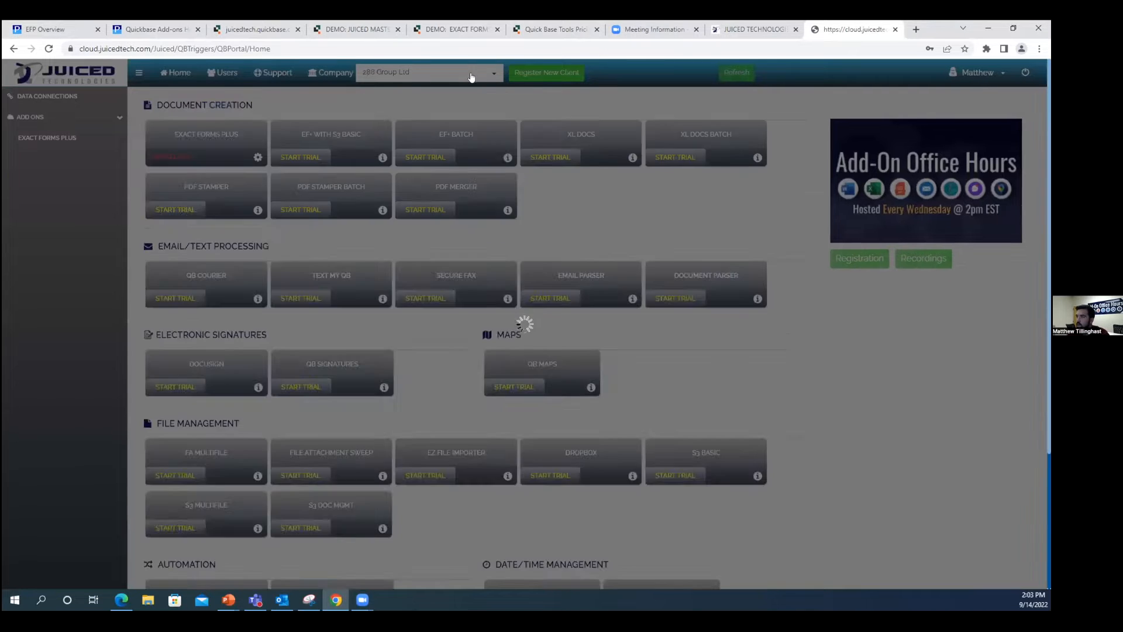
Step: Switch the portal to the company that carries the presenter's surname and open its Exact Forms Plus add-on
click(470, 73)
text(tillingh)
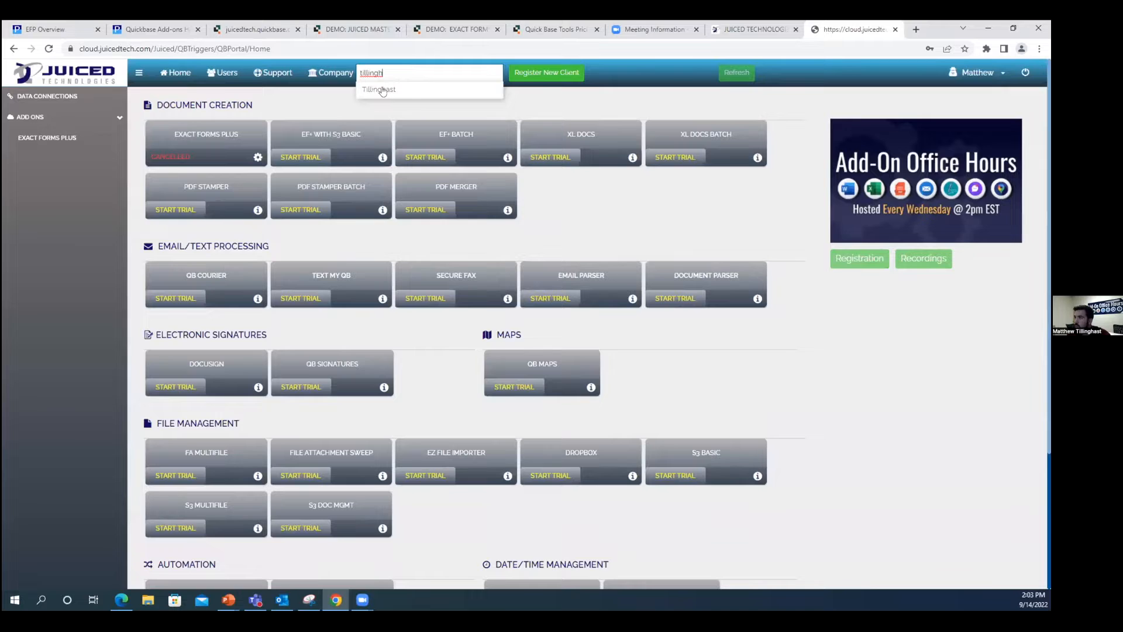
key(Return)
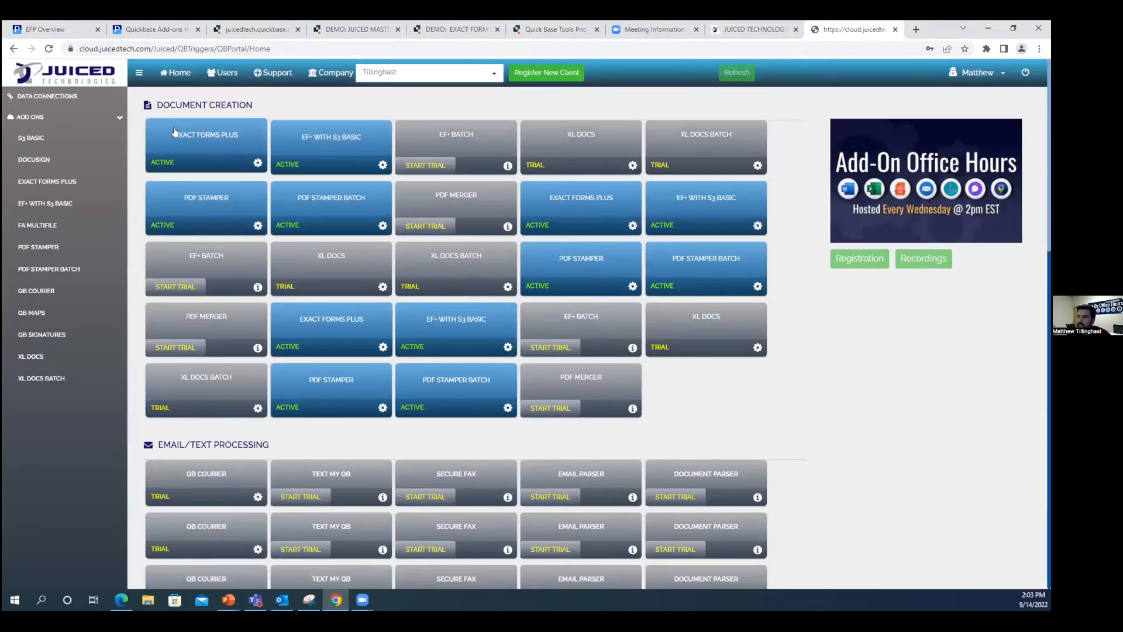
click(209, 143)
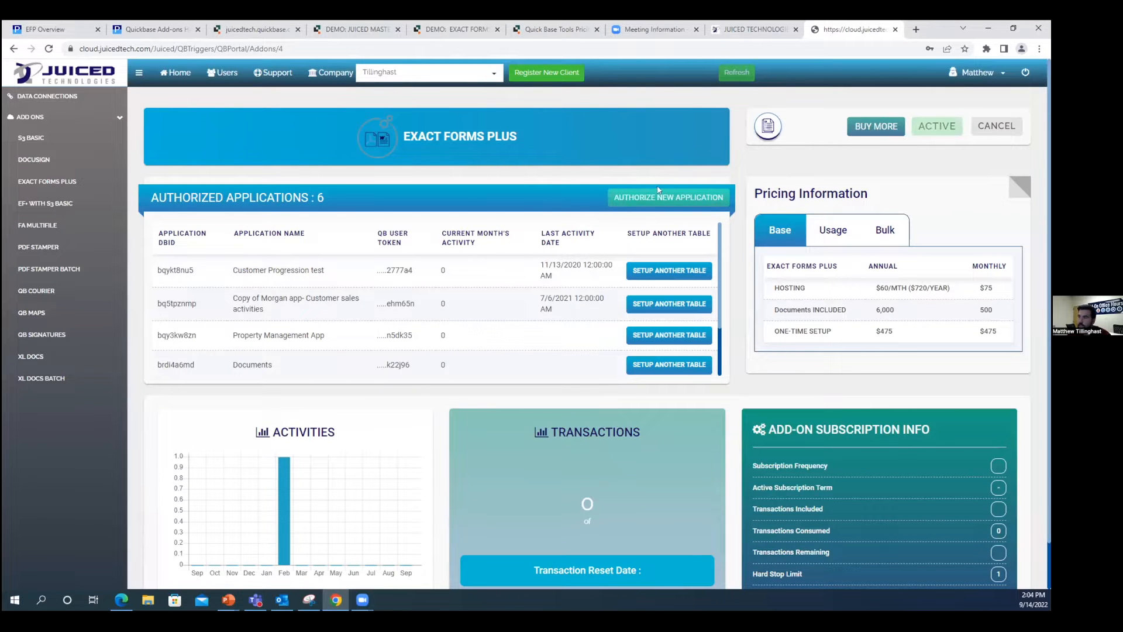
Step: Start authorizing a new application for Exact Forms Plus with an existing user token of the presenter
click(647, 203)
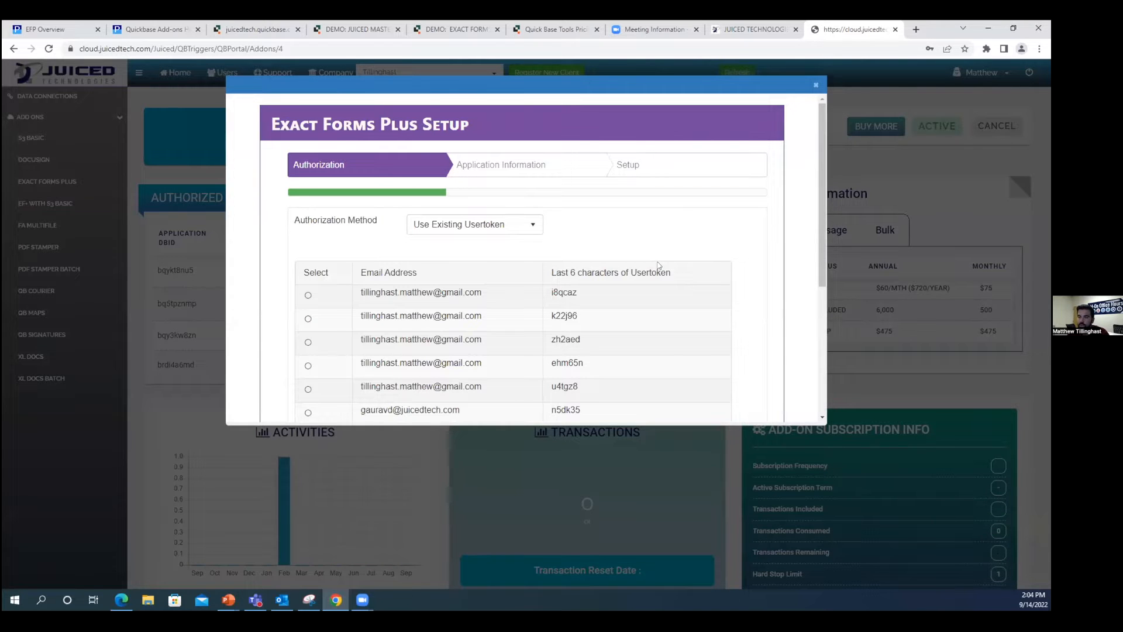
scroll(473, 283, down, 1)
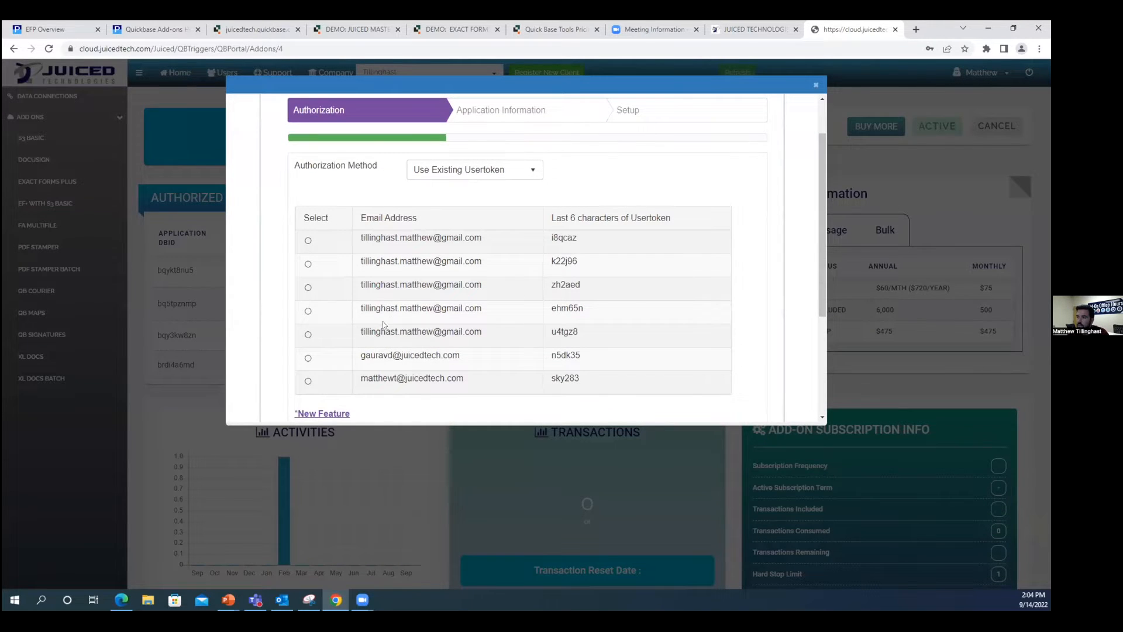
click(309, 335)
scroll(433, 324, down, 3)
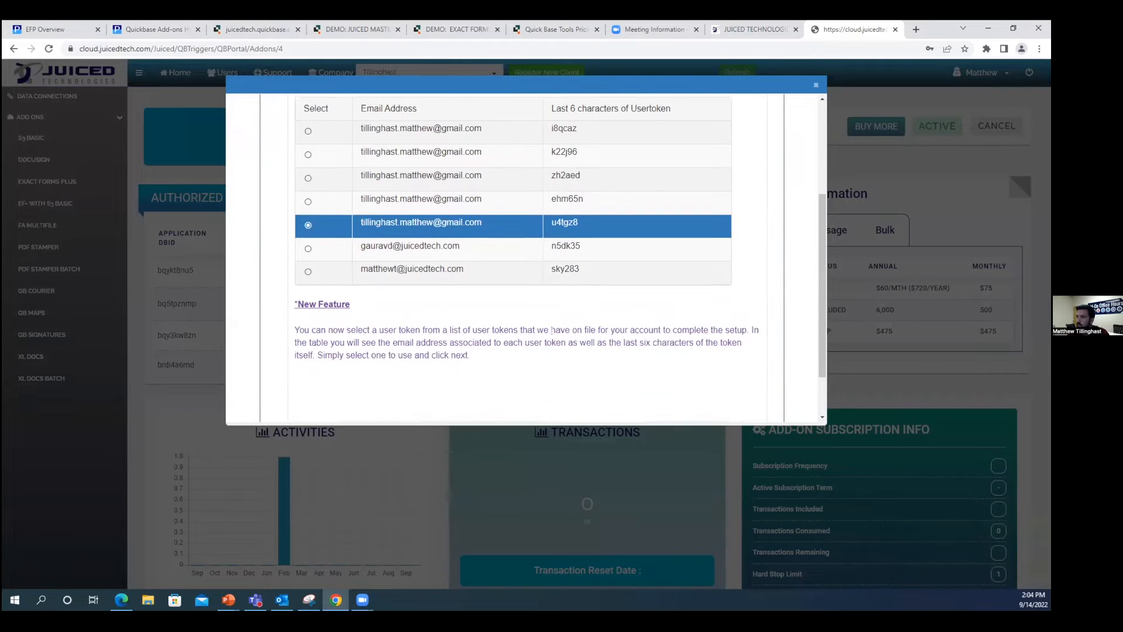
click(716, 385)
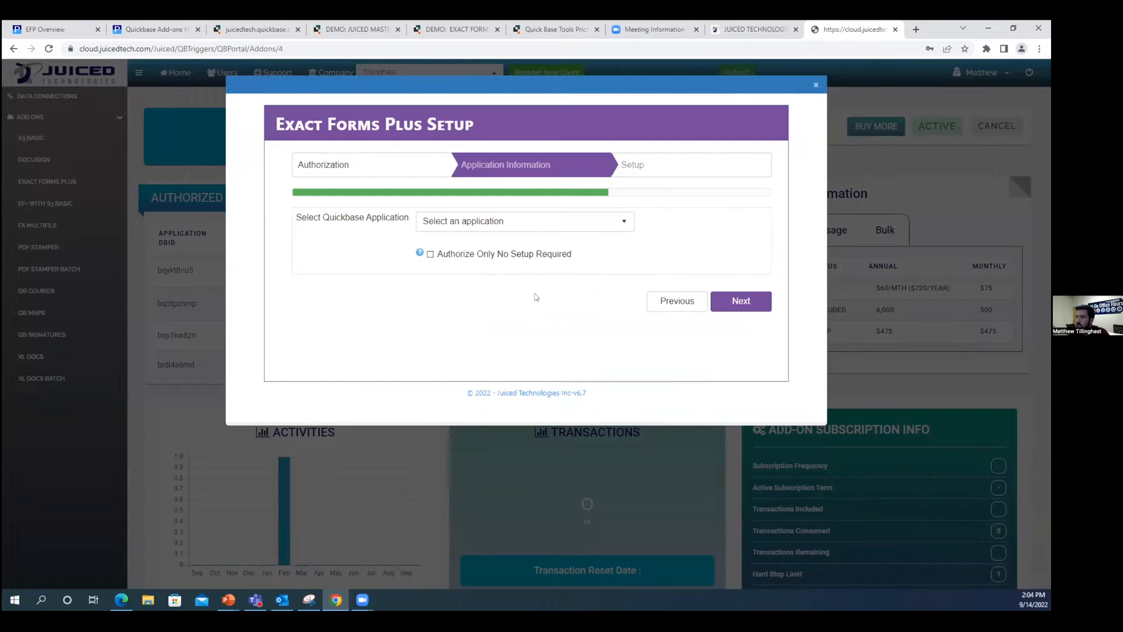
Step: Choose Relationships and Lineage as the Quickbase application and proceed to the setup stage
click(530, 222)
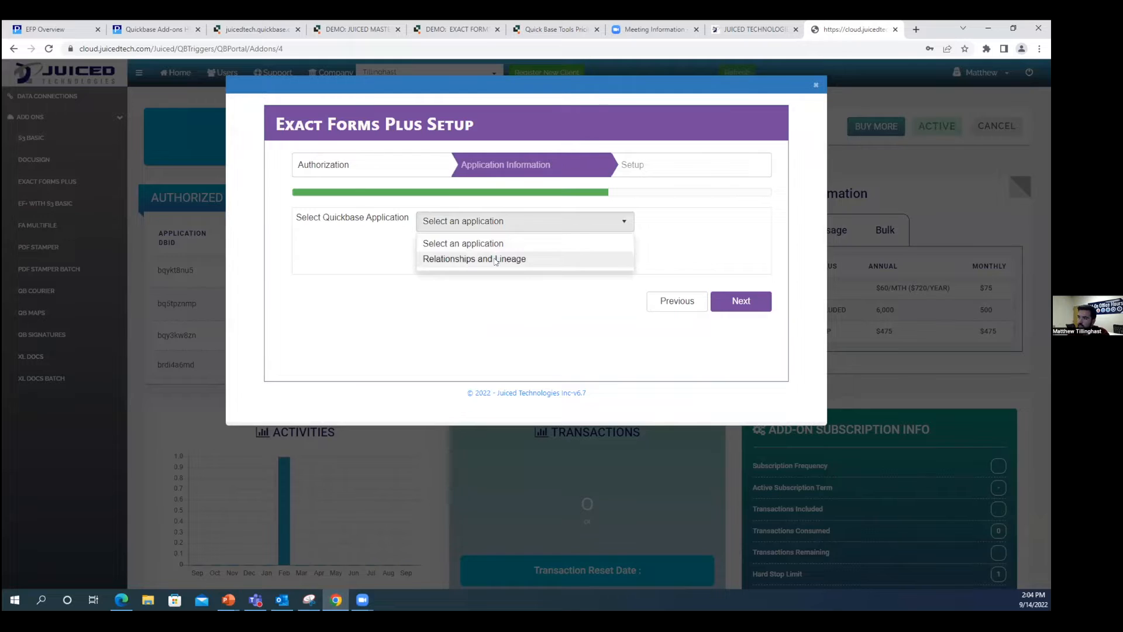
click(495, 260)
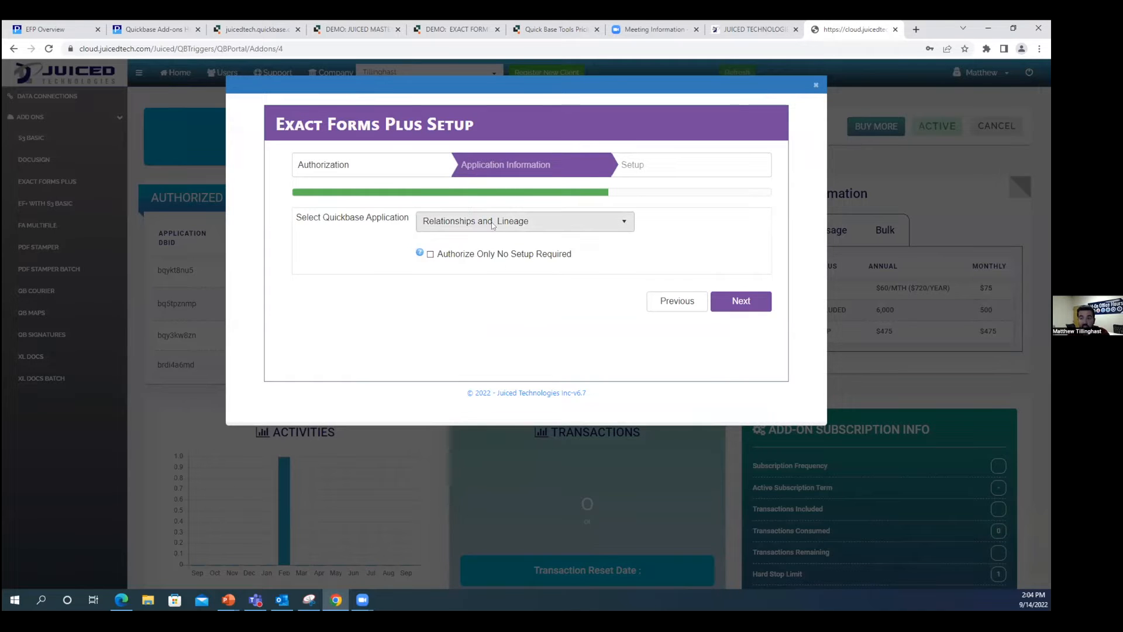
click(742, 302)
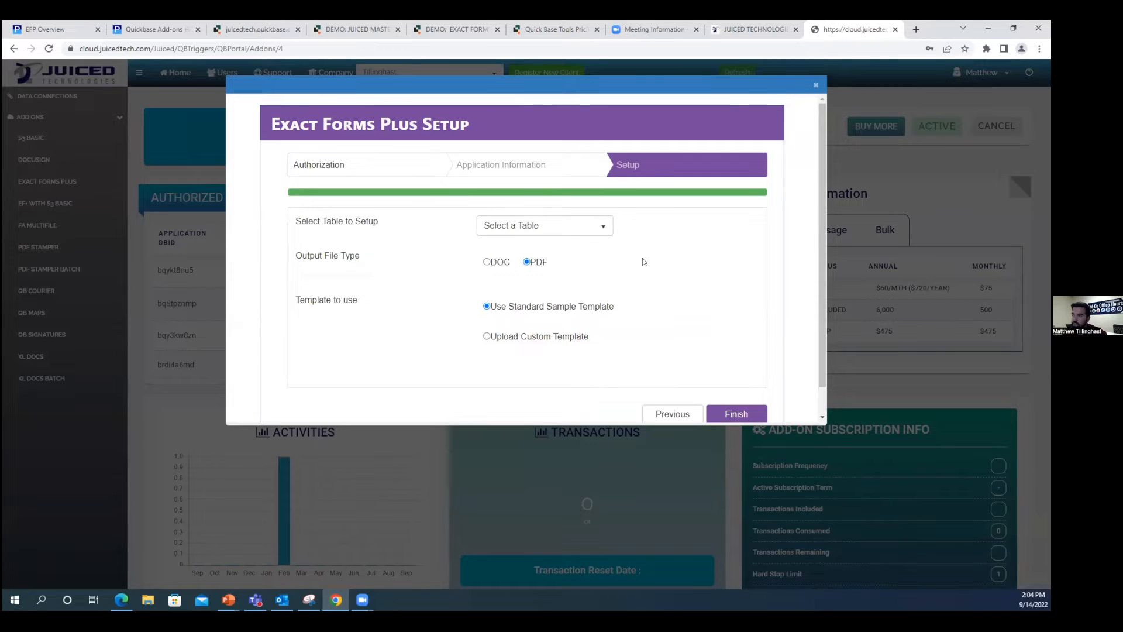
Step: Select the Companies table for setup, review the output and template options, and close the wizard without finishing
click(561, 226)
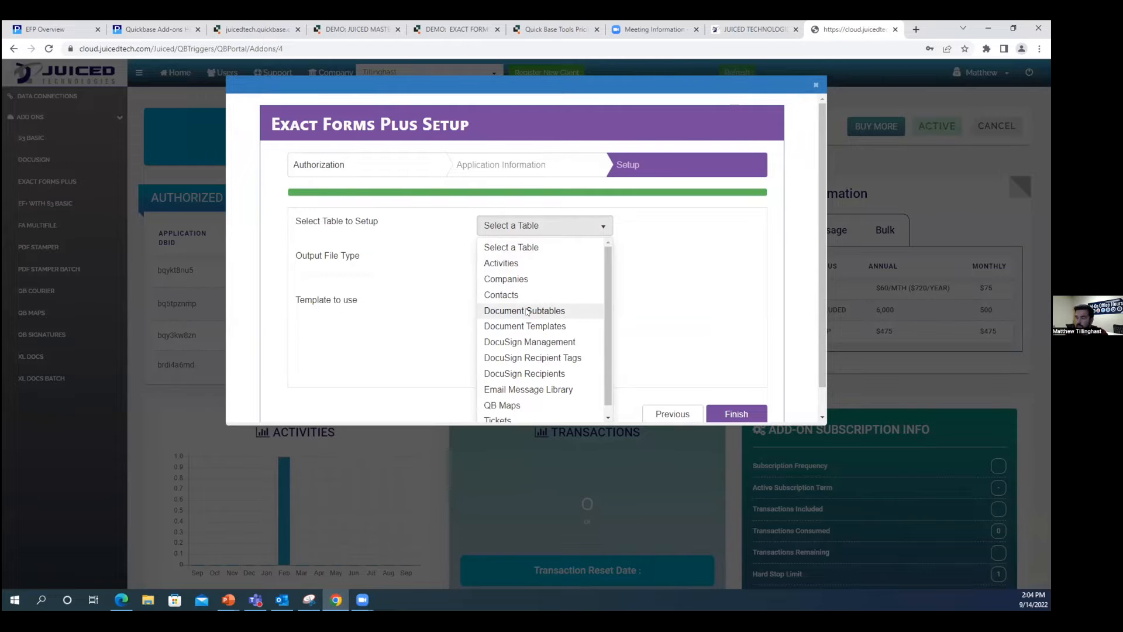
click(530, 280)
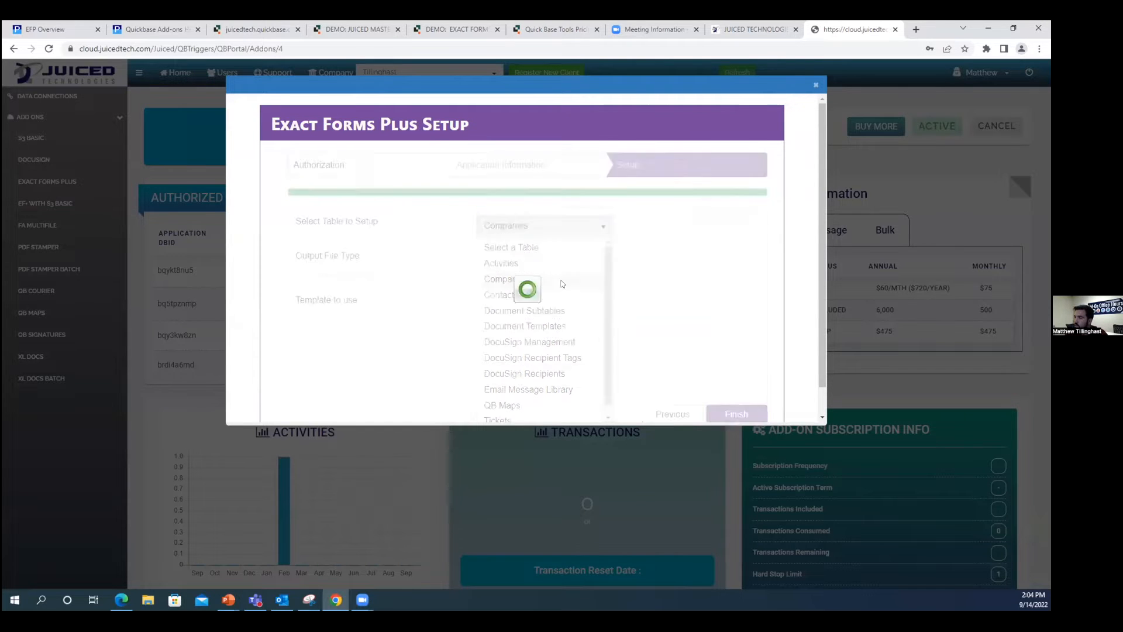
scroll(732, 384, down, 1)
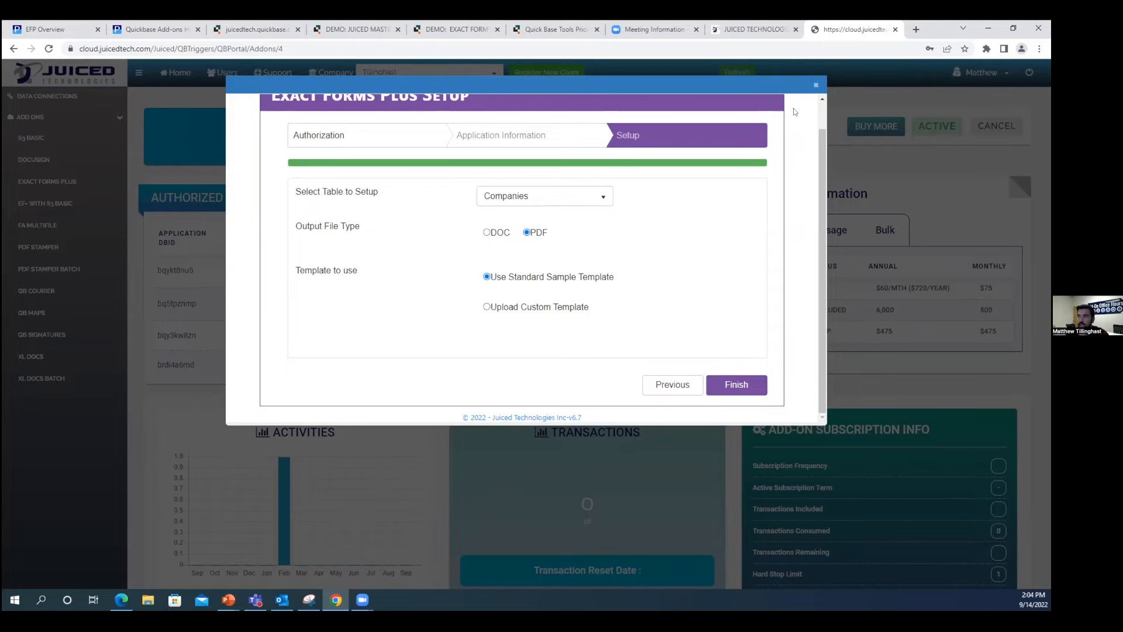
click(816, 86)
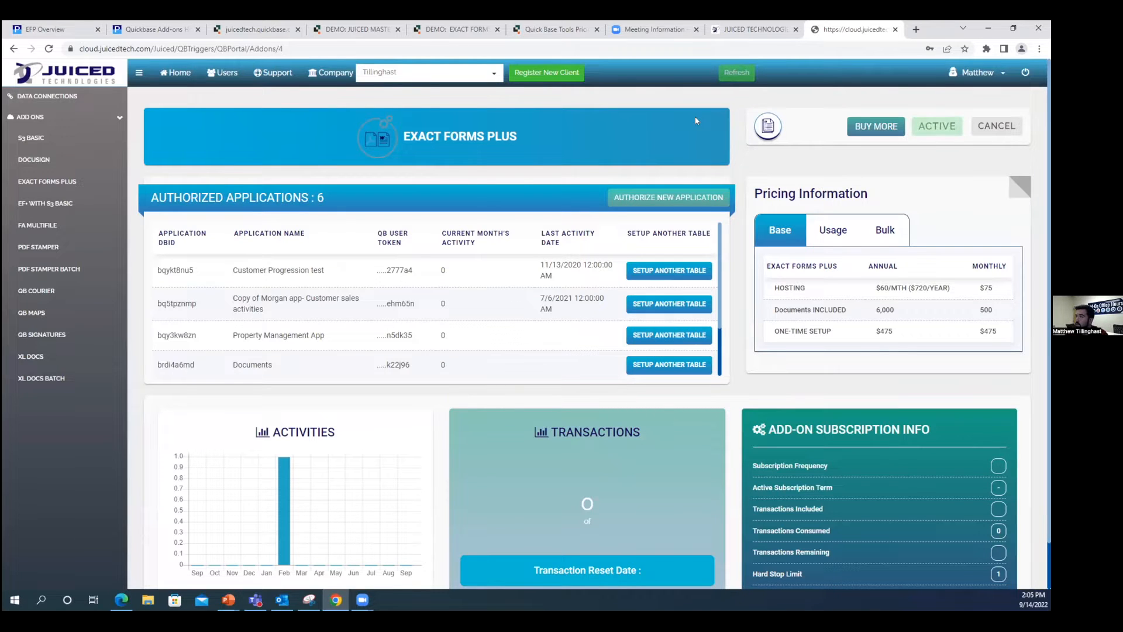
Step: Open the previous Add-On Office Hours recordings from the Juiced Technologies website's home page
click(740, 29)
mouse_move(398, 98)
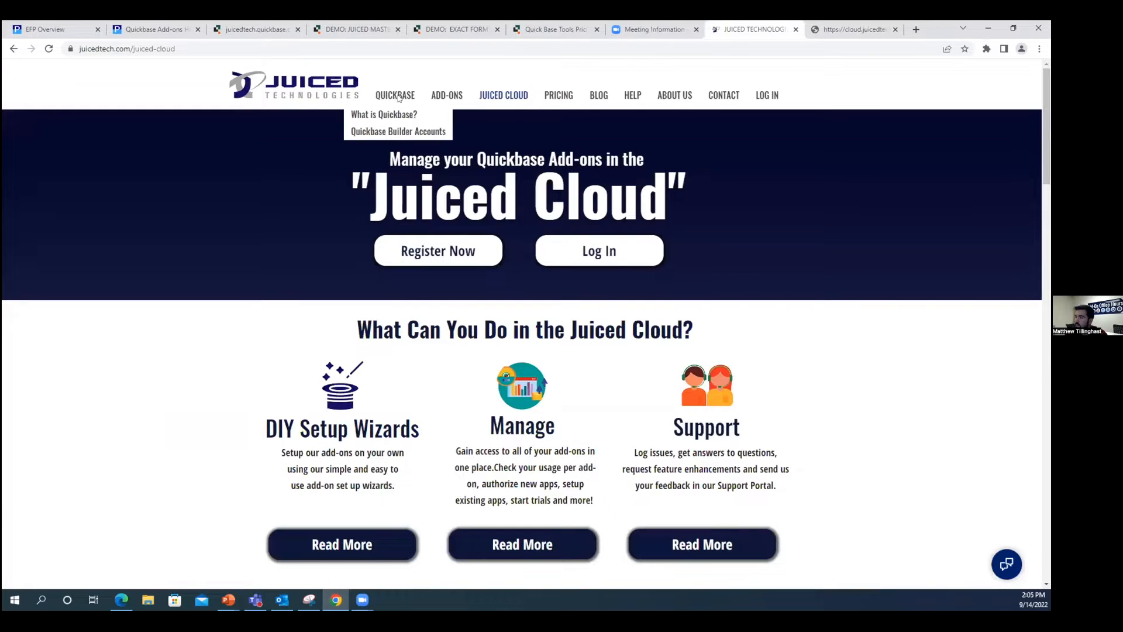
click(337, 92)
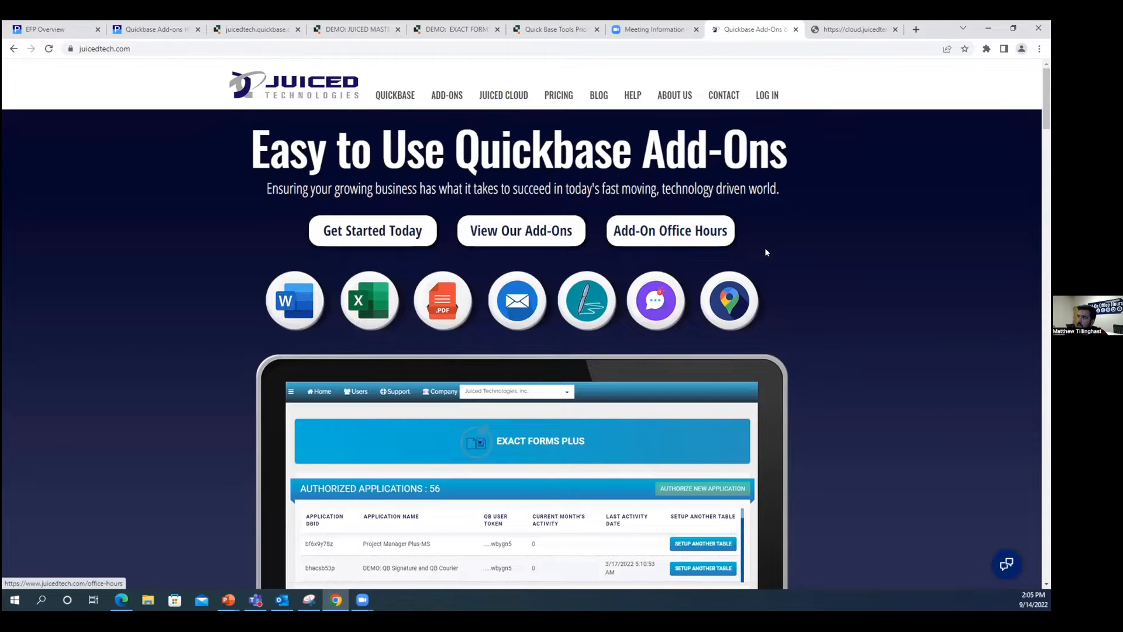
click(688, 232)
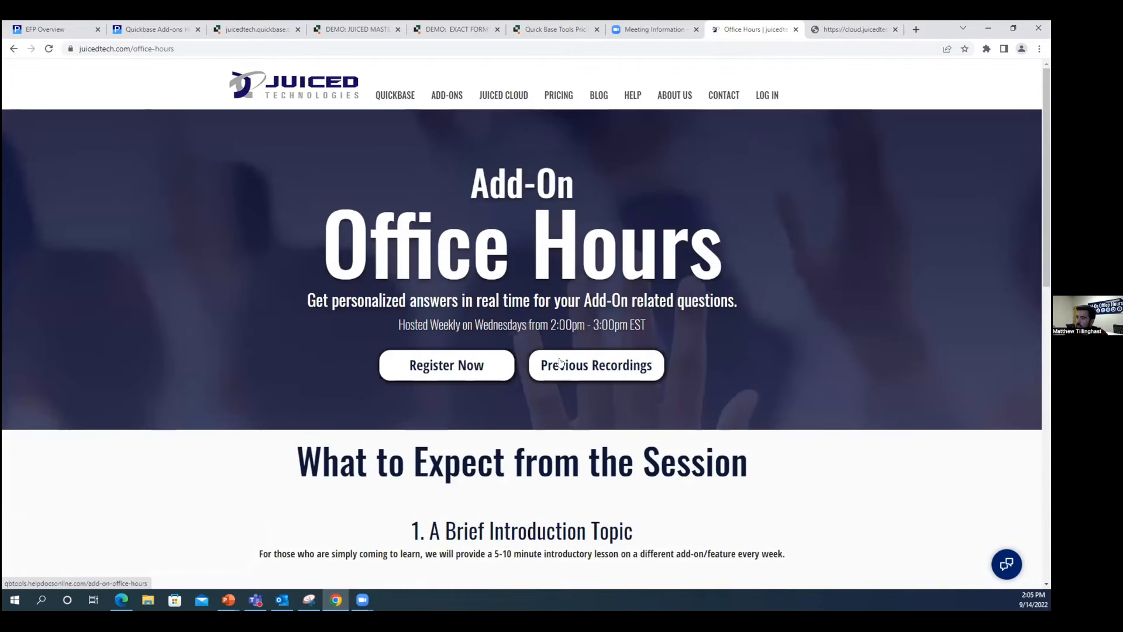
click(572, 366)
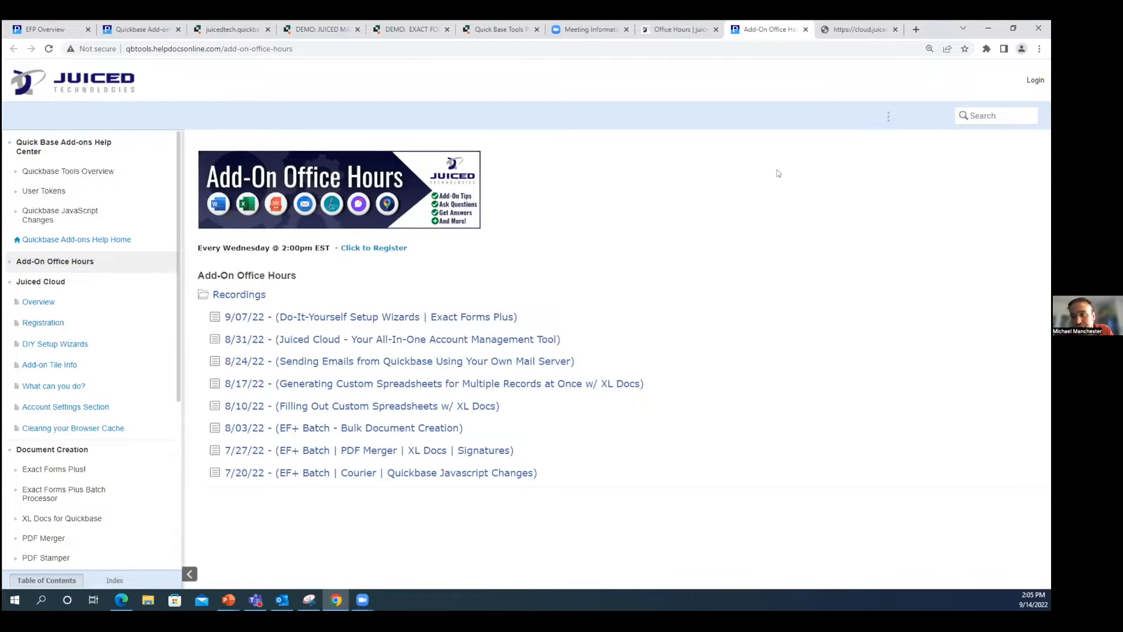
Step: Show the Juiced Cloud home page, and open the 7/20/22 office hours recording to review its covered topics
click(859, 29)
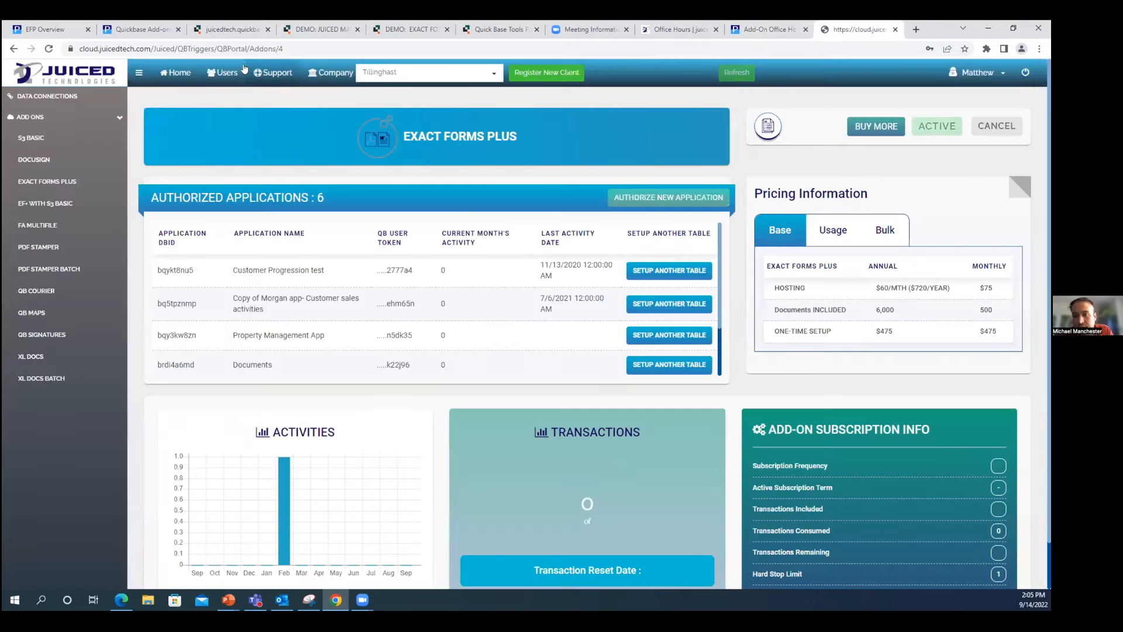
click(176, 73)
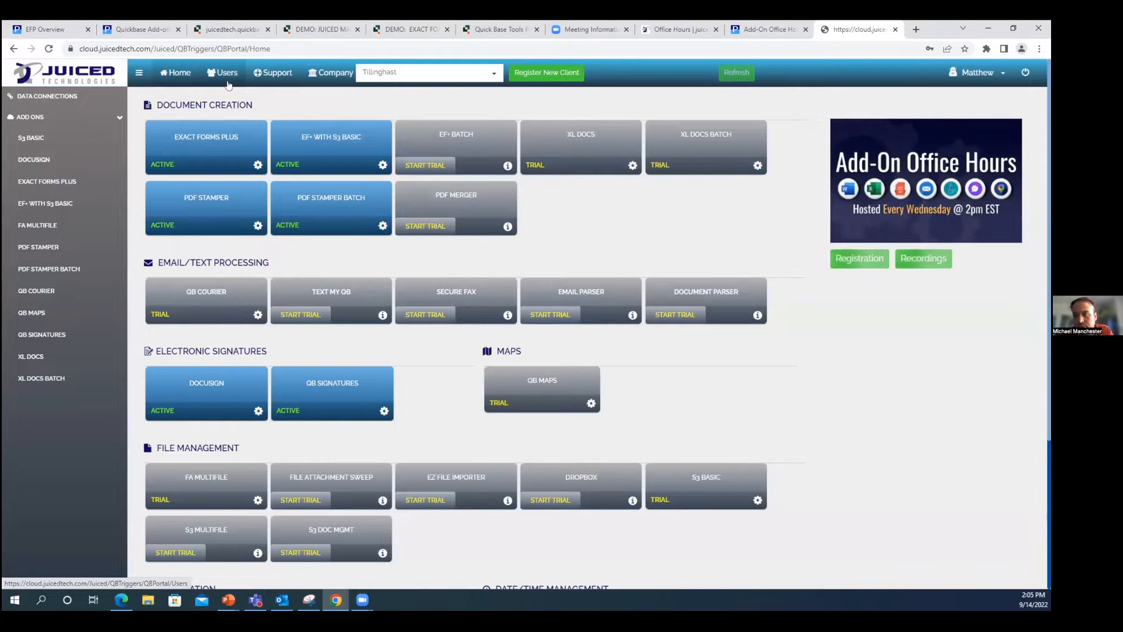
click(769, 29)
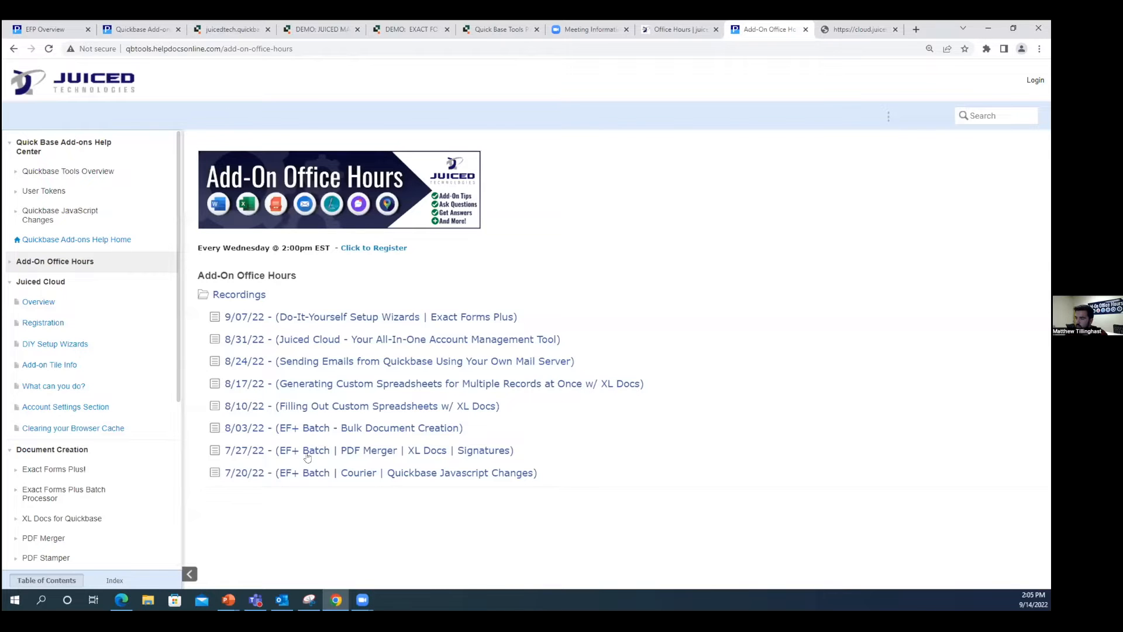
click(300, 472)
scroll(517, 448, down, 1)
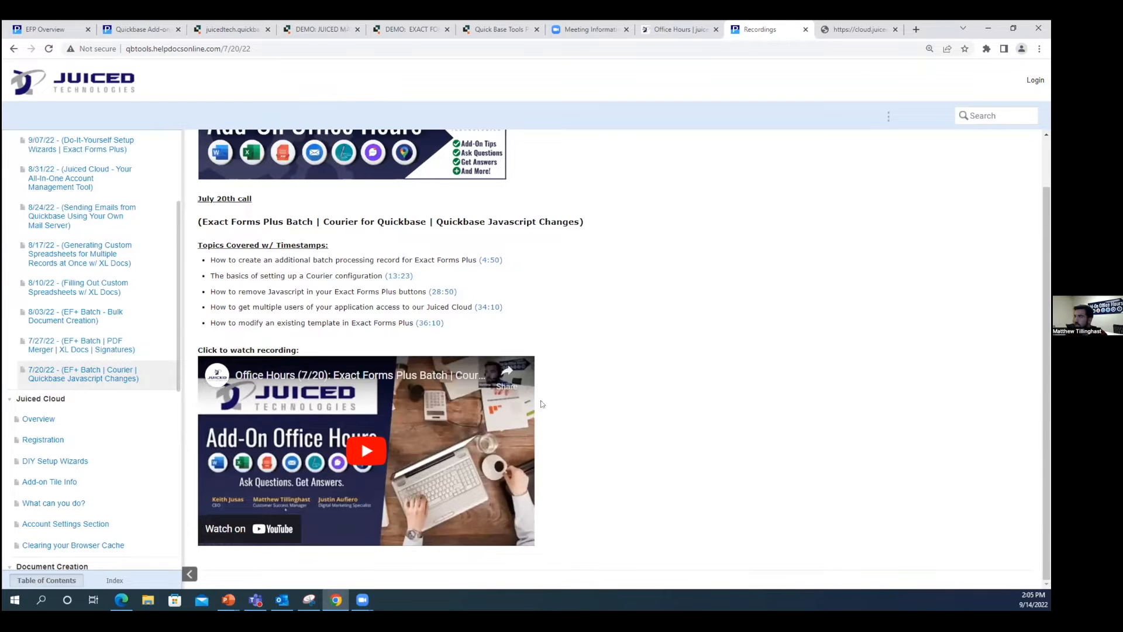
Step: View the company's users list in Juiced Cloud and return to the portal's home page
click(888, 30)
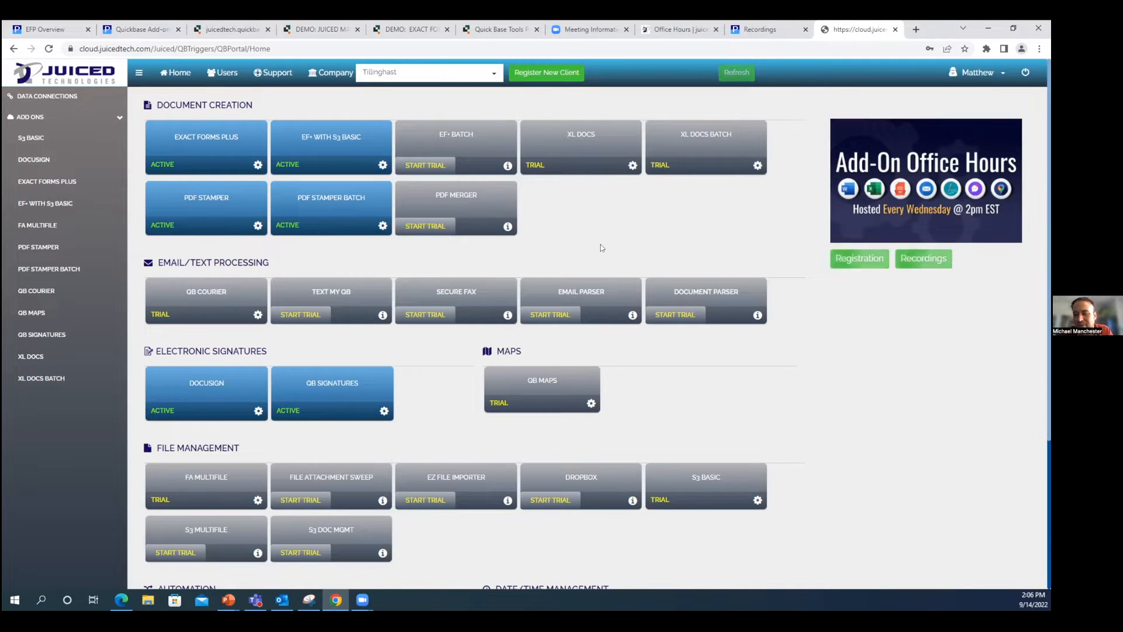
click(225, 75)
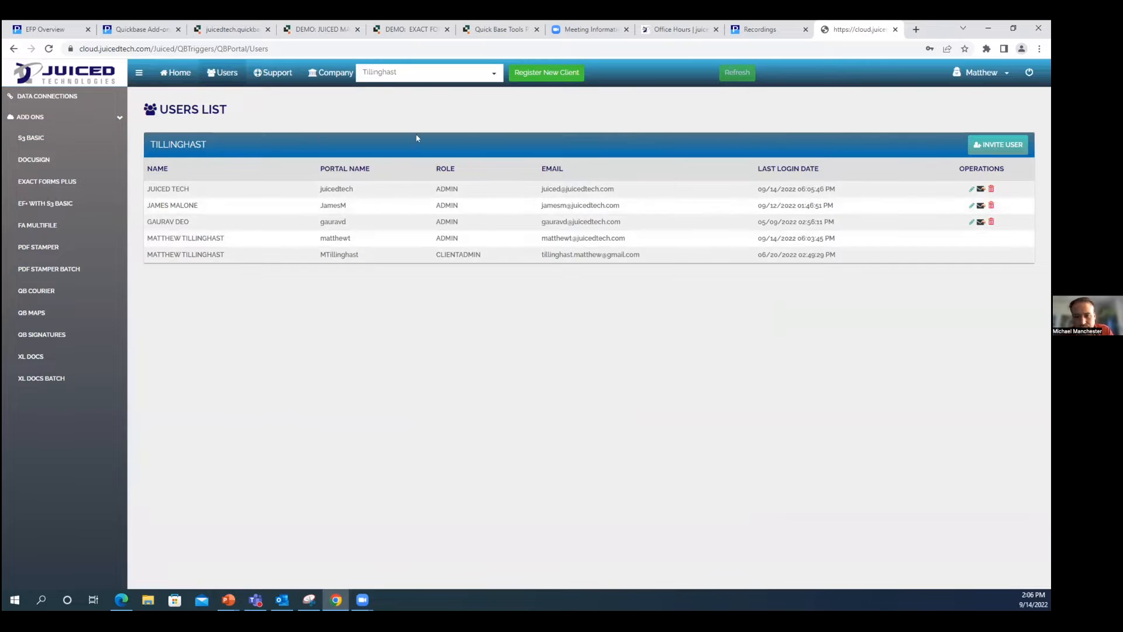
click(171, 79)
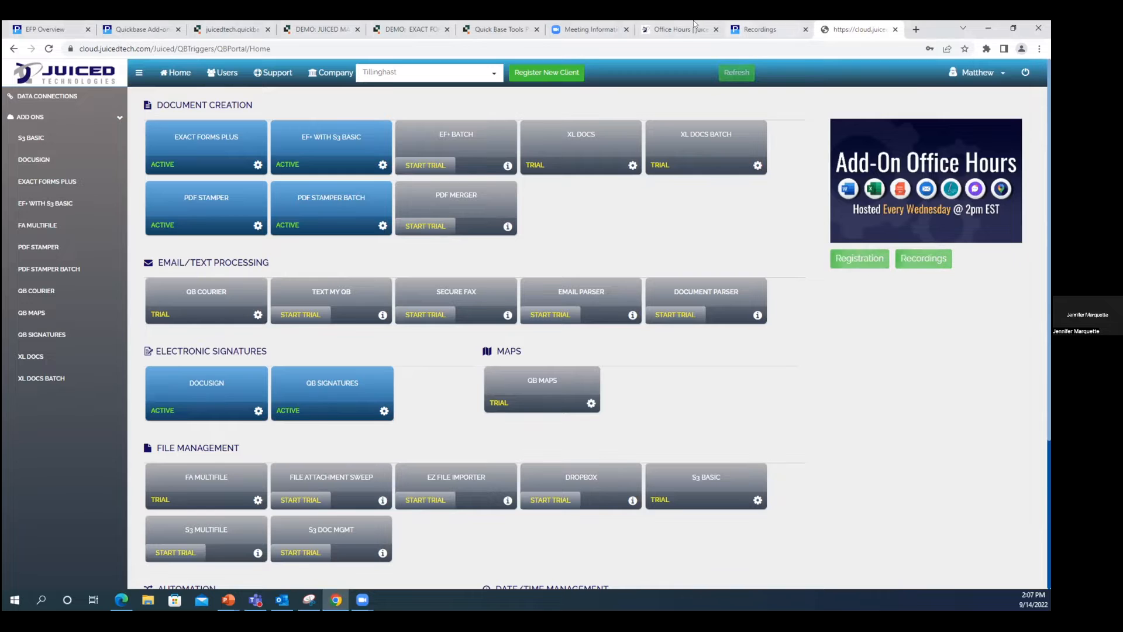
Step: Open the Exact Forms Plus Formula URL Parameters documentation and find the addfiles parameter
click(162, 26)
click(58, 29)
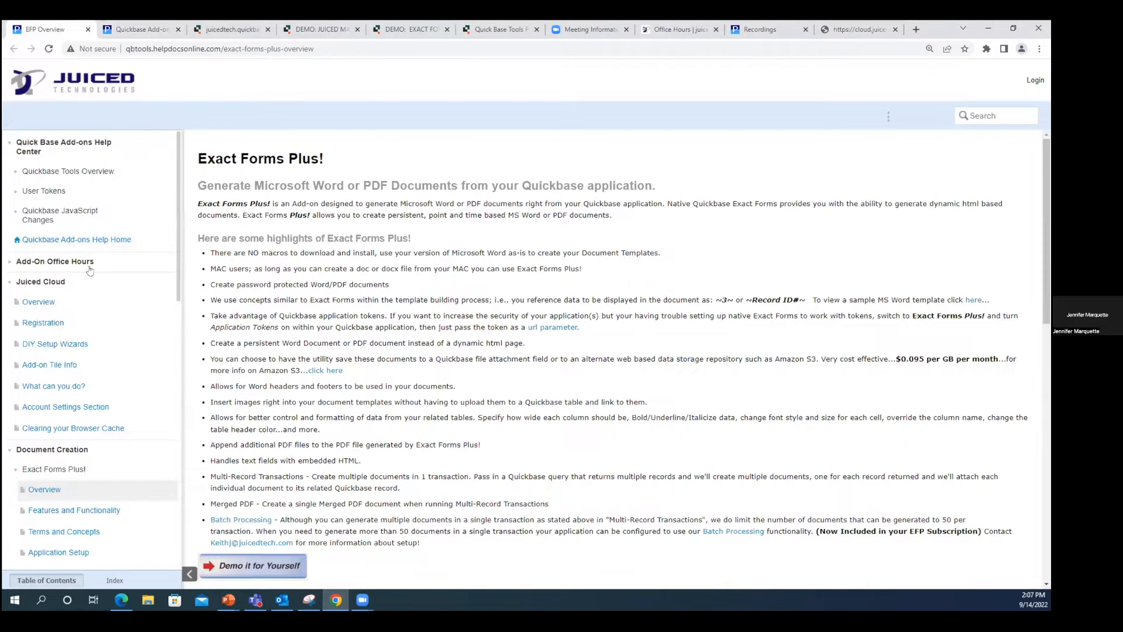
scroll(89, 270, down, 4)
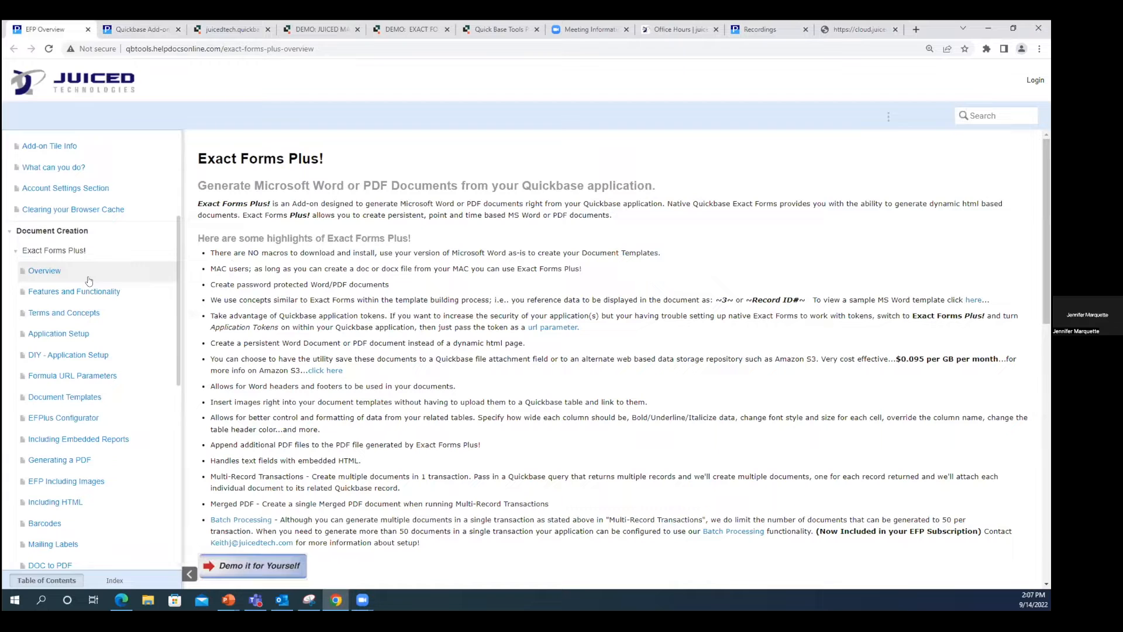
scroll(89, 281, down, 1)
click(88, 323)
scroll(365, 331, down, 20)
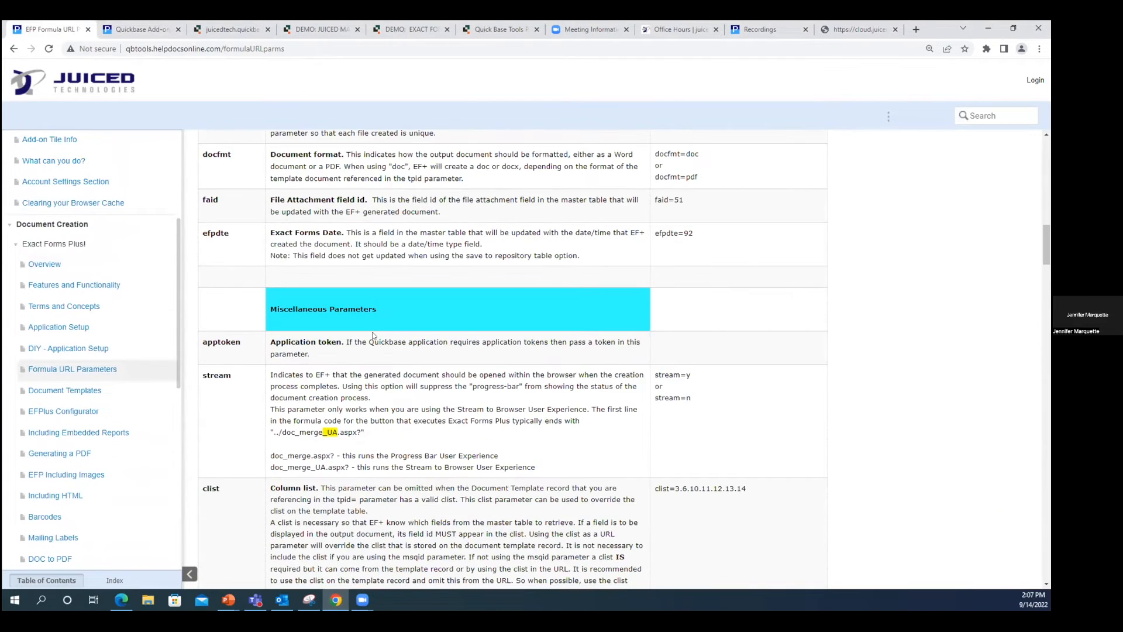
scroll(372, 332, down, 8)
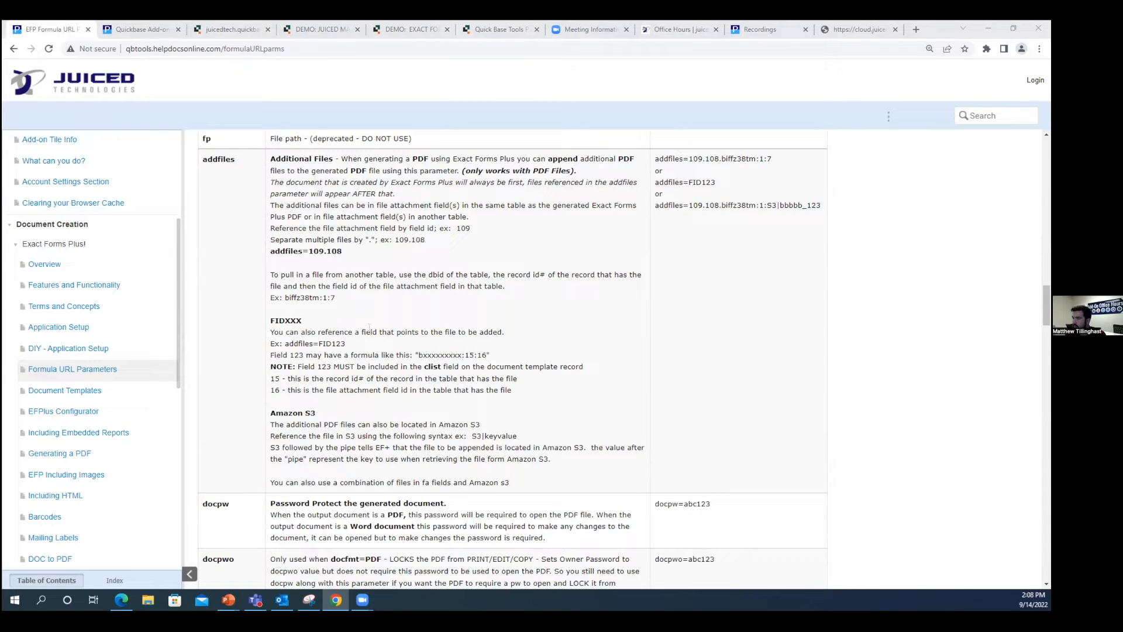
Step: Highlight the example biffz38tm:1:7 under addfiles, and its final field id 7, for pulling a file from another table
drag(269, 296, 341, 300)
click(340, 299)
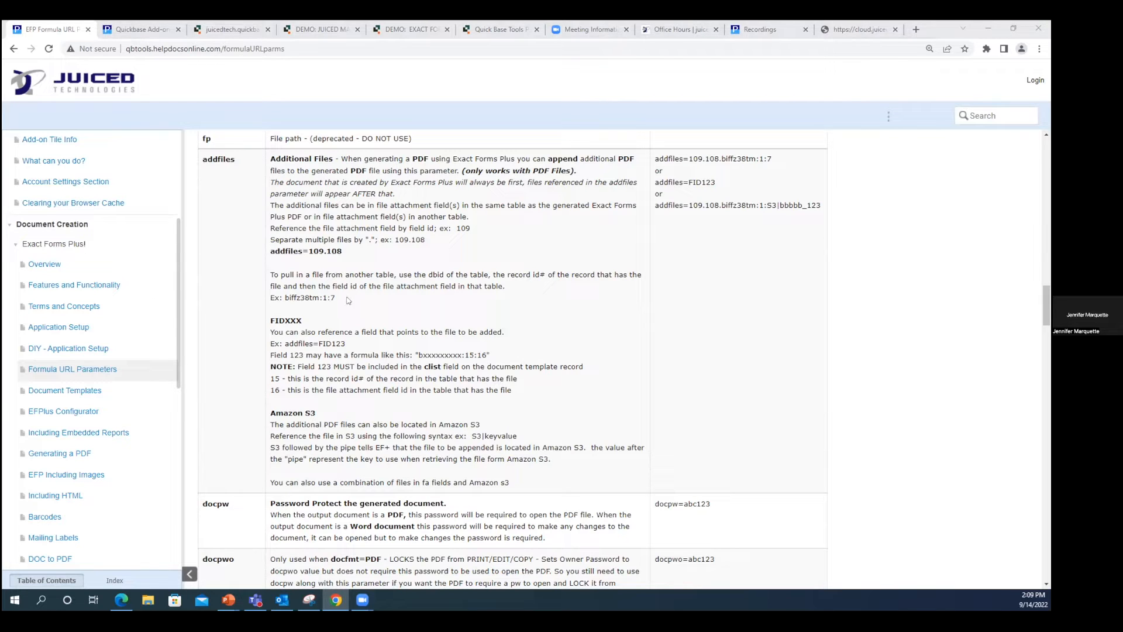
drag(337, 297, 326, 298)
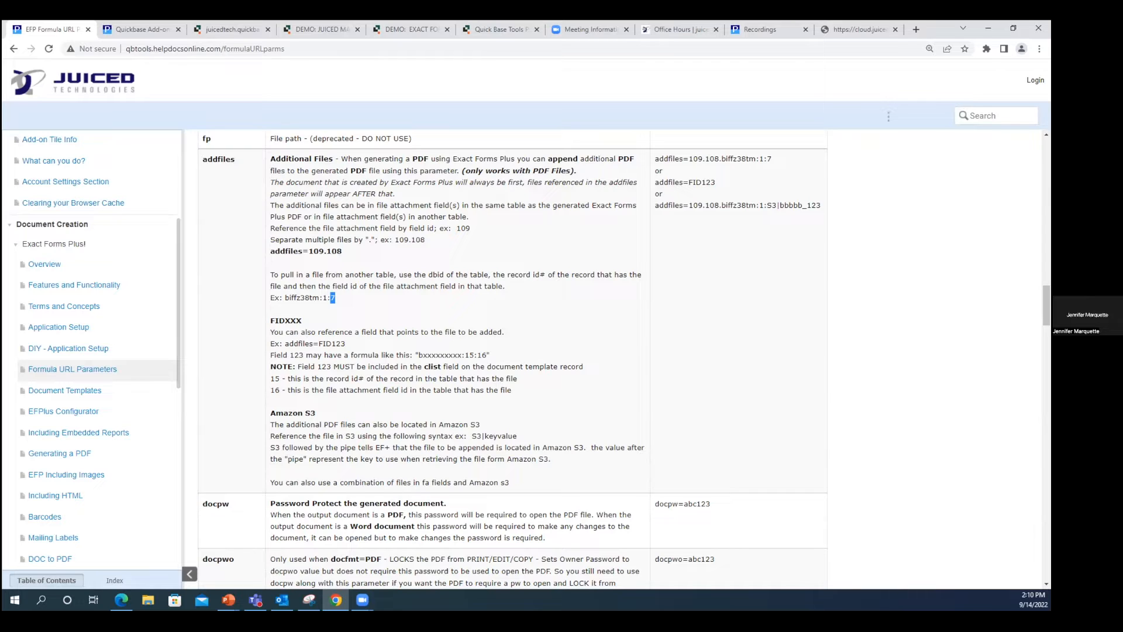
Step: Highlight the Projects table's dbid in the Exact Forms Plus demo app's URL, and return to the parameter documentation
click(419, 25)
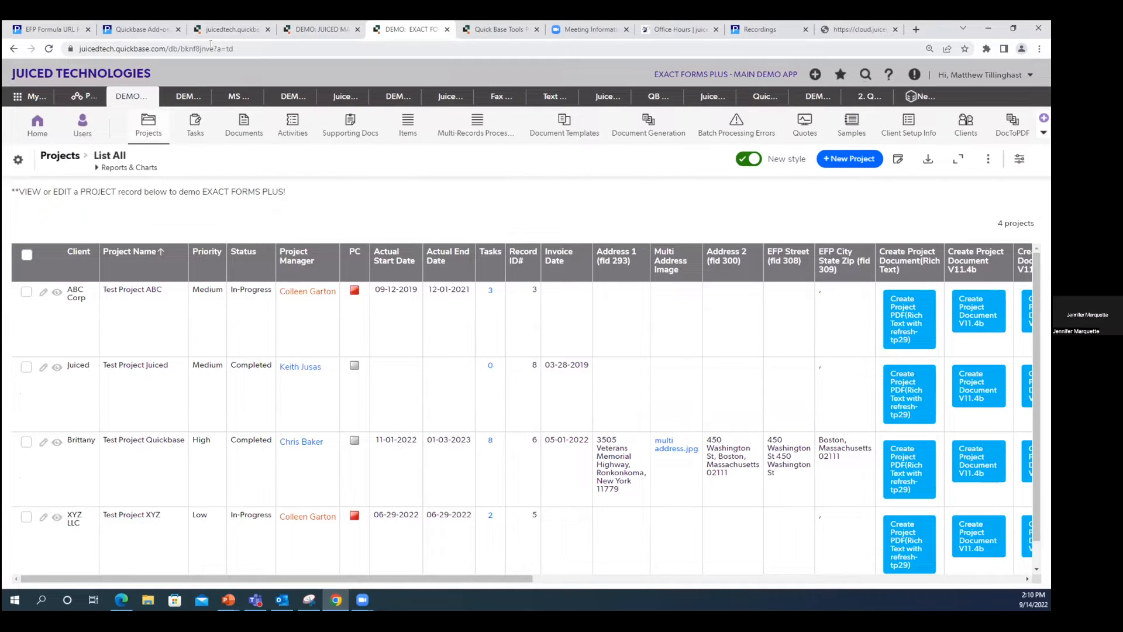
drag(214, 48, 181, 49)
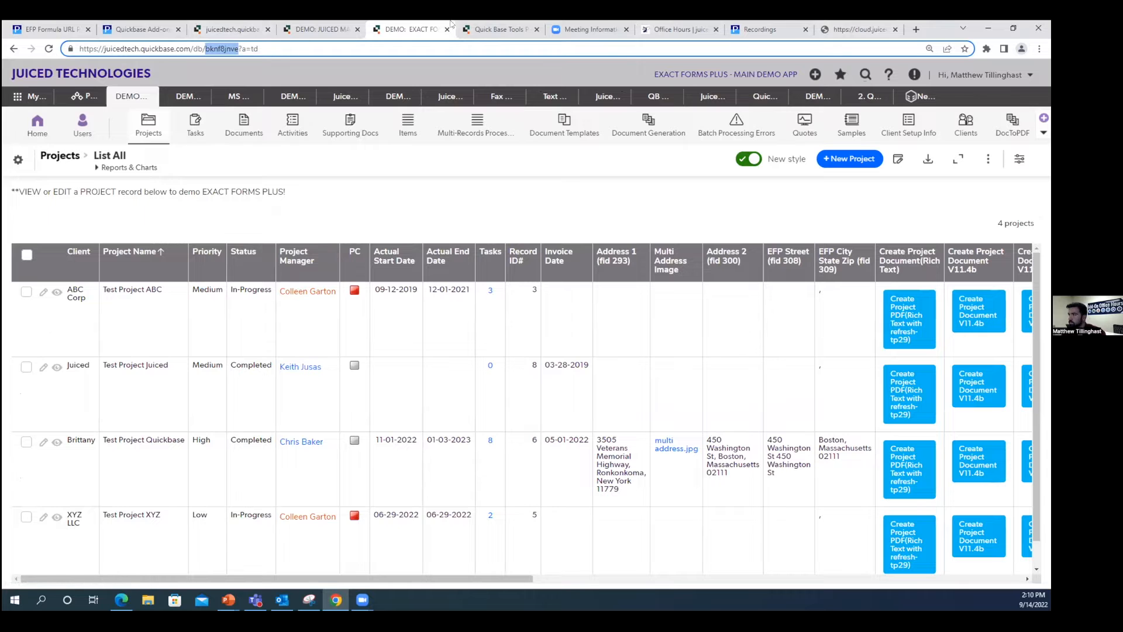
click(48, 29)
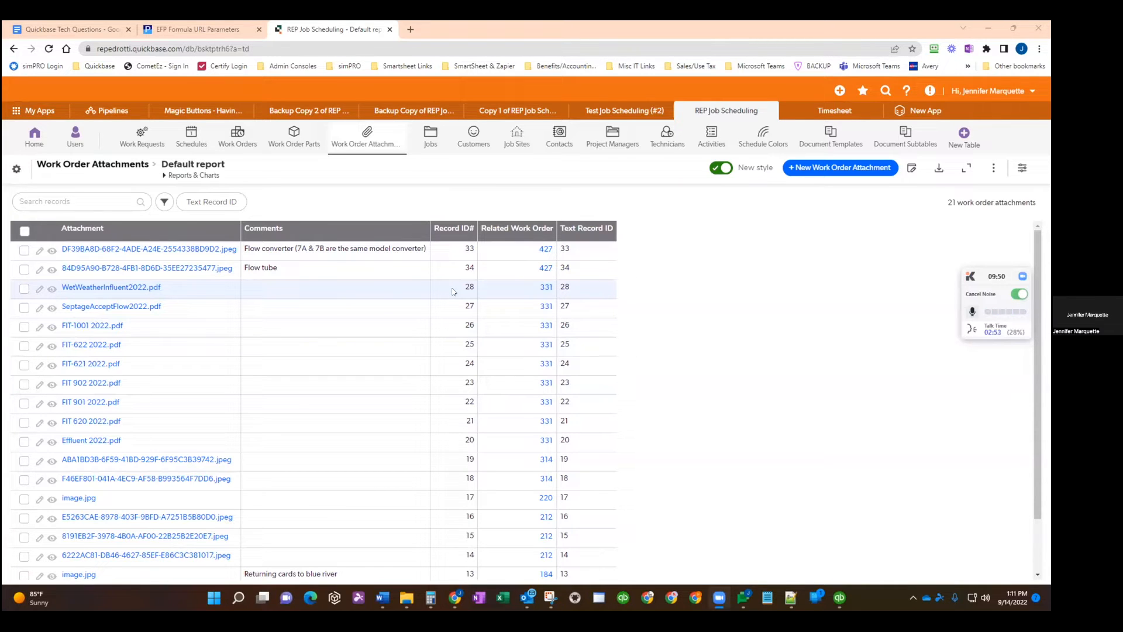
Step: Highlight the Work Order Attachments table's dbid in the REP Job Scheduling app's URL
drag(194, 47, 257, 48)
click(219, 46)
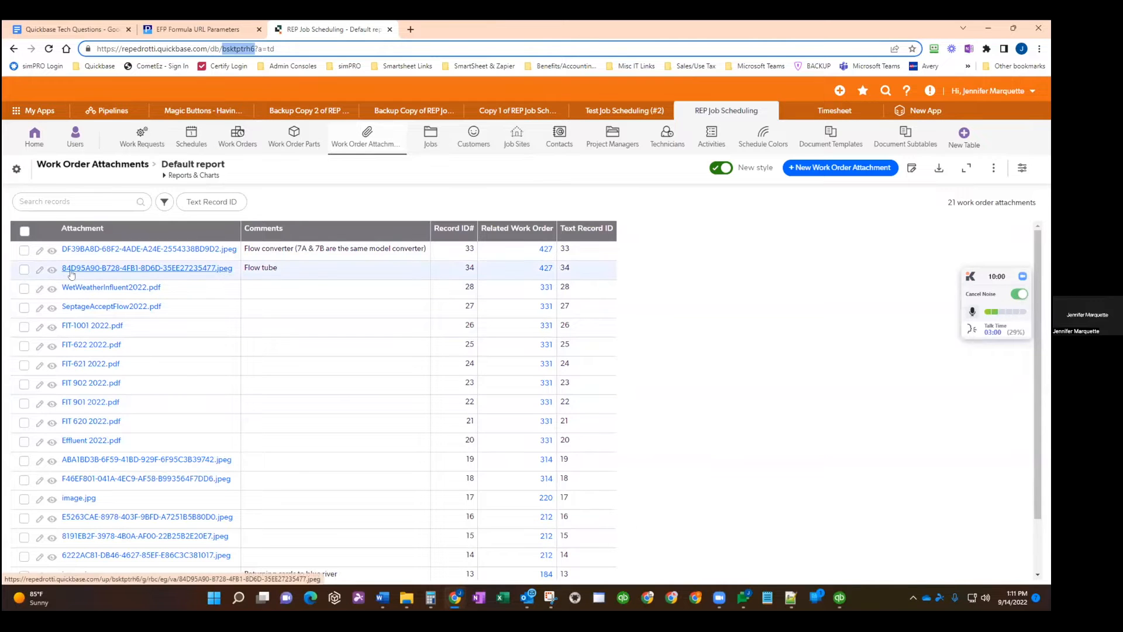
Step: Open the field list of the Work Order Attachments table to check the Attachment field's ID
click(16, 169)
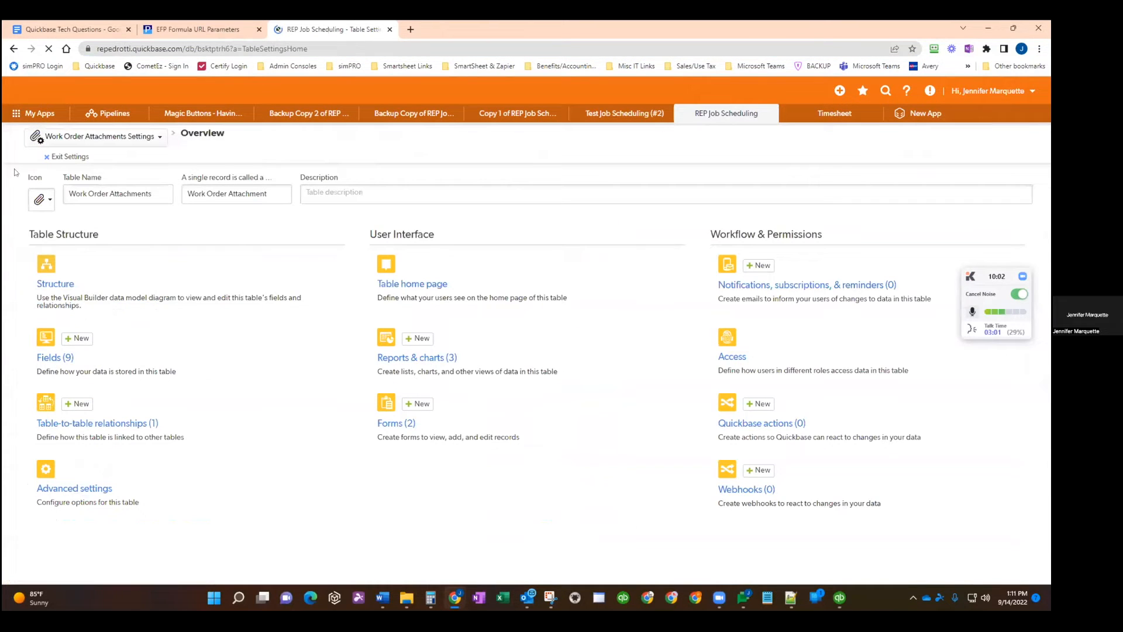
click(55, 358)
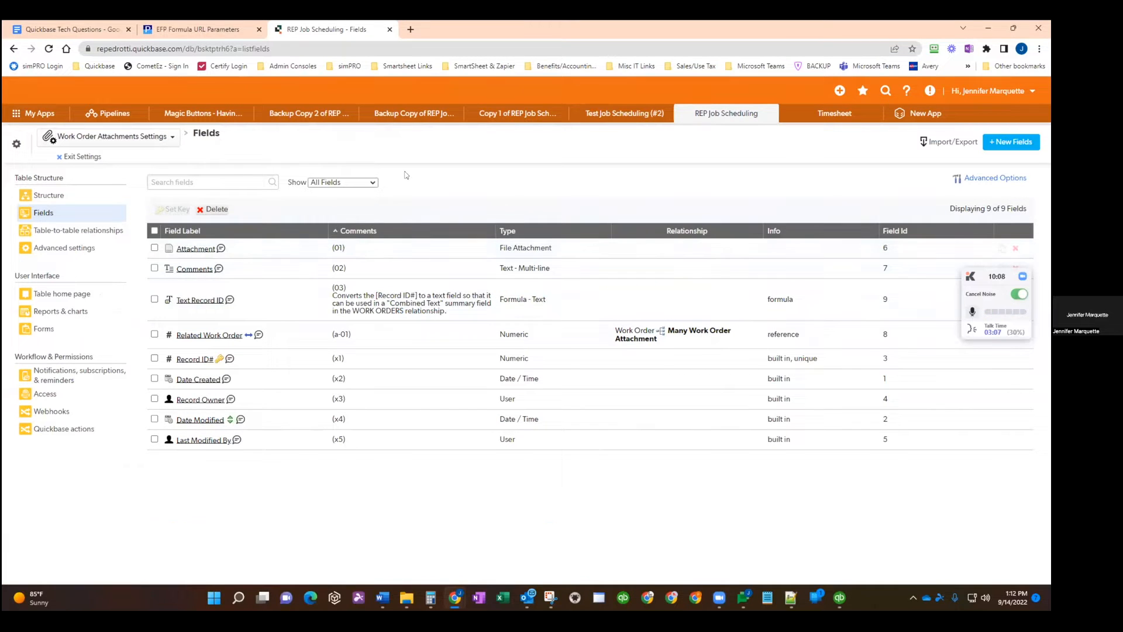
Step: In the Work Orders field Generate Customer ESR With Attachments, insert & before addfiles=bsktptrh6:28:6 in the formula and save
click(139, 139)
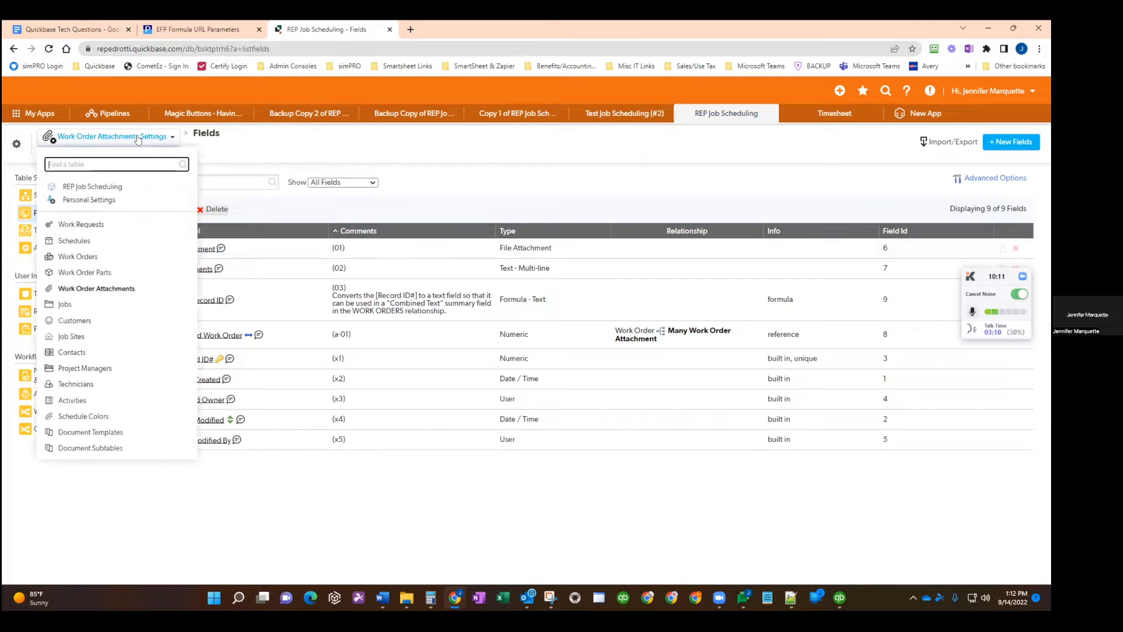
click(78, 256)
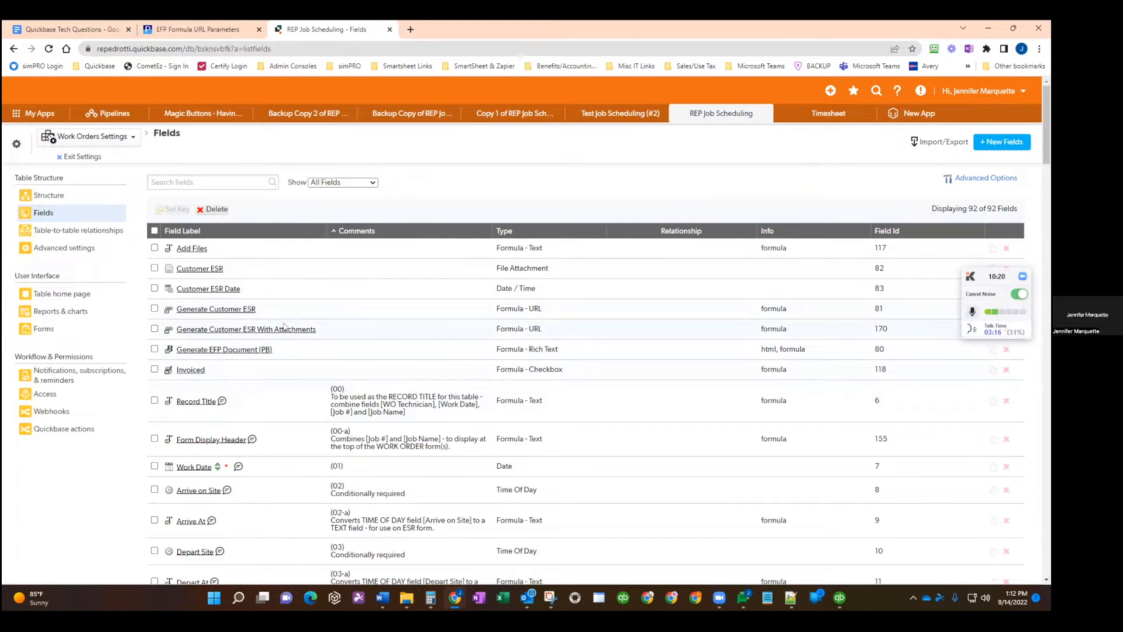
mouse_move(290, 332)
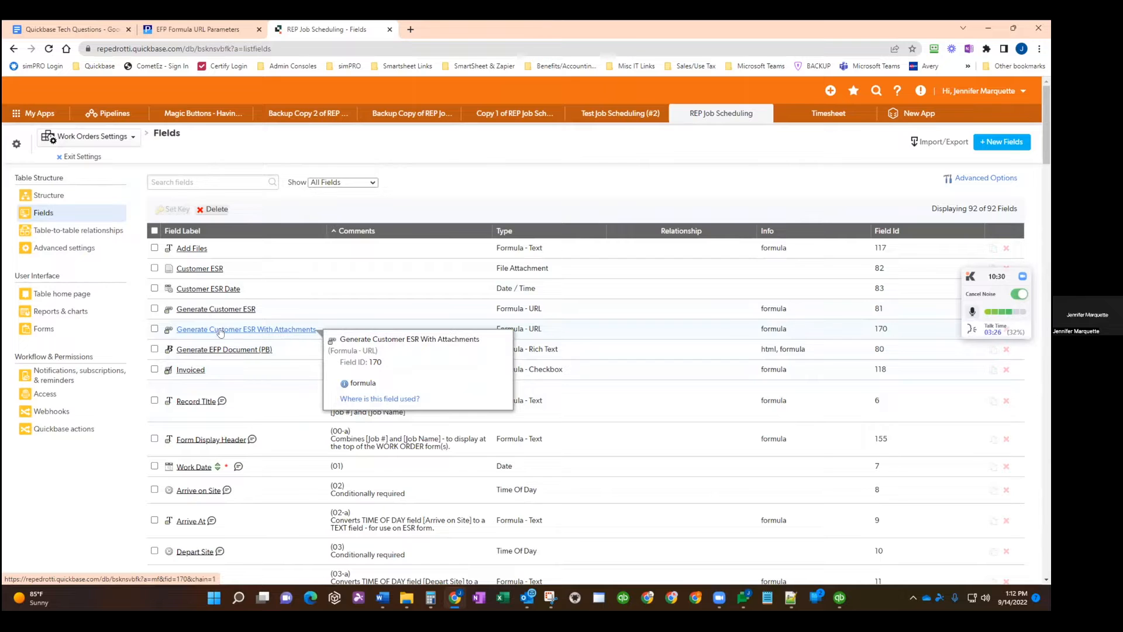
click(286, 331)
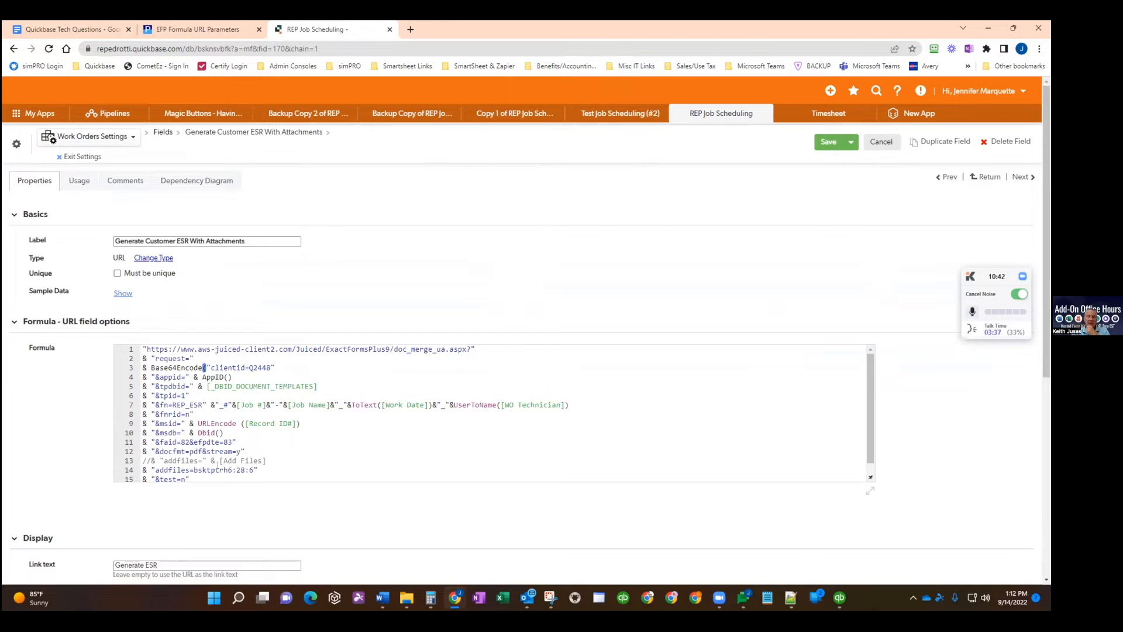
click(151, 470)
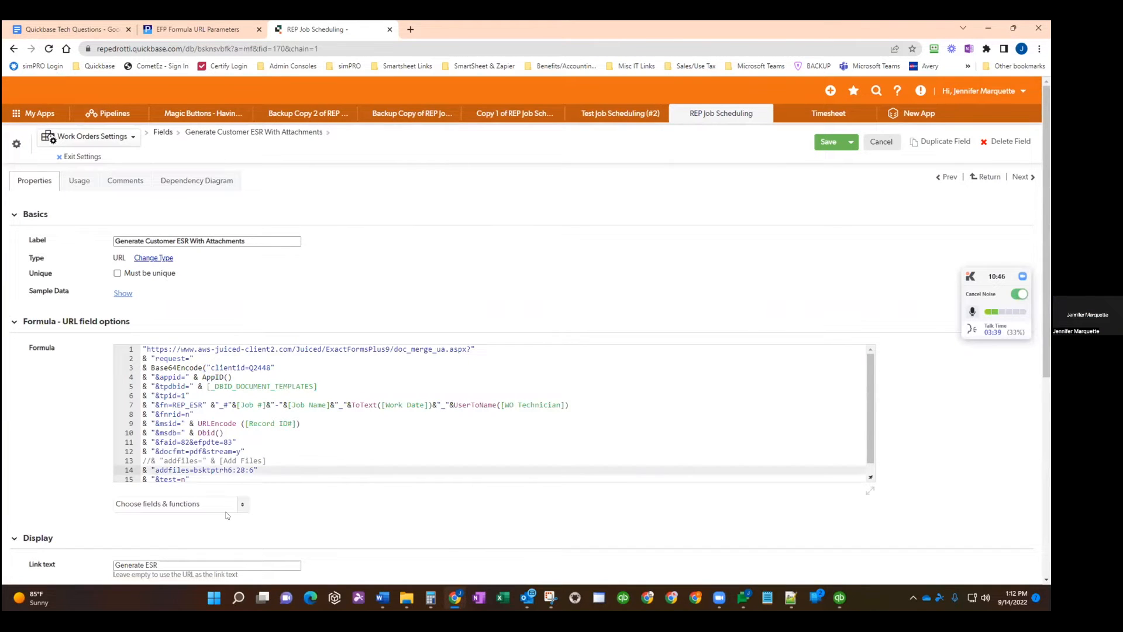
text(&)
click(825, 144)
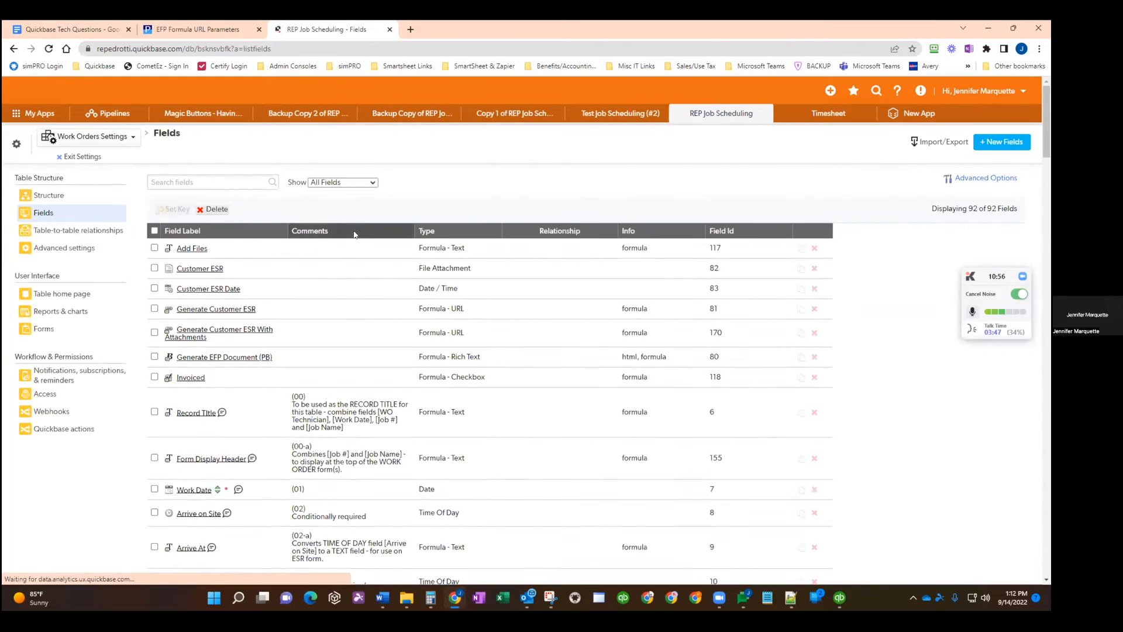
Step: Exit the settings and open the JCS22 service contract record in the Work Orders table
click(82, 157)
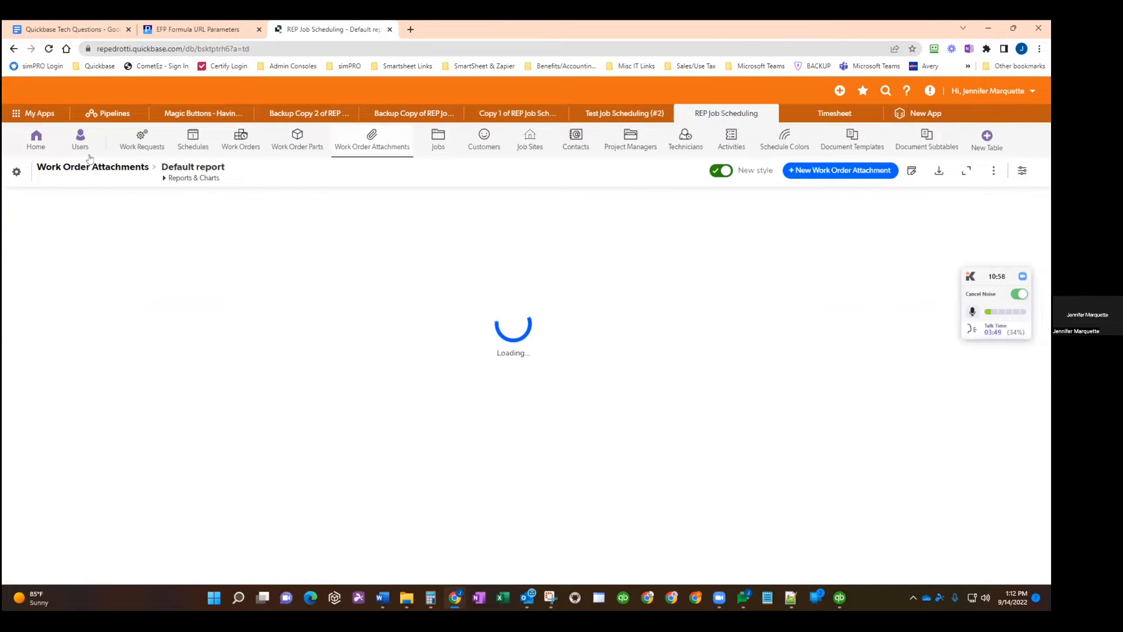
click(236, 140)
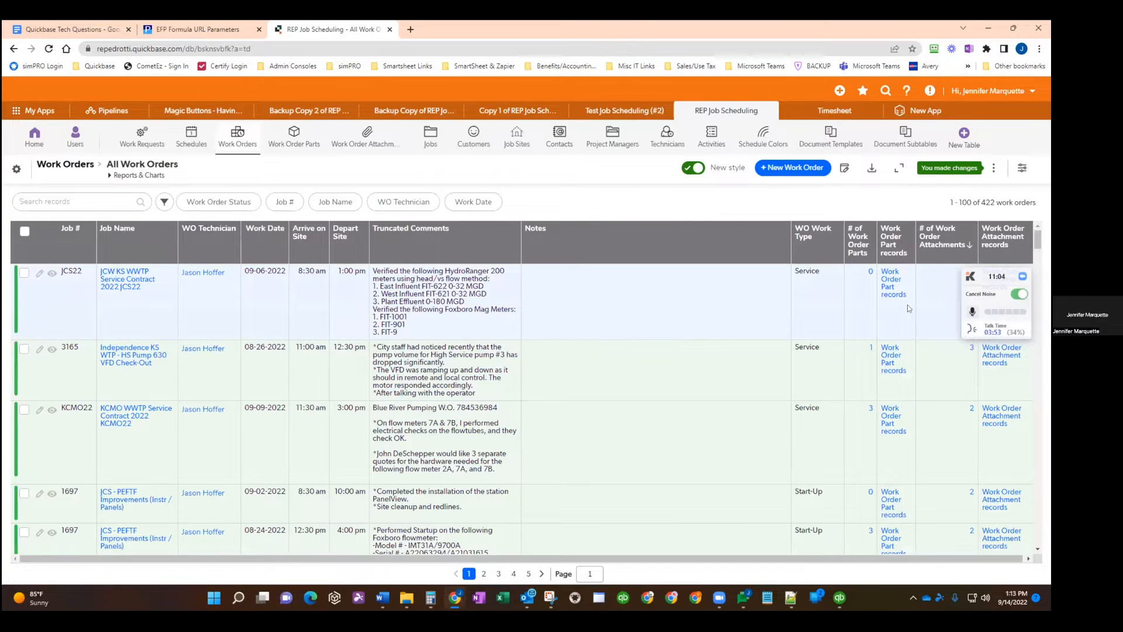
scroll(909, 309, down, 2)
click(1030, 271)
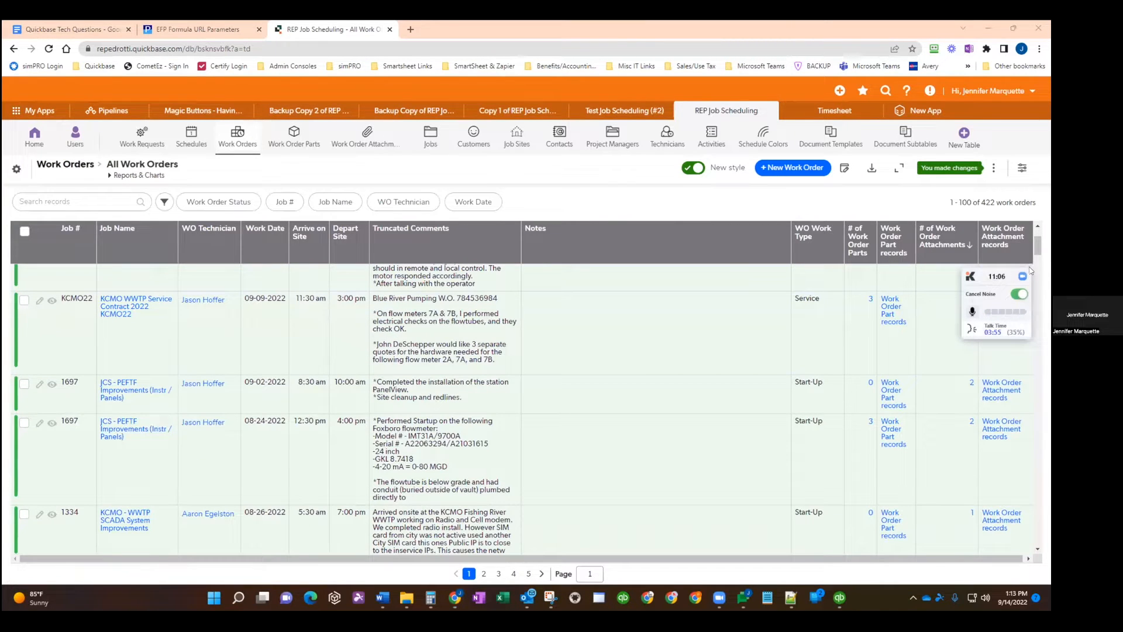
scroll(939, 367, up, 2)
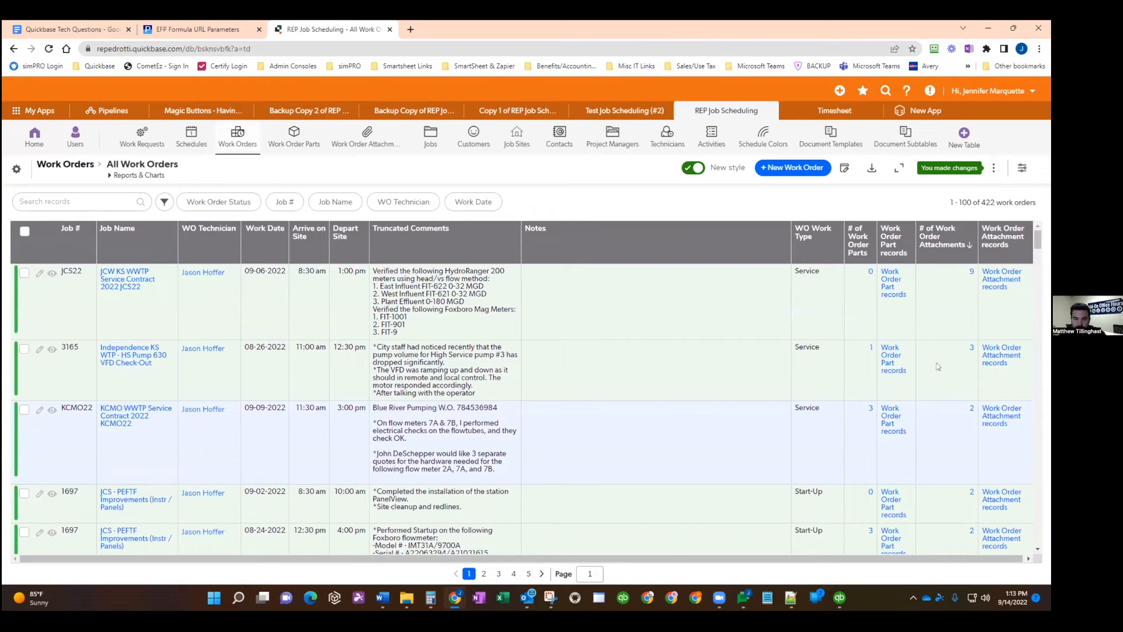
click(52, 274)
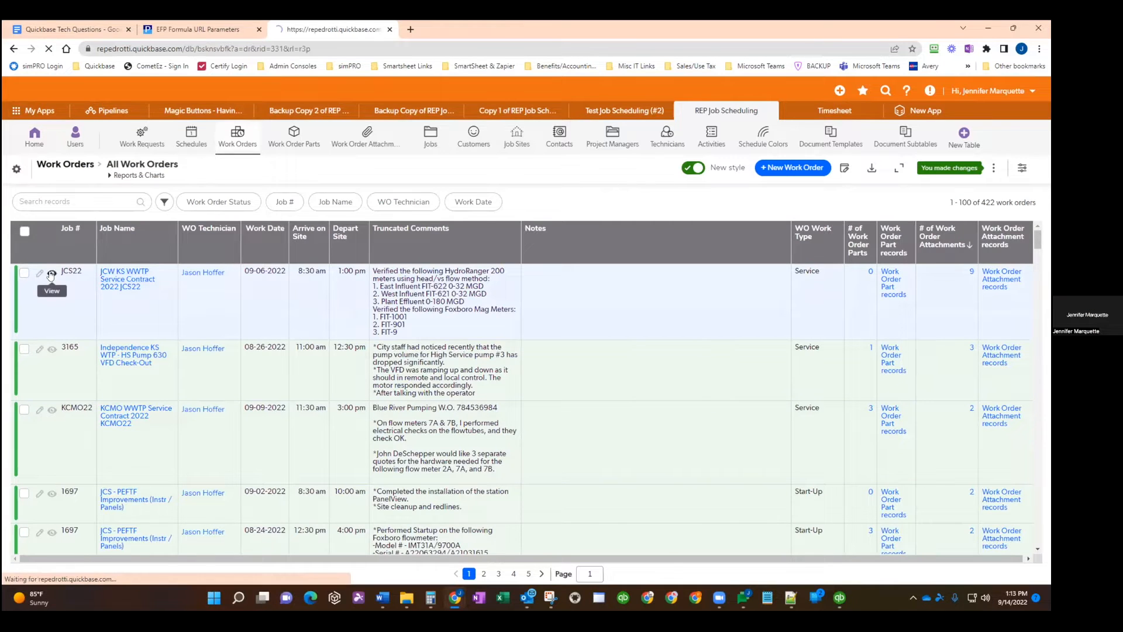
Step: Generate the customer ESR with attachments from the record's ESR forms, review the PDF's pages and close it
click(302, 209)
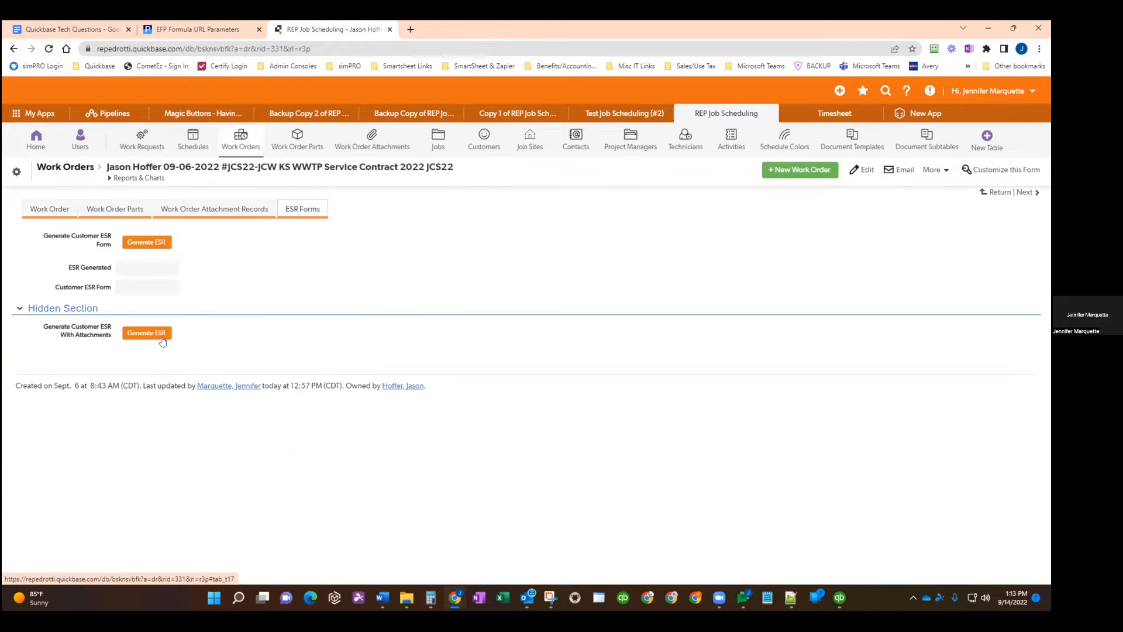
click(160, 334)
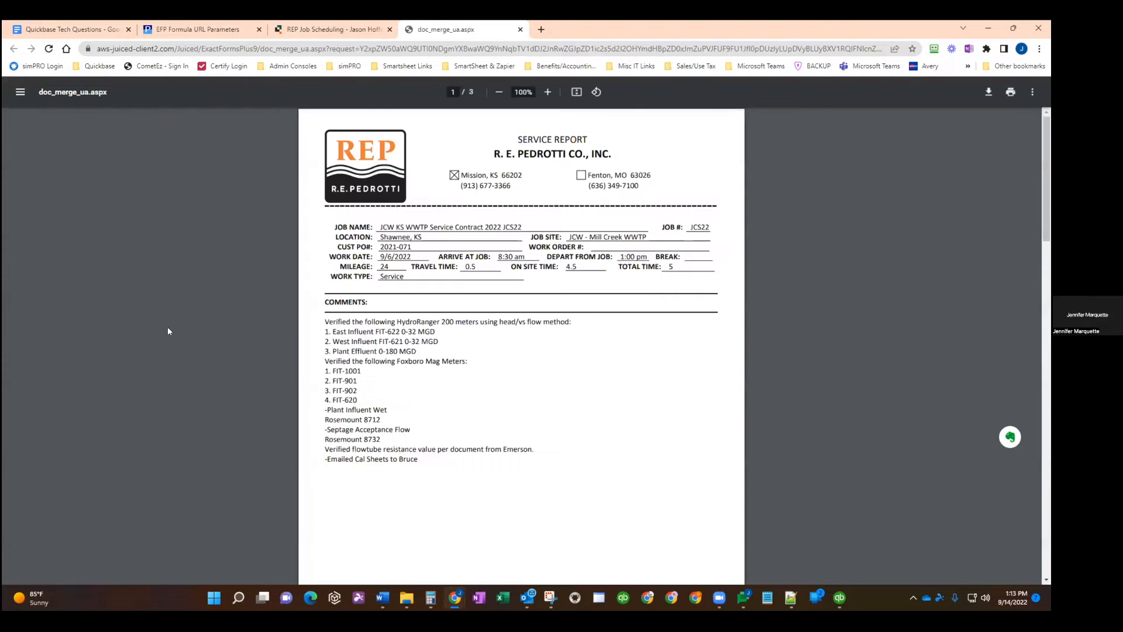
scroll(433, 386, down, 18)
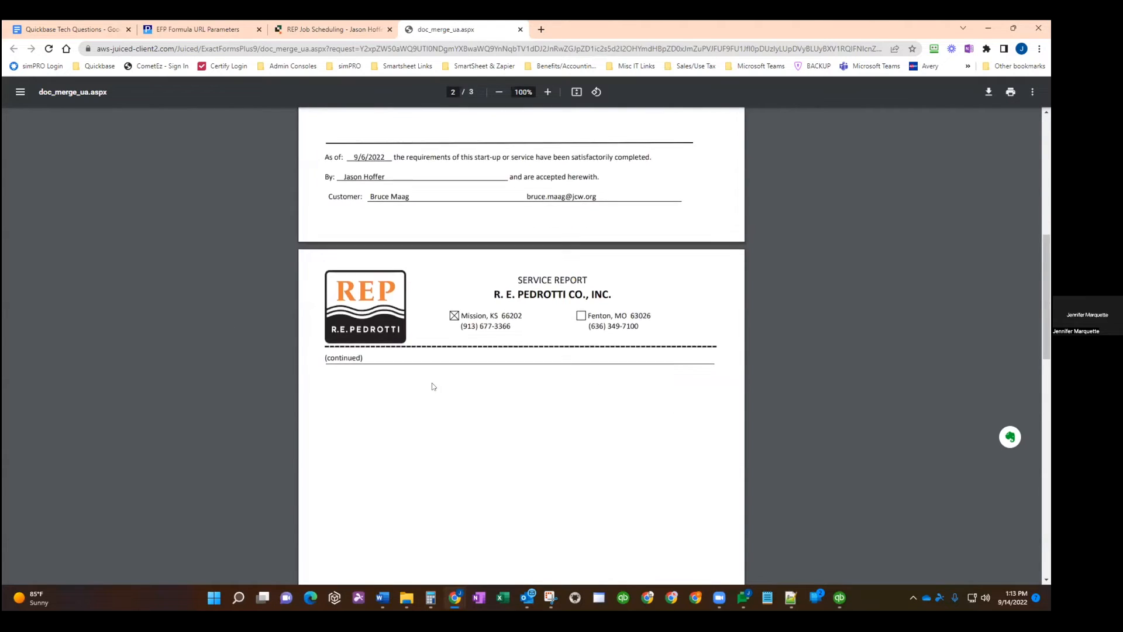
scroll(433, 385, down, 4)
scroll(507, 168, up, 8)
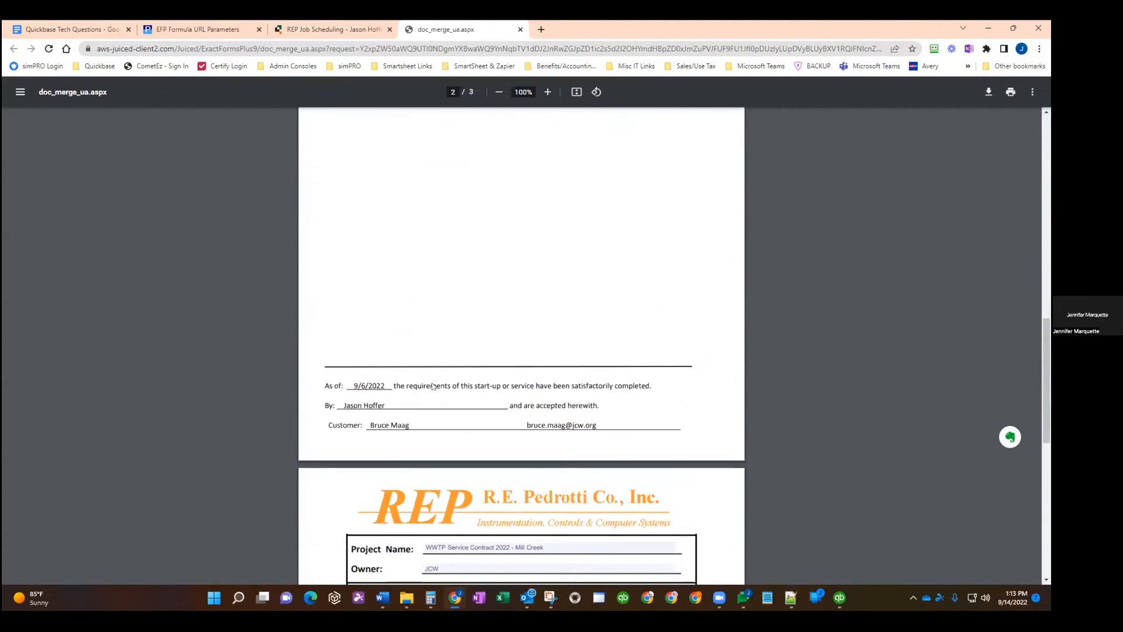
click(520, 29)
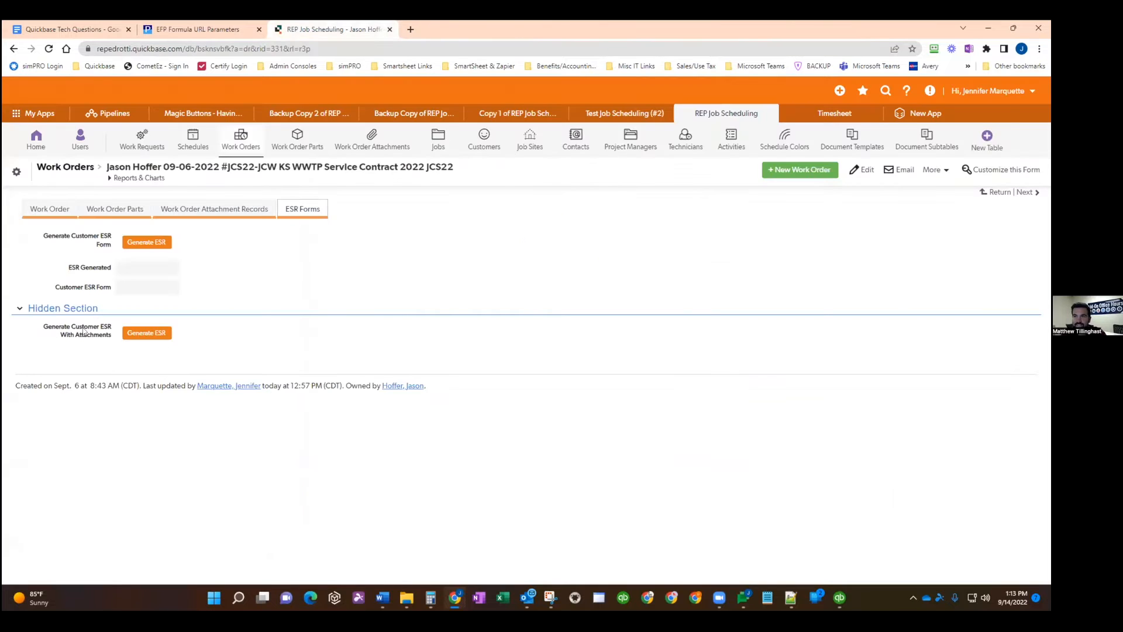
Step: Insert & before addfiles= in the commented [Add Files] line of the Generate Customer ESR With Attachments formula and save
right_click(129, 340)
click(121, 433)
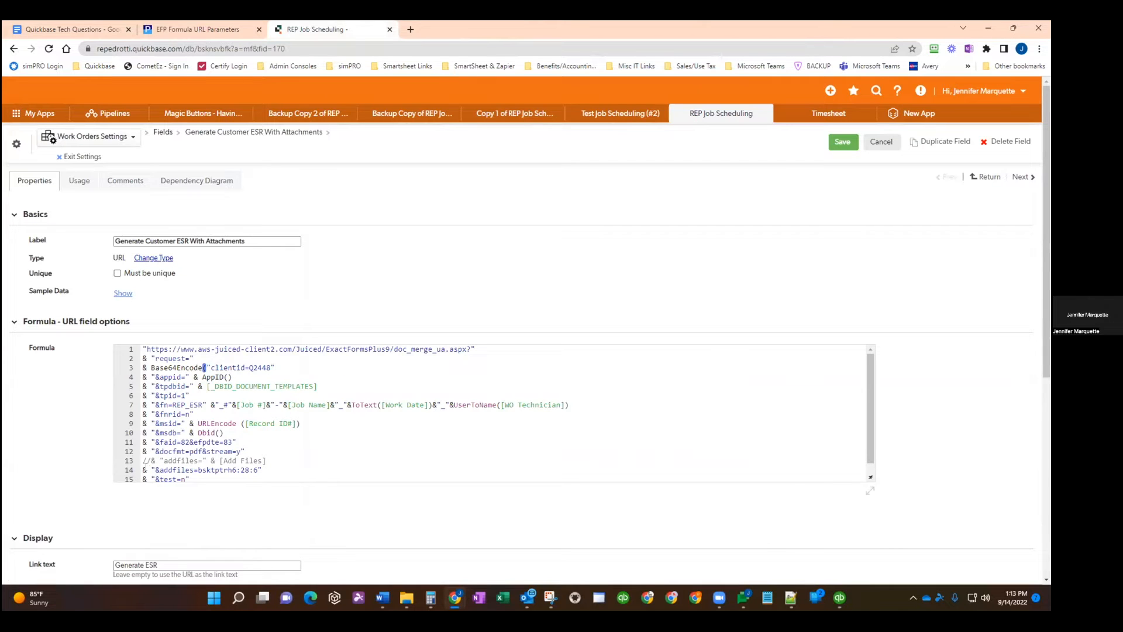
click(164, 460)
text(&)
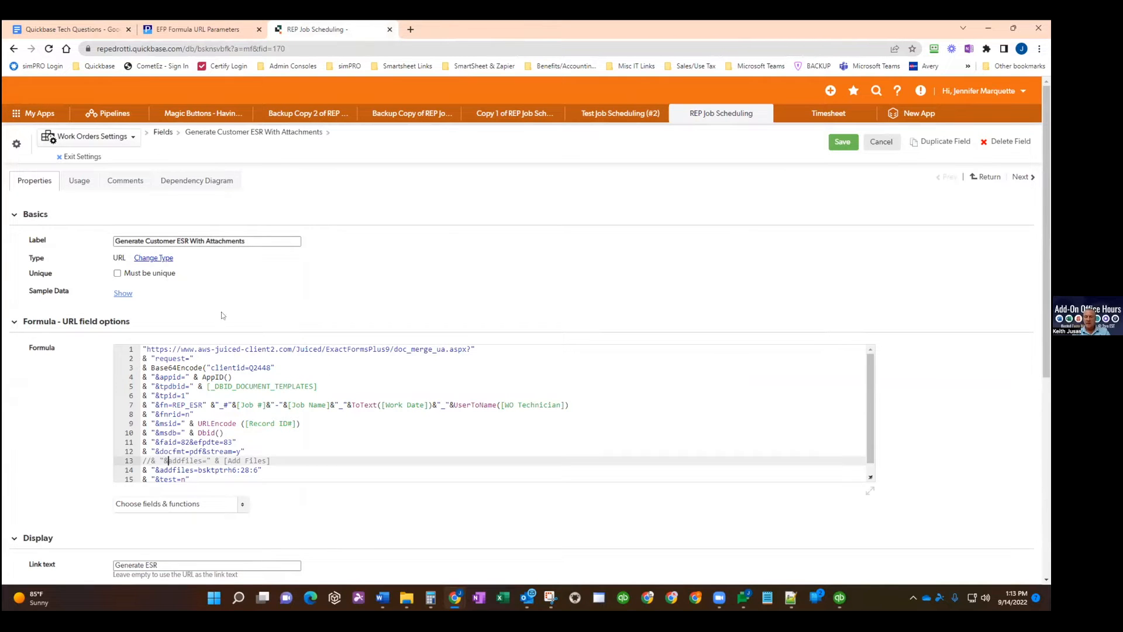
click(832, 141)
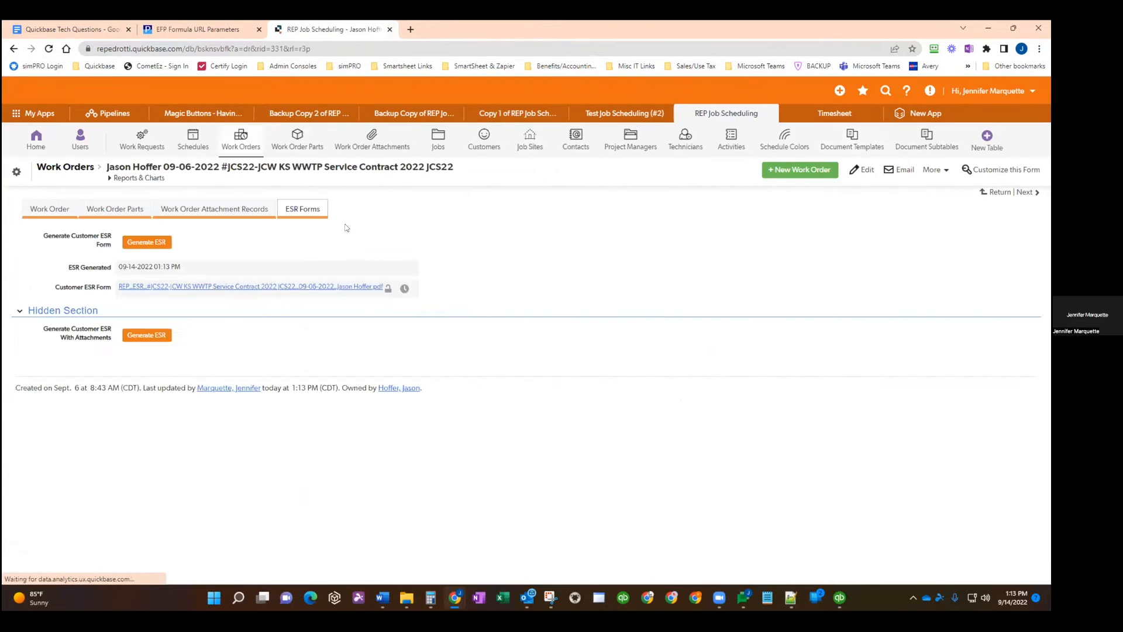
Step: Examine the Combined Text Record ID and Add Files values among the work order's dynamic form rules information
click(51, 210)
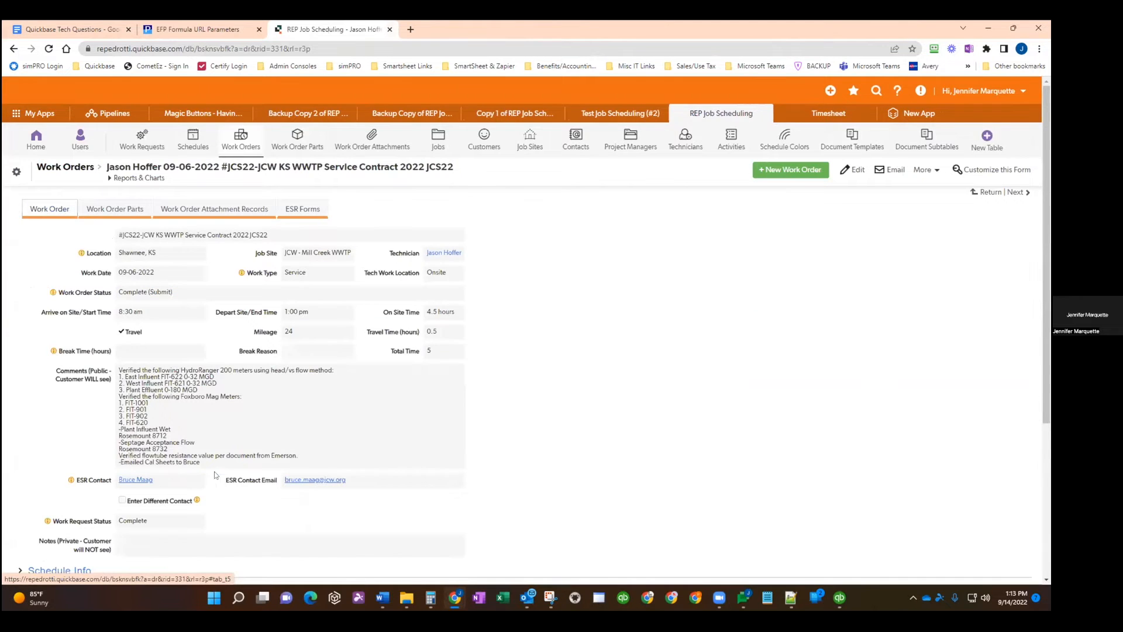
scroll(215, 475, down, 10)
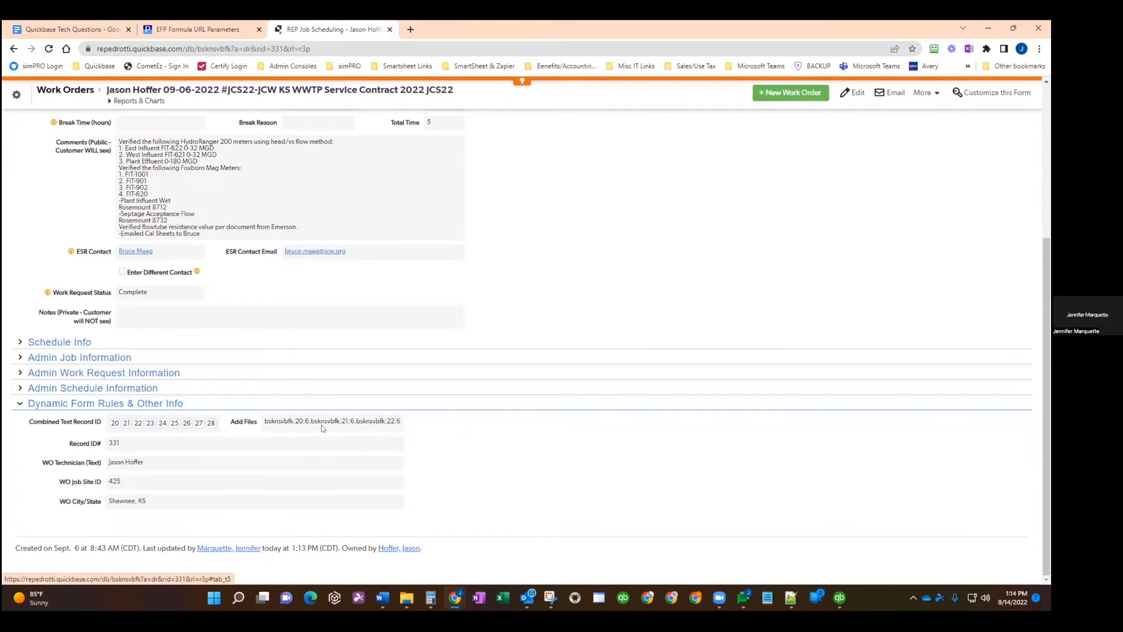
scroll(321, 425, up, 5)
scroll(322, 425, down, 5)
scroll(620, 404, up, 5)
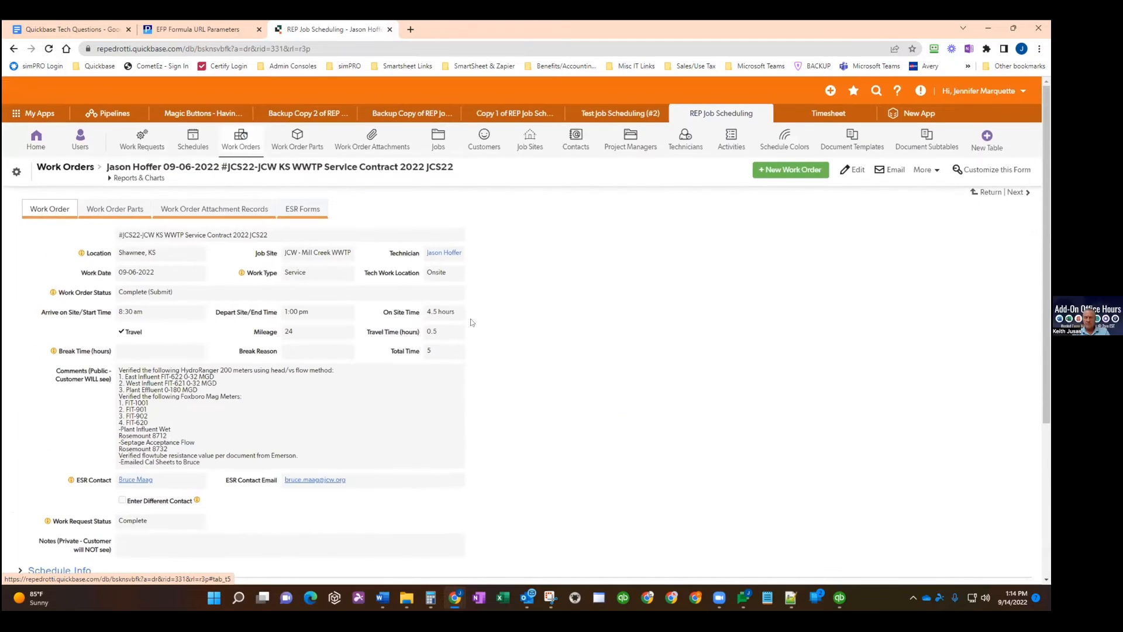
Step: Reopen the field properties of Generate Customer ESR With Attachments to view its formula
click(303, 209)
right_click(75, 328)
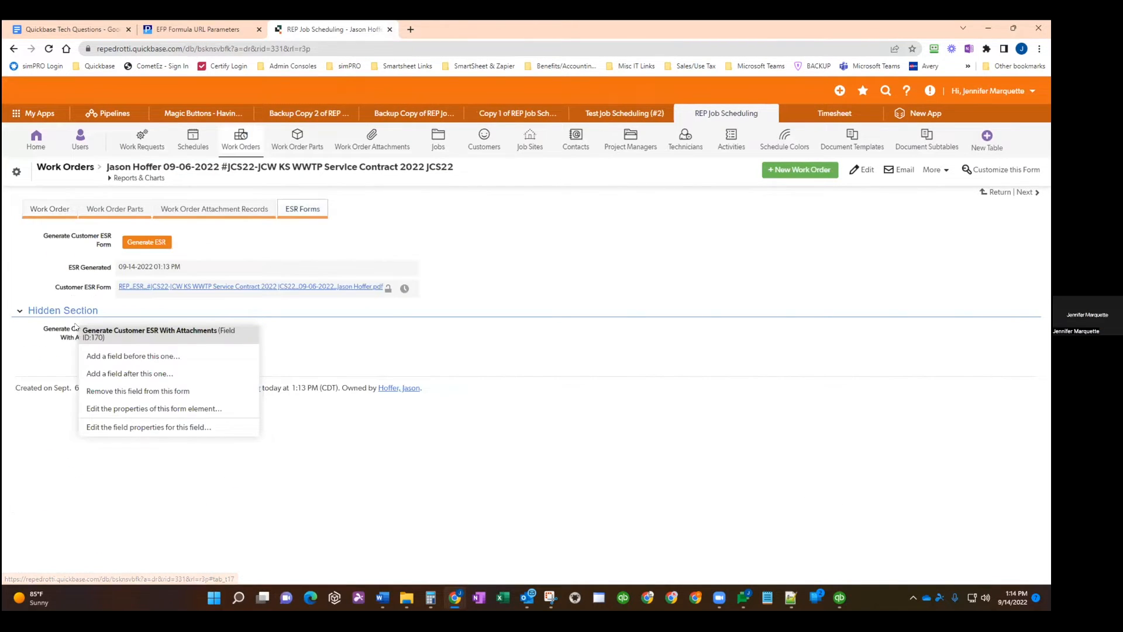
click(126, 428)
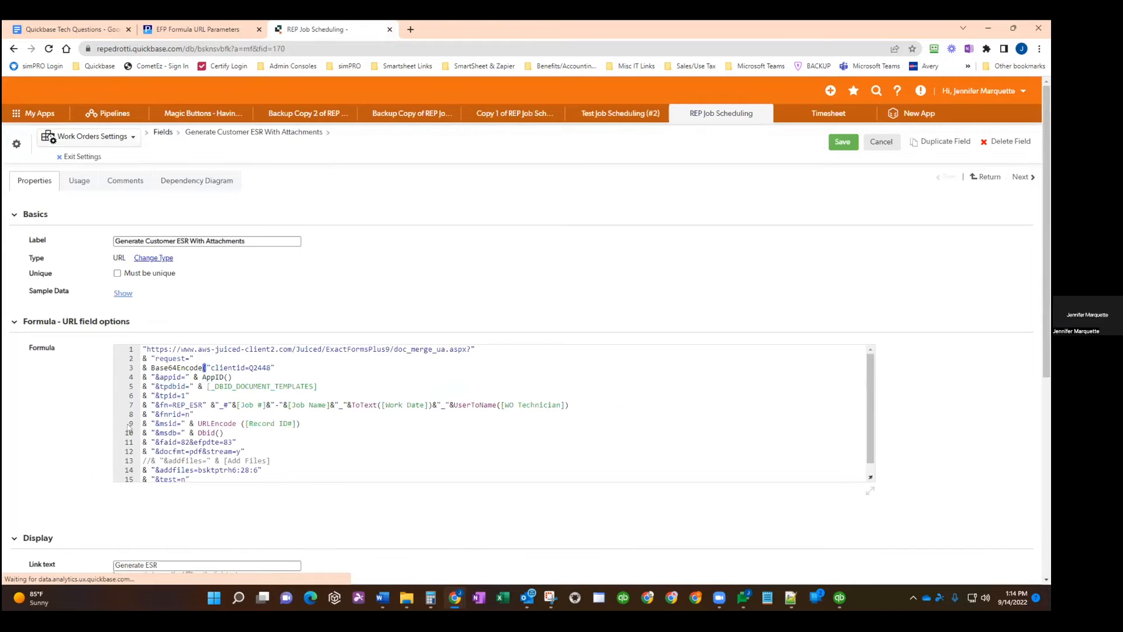
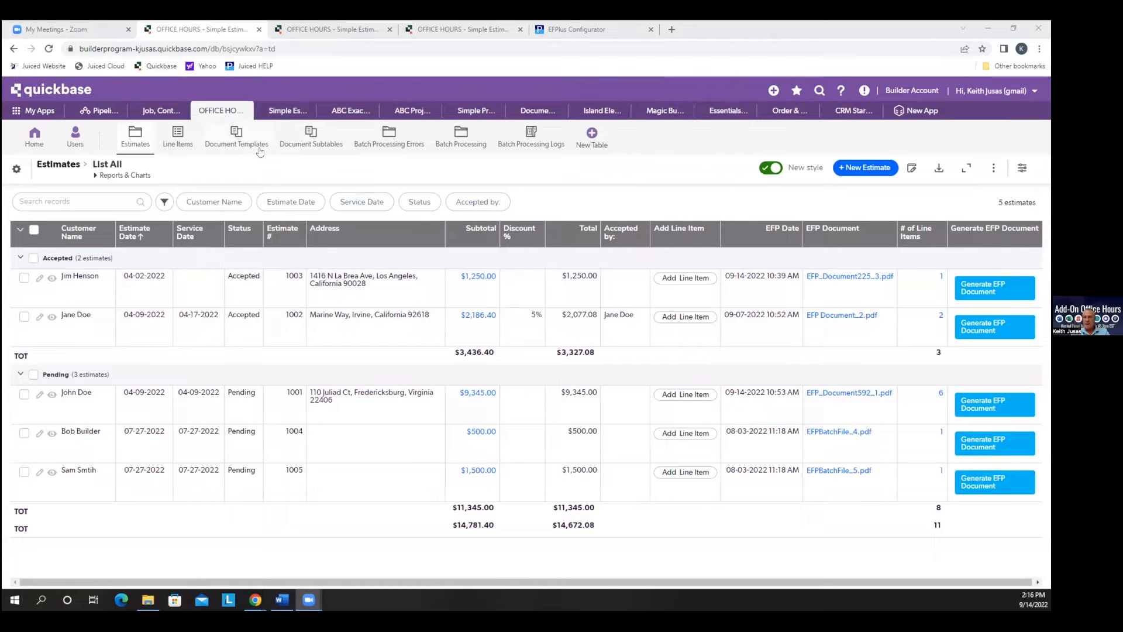
Step: Open the Estimate Template record in the Document Templates table, and switch to its Sample Invoice Template _Juicy file in Word
click(243, 138)
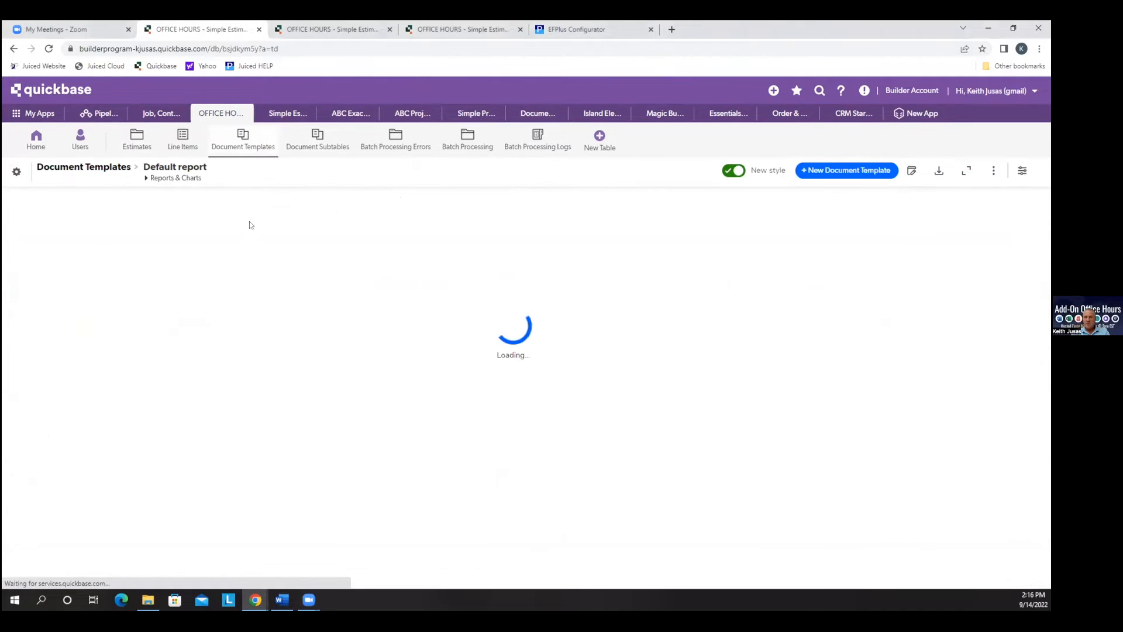
click(52, 258)
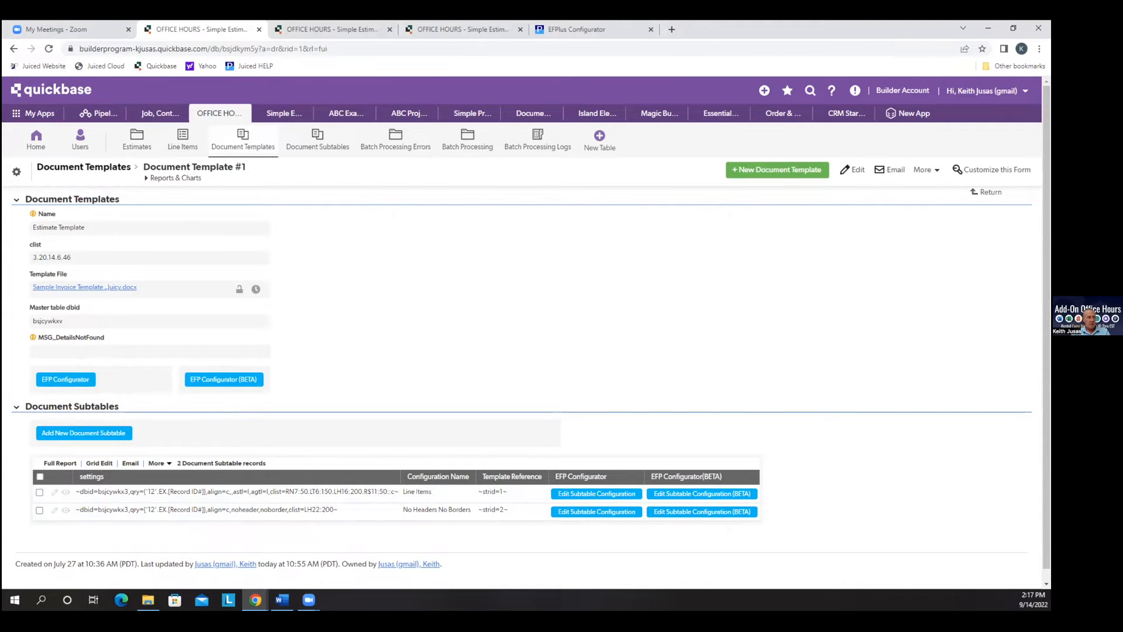
key(alt+Tab)
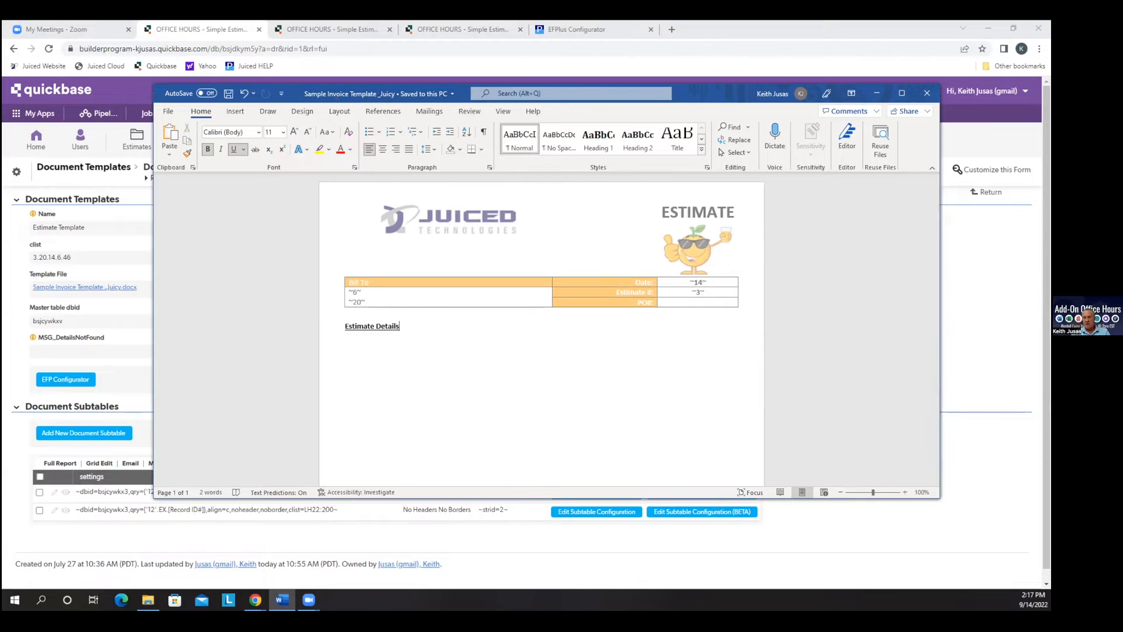
click(12, 257)
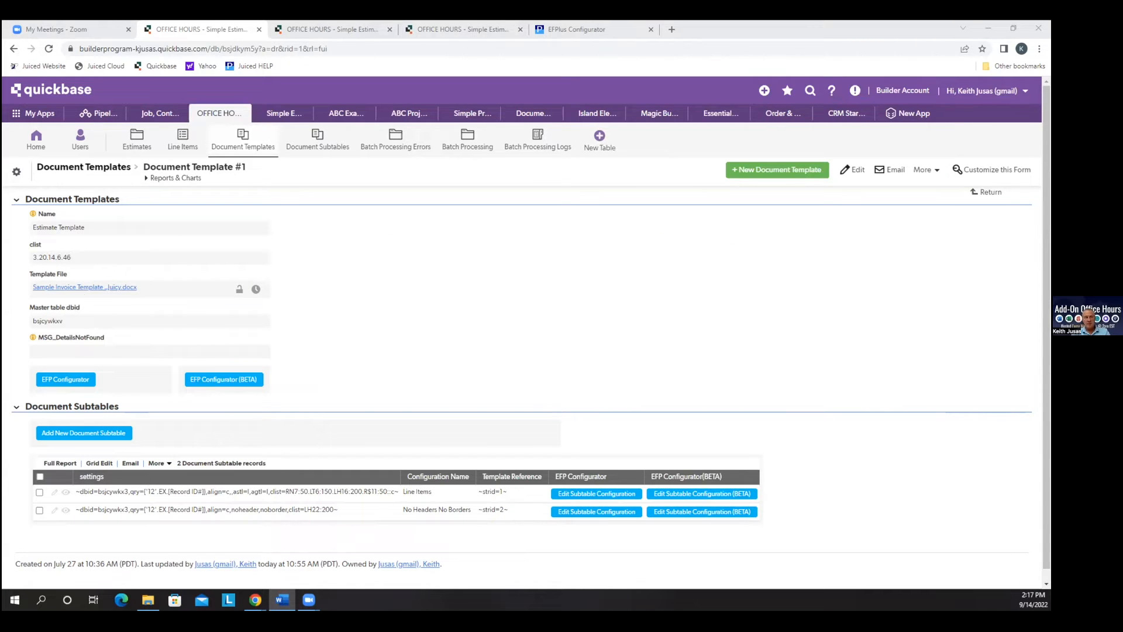
key(alt+Tab)
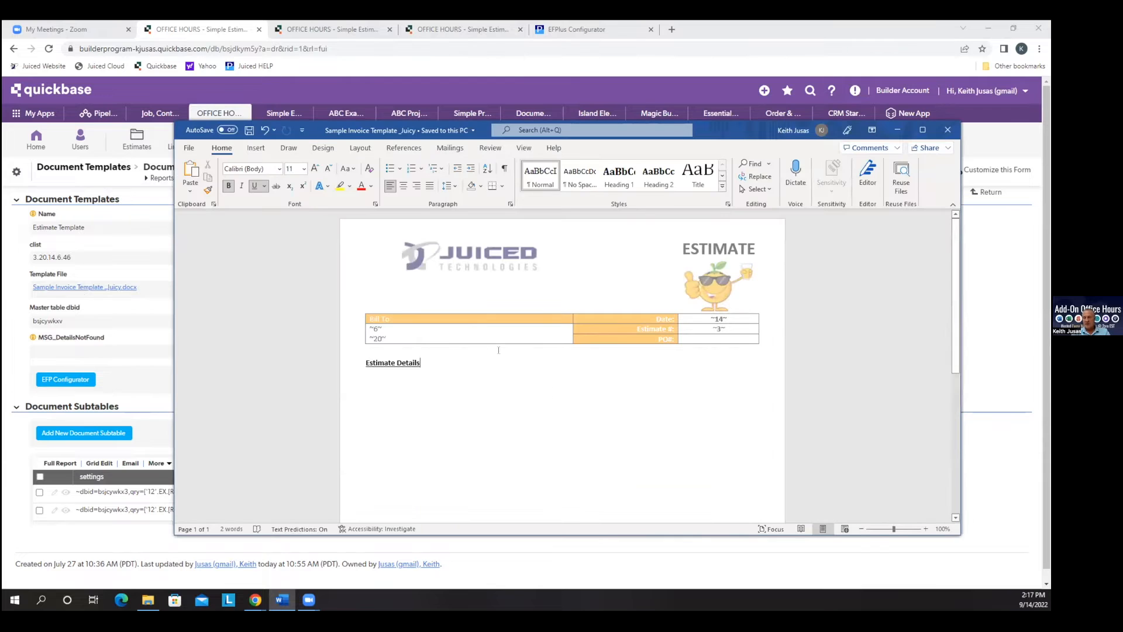
Step: Enter the merge tag ~22~ in the PO# cell of the template's header table
key(Up)
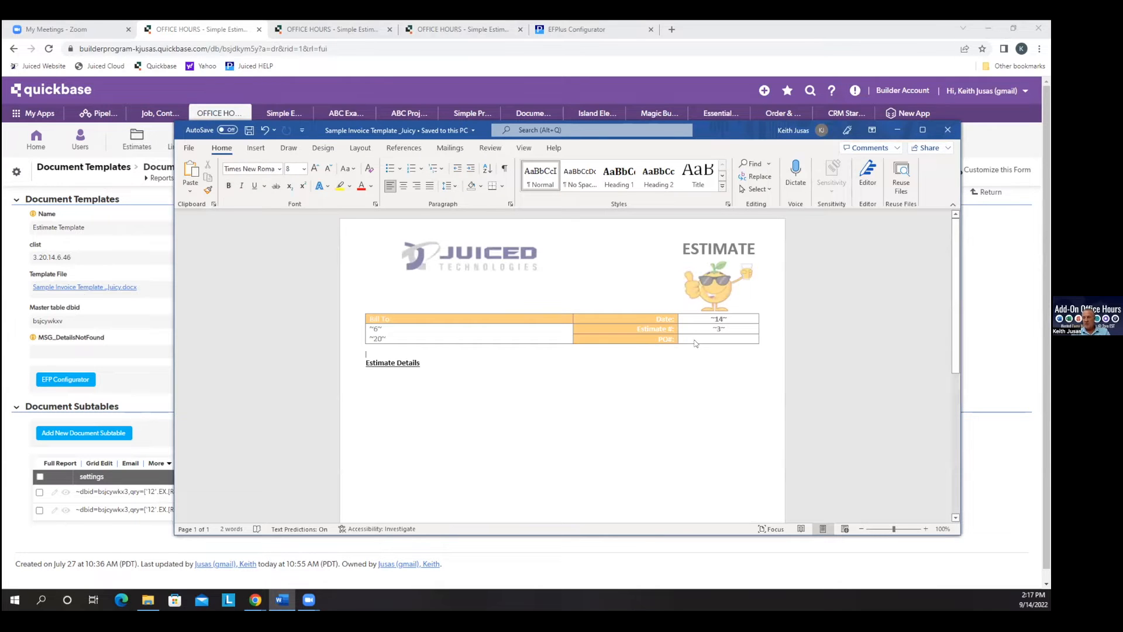
double_click(694, 337)
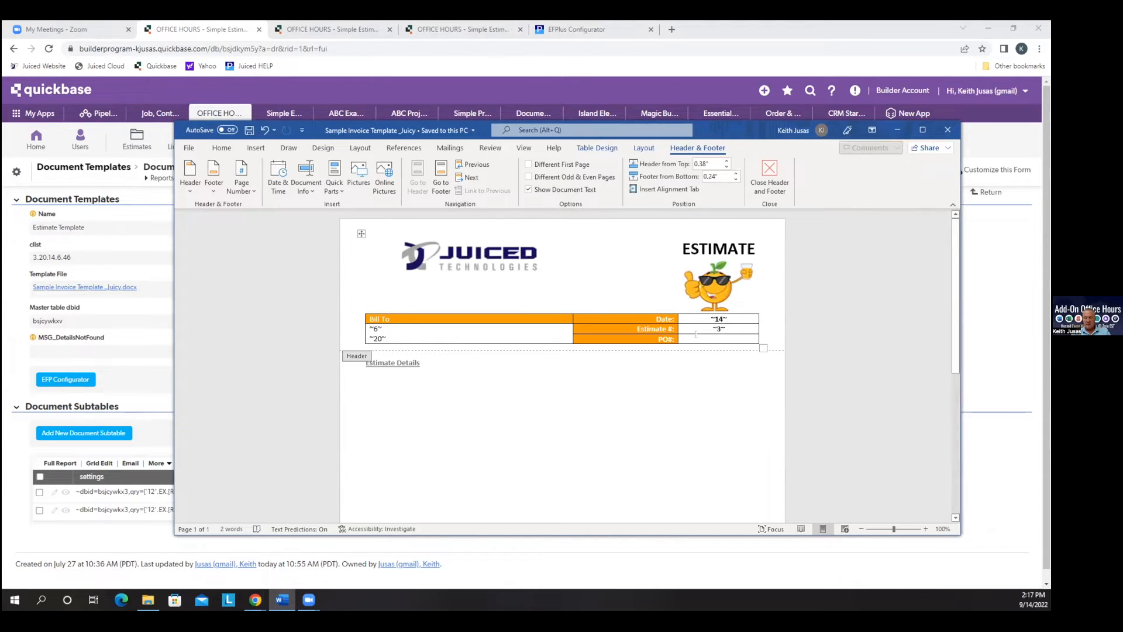
text(~22~)
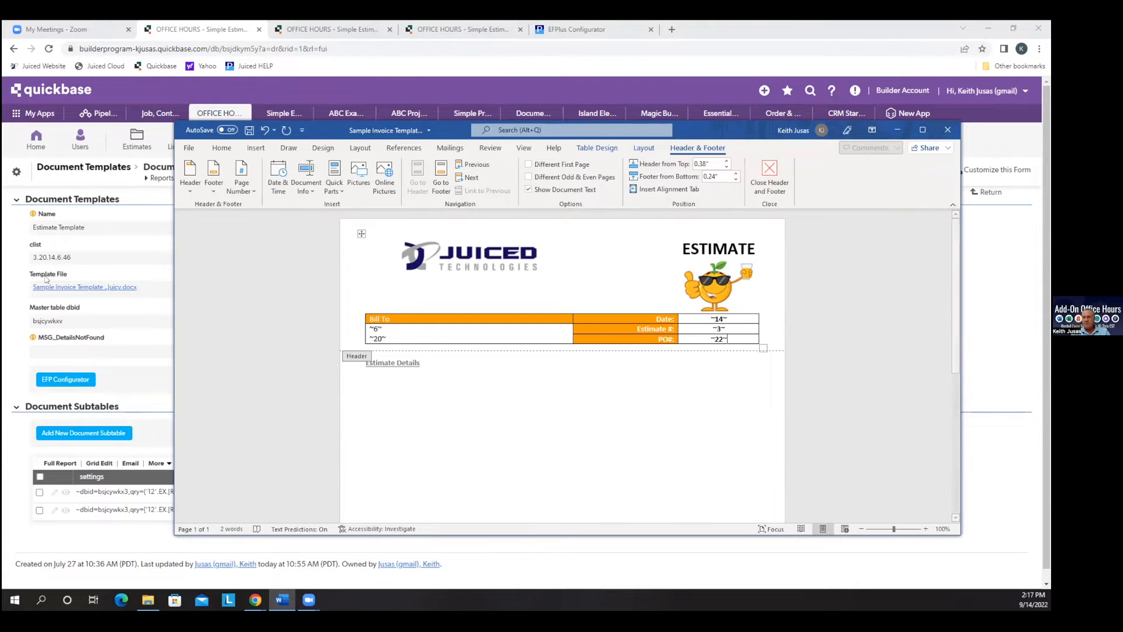
click(107, 261)
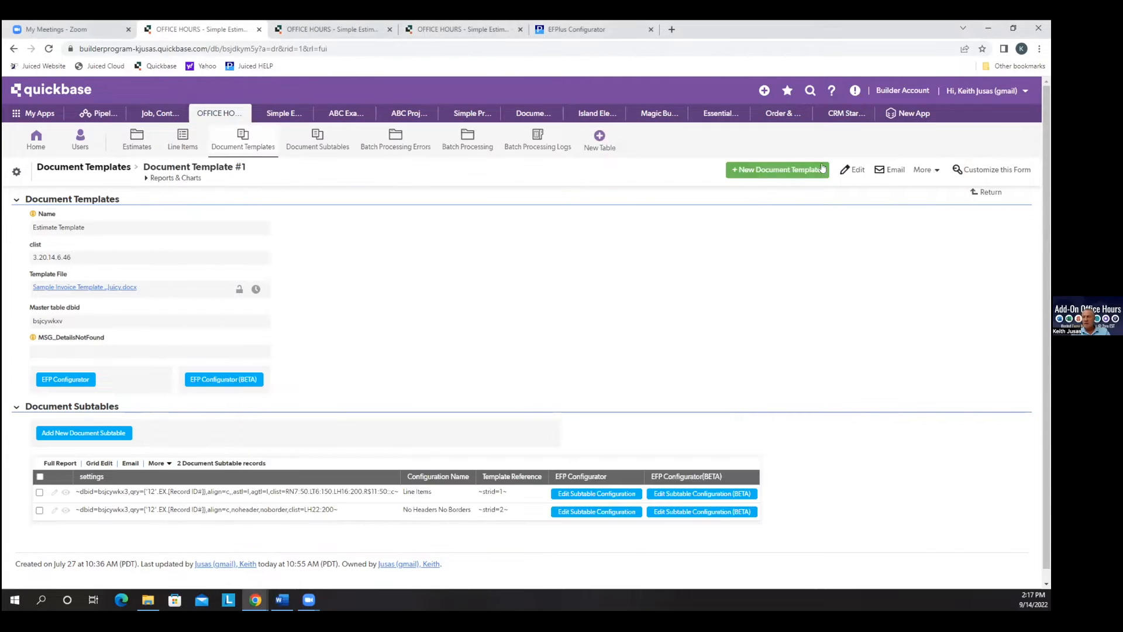
click(852, 169)
click(105, 263)
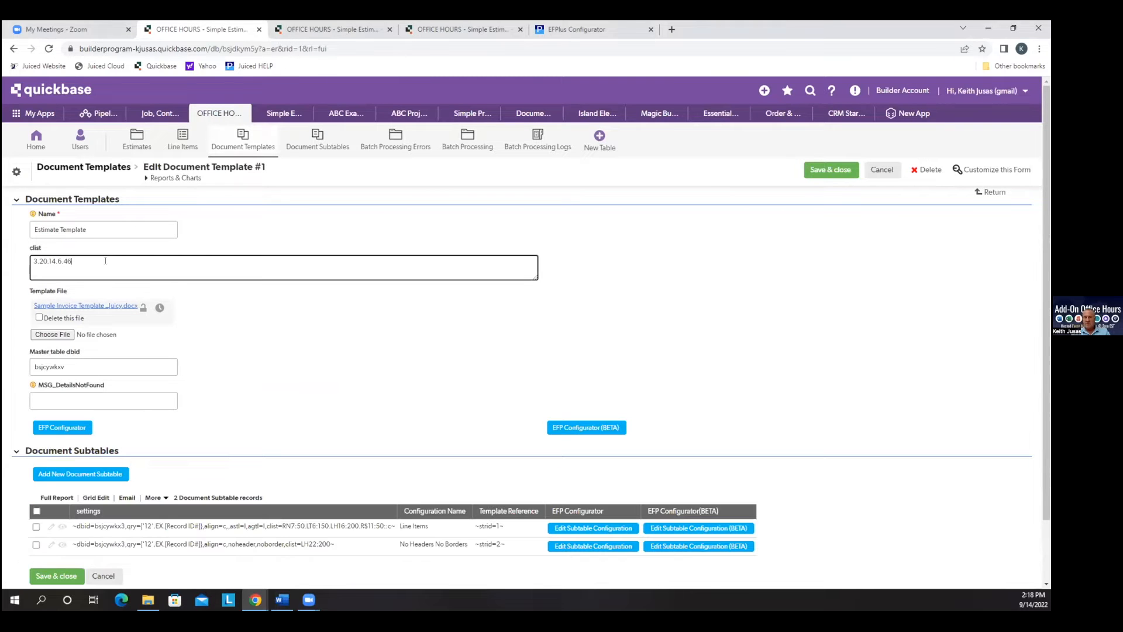
text(.22)
click(831, 169)
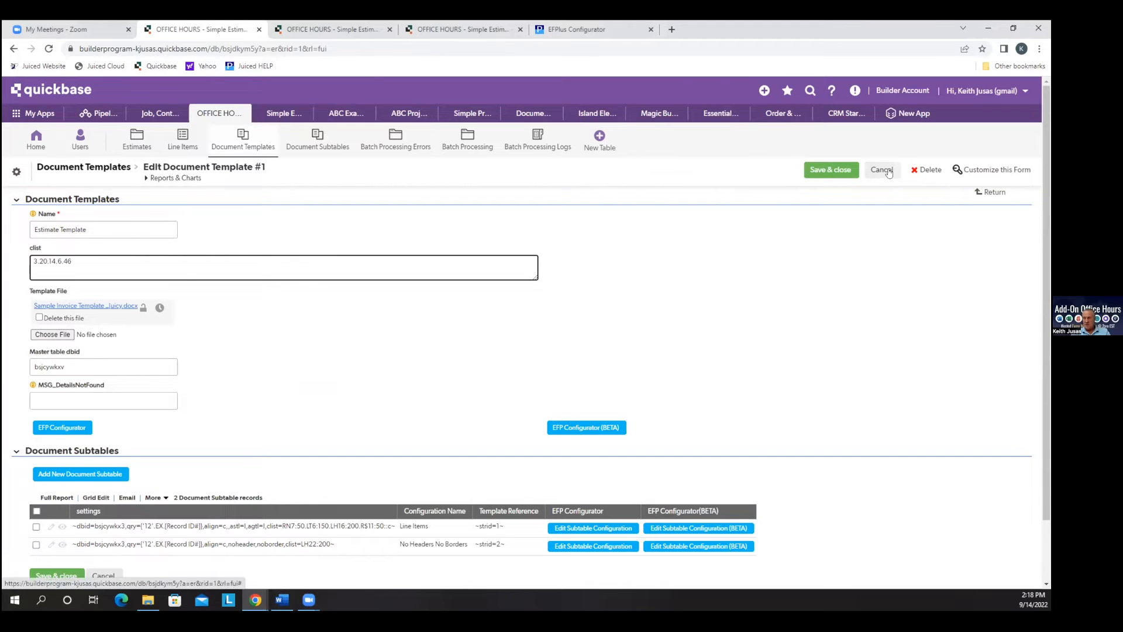
Step: Open the EFP Configurator for the Estimate Template and sort the Estimates master table fields by field ID
click(44, 381)
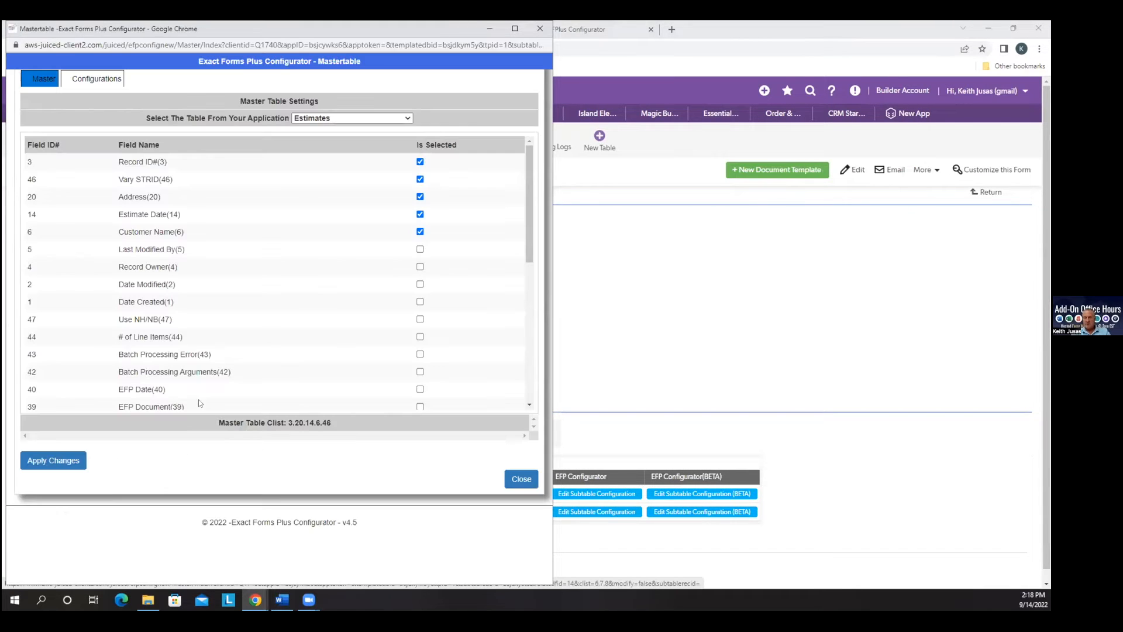
scroll(162, 333, down, 5)
scroll(170, 270, up, 5)
drag(527, 191, 540, 382)
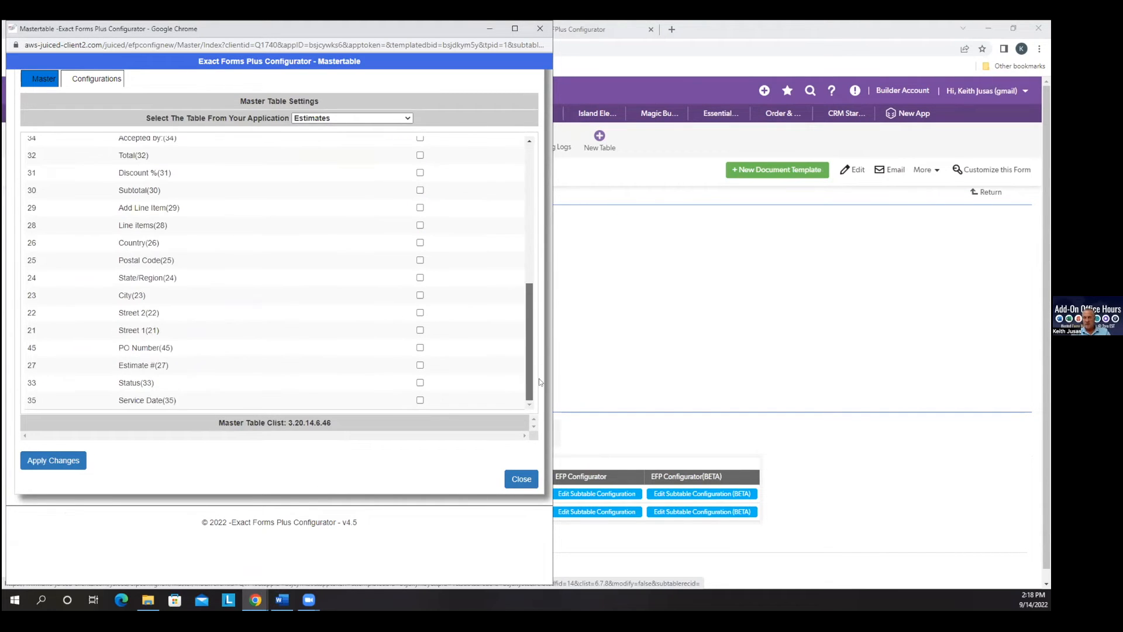
drag(533, 274, 511, 128)
click(38, 146)
scroll(369, 398, down, 6)
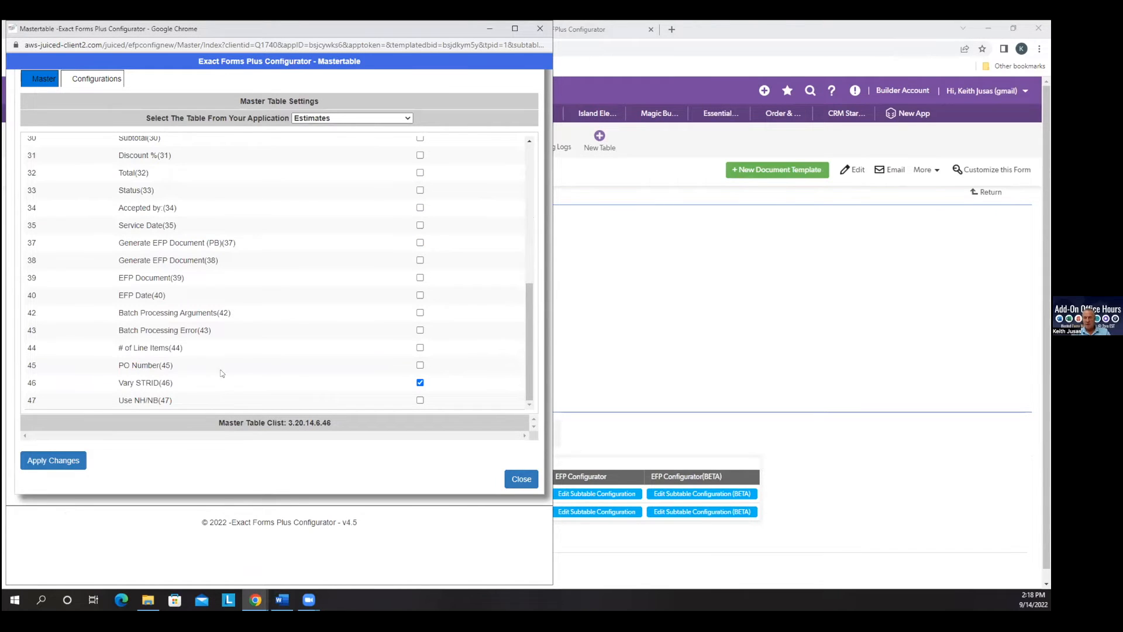
Step: Add the PO Number(45) field to the master table clist, apply the changes and close the configurator
drag(331, 423, 286, 420)
click(420, 366)
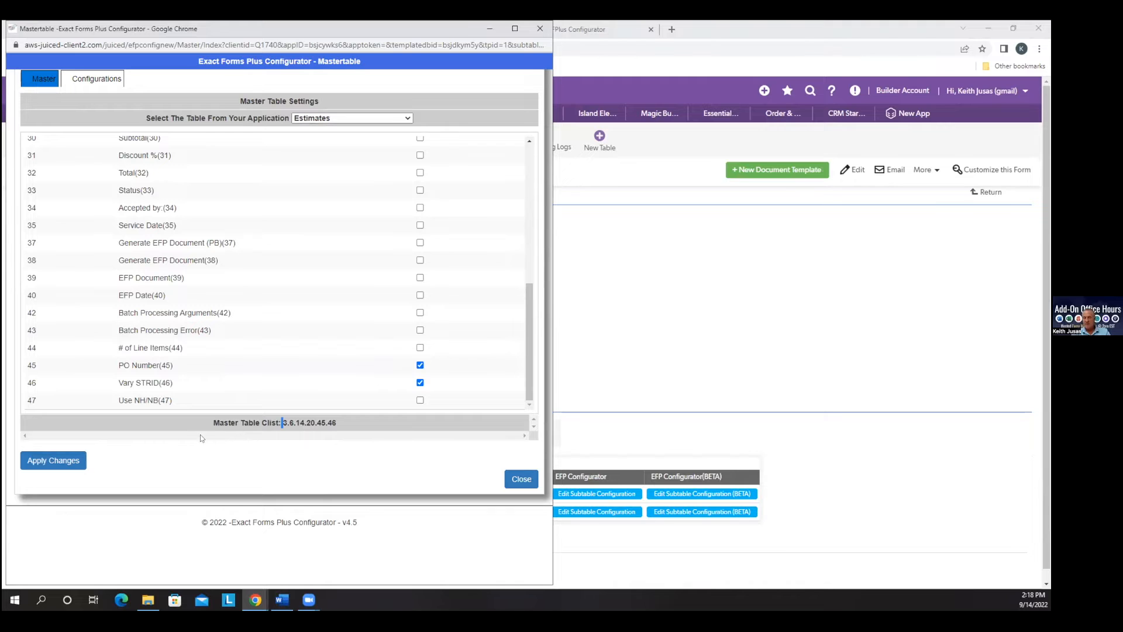
click(69, 461)
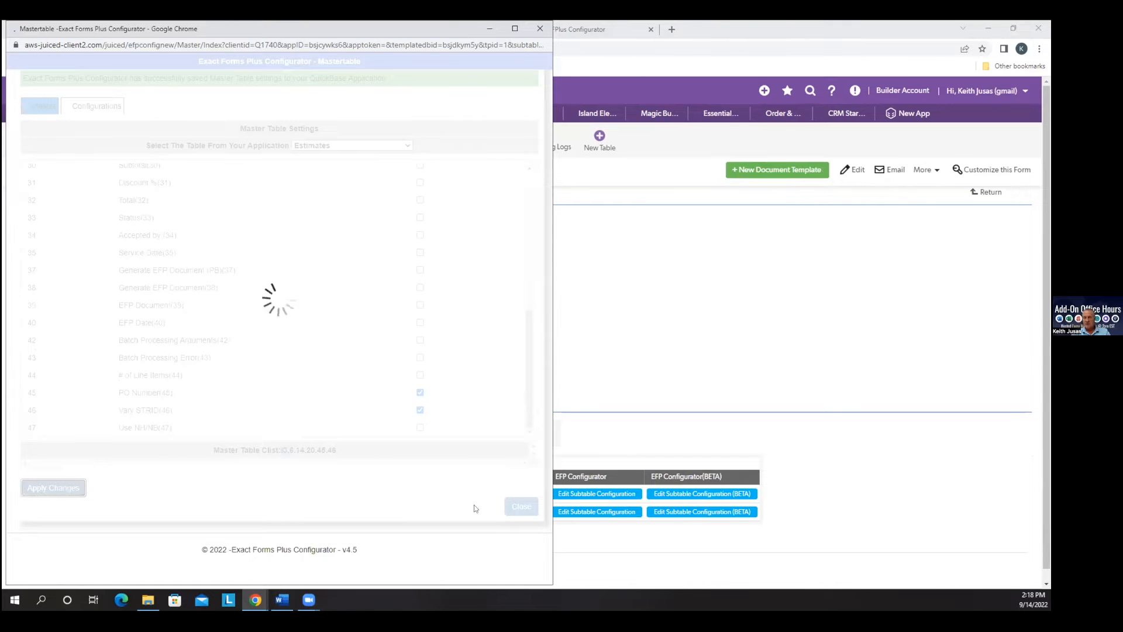
click(519, 479)
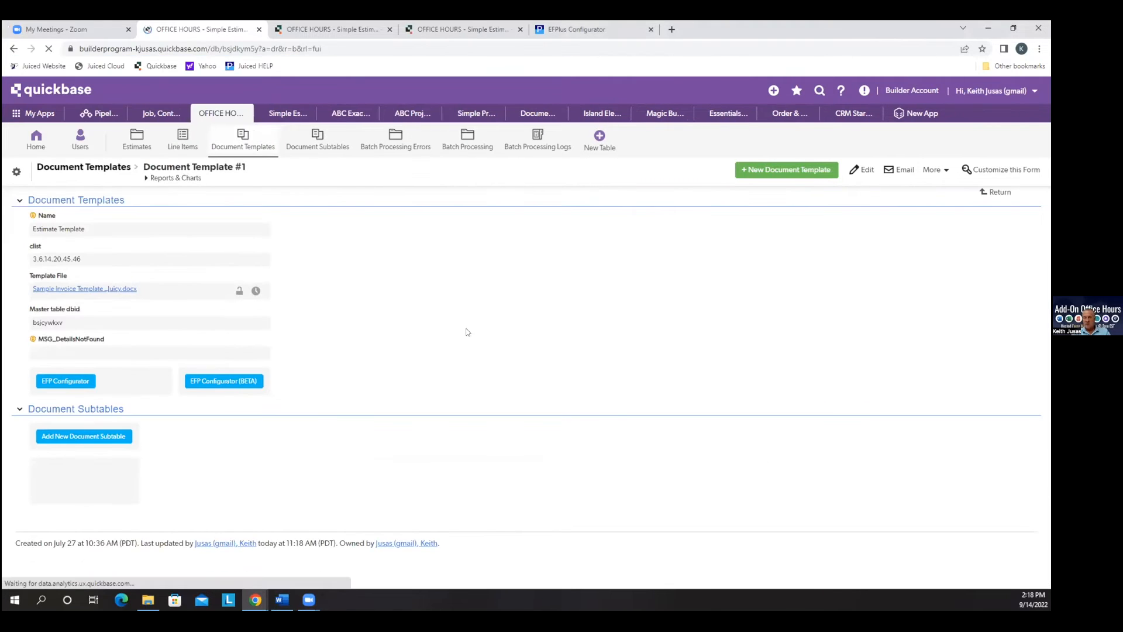
drag(62, 257, 37, 214)
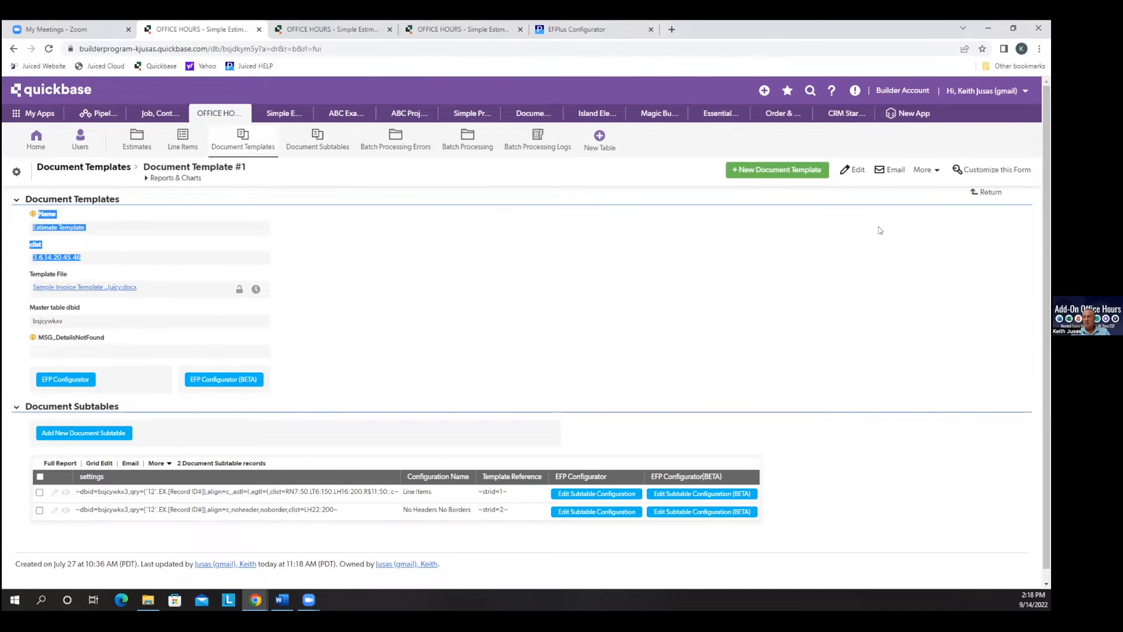
click(135, 257)
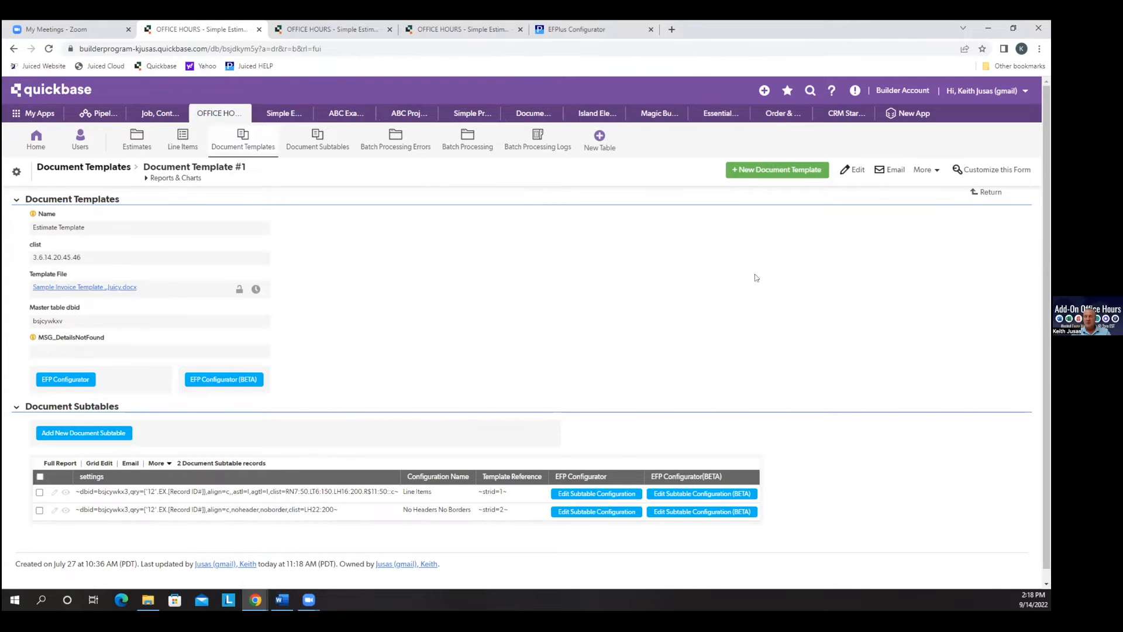
click(853, 170)
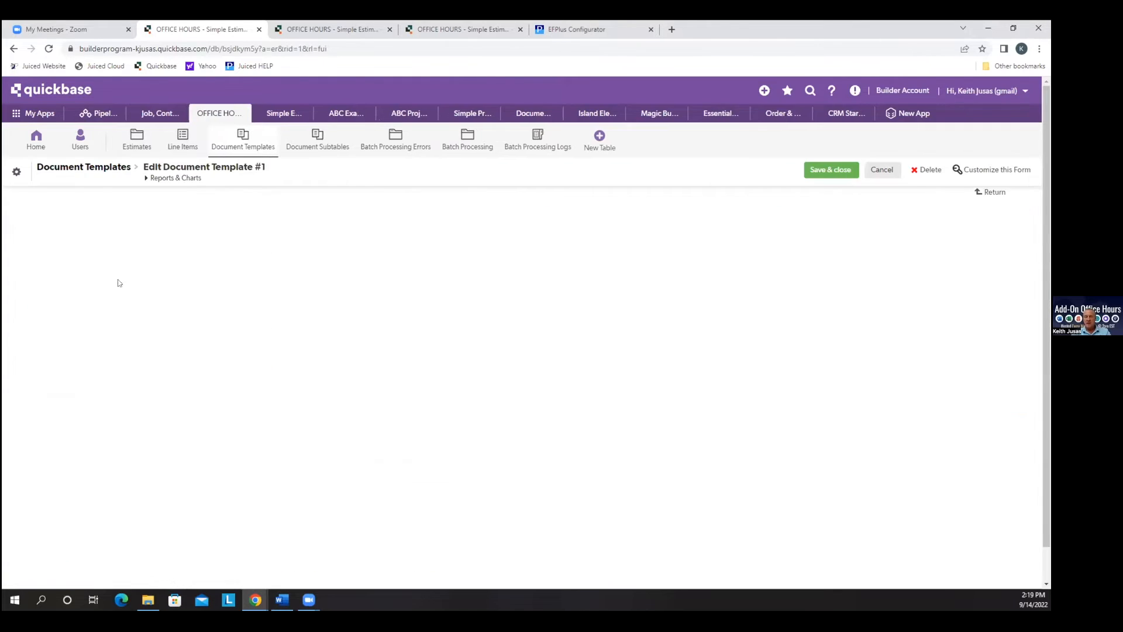
drag(104, 263, 30, 268)
text(1.)
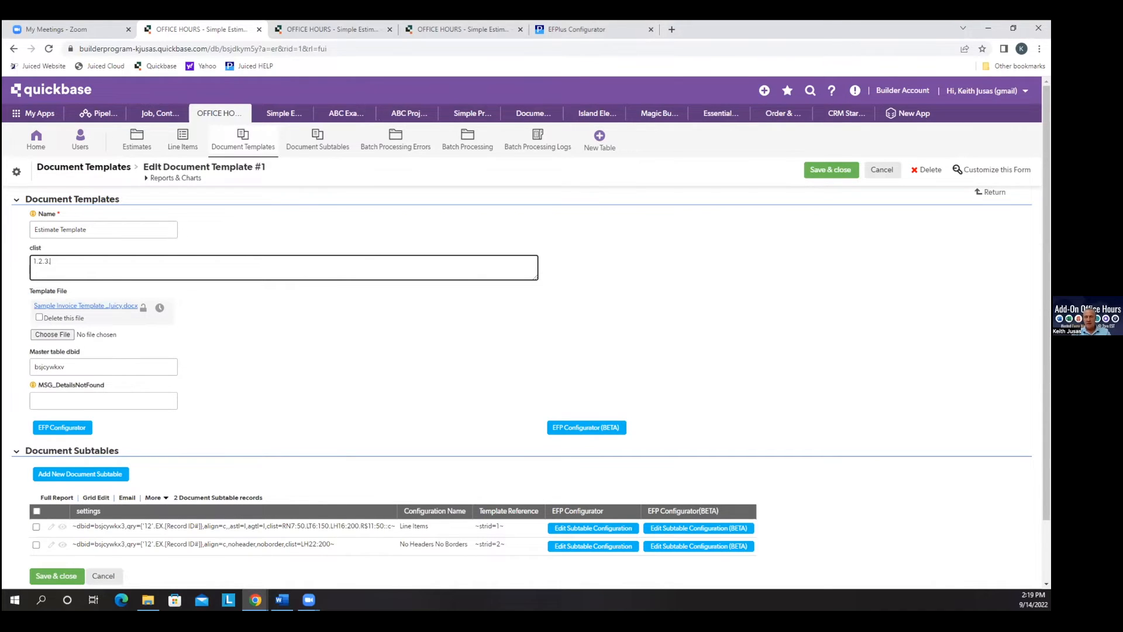
text(2.3.)
click(883, 175)
click(580, 108)
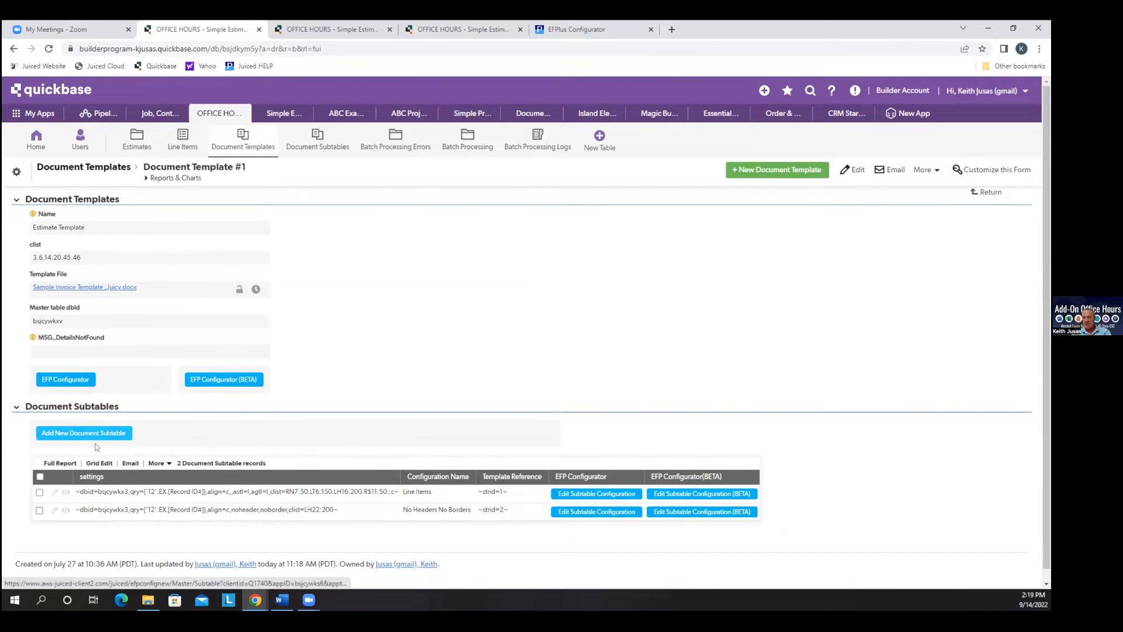
Step: Review the Estimates master table settings and the current subtable configurations in the EFP Configurator, and close it
click(68, 379)
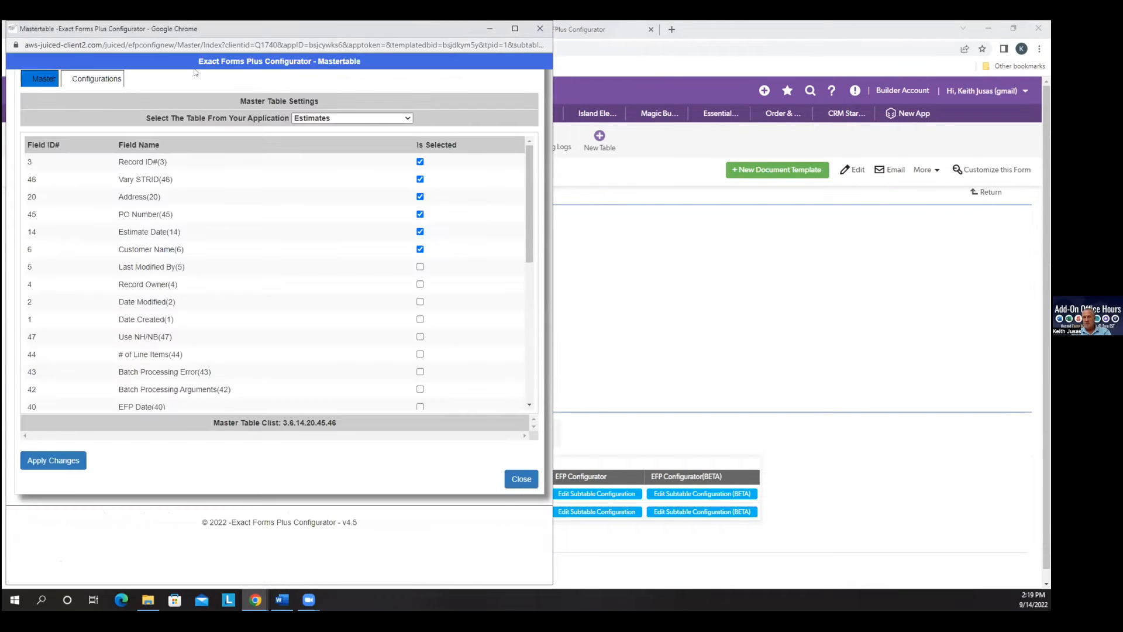
click(105, 79)
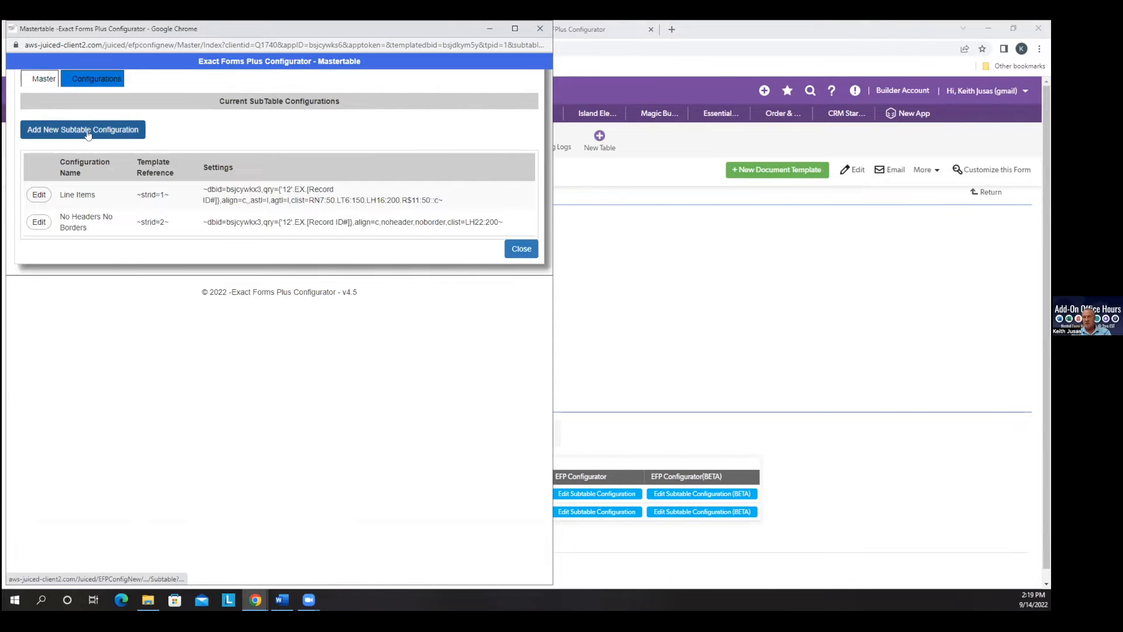
click(39, 79)
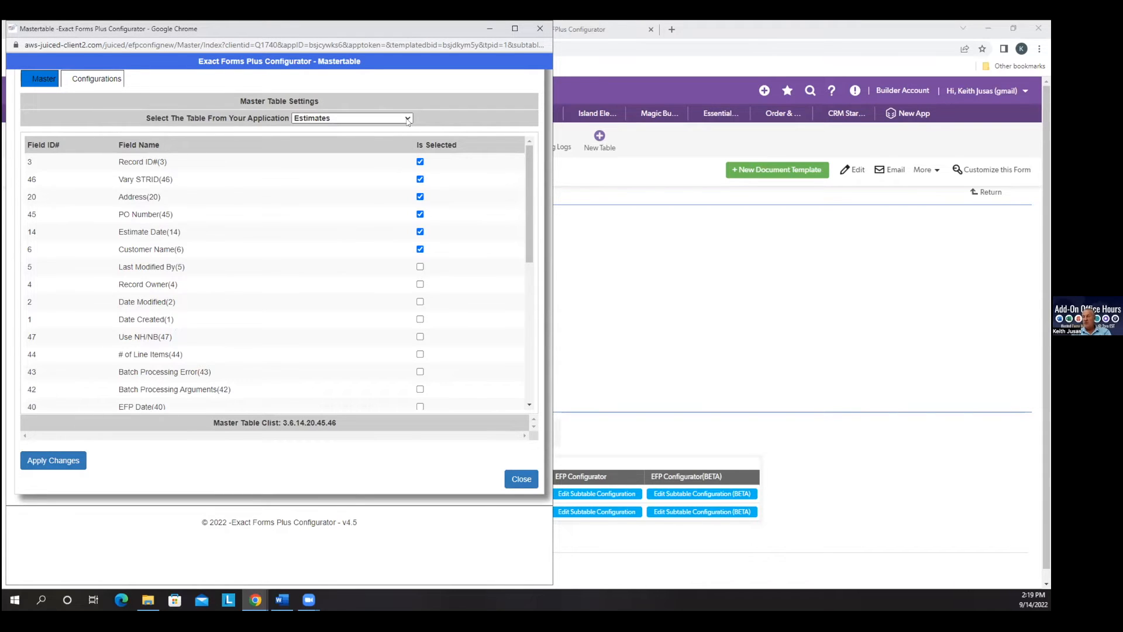
click(346, 118)
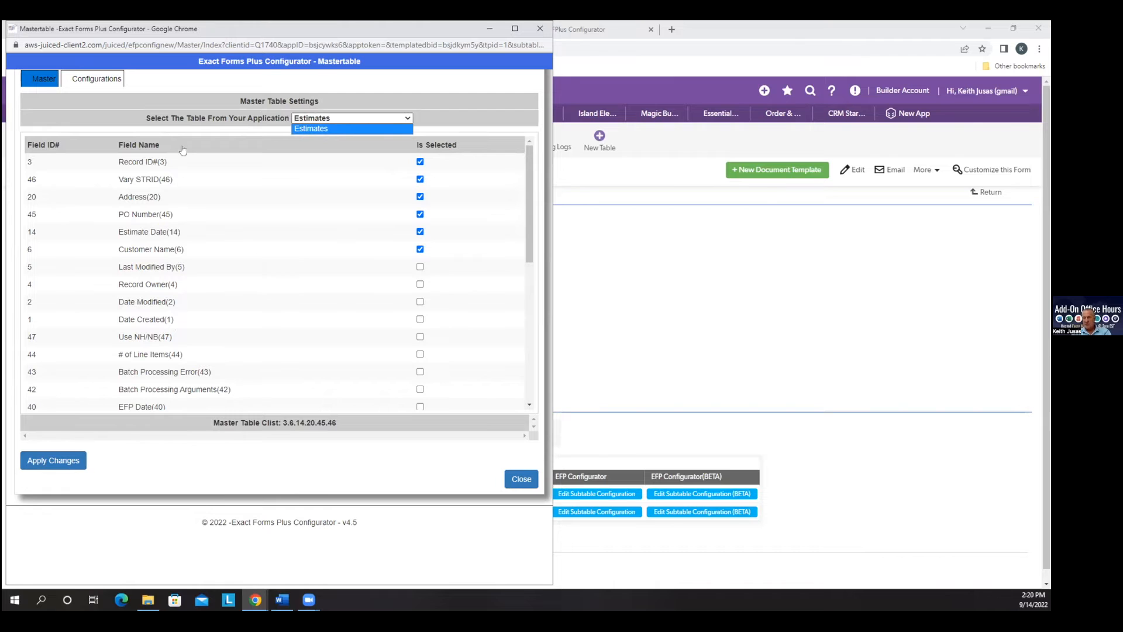
click(94, 79)
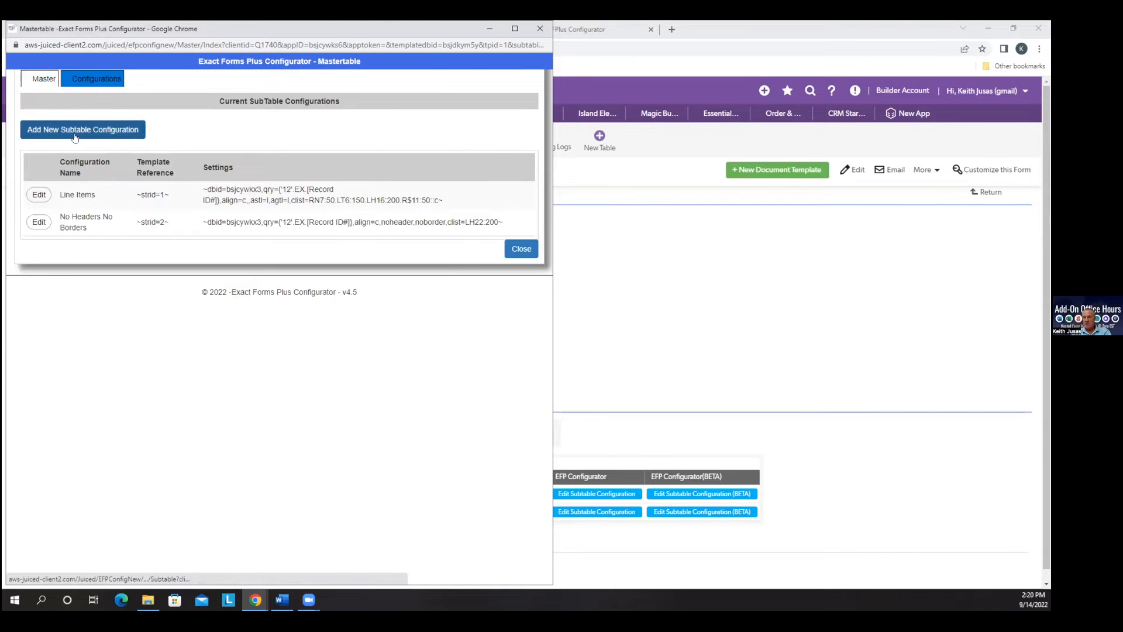
click(540, 29)
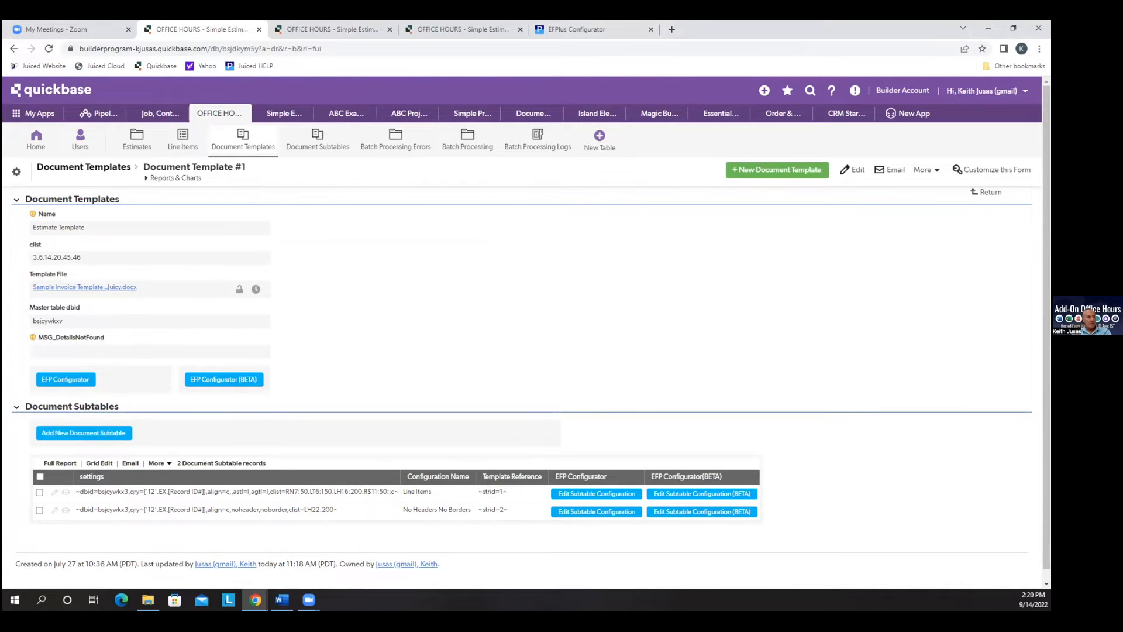
Step: Switch to the Word template, leave its header for the Estimate Details body area, and return to Quickbase
click(282, 600)
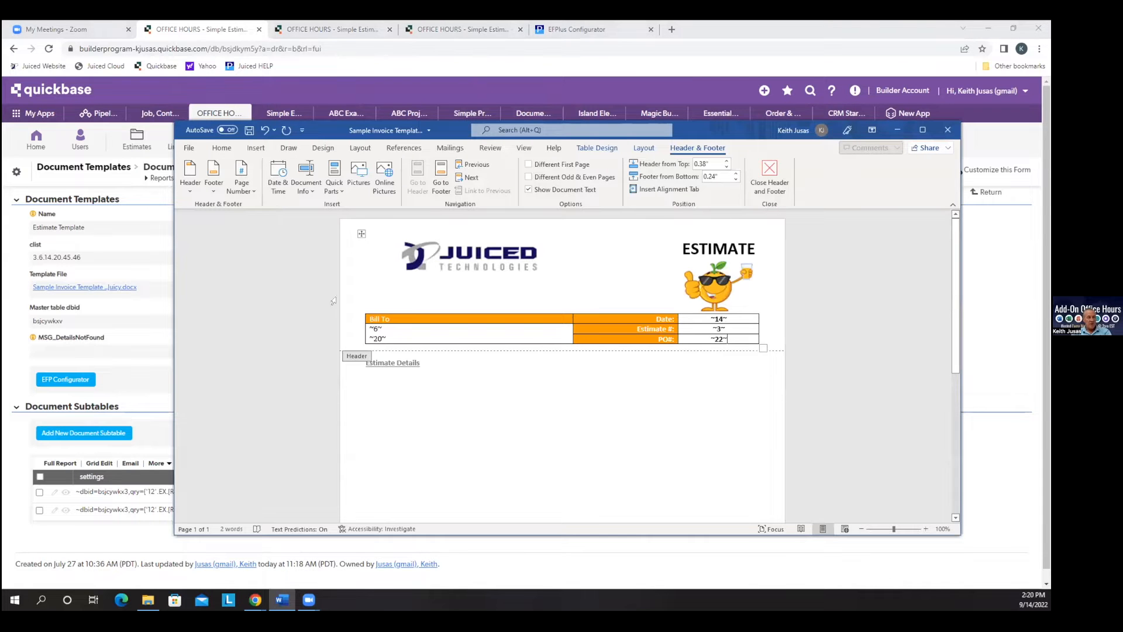
double_click(406, 377)
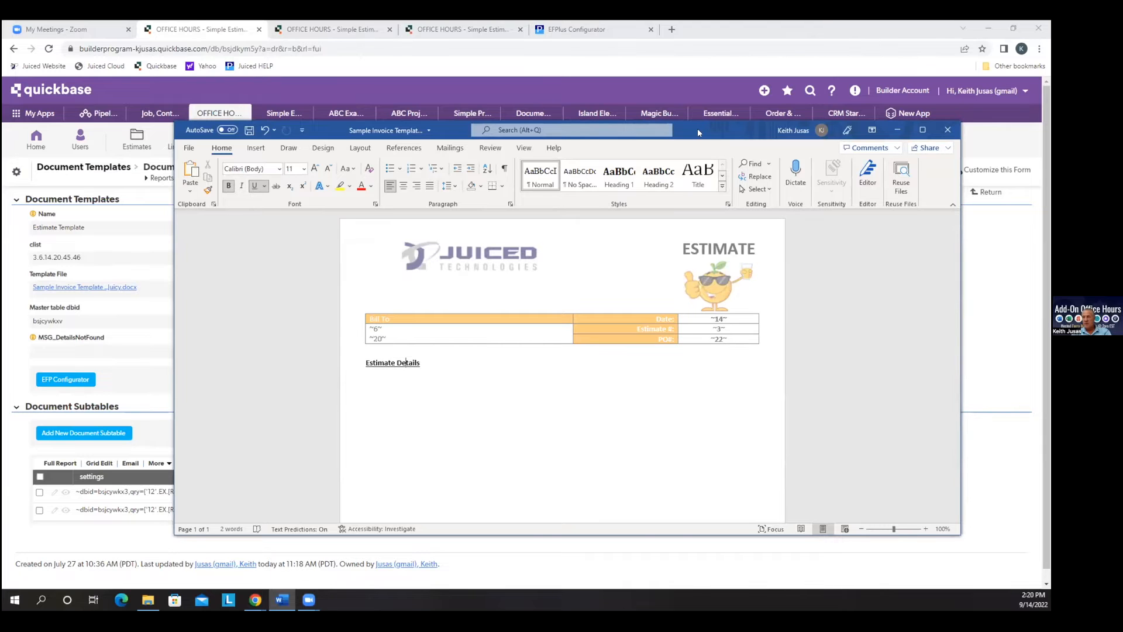
click(898, 130)
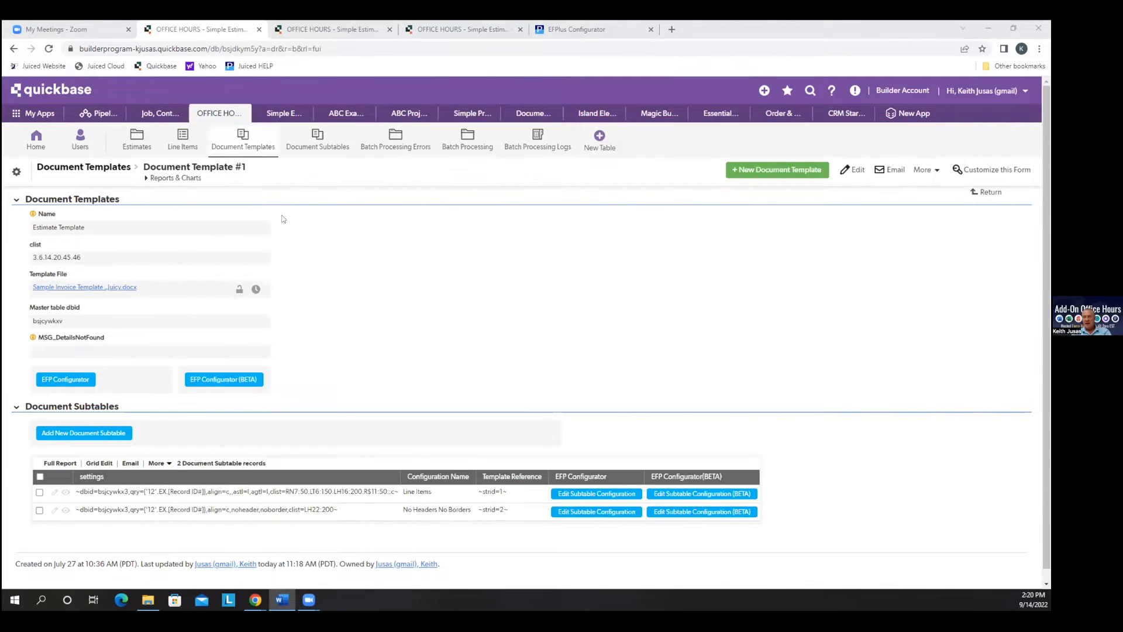
Step: Open the Estimates table in a separate browser tab and view the header fields and line items of Estimate #1
right_click(130, 137)
click(169, 145)
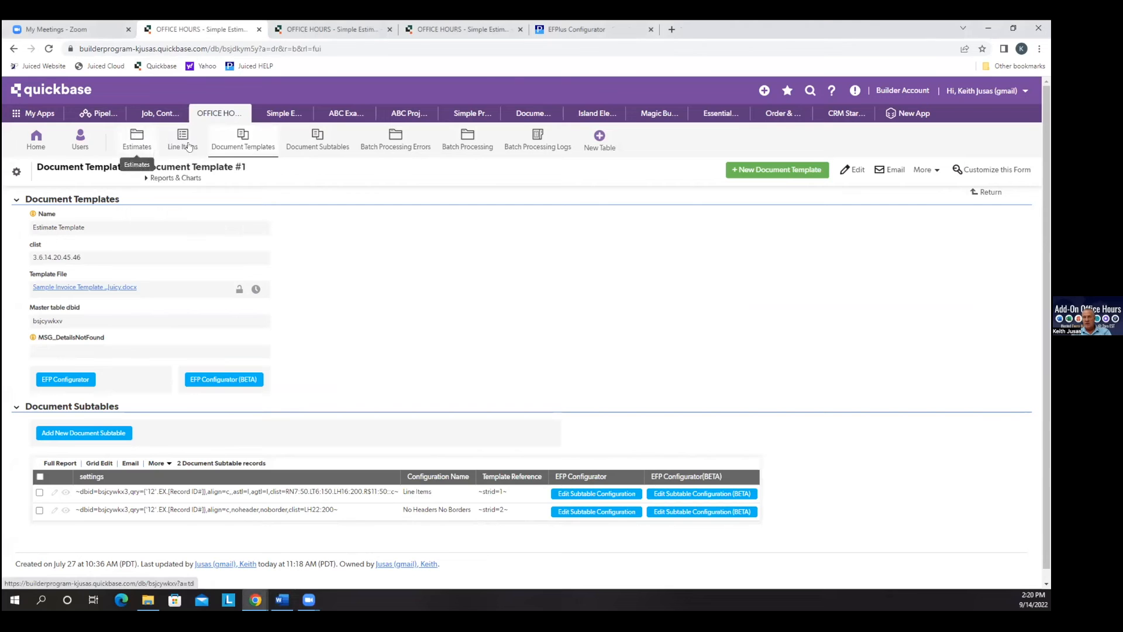
click(364, 29)
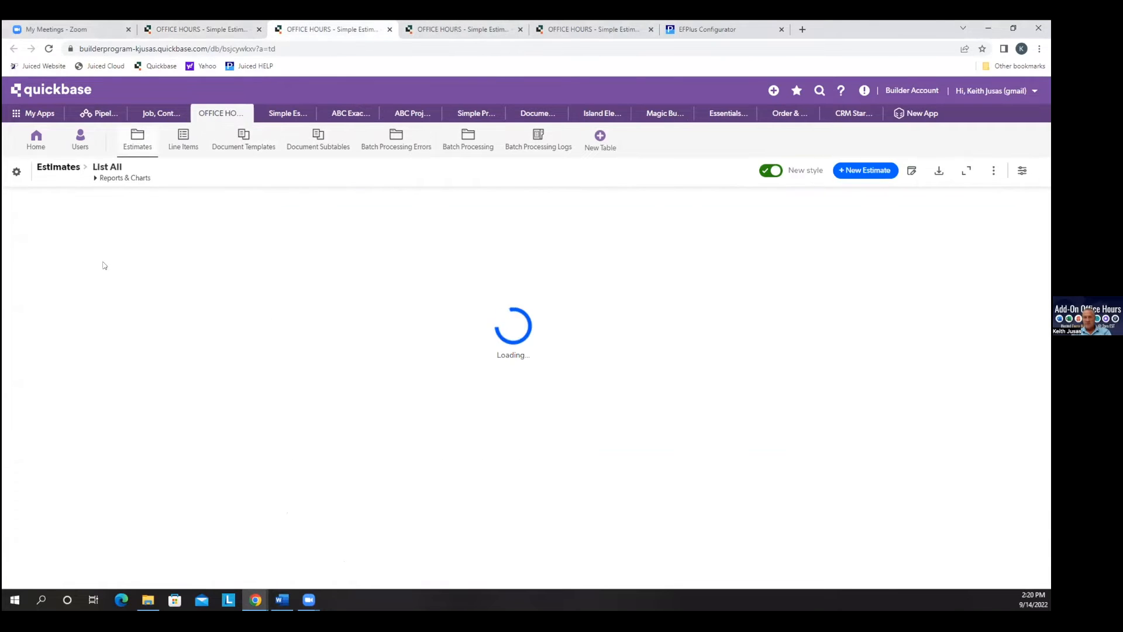
click(52, 393)
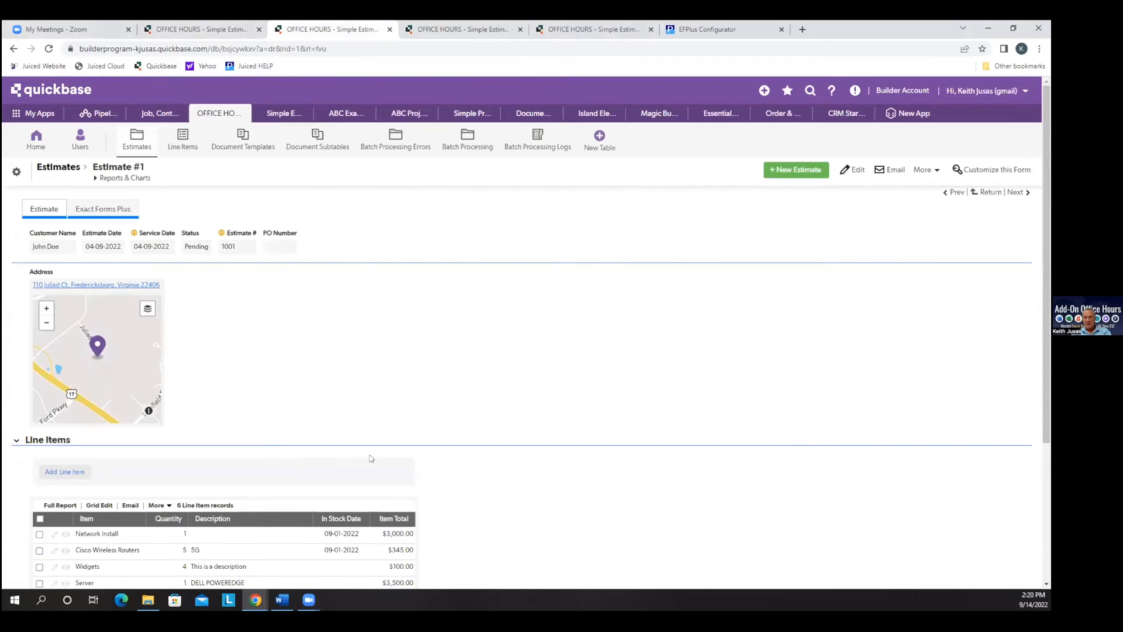
scroll(720, 419, down, 3)
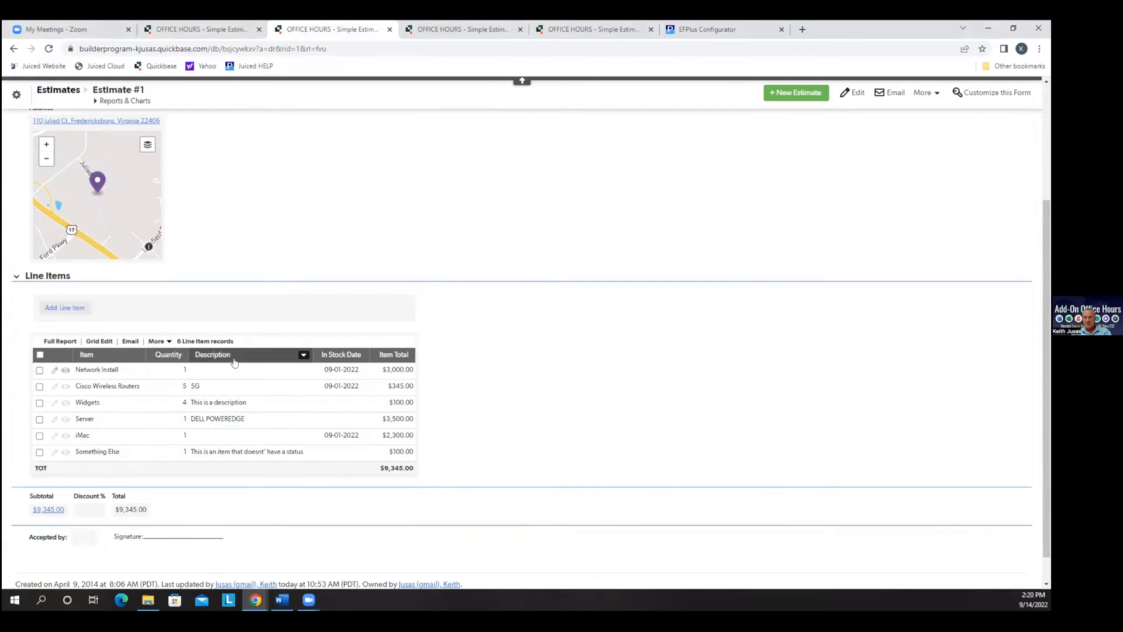
scroll(774, 376, up, 2)
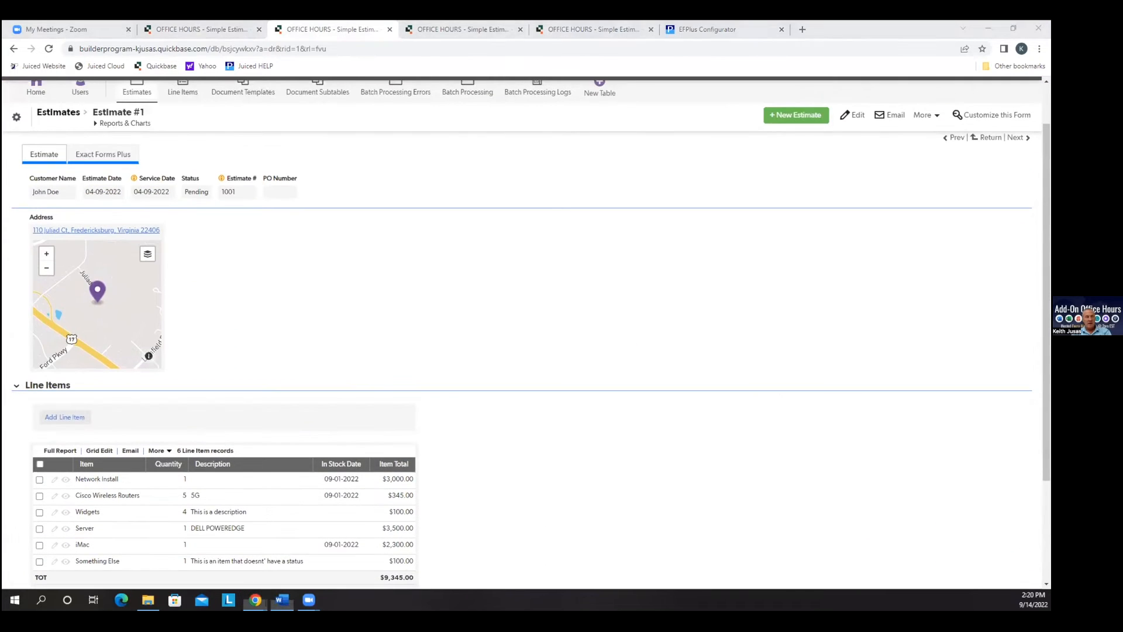
Step: Compare the Estimate Details area of the Word template with the Estimate #1 record in Quickbase
click(282, 600)
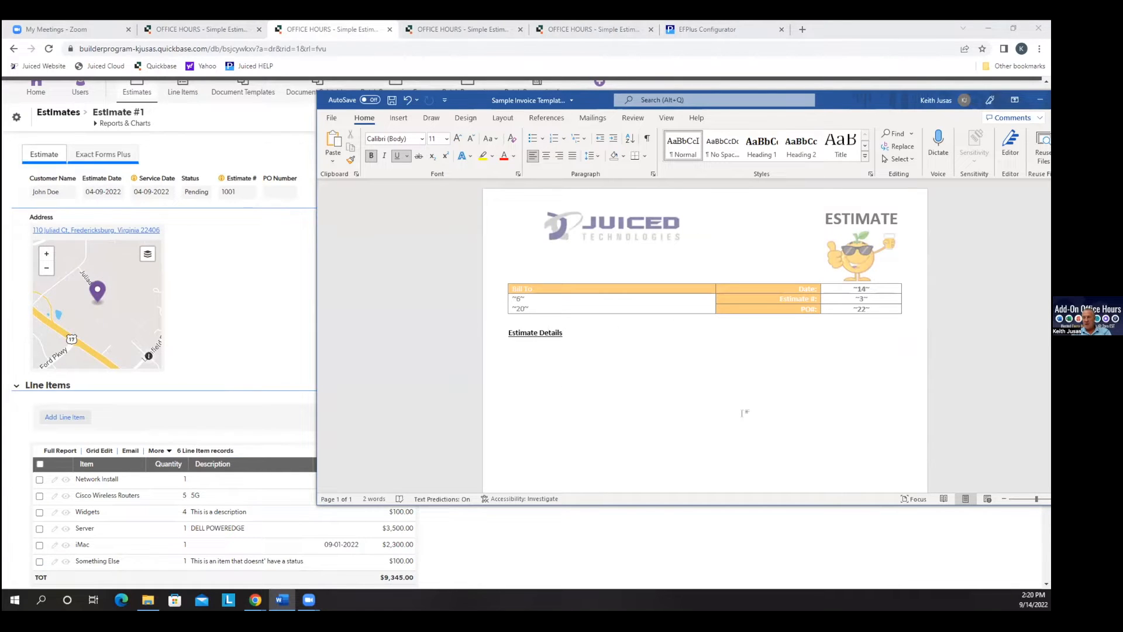
click(1040, 100)
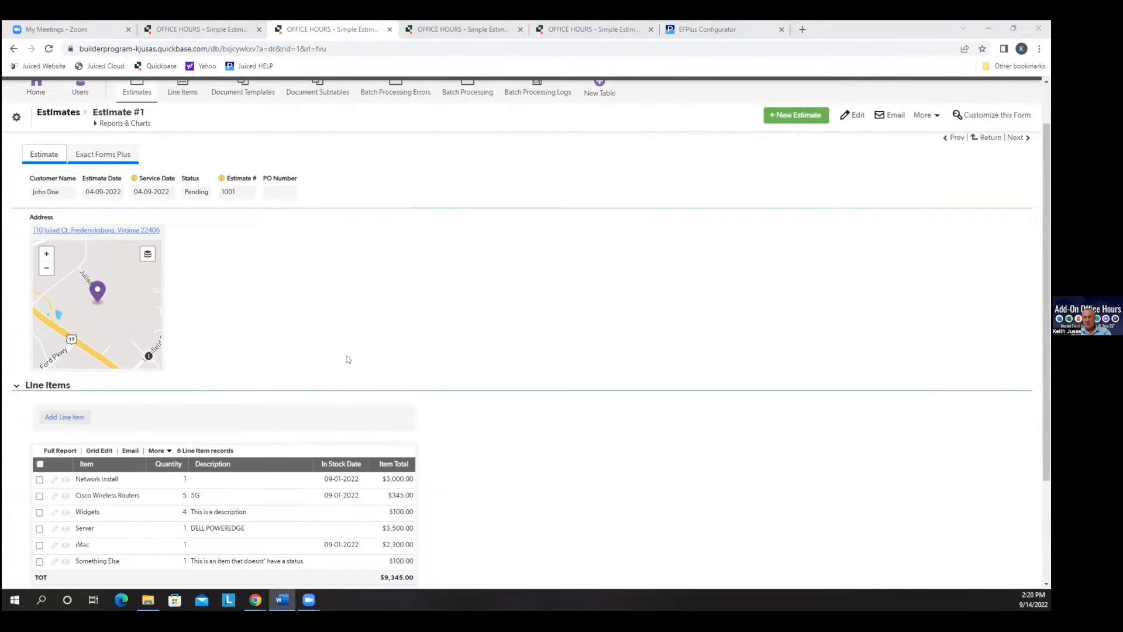
scroll(571, 400, up, 1)
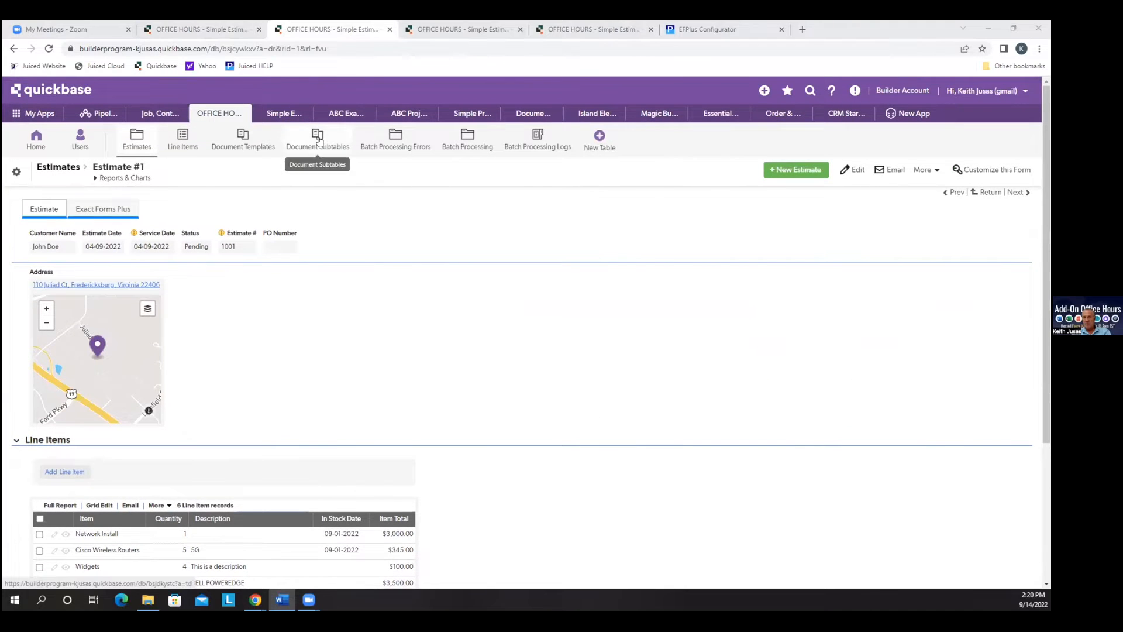
Step: View the Document Subtables table and its blank new-record form, and go back to the Document Templates list
click(189, 30)
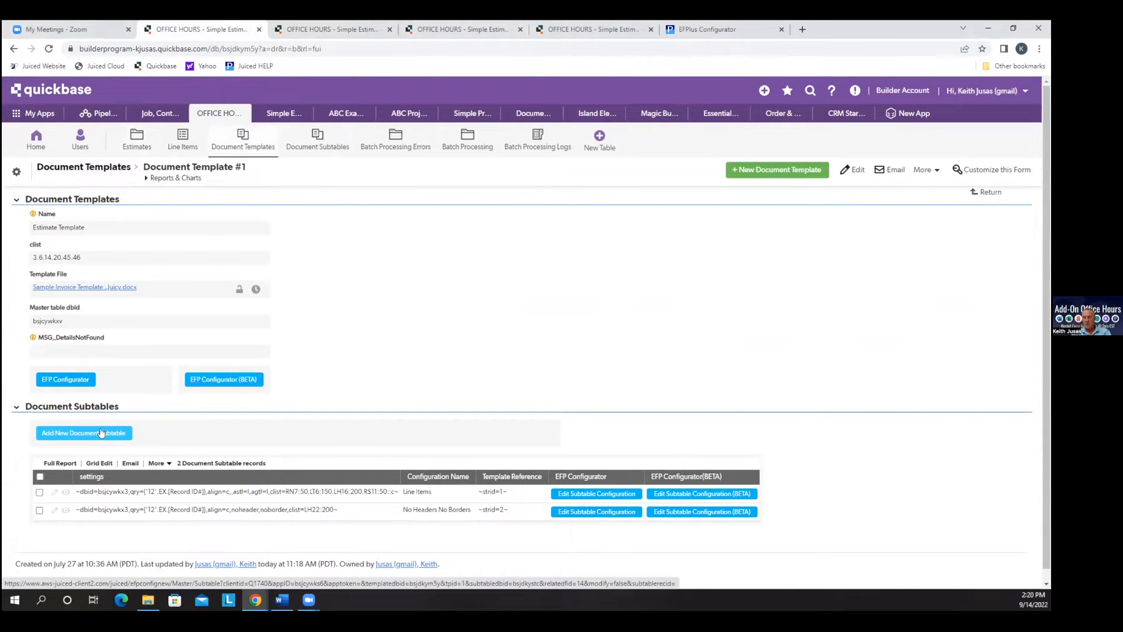
click(322, 148)
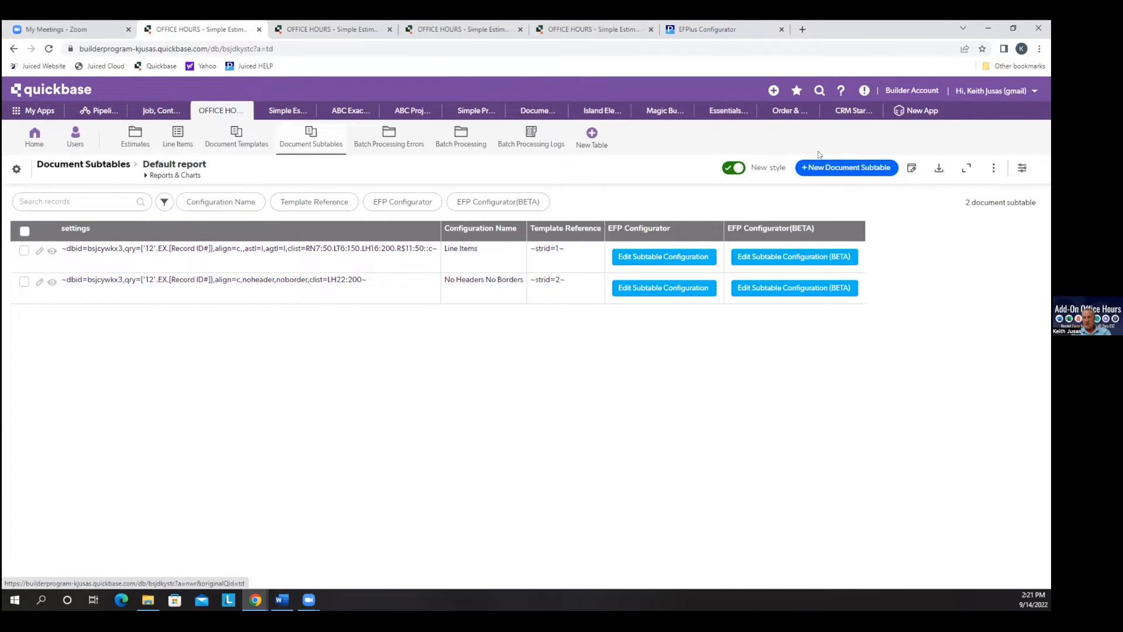
click(837, 168)
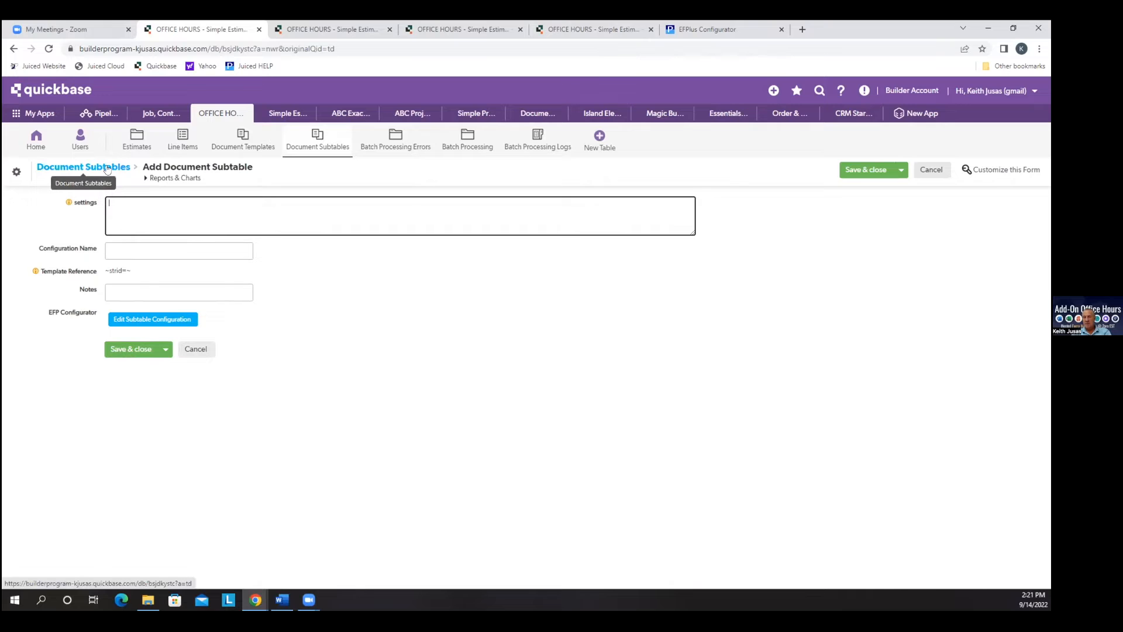
click(241, 148)
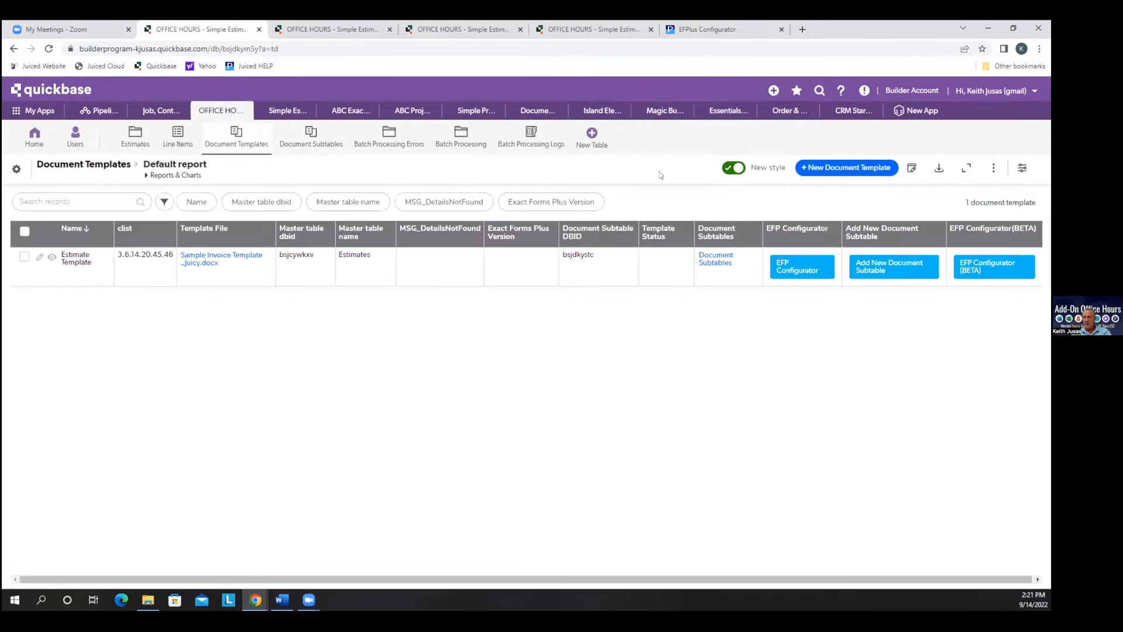
Step: Open the Estimate Template record and start a new document subtable based on the Line Items table
click(51, 259)
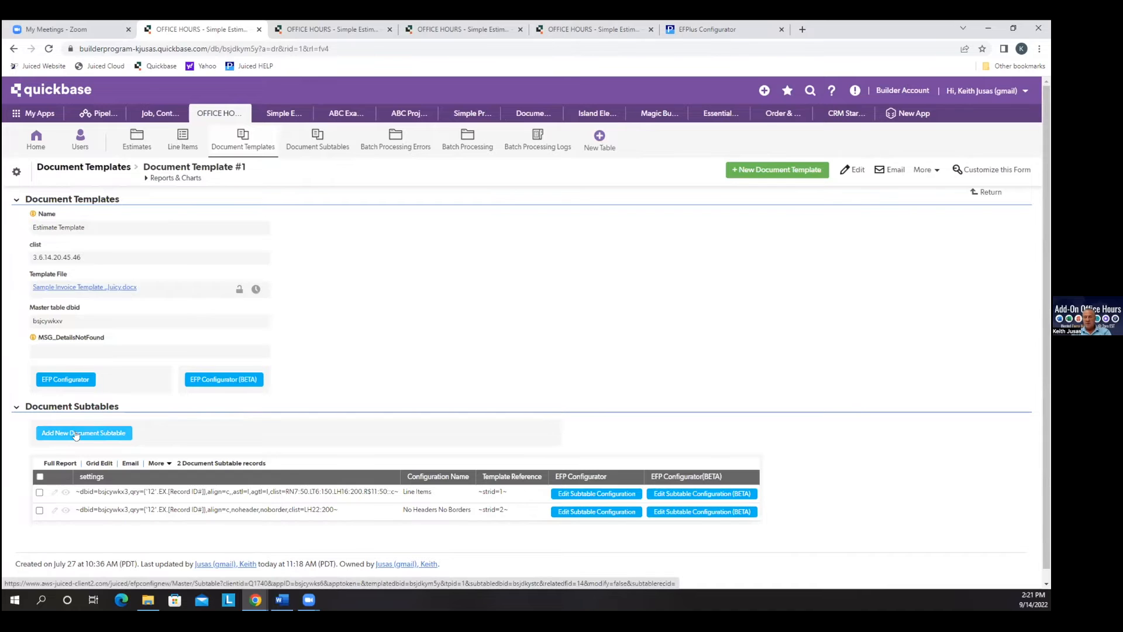
click(76, 434)
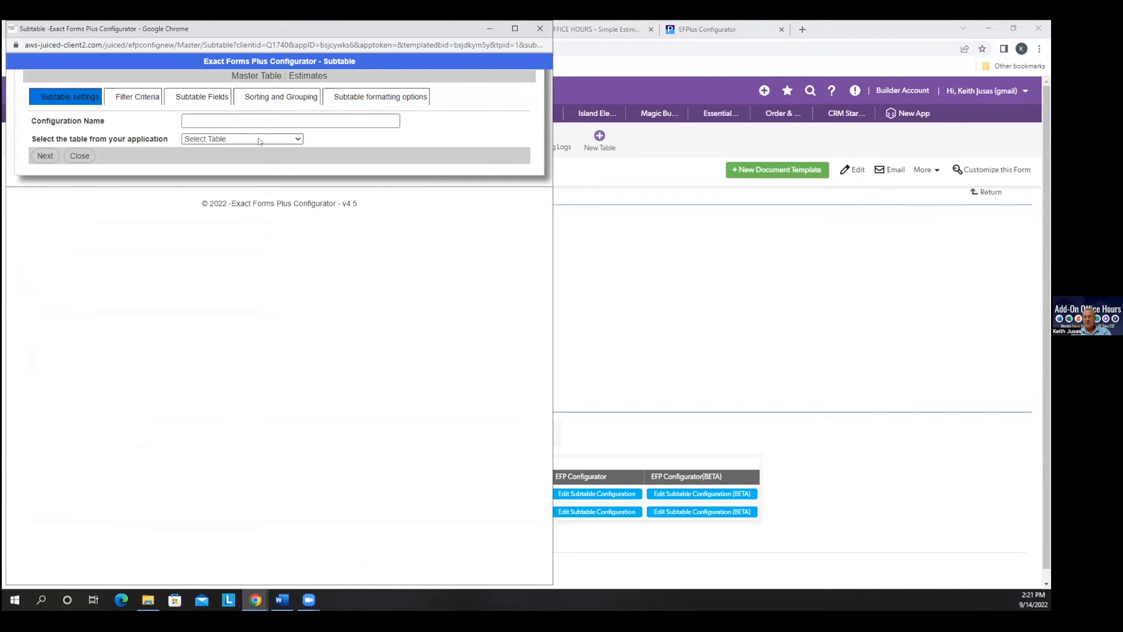
drag(389, 26, 698, 39)
click(605, 152)
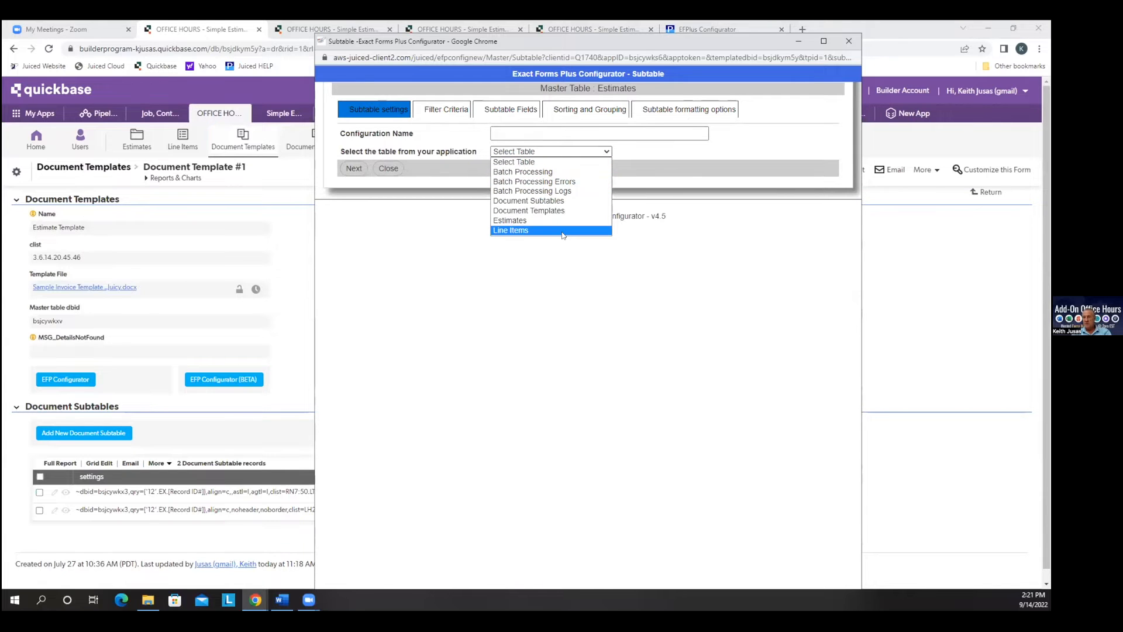
click(521, 230)
Step: Name the subtable configuration "Line Item Test" and continue to its filter criteria
click(502, 135)
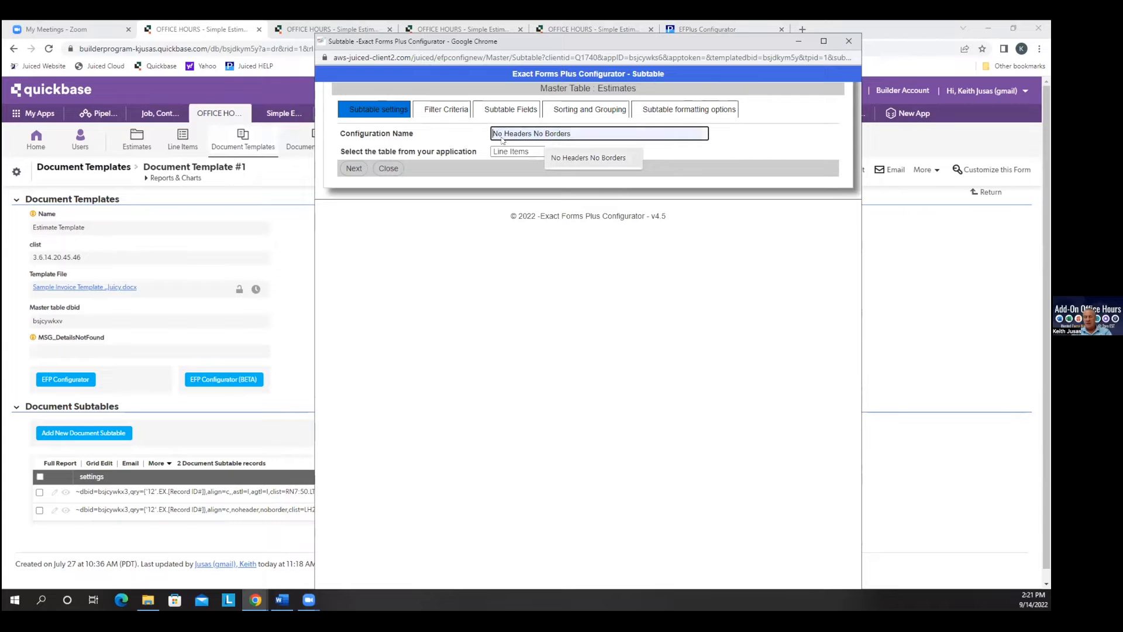
text(Linr)
key(BackSpace)
text(e Item)
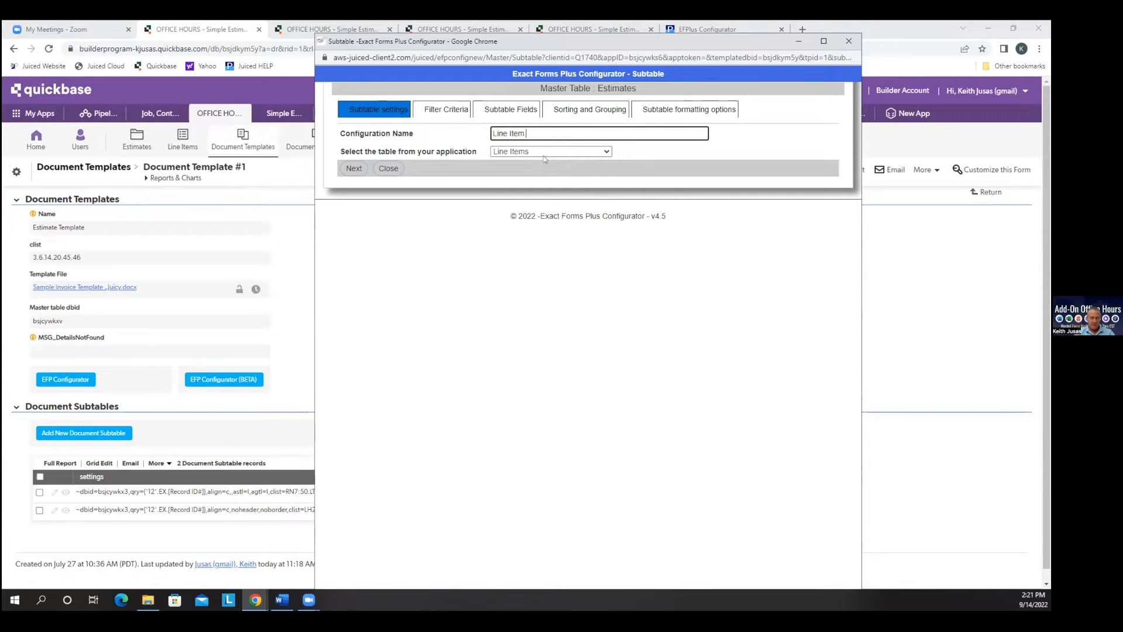
text( Test)
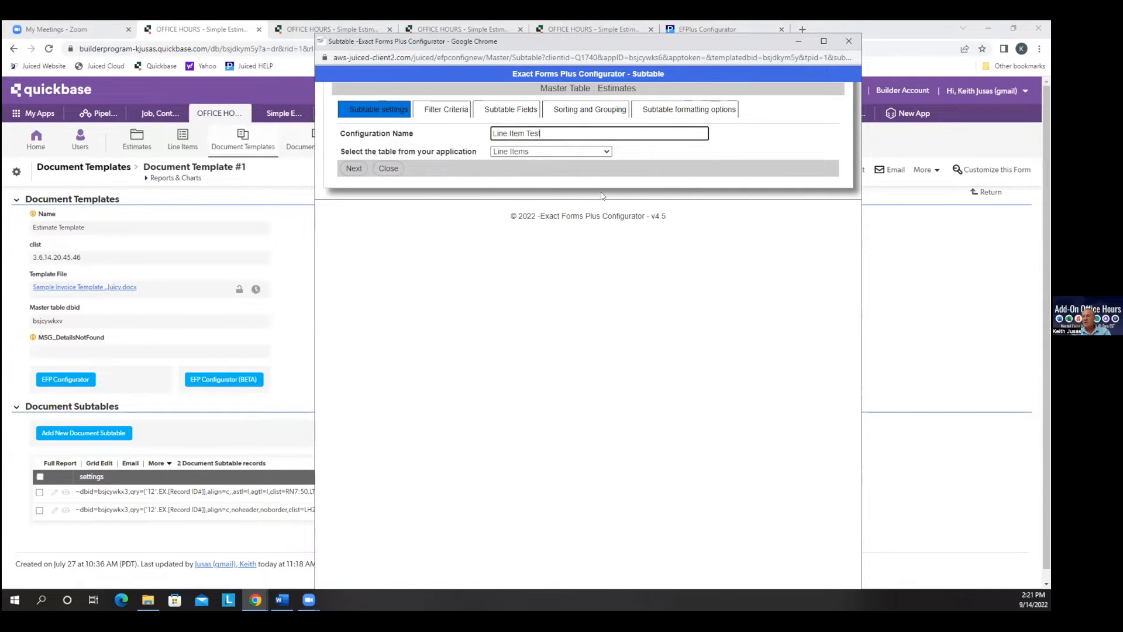
key(ctrl+a)
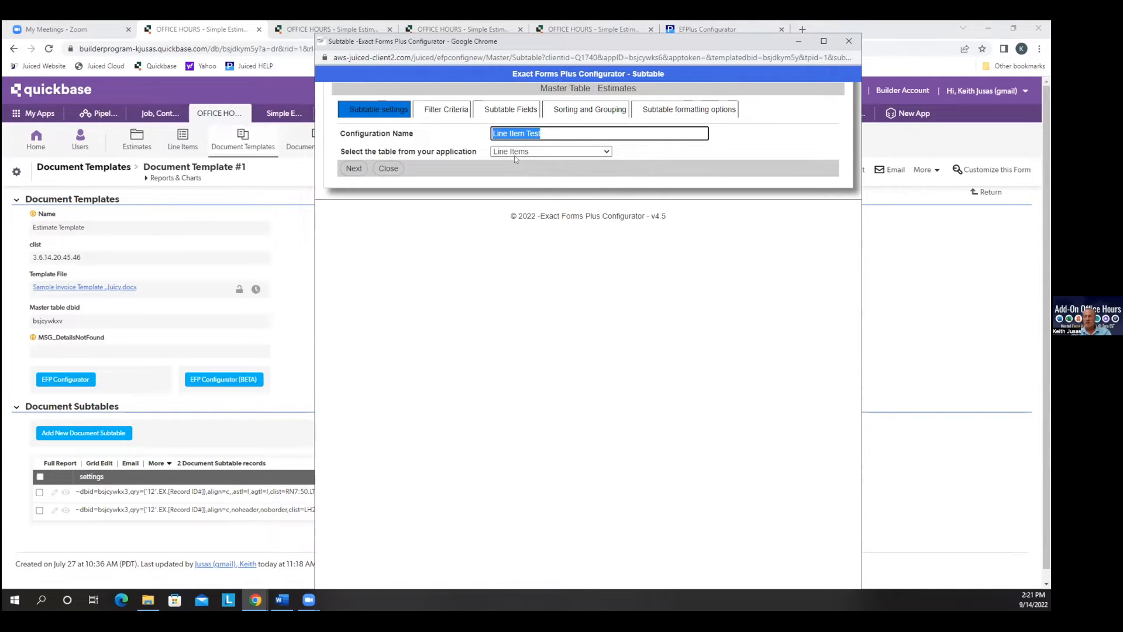
click(349, 171)
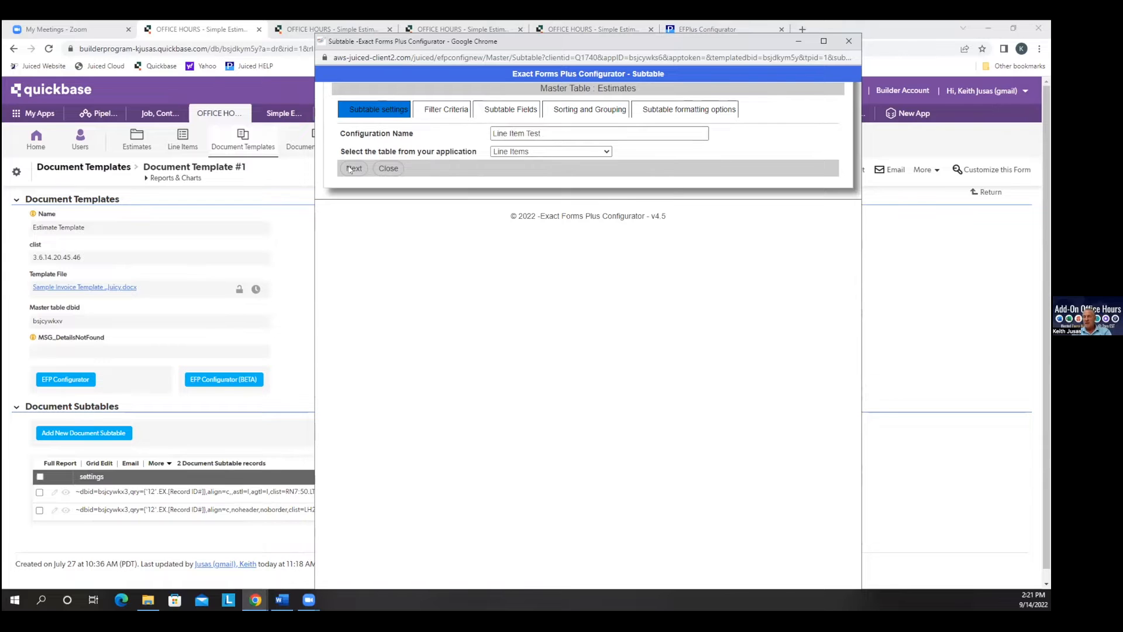
Step: Add a subtable filter where Item Status Is the static value "In Stock"
click(447, 108)
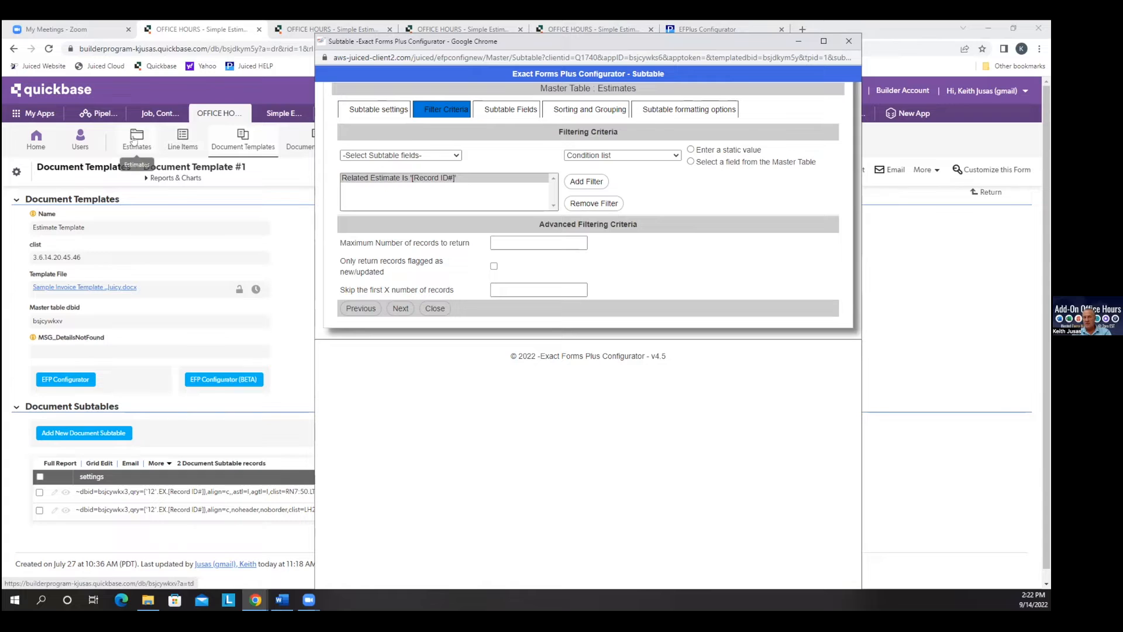
click(457, 156)
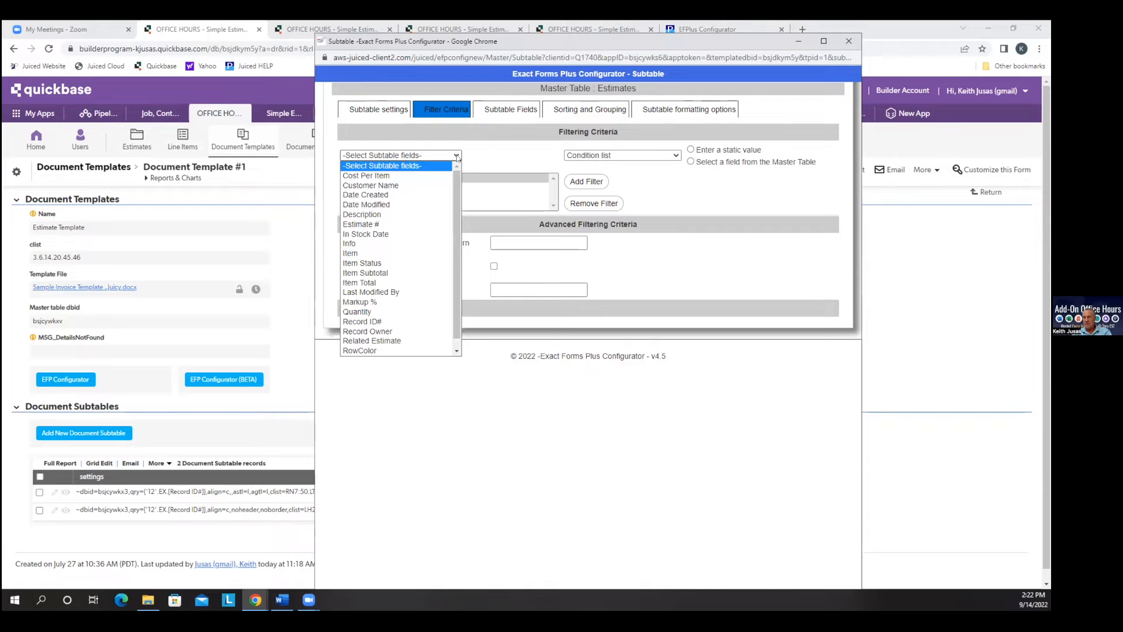
click(414, 263)
click(644, 156)
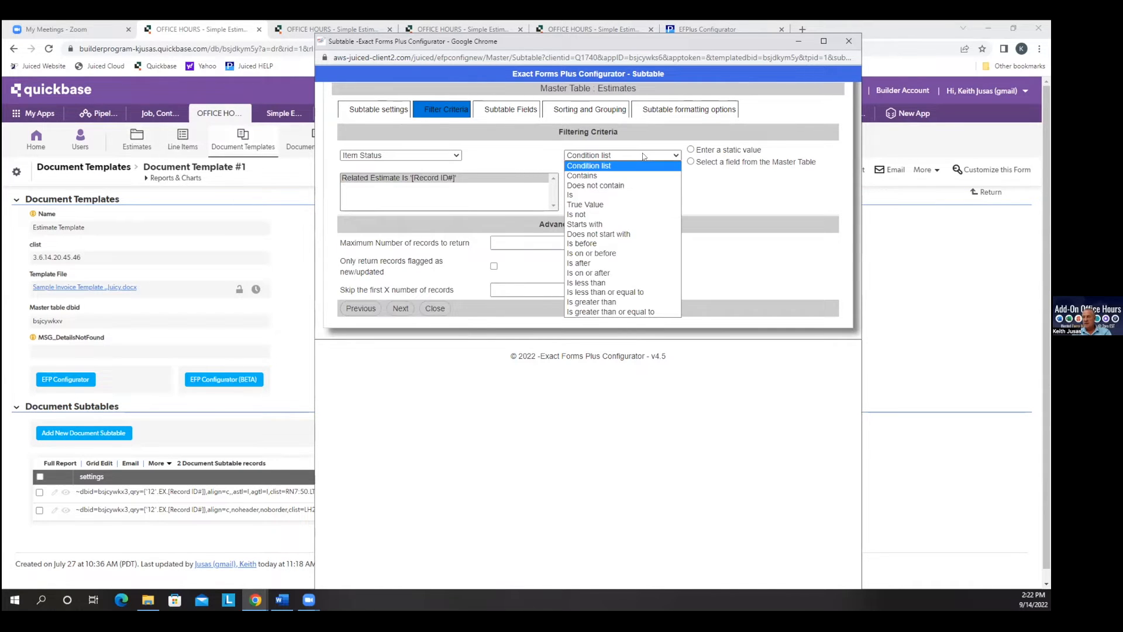
click(629, 195)
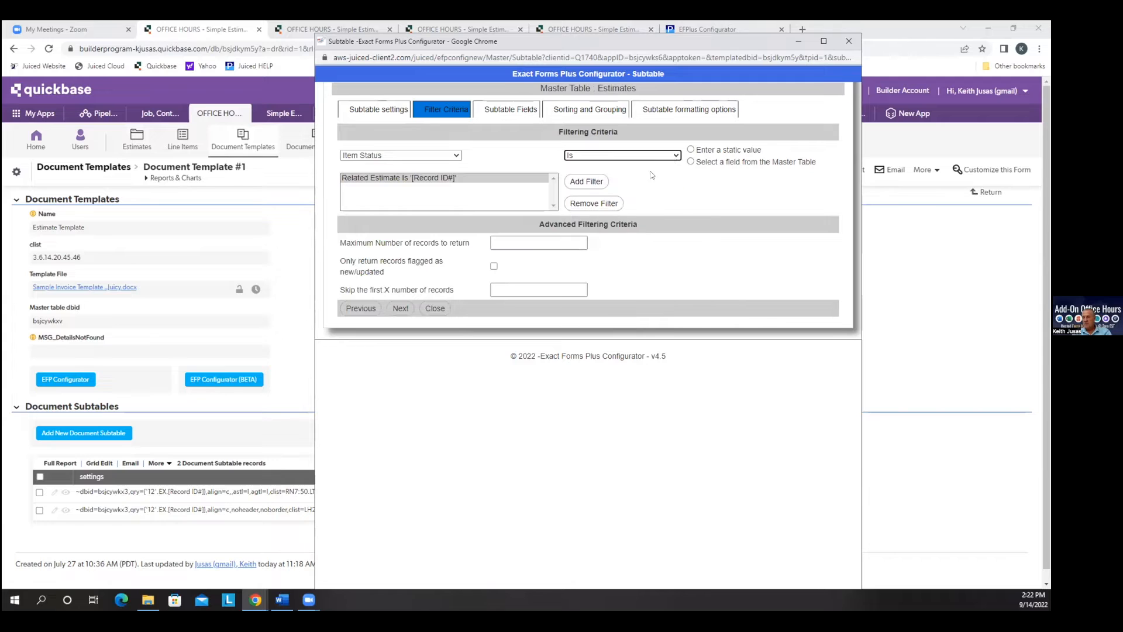
click(691, 150)
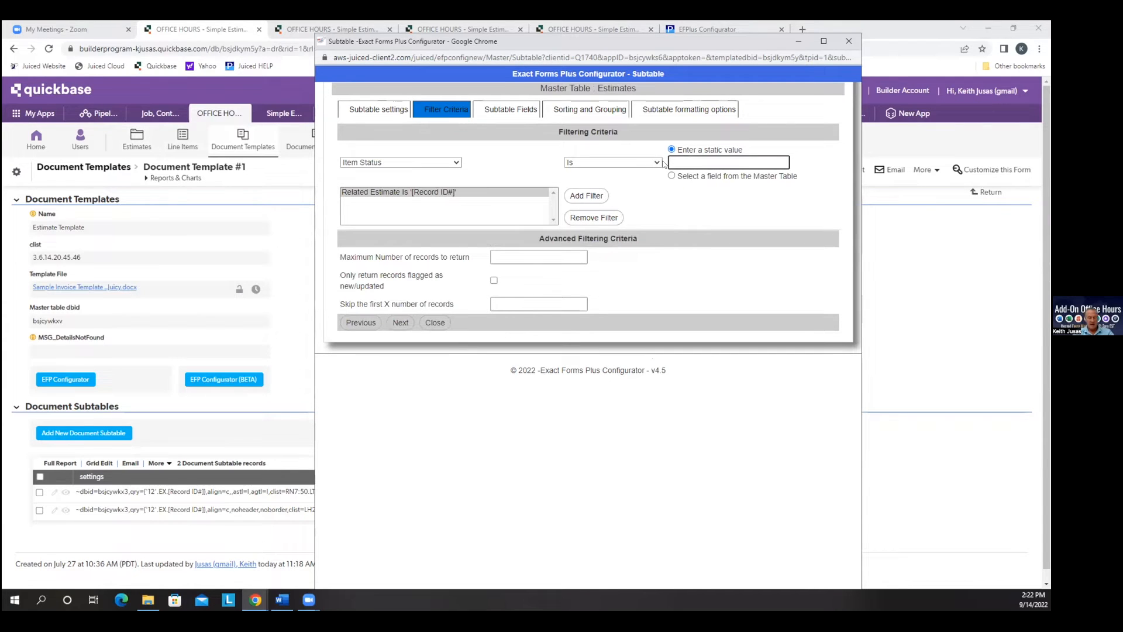
text(In Stock)
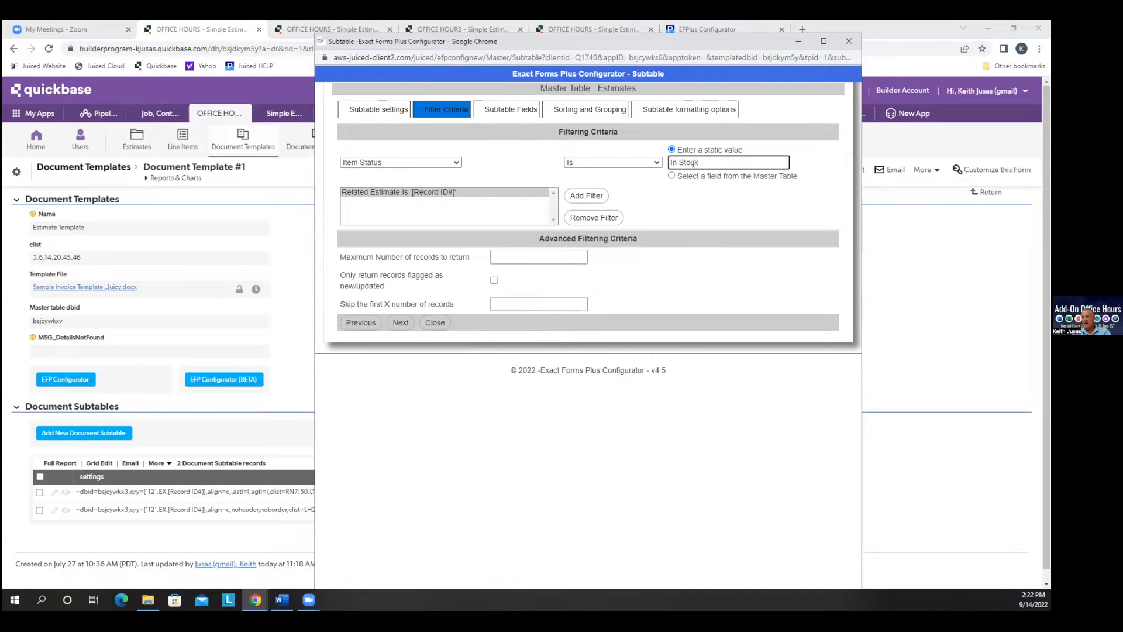
click(585, 197)
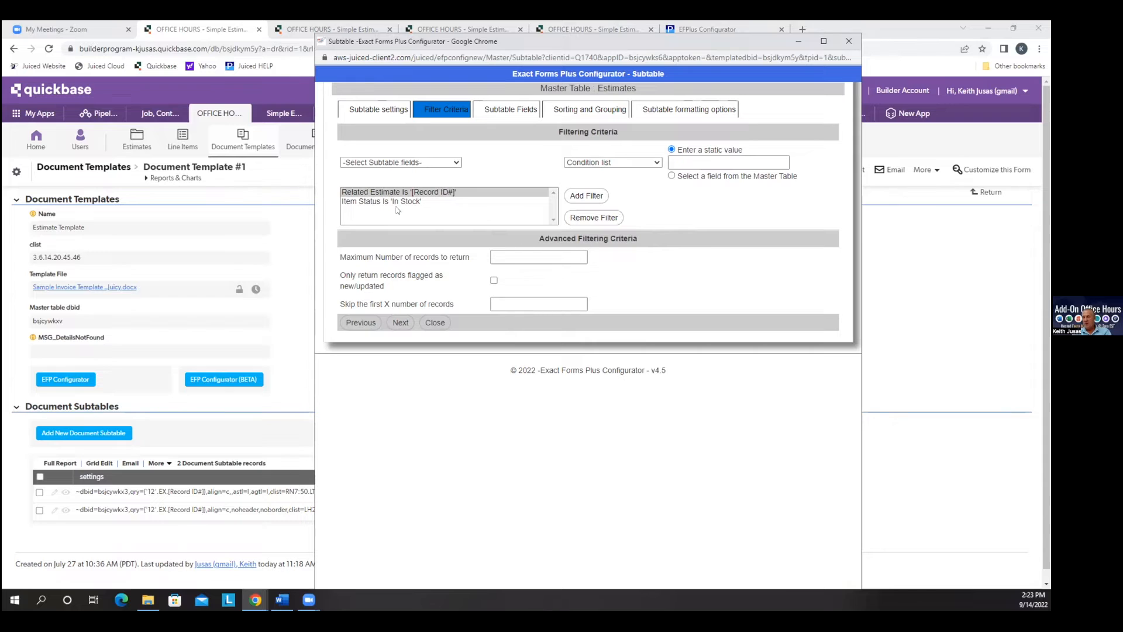
Step: Remove the Item Status filter from the subtable's filtering criteria
click(372, 202)
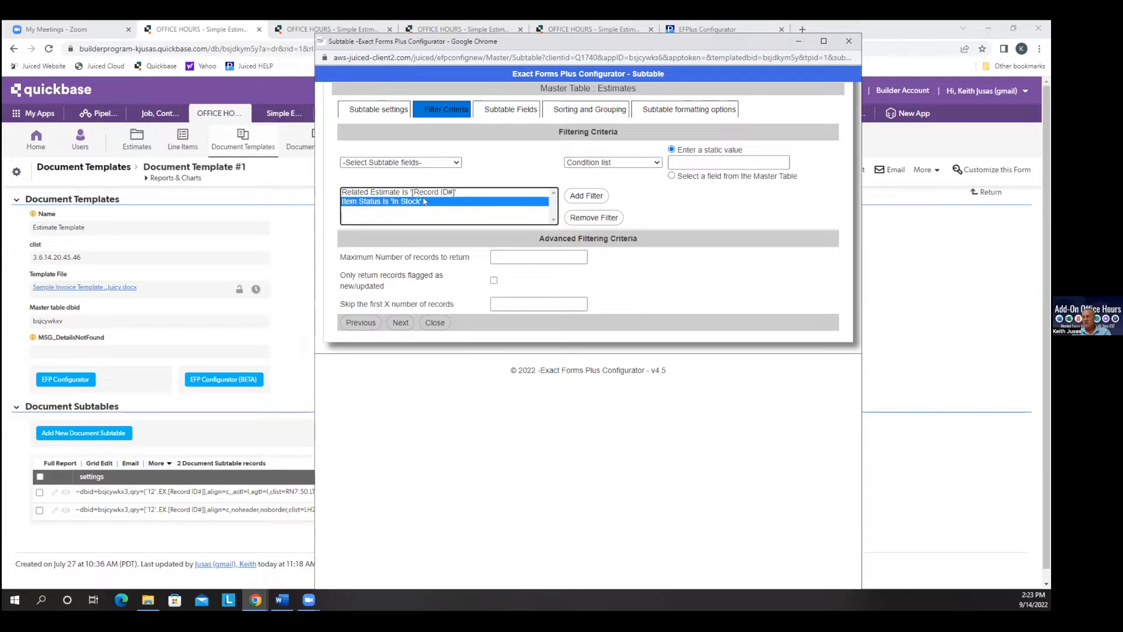
click(595, 218)
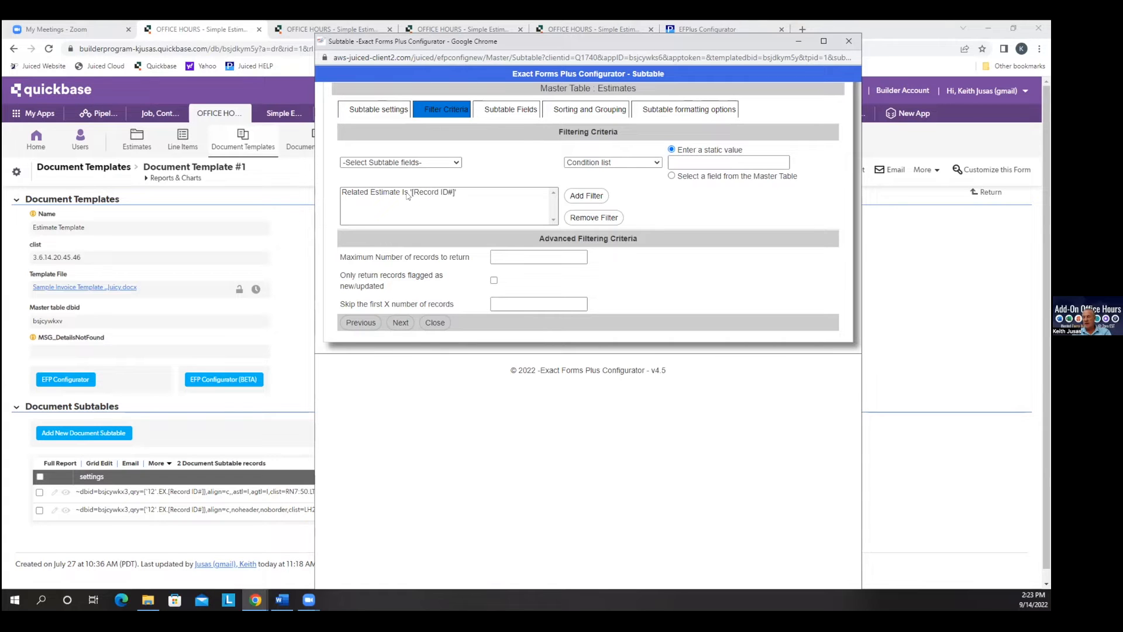
Step: Continue to the subtable fields and view them beside the line items of Estimate #1
click(403, 325)
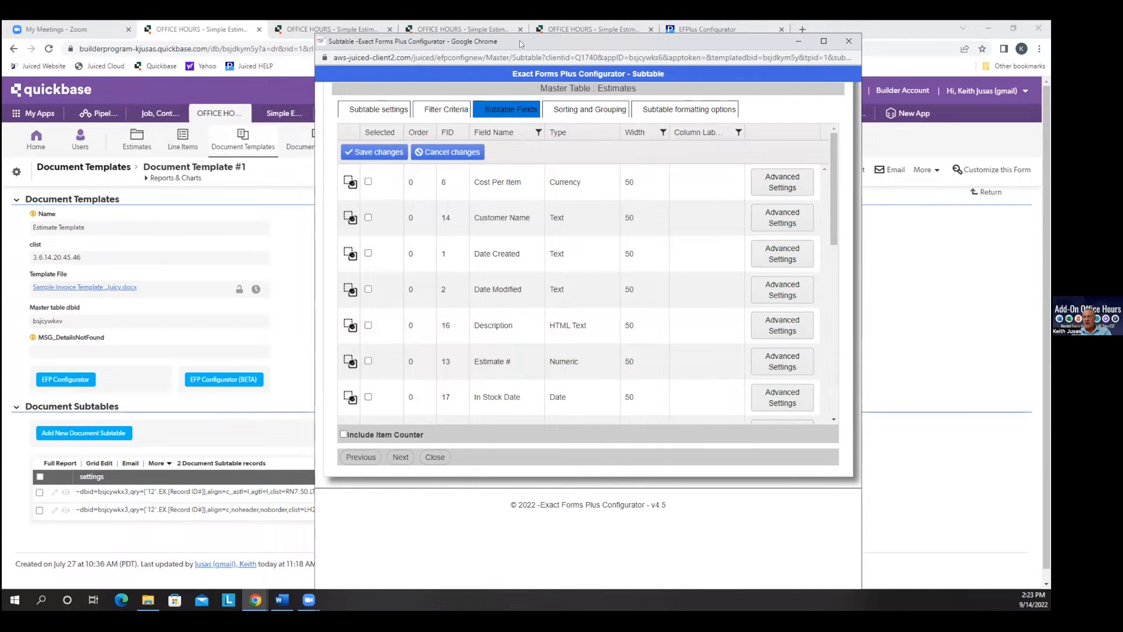
click(13, 52)
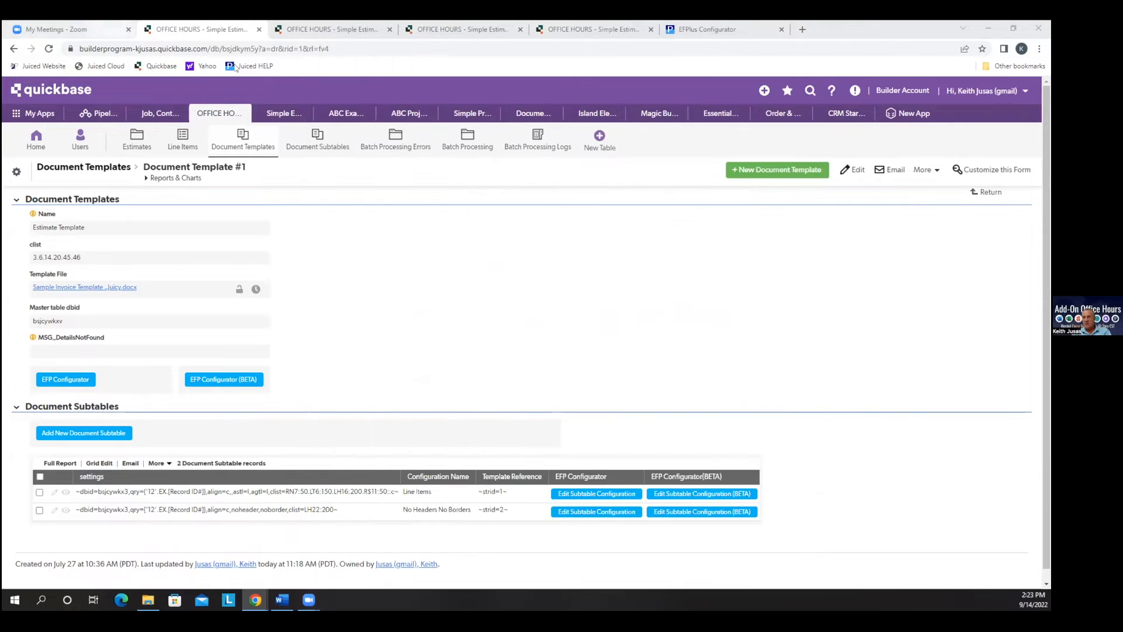
click(356, 31)
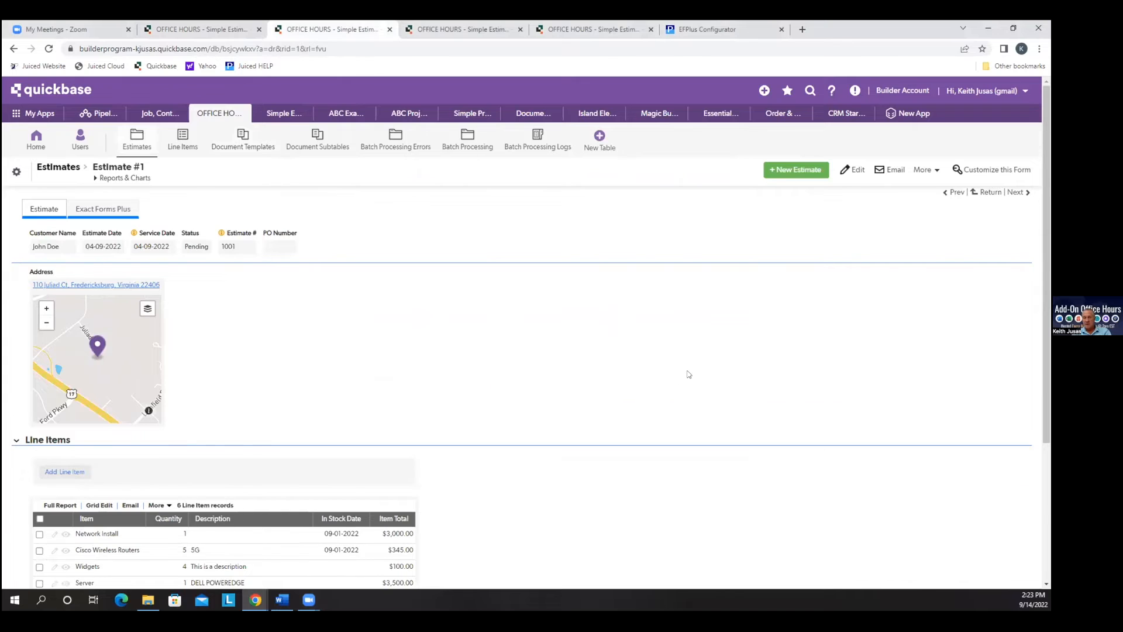
scroll(689, 374, down, 2)
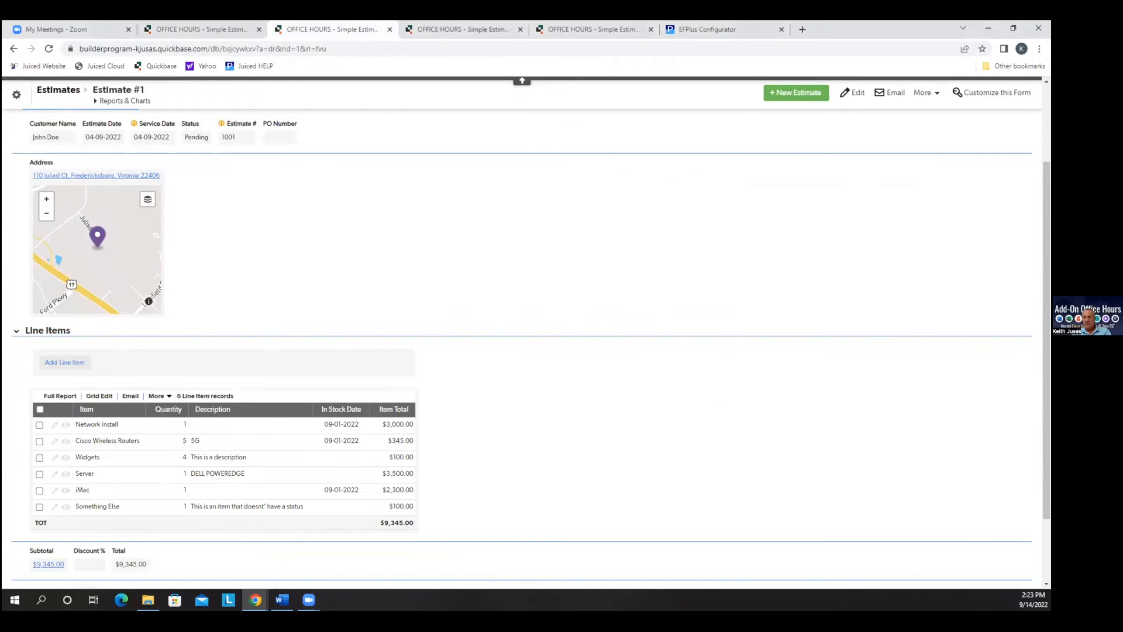
key(alt+Tab)
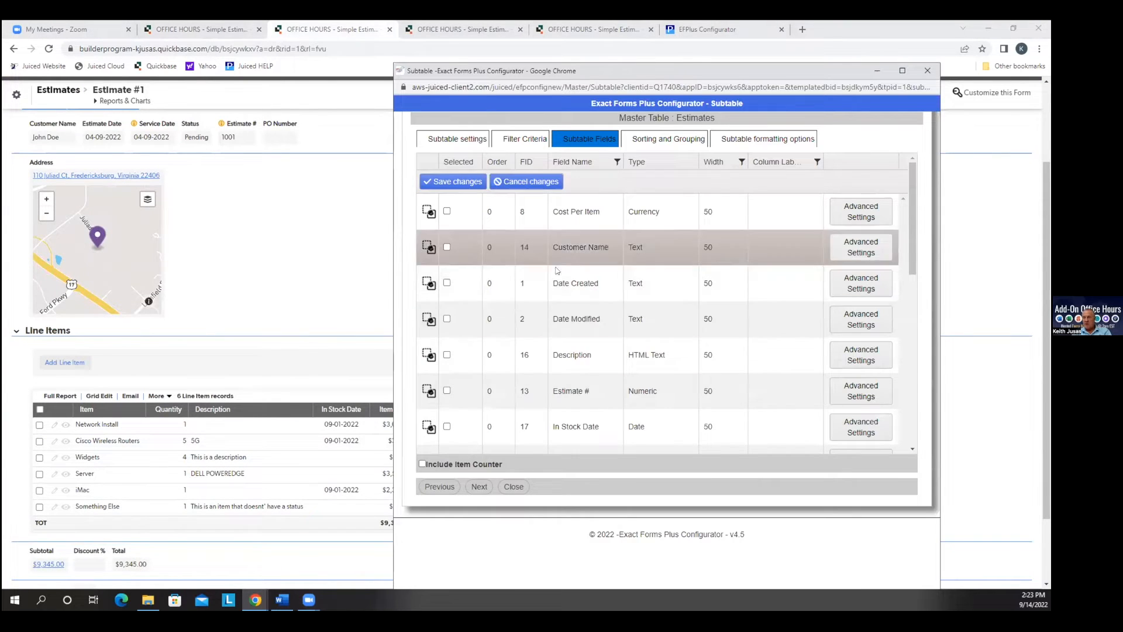
Step: Select the Item and Quantity fields for the subtable and place Quantity before Item
click(584, 164)
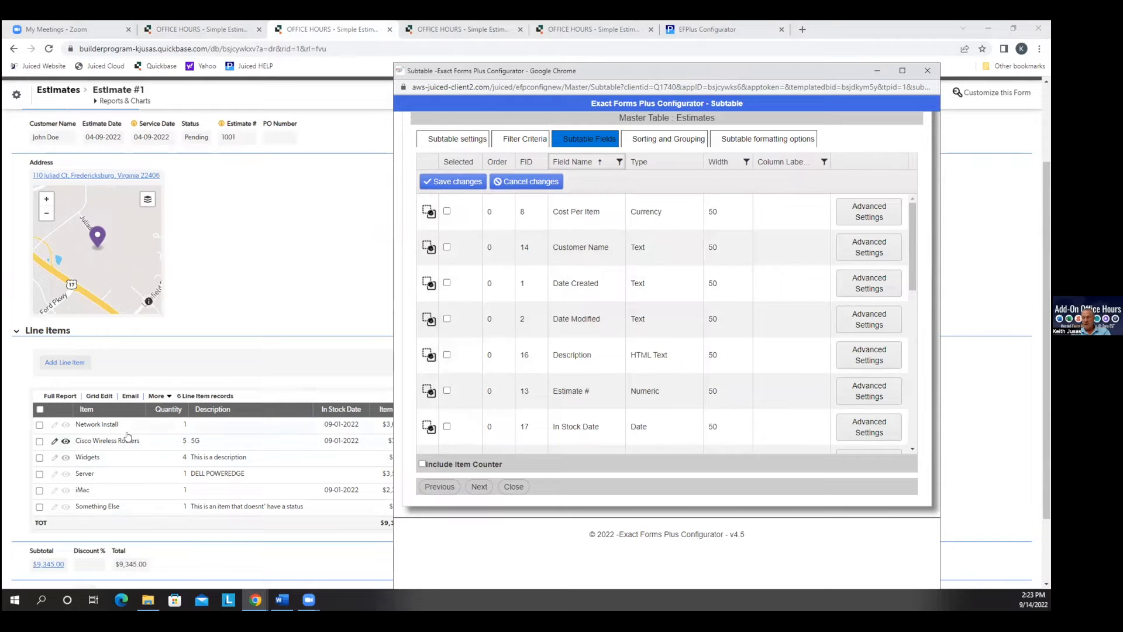
scroll(676, 317, down, 2)
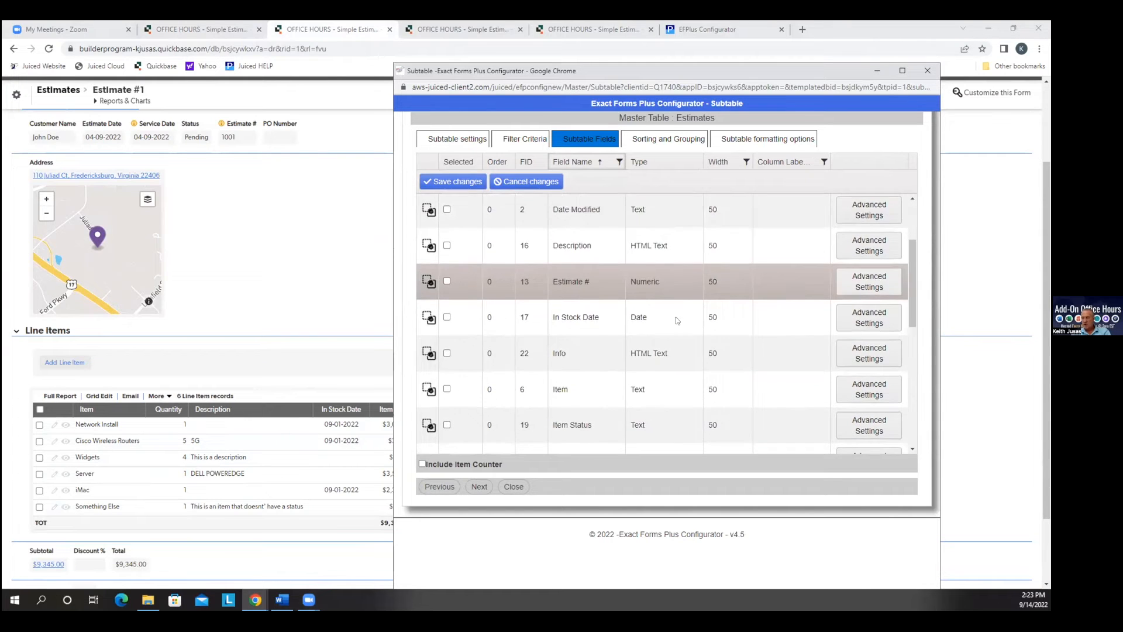
scroll(675, 317, down, 1)
click(446, 334)
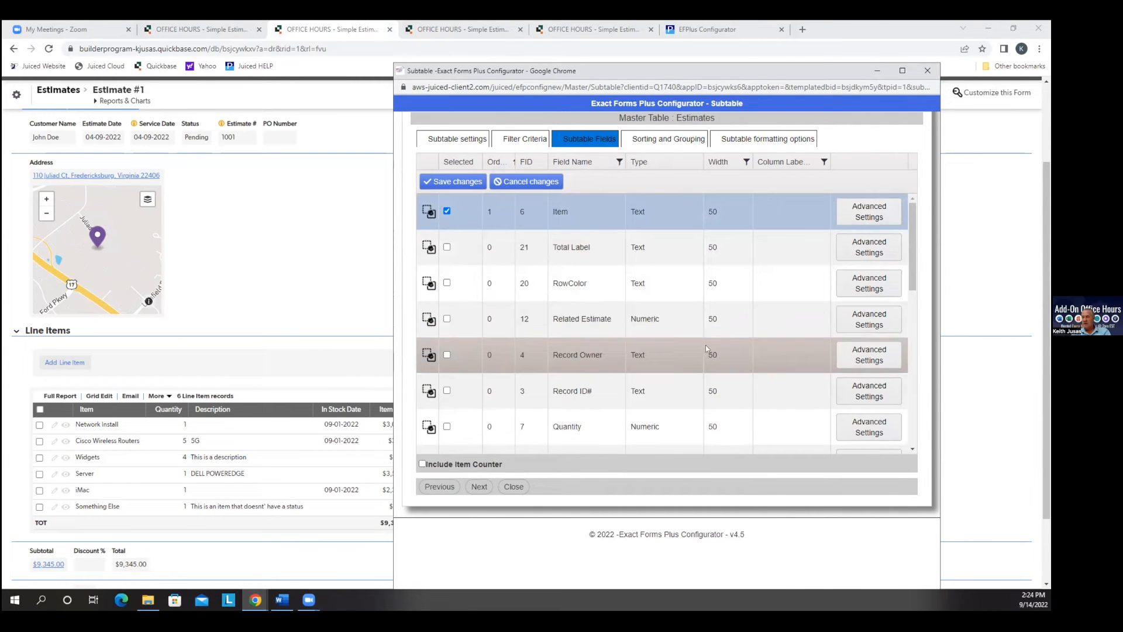
click(446, 427)
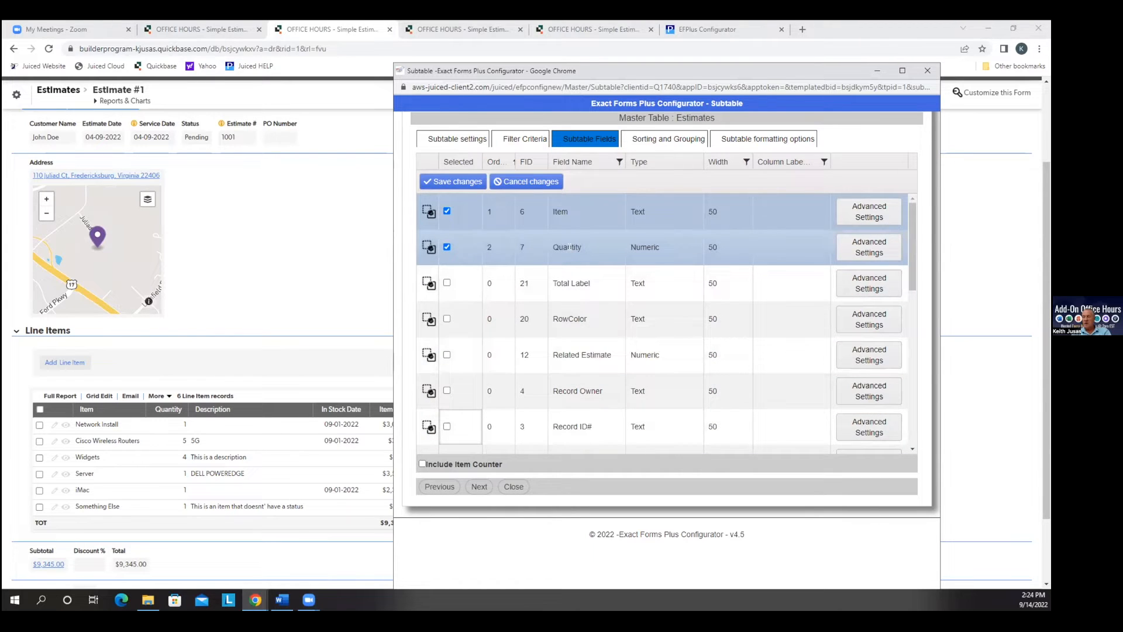
drag(421, 249, 450, 215)
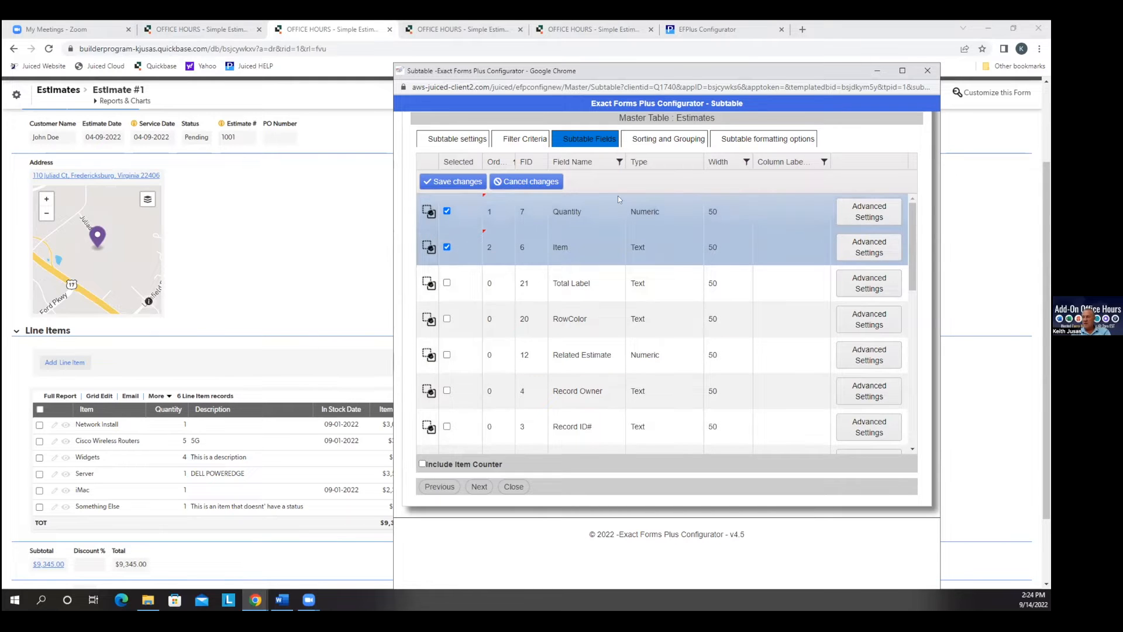
Step: Set the Item column's width to 125 and save the subtable field changes
click(730, 211)
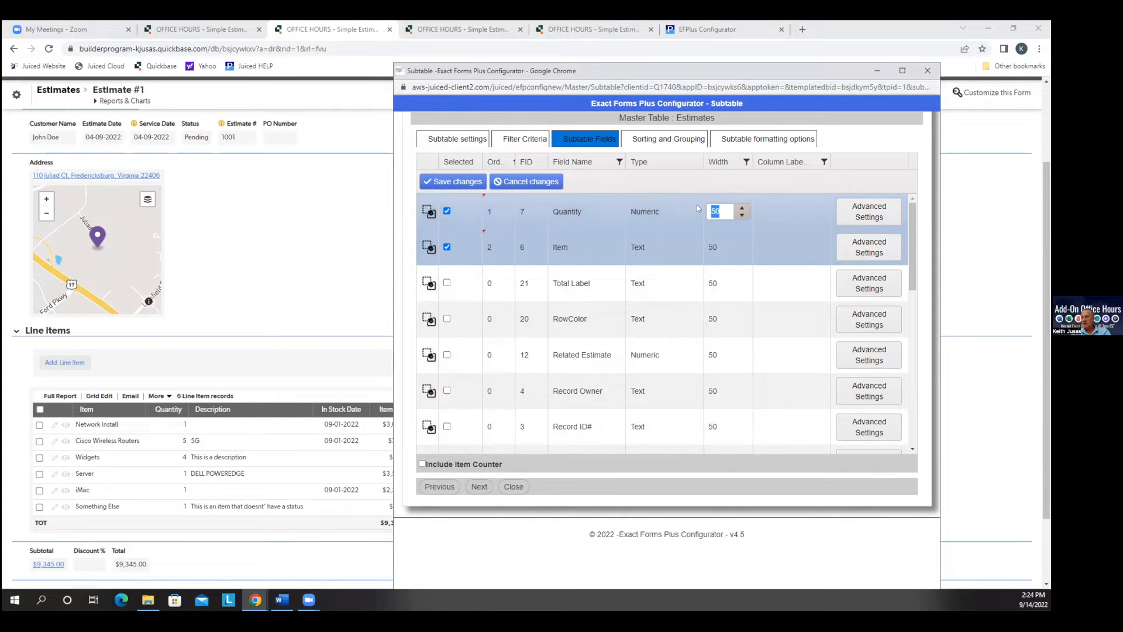
click(579, 251)
click(729, 248)
text(100)
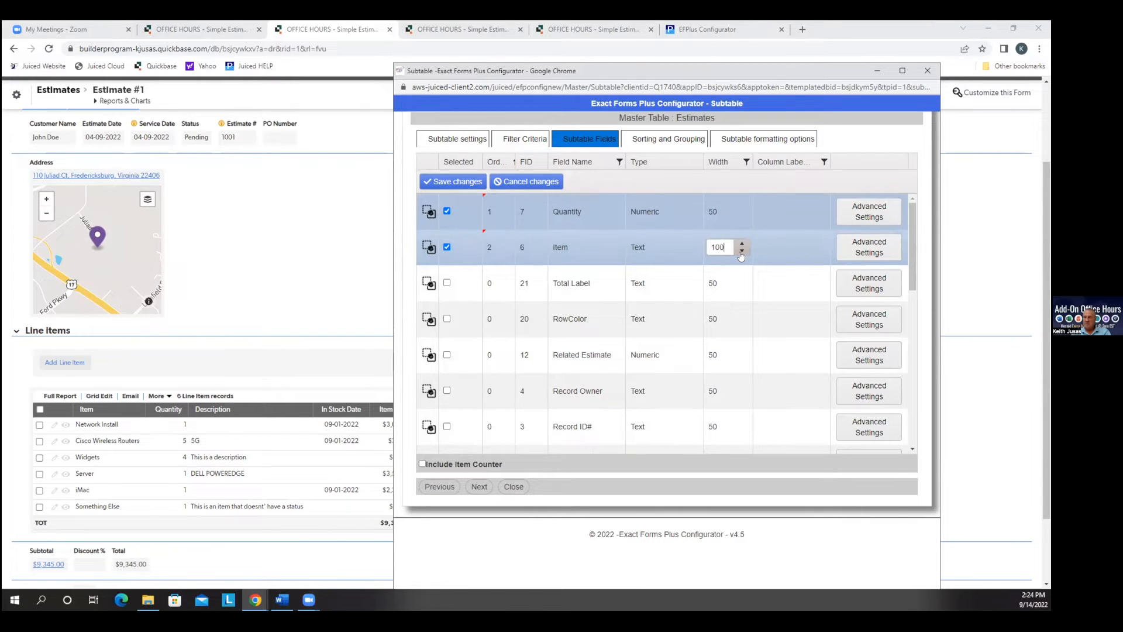
key(BackSpace)
key(BackSpace)
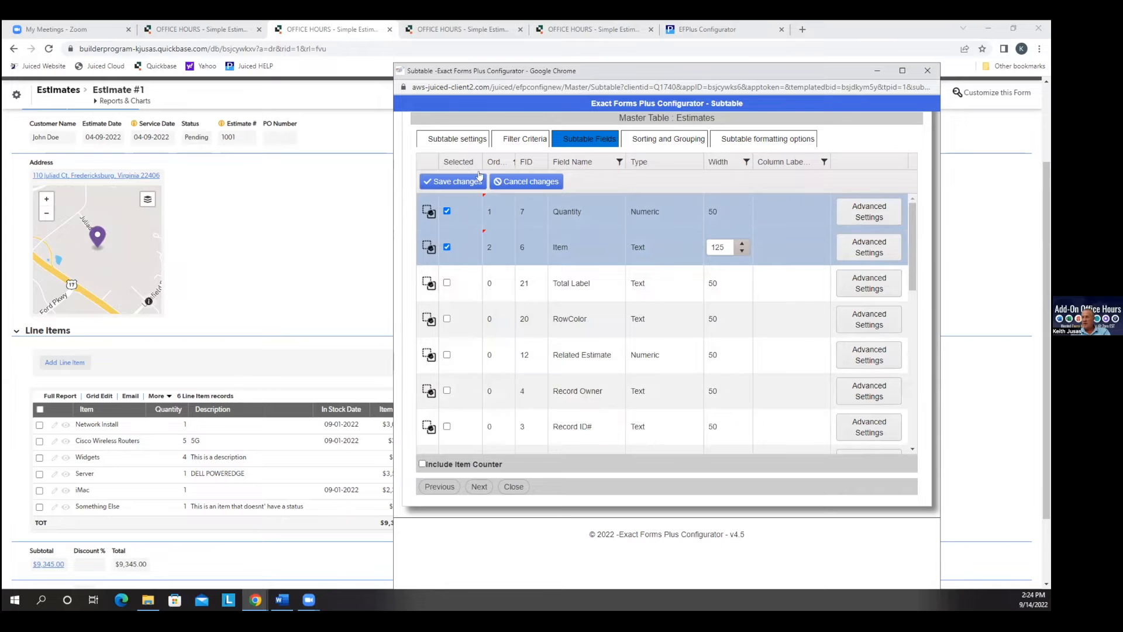
click(454, 182)
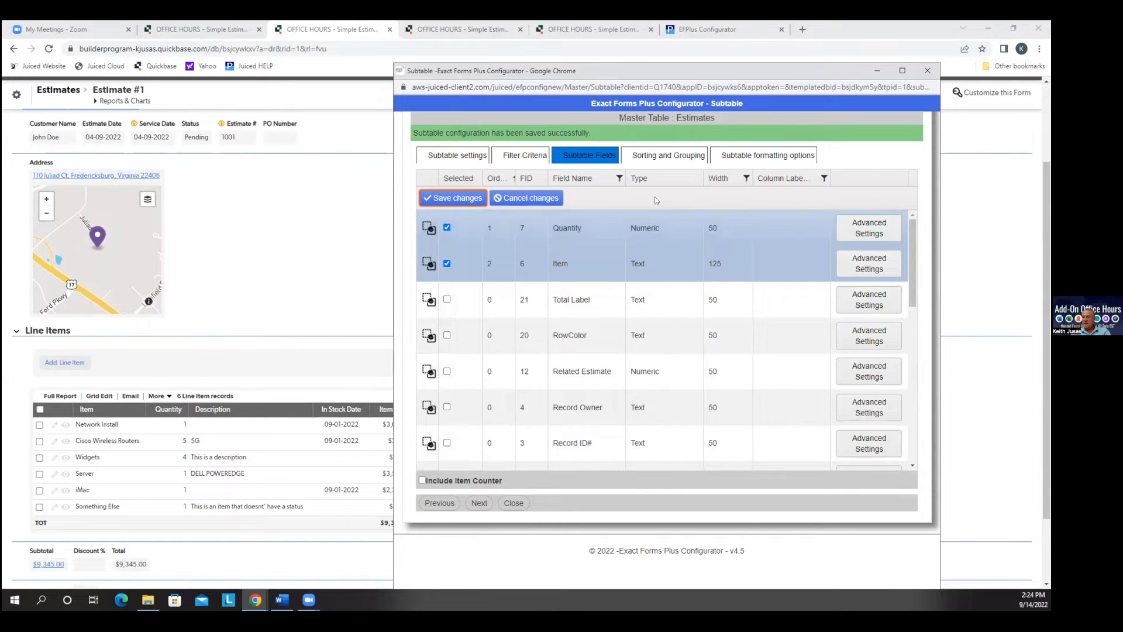
Step: View the subtable's sorting, grouping and formatting options, close the configurator, and open the Document Subtables table
click(477, 503)
scroll(697, 427, down, 2)
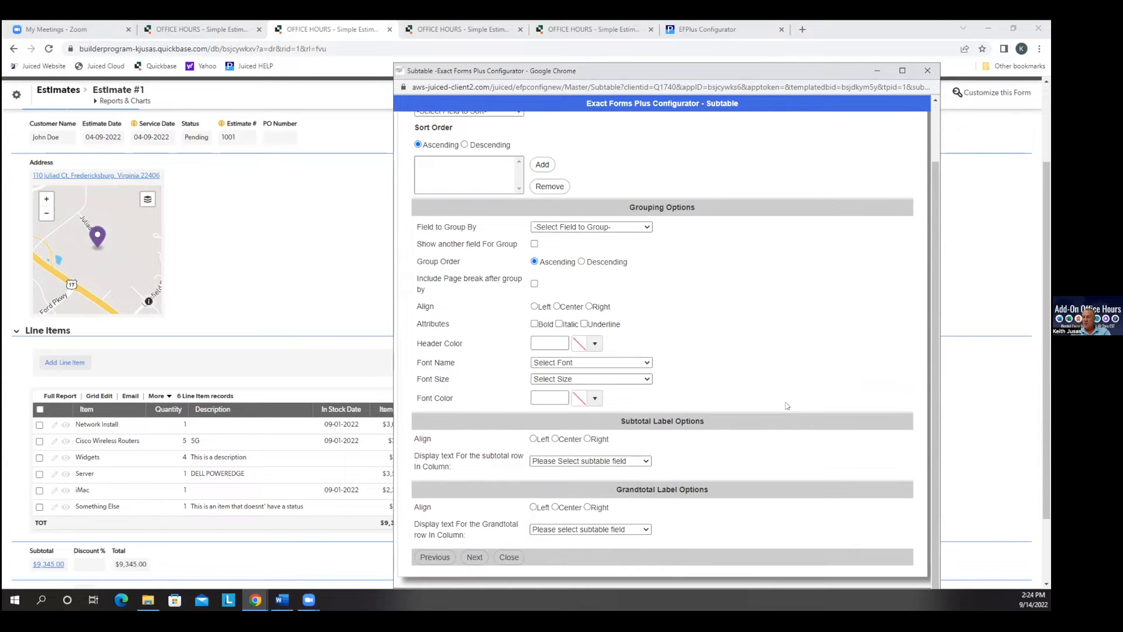
click(473, 557)
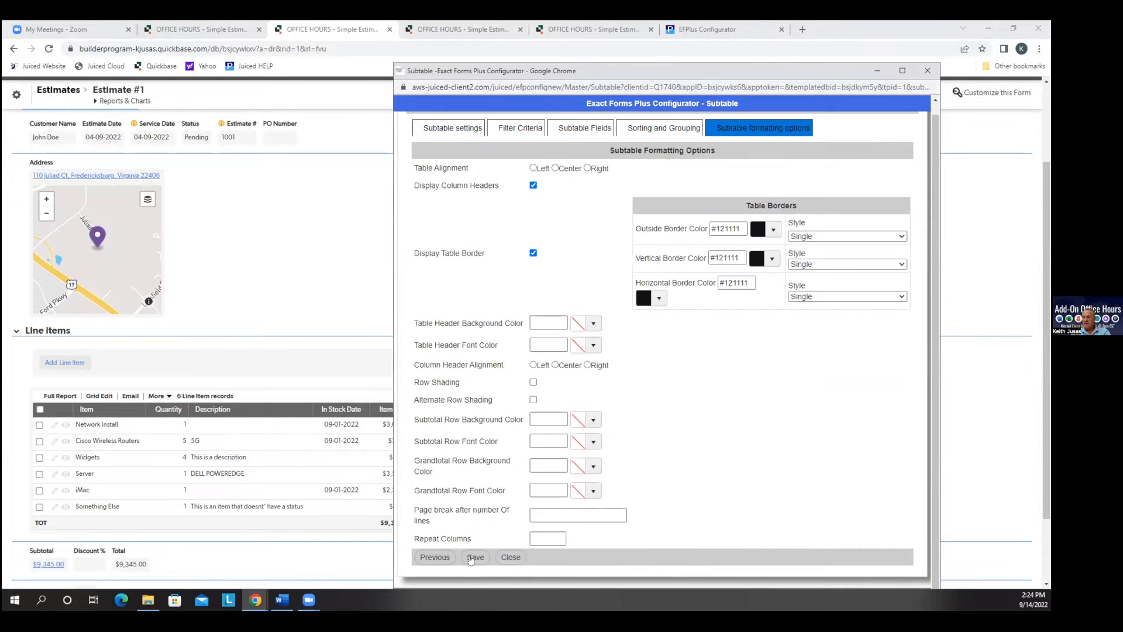
click(927, 70)
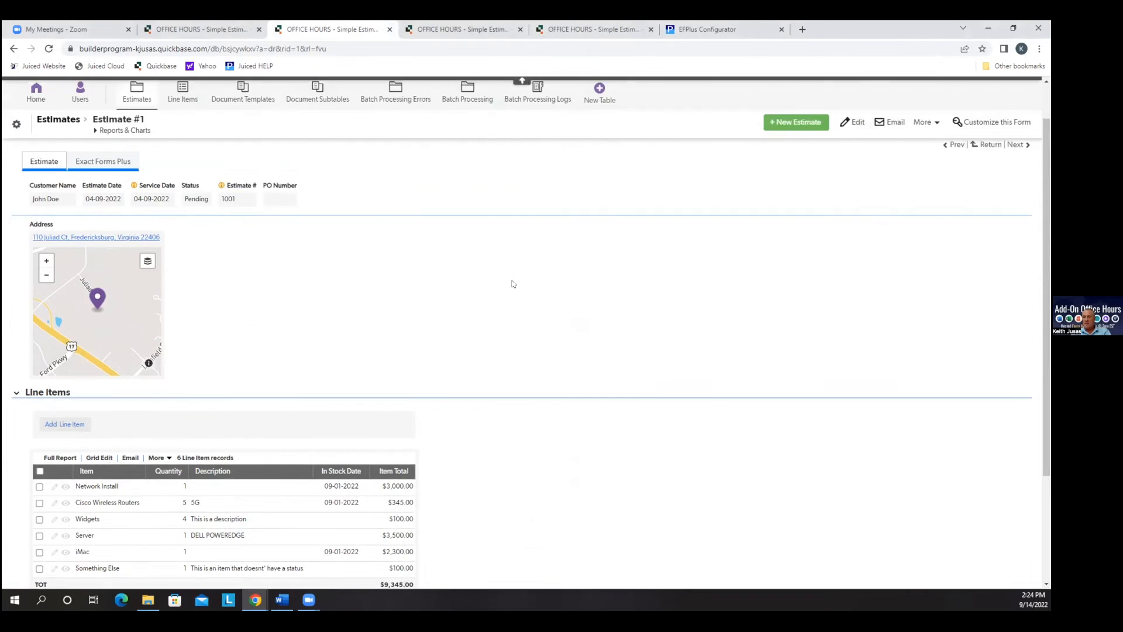
click(319, 140)
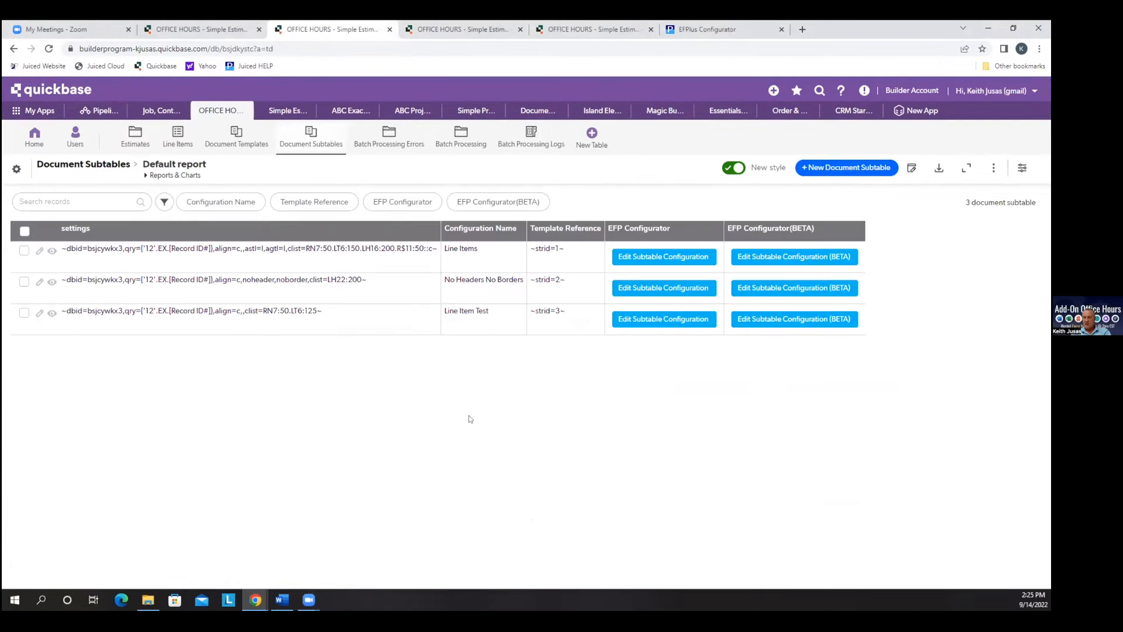
Step: Examine the configuration name and settings string of the Line Item Test subtable
drag(488, 314, 445, 314)
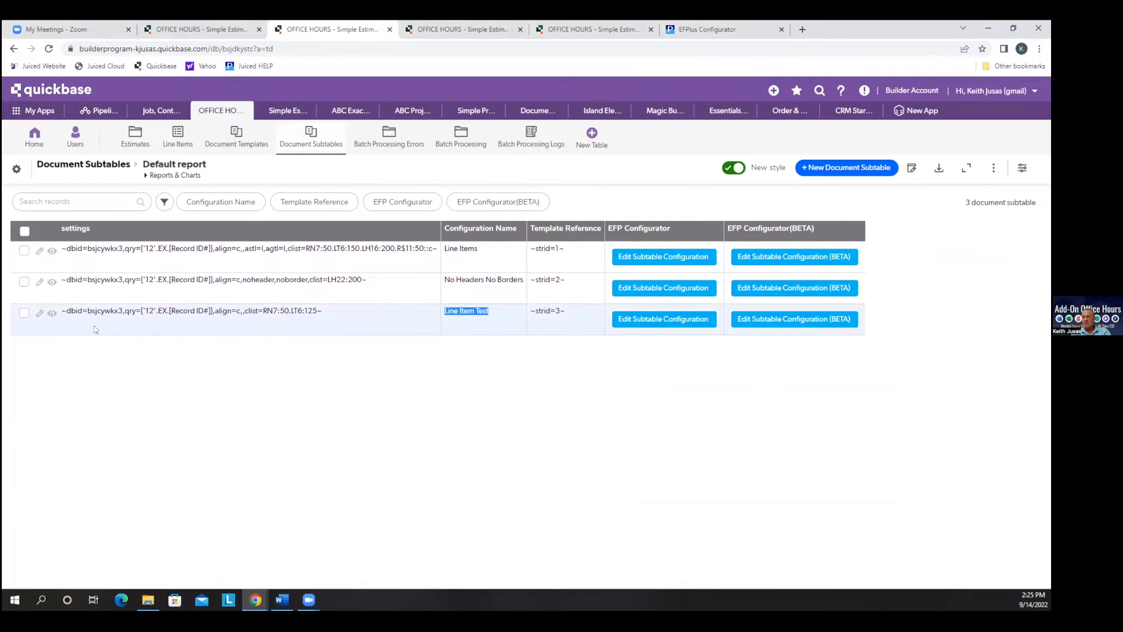
drag(325, 312, 61, 310)
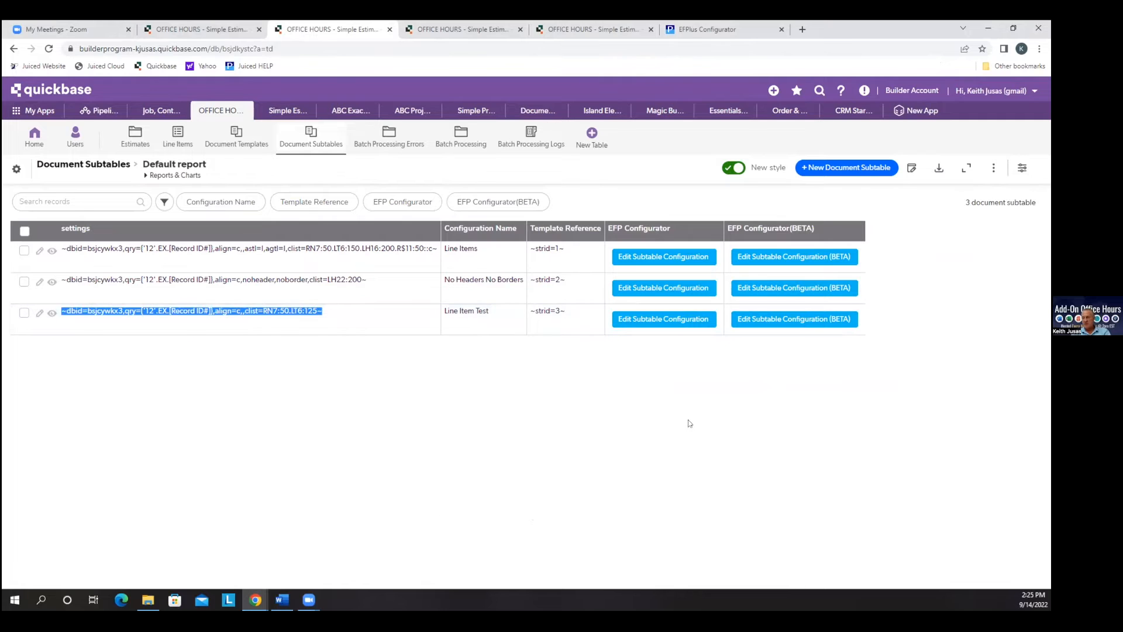
click(179, 386)
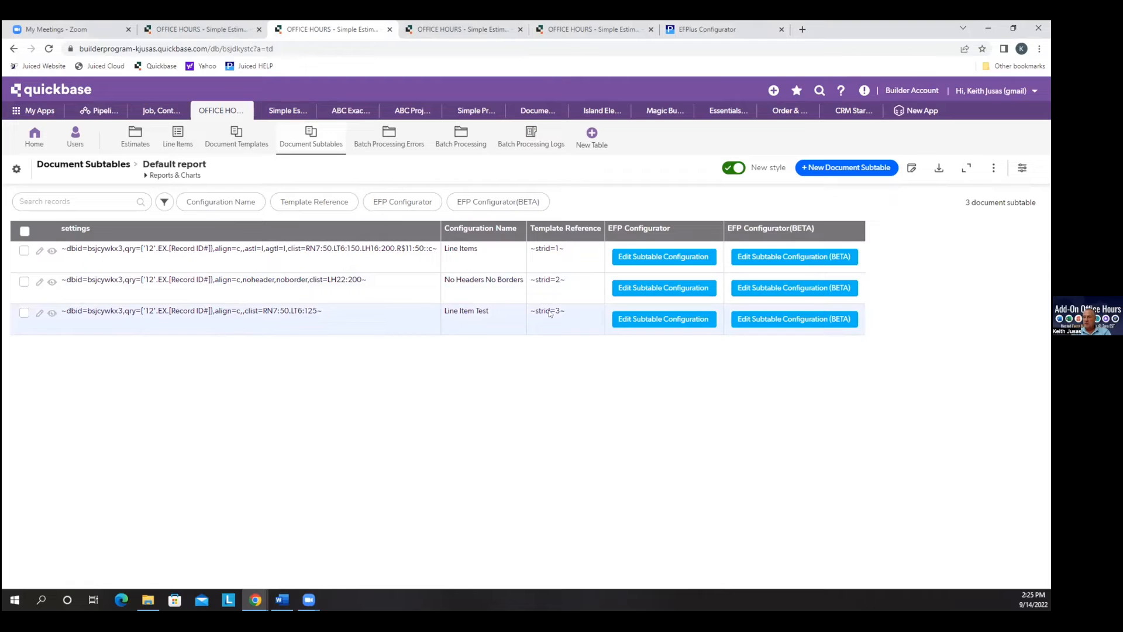
Step: Switch to Word, insert the Line Item Test reference ~strid=3~ below Estimate Details without bold or underline, and save the template
drag(567, 312, 529, 314)
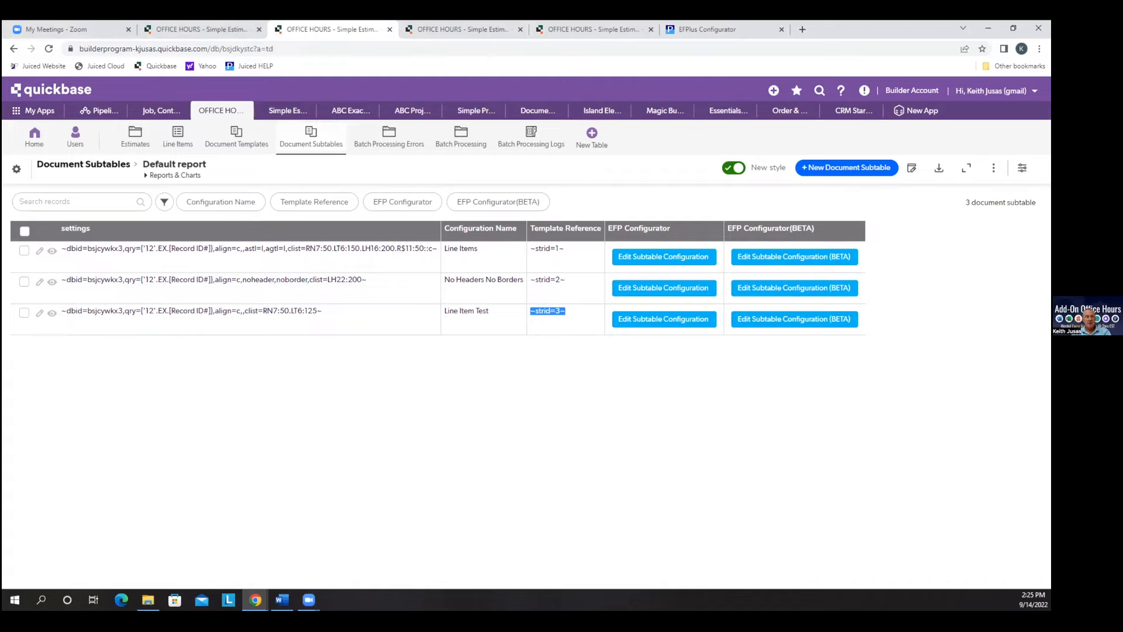
key(alt+Tab)
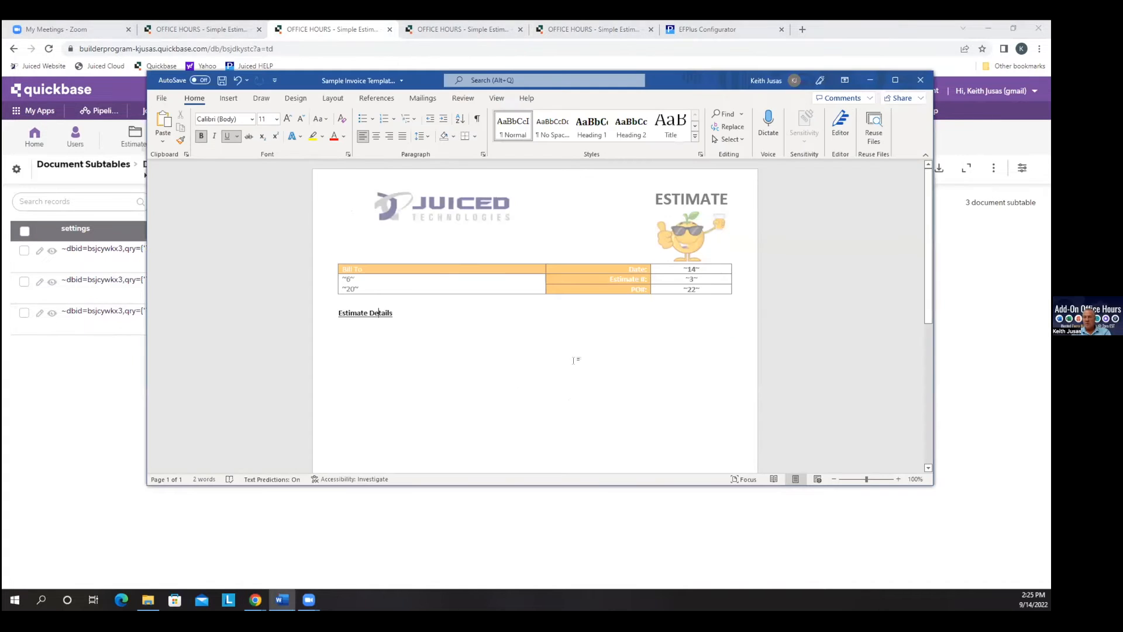
key(Return)
text(~strid=3~)
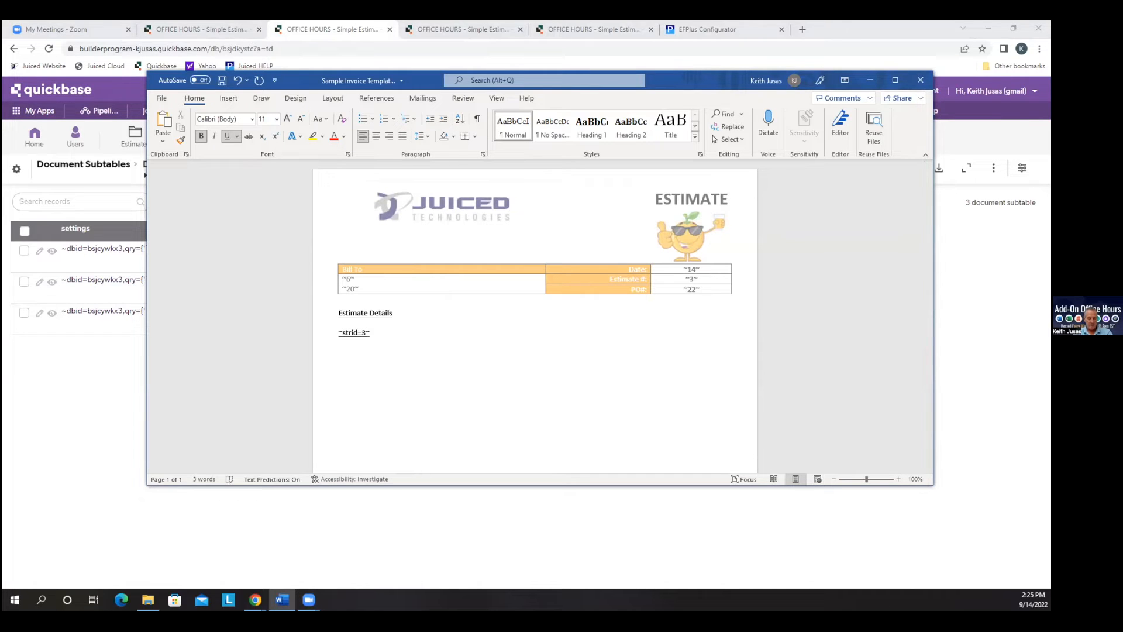
drag(376, 331, 339, 332)
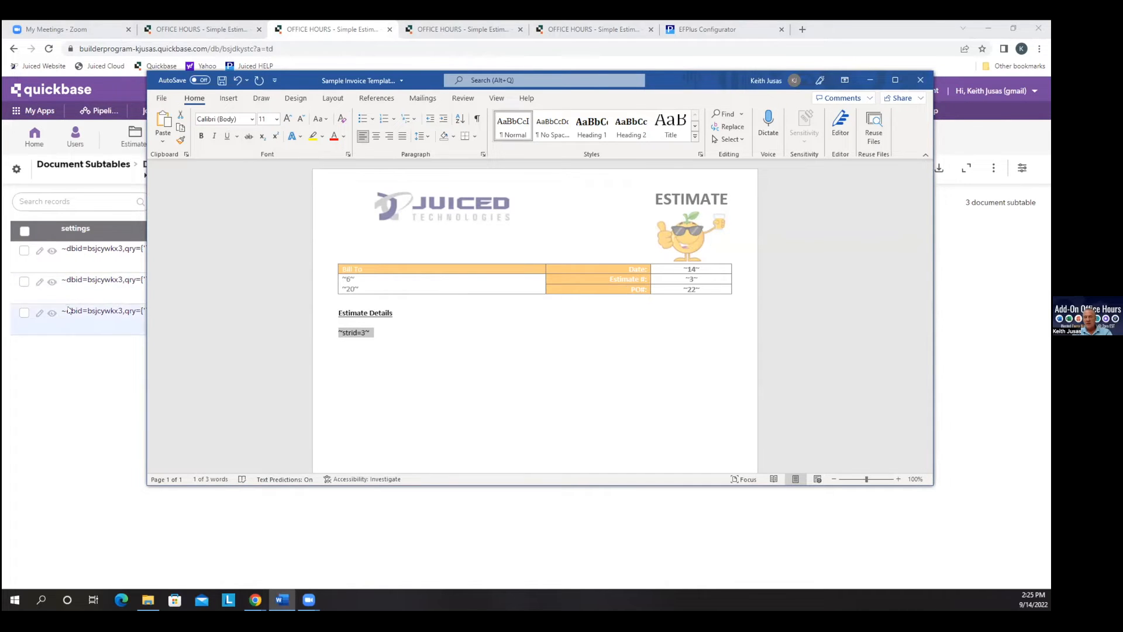
click(413, 372)
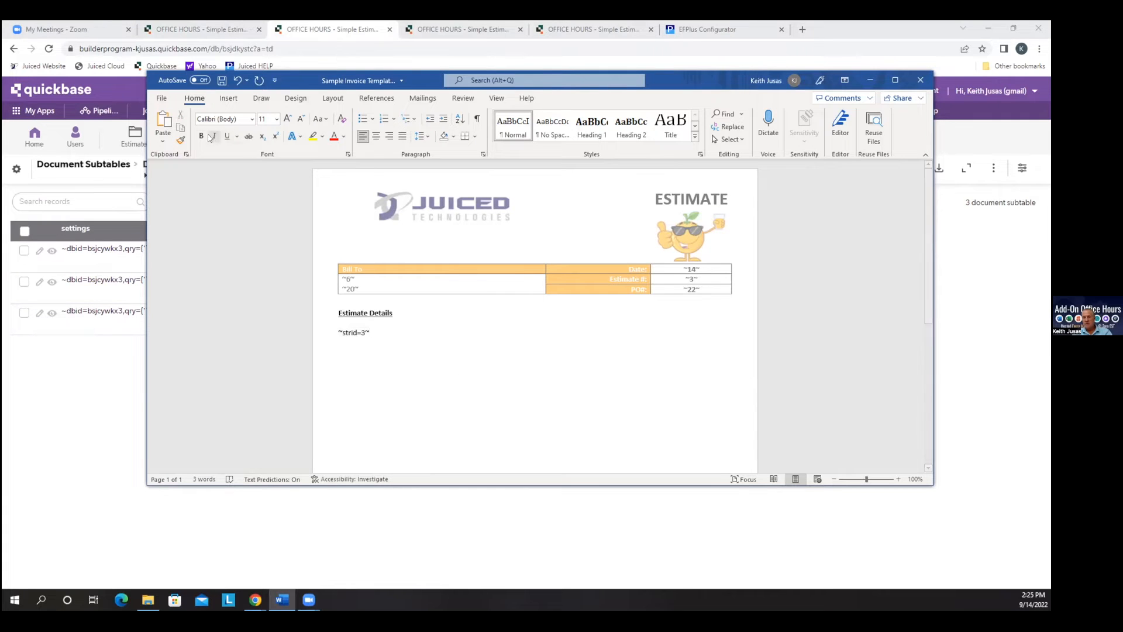
click(222, 81)
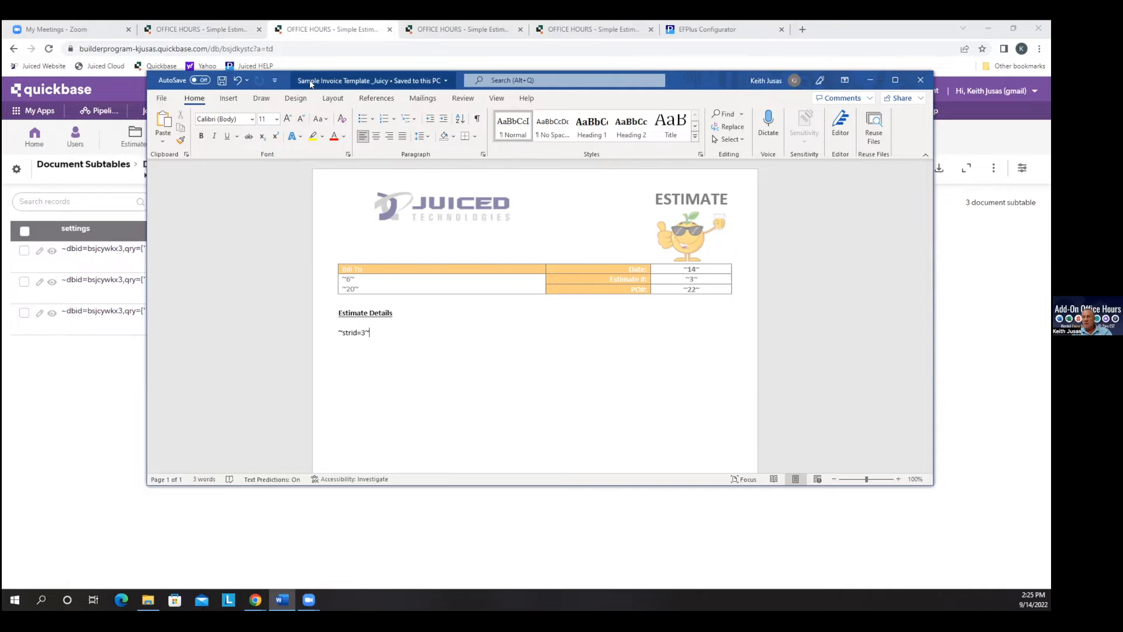
click(871, 80)
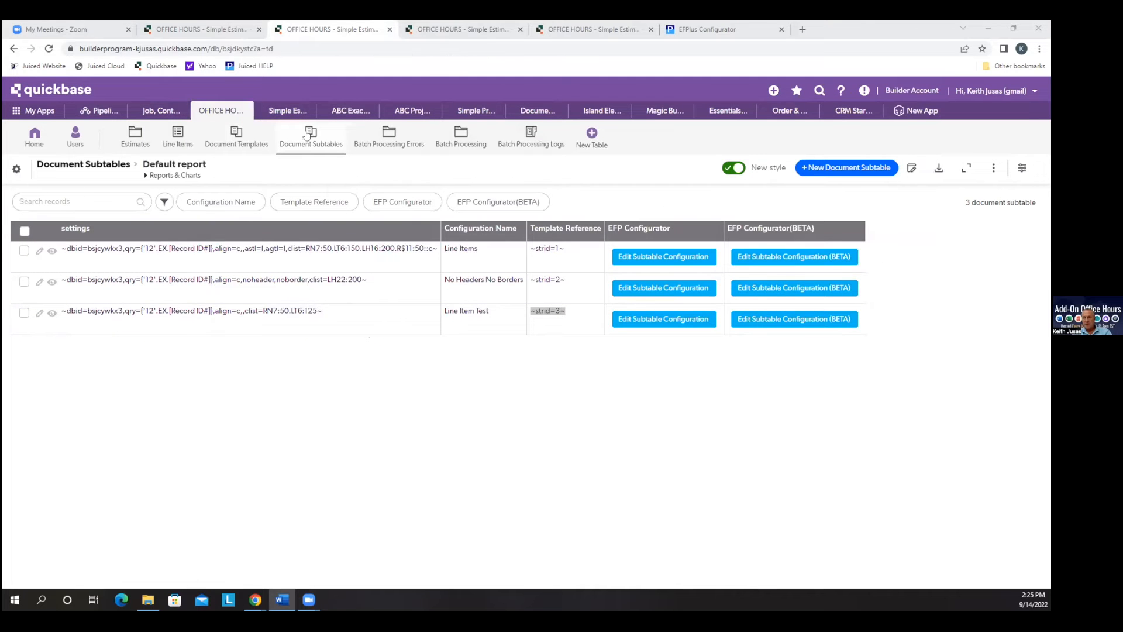
Step: Upload Sample Invoice Template _Juicy as the Estimate Template's template file in Quickbase and save the record
click(252, 142)
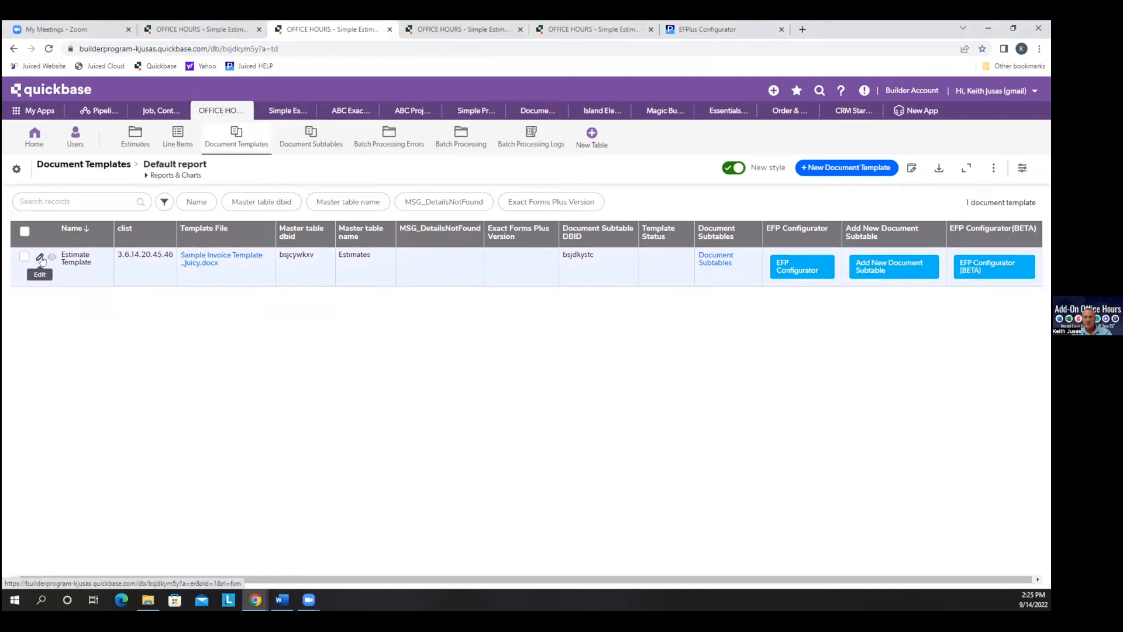
click(40, 258)
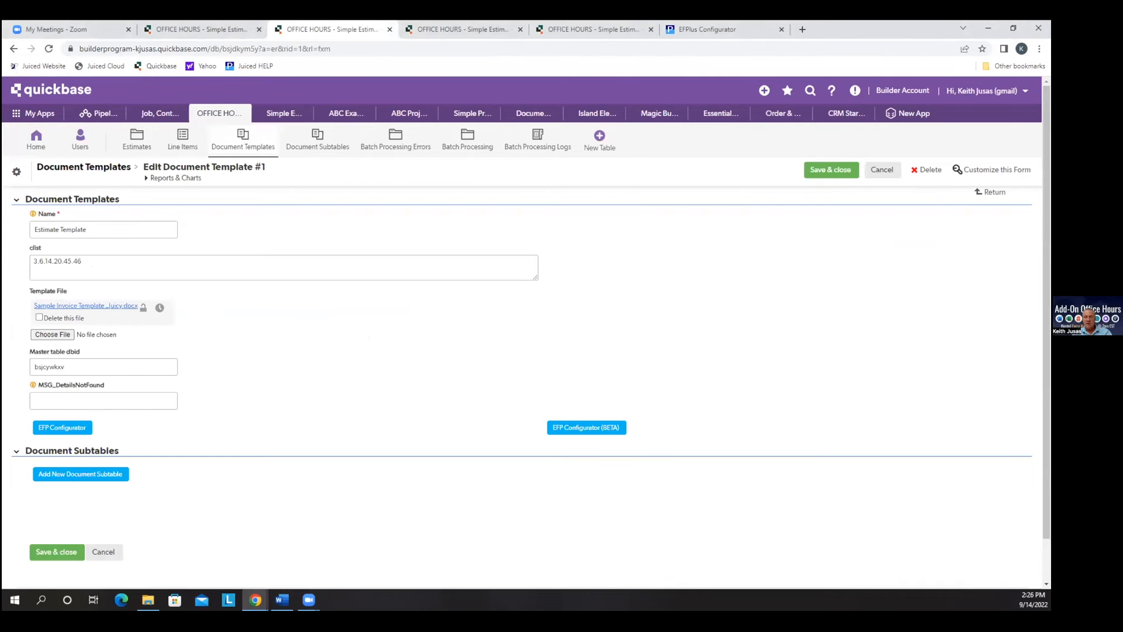
click(41, 334)
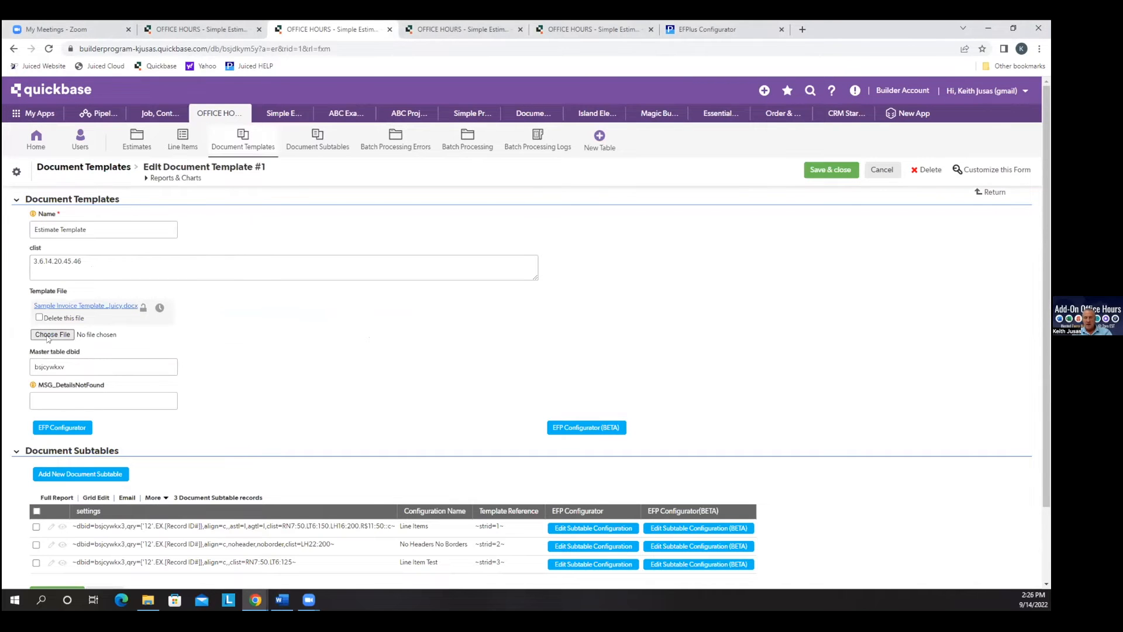
double_click(167, 117)
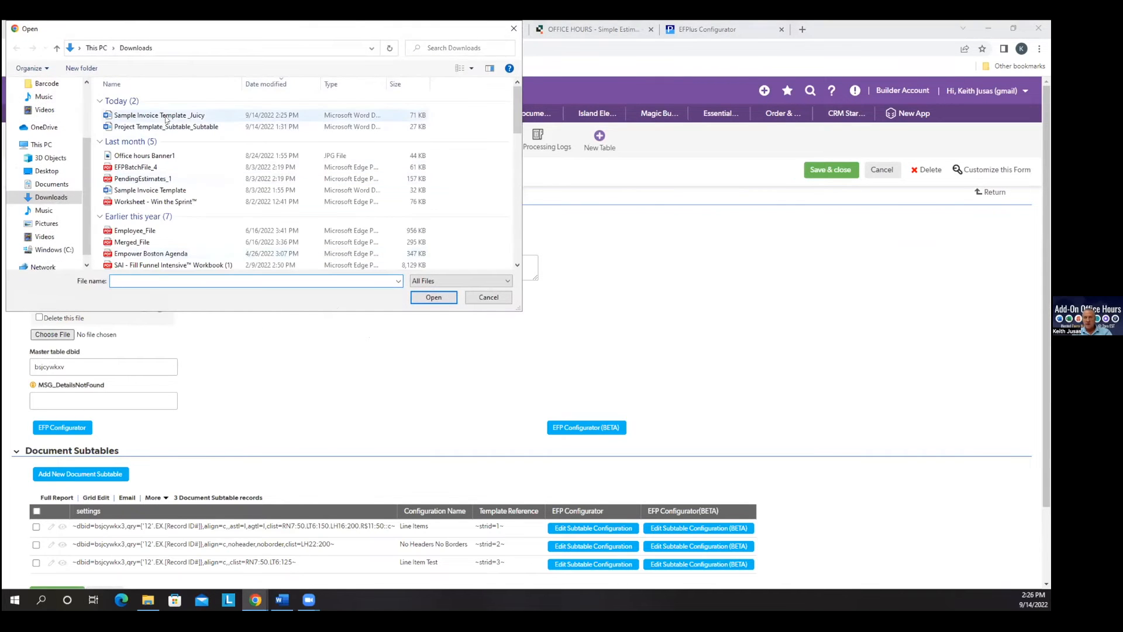
click(825, 169)
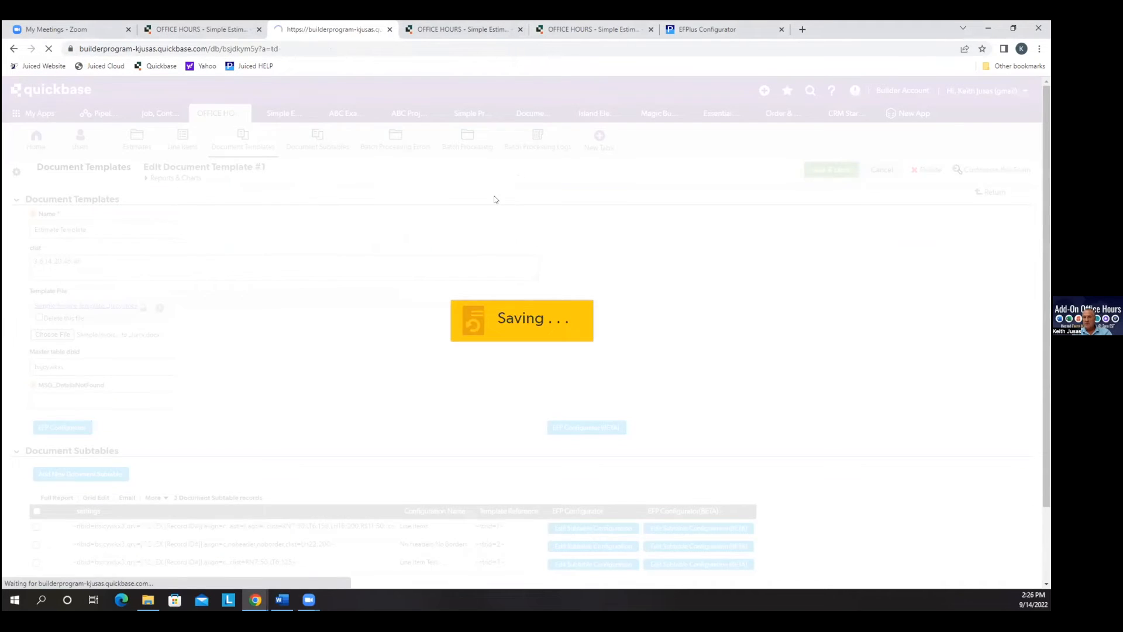
Step: Generate the EFP document for pending estimate 1001, view its line item table, and close the preview
click(139, 141)
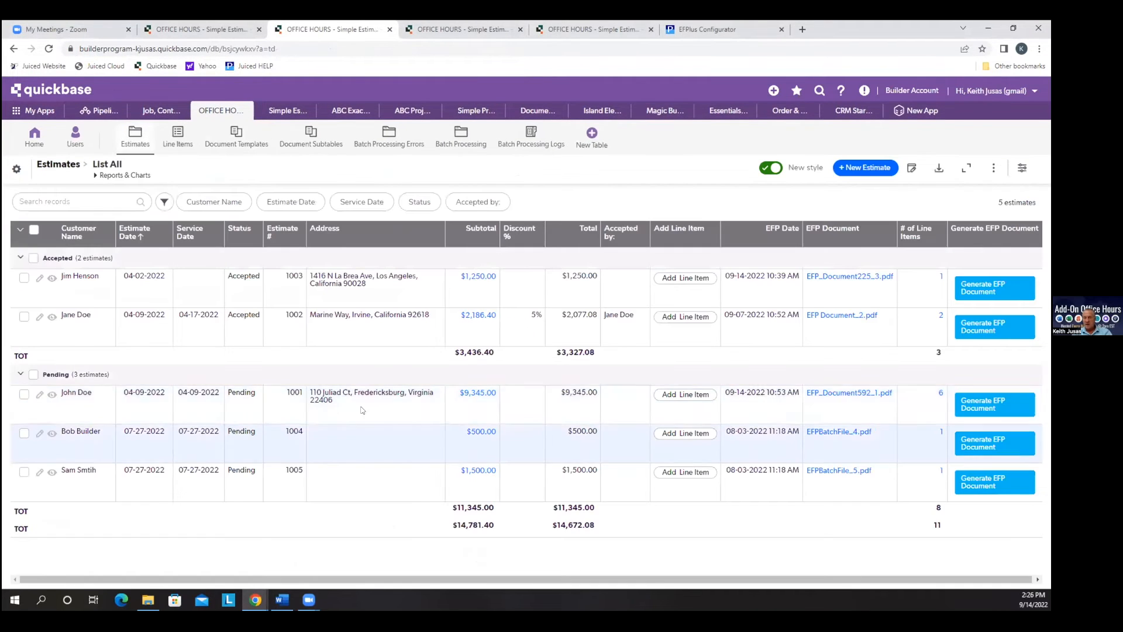
click(980, 406)
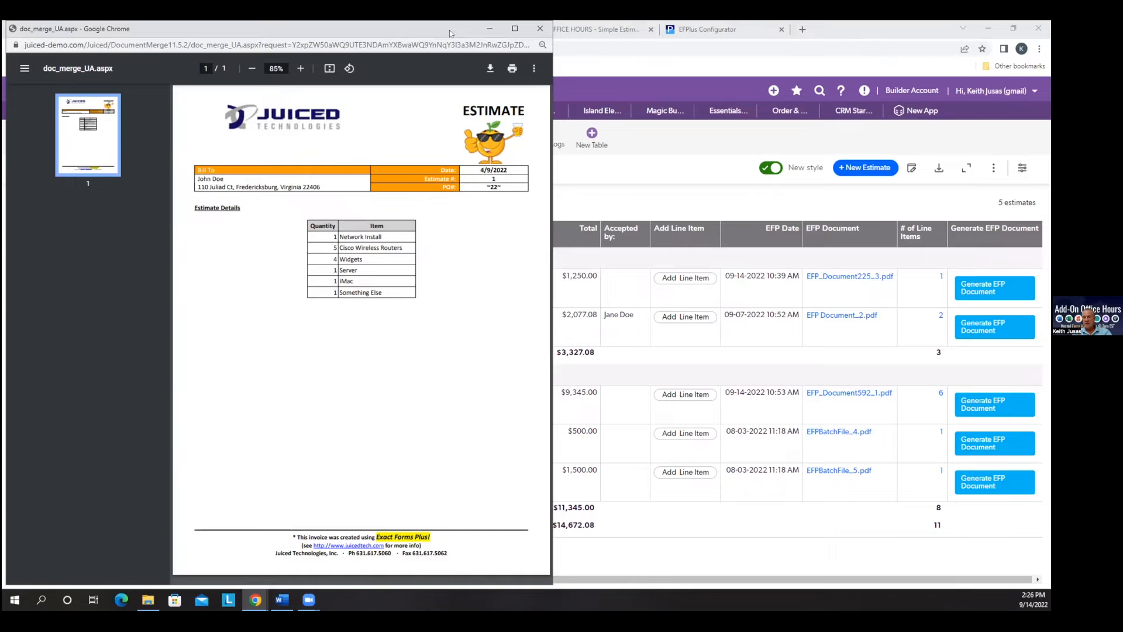
click(538, 29)
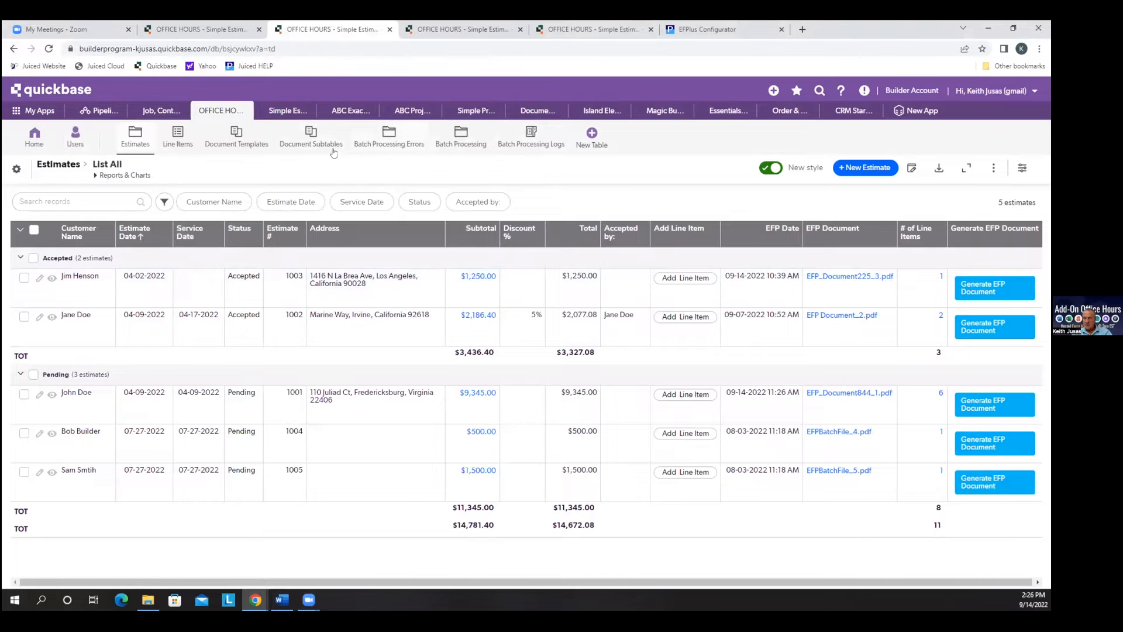
Step: Open the Estimate Template record for editing, switch to Word, change the subtable reference to ~strid=1~, and save the document
click(234, 145)
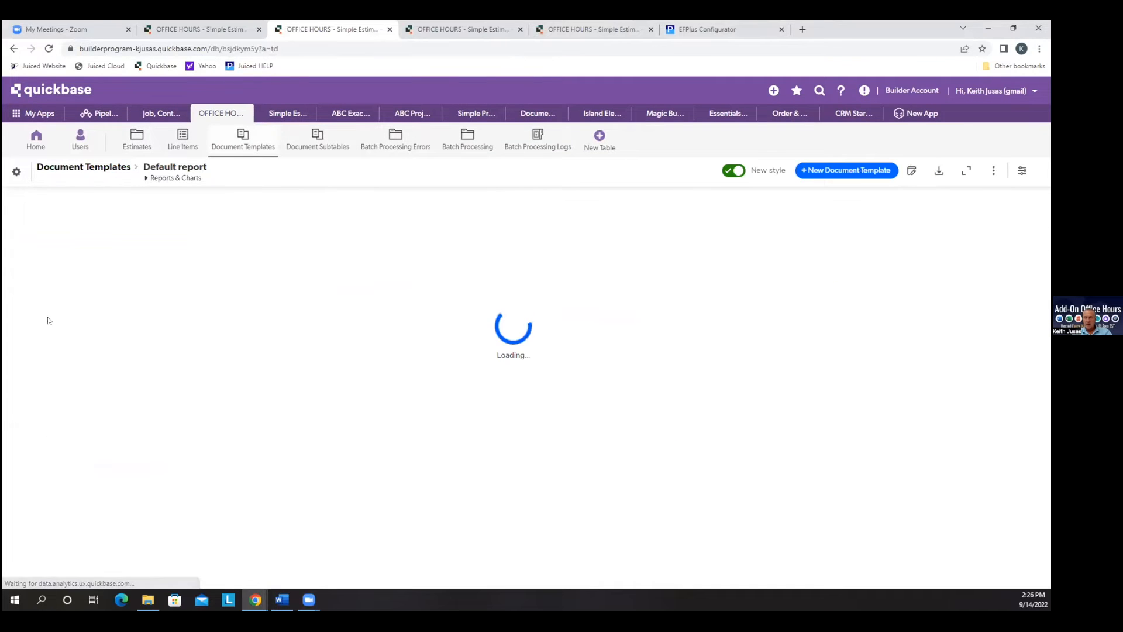
click(40, 257)
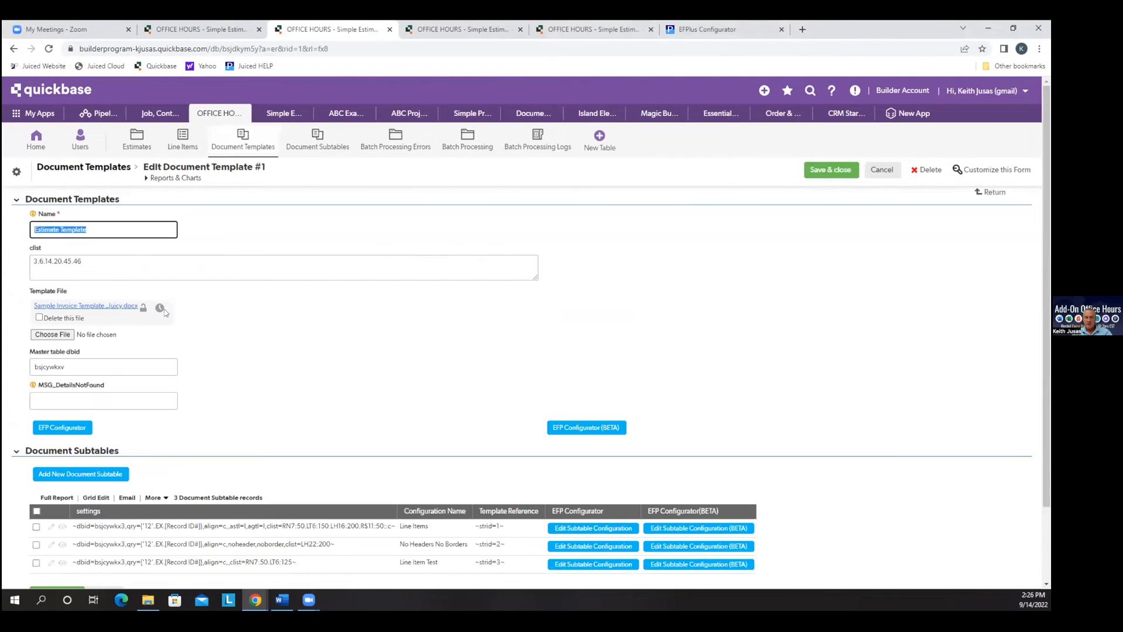
key(alt+Tab)
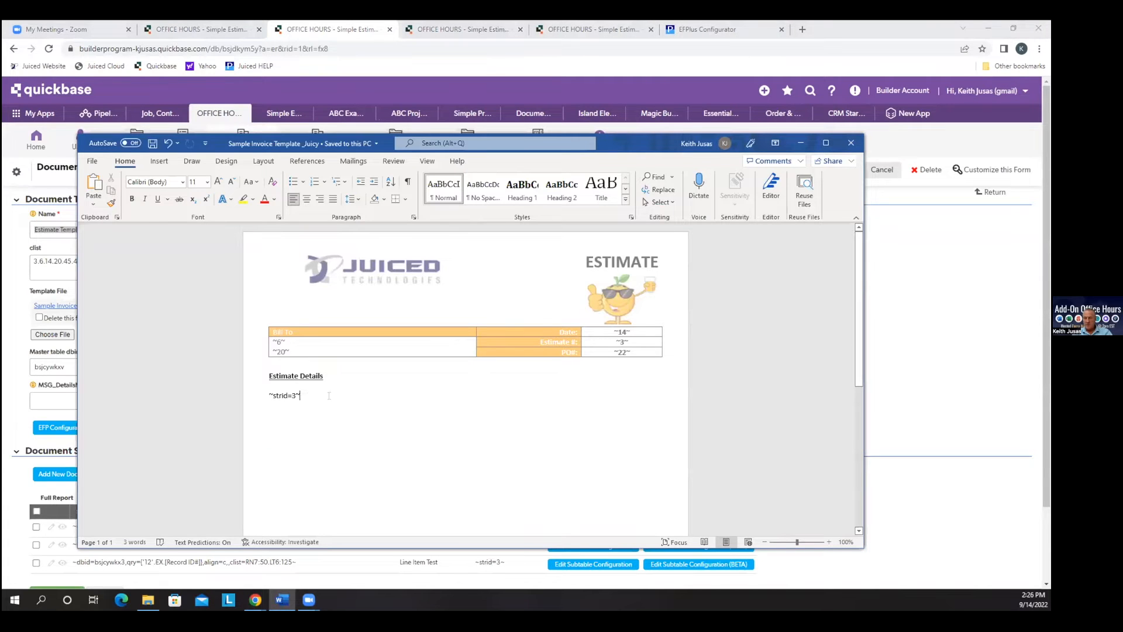
key(BackSpace)
key(BackSpace)
text(1~)
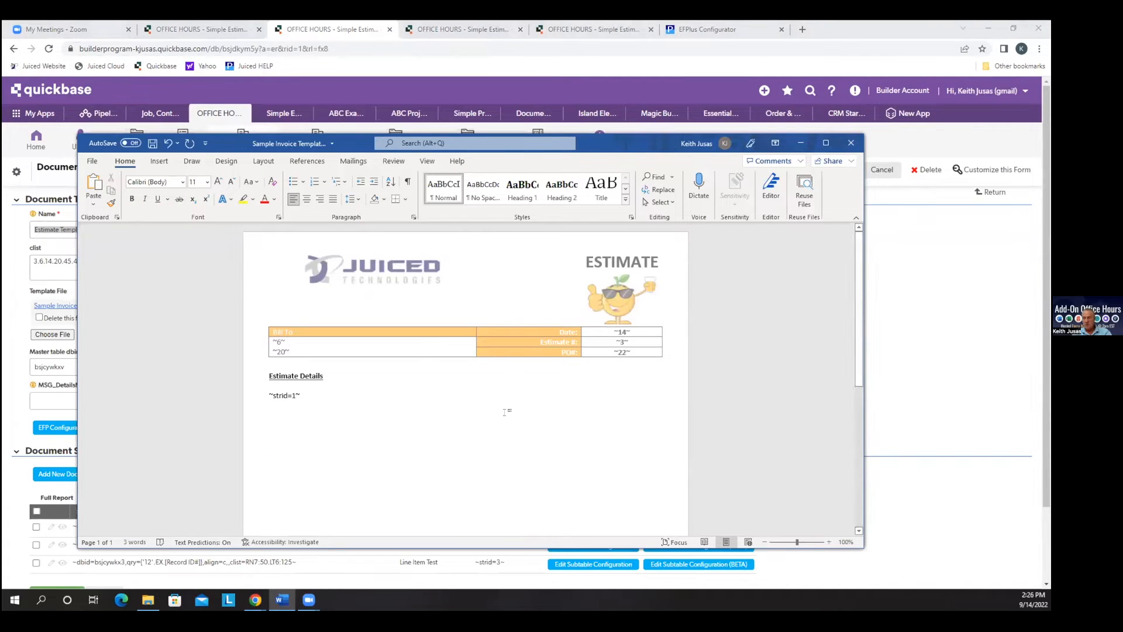
key(ctrl+s)
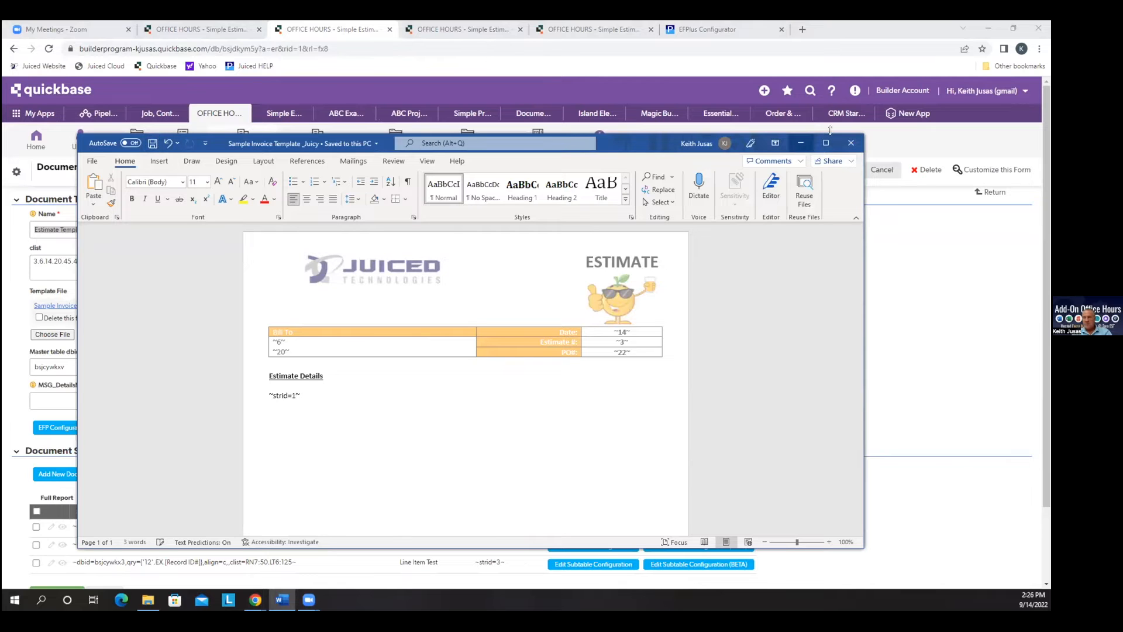
click(801, 142)
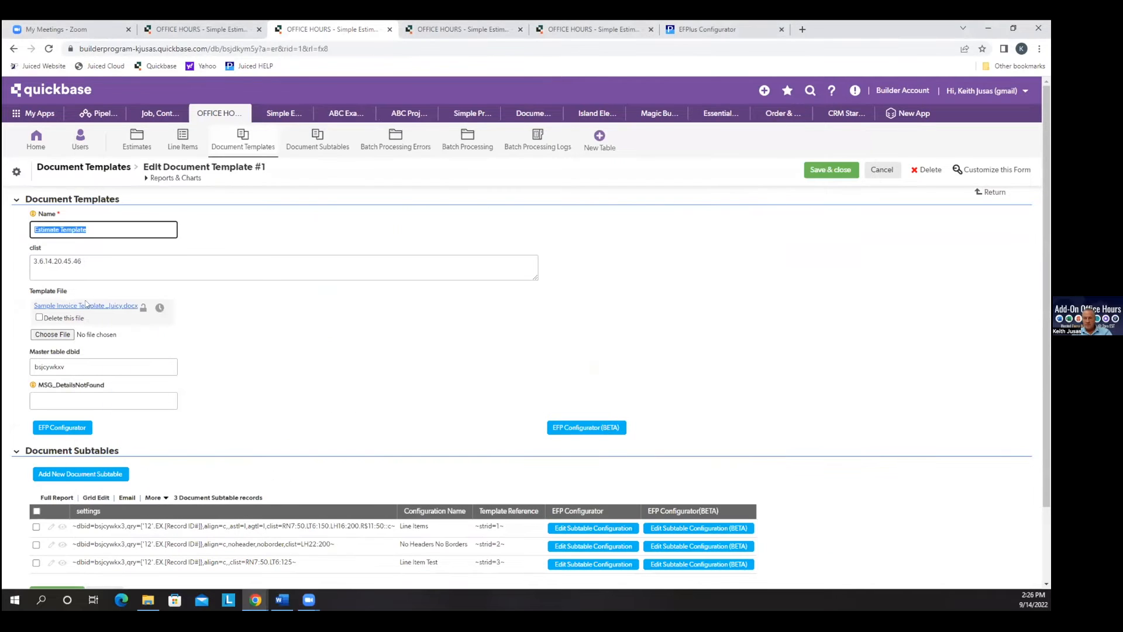
Step: Replace the Estimate Template's file with the revised Sample Invoice Template _Juicy document and save the record
click(44, 333)
double_click(191, 115)
click(830, 169)
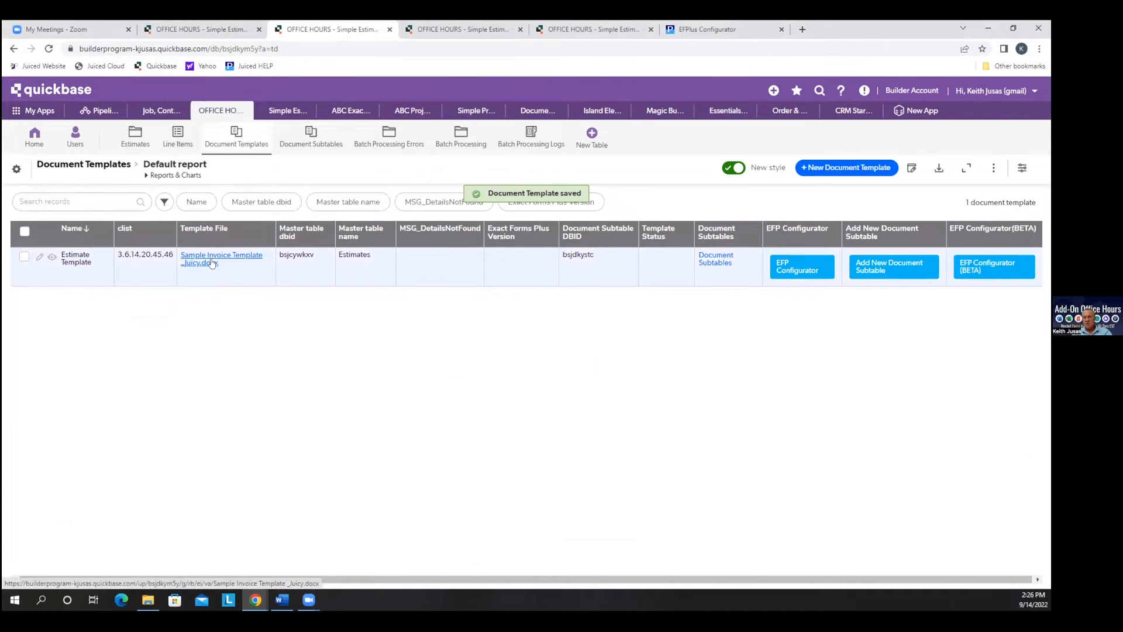
Step: Generate the EFP document for estimate 1001 again with the Line Items subtable, view it, and close the preview
click(135, 138)
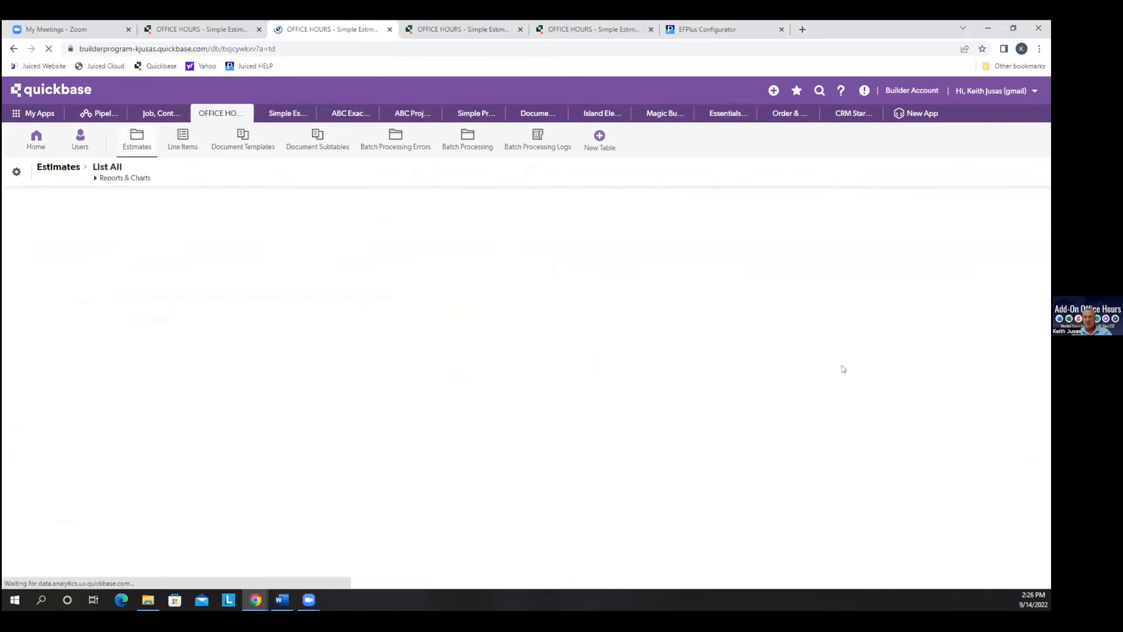
click(974, 406)
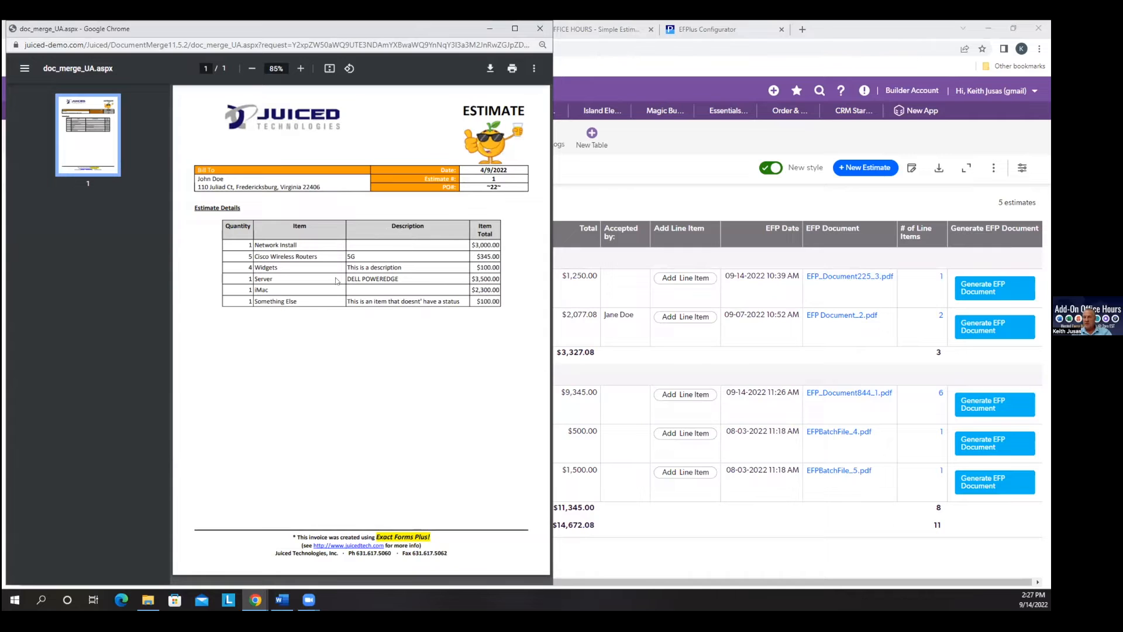
click(540, 29)
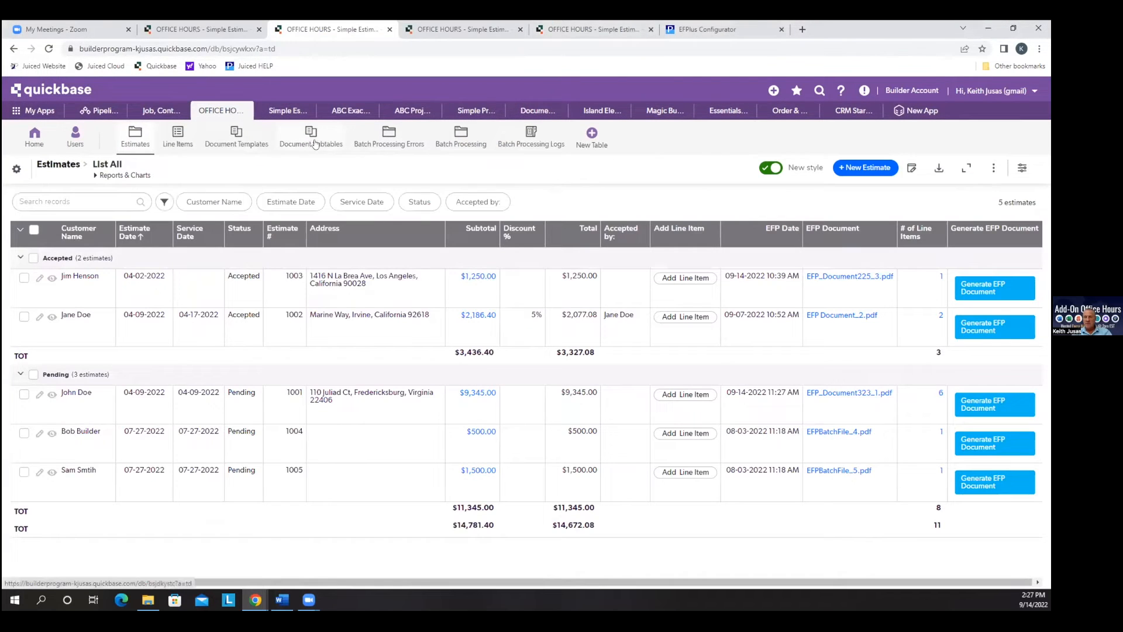
Step: Open the Line Items subtable's BETA configuration from the Estimate Template and view its filter criteria and subtable fields
click(242, 146)
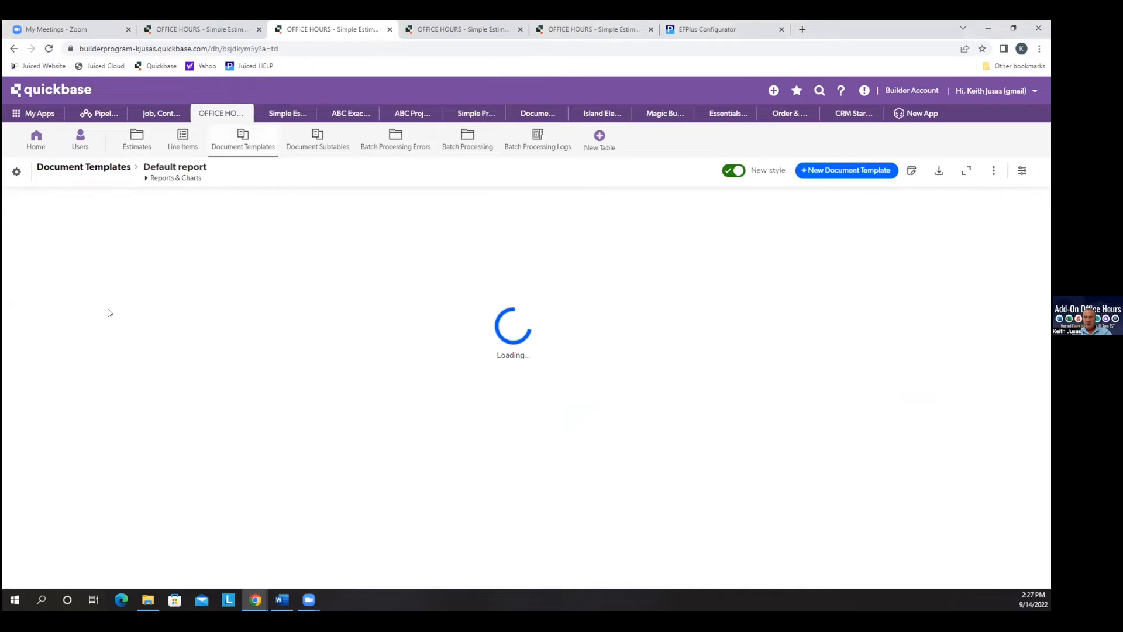
click(52, 261)
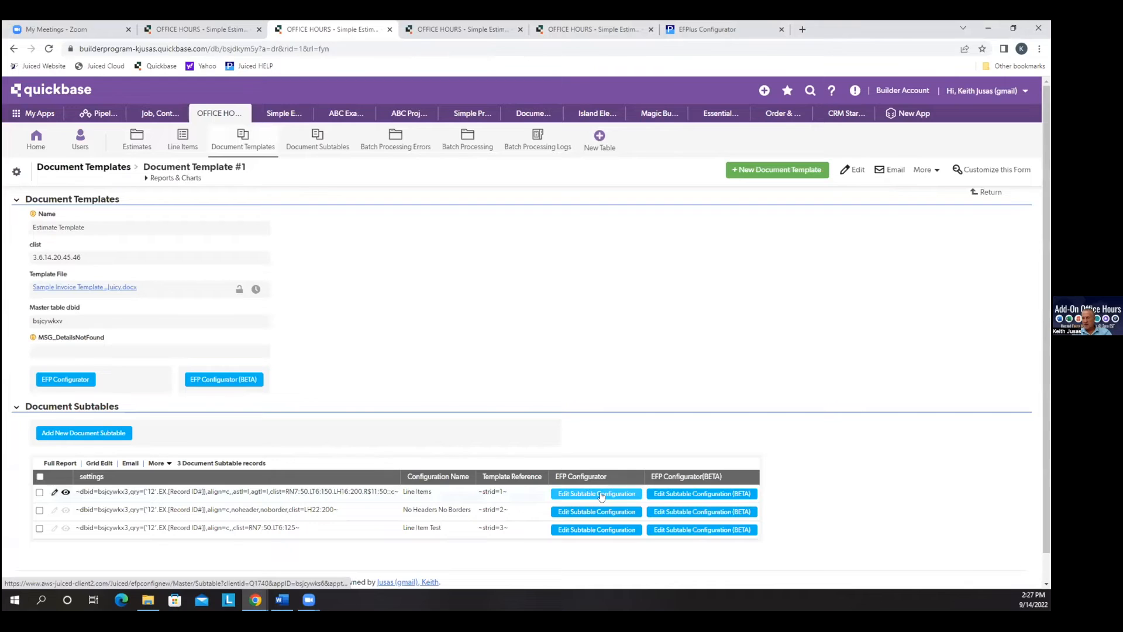
click(695, 494)
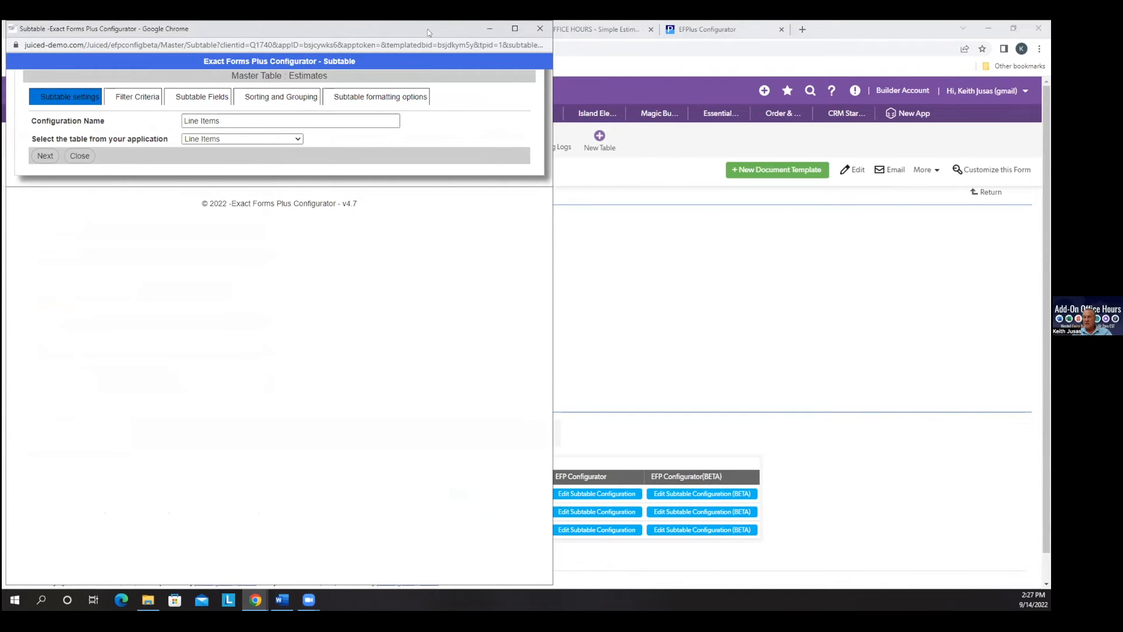
drag(414, 34, 862, 77)
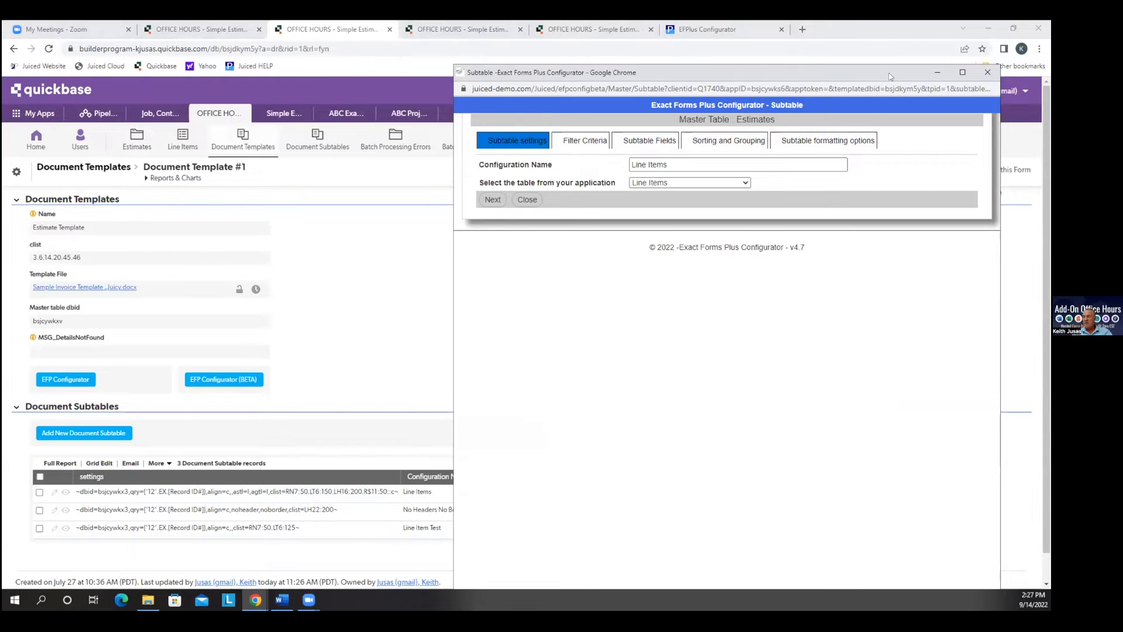
drag(888, 69, 703, 41)
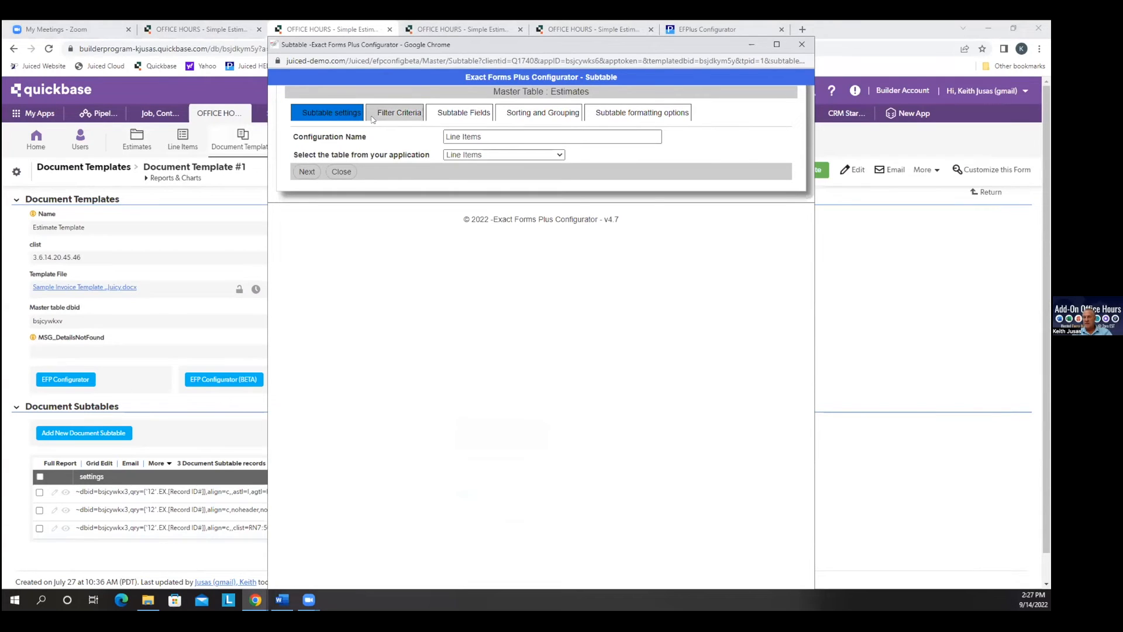
click(400, 111)
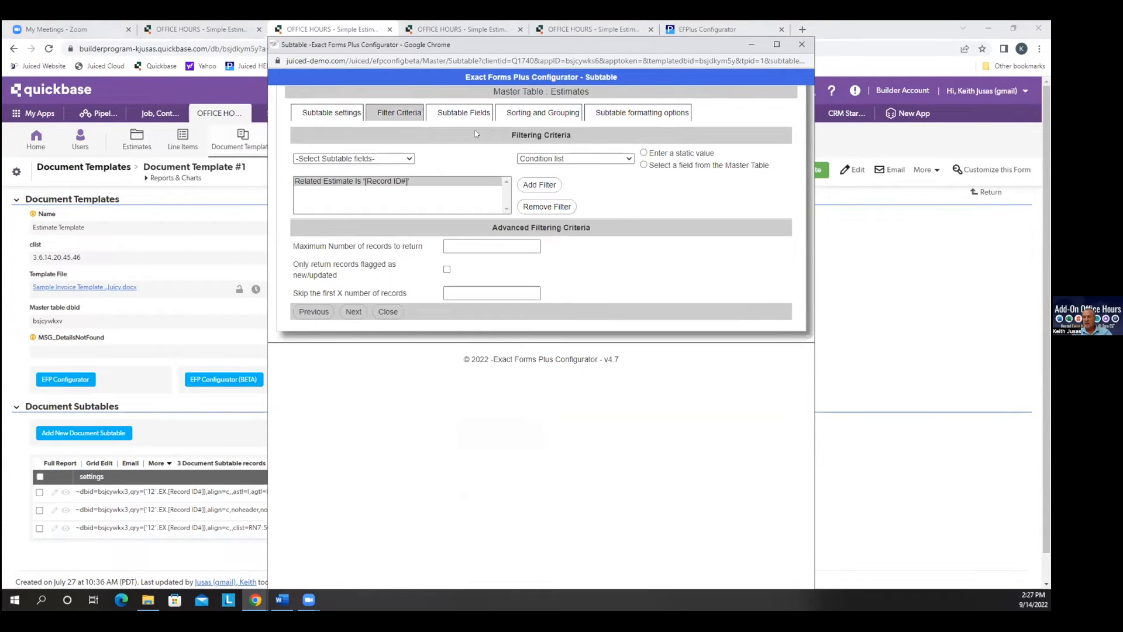
click(464, 112)
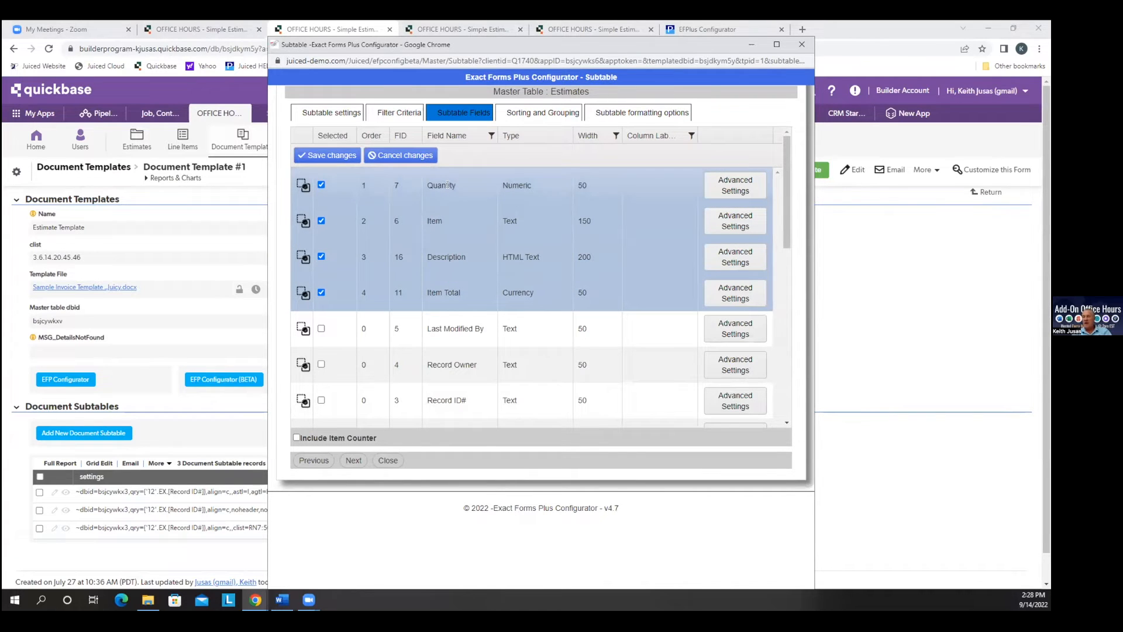
Step: Label the Quantity field's column QTY in the Line Items subtable and open that field's advanced settings
click(652, 184)
text(QTY)
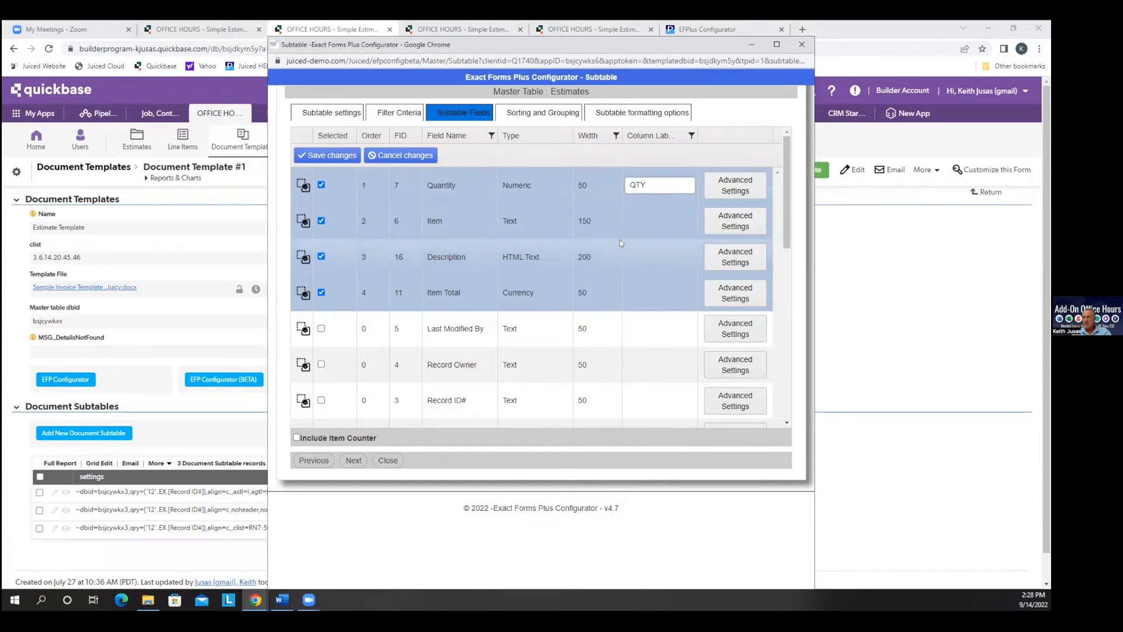
click(739, 189)
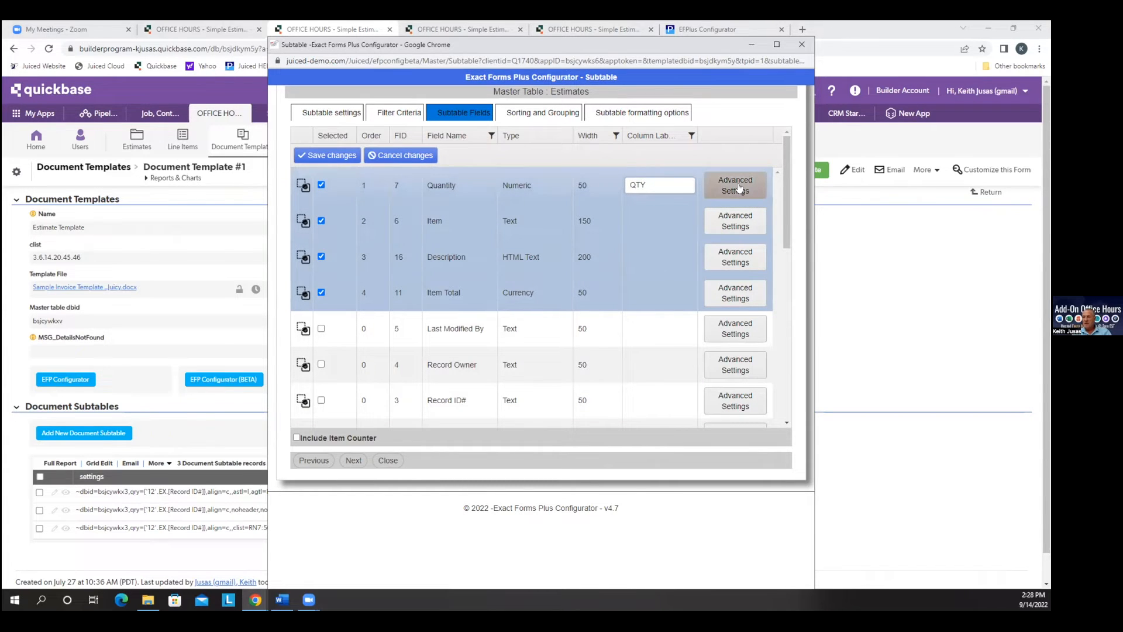
click(739, 188)
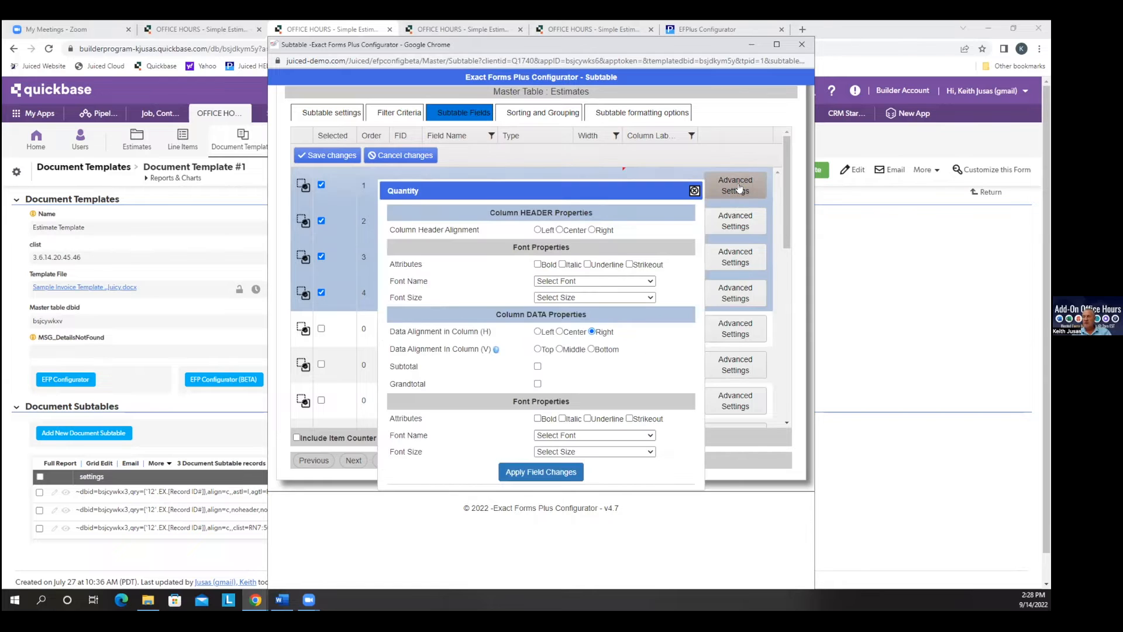
Step: Format the Quantity column header as right-aligned, bold, italic Arial size 19, apply the field changes, save the subtable fields, and close the configurator
drag(605, 186, 567, 123)
drag(452, 147, 563, 148)
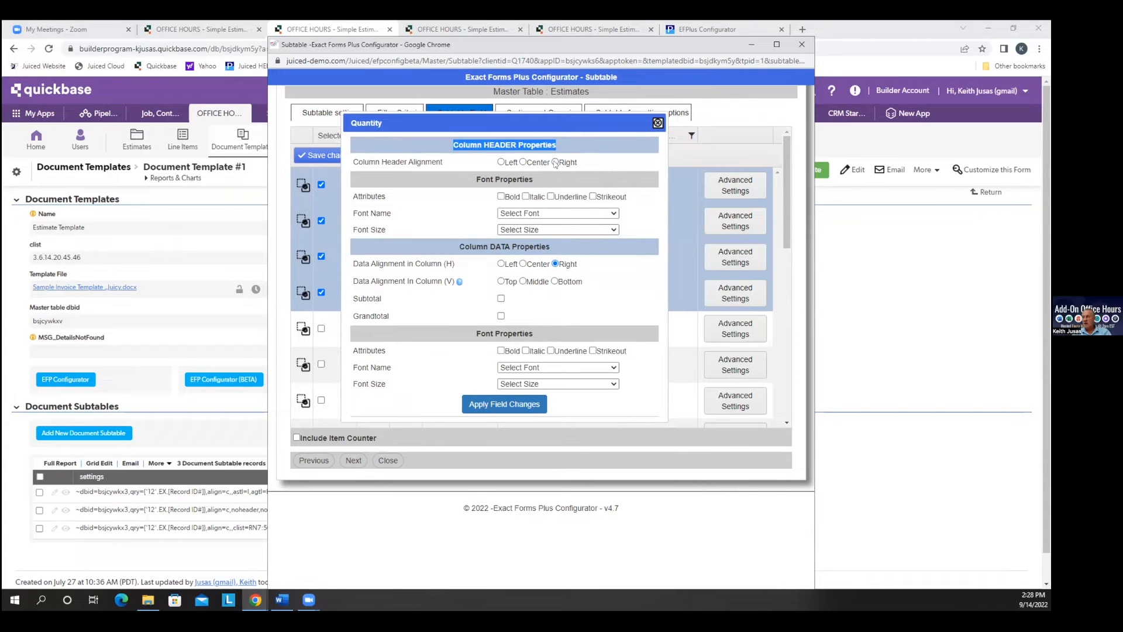
click(501, 197)
click(526, 197)
click(537, 215)
click(531, 234)
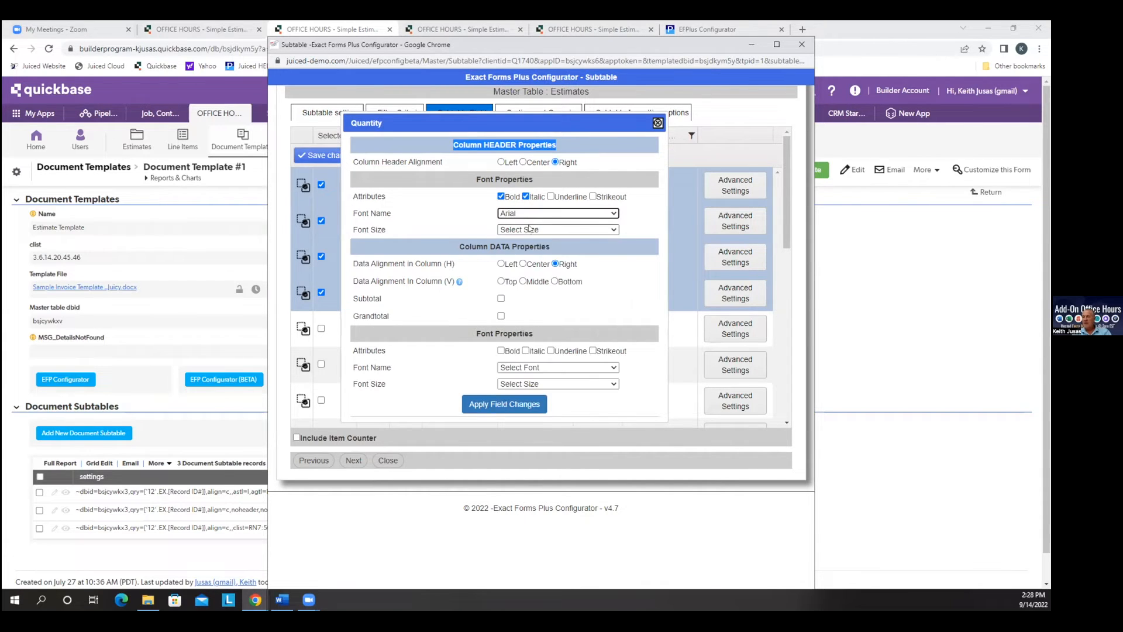
click(529, 230)
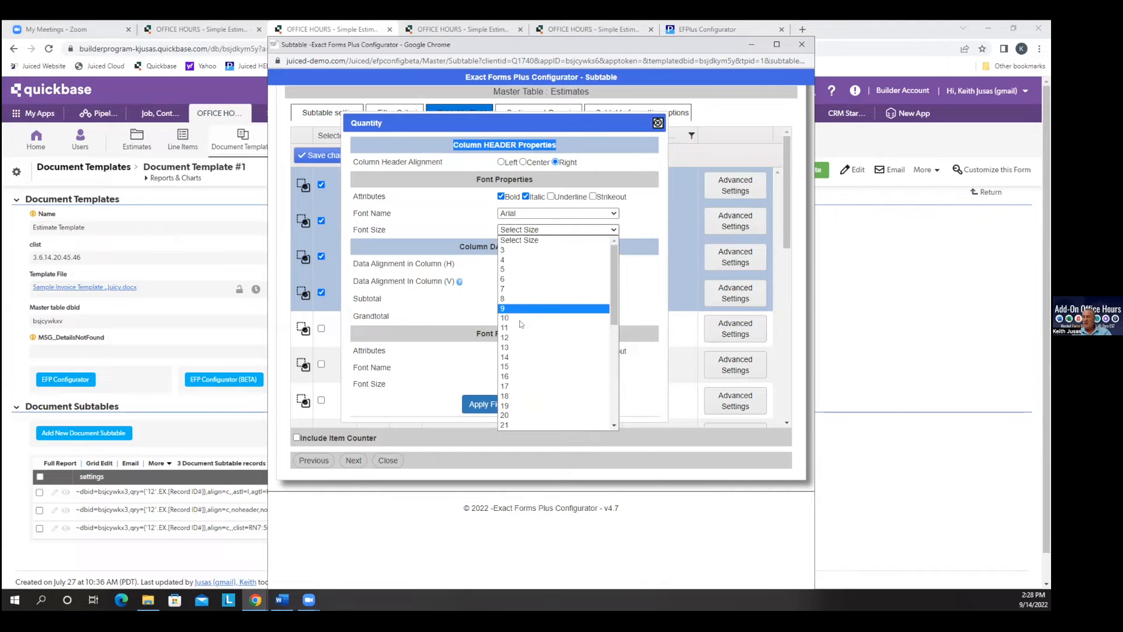
click(512, 406)
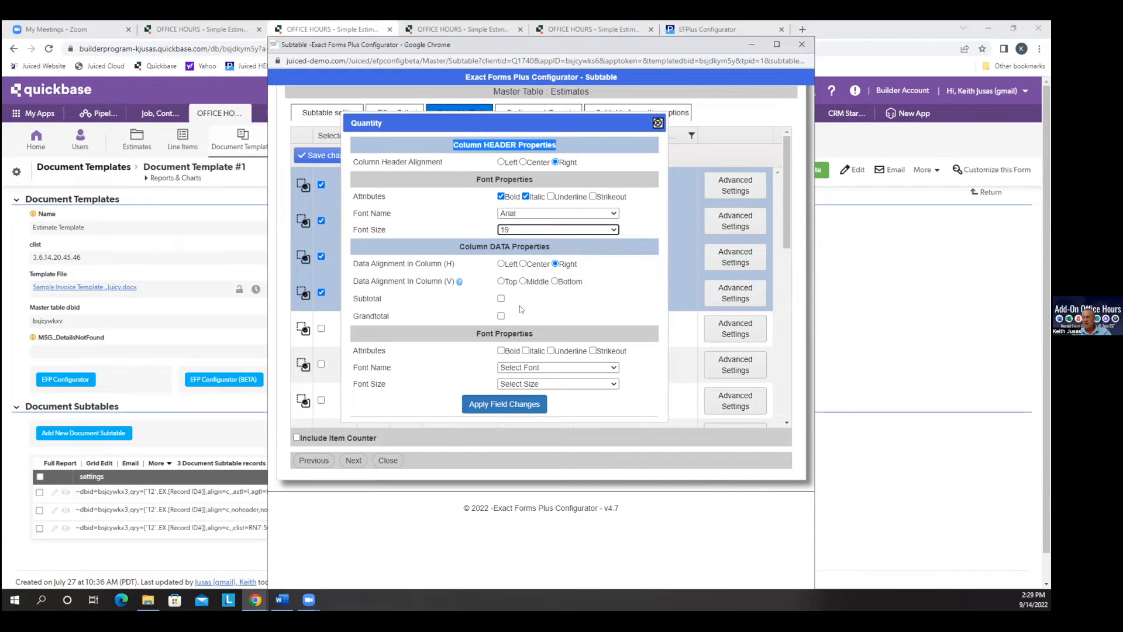
click(510, 405)
click(331, 157)
click(388, 476)
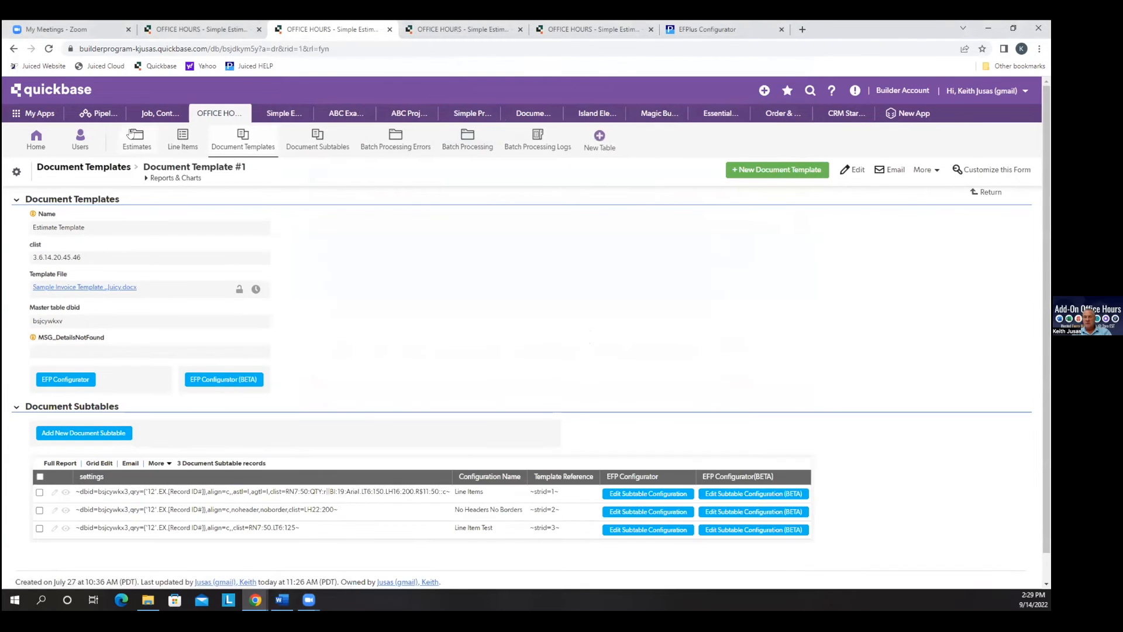
Step: Generate the EFP document for estimate 1001 from the Estimates table, inspect its subtable column headers, and close the preview
click(202, 29)
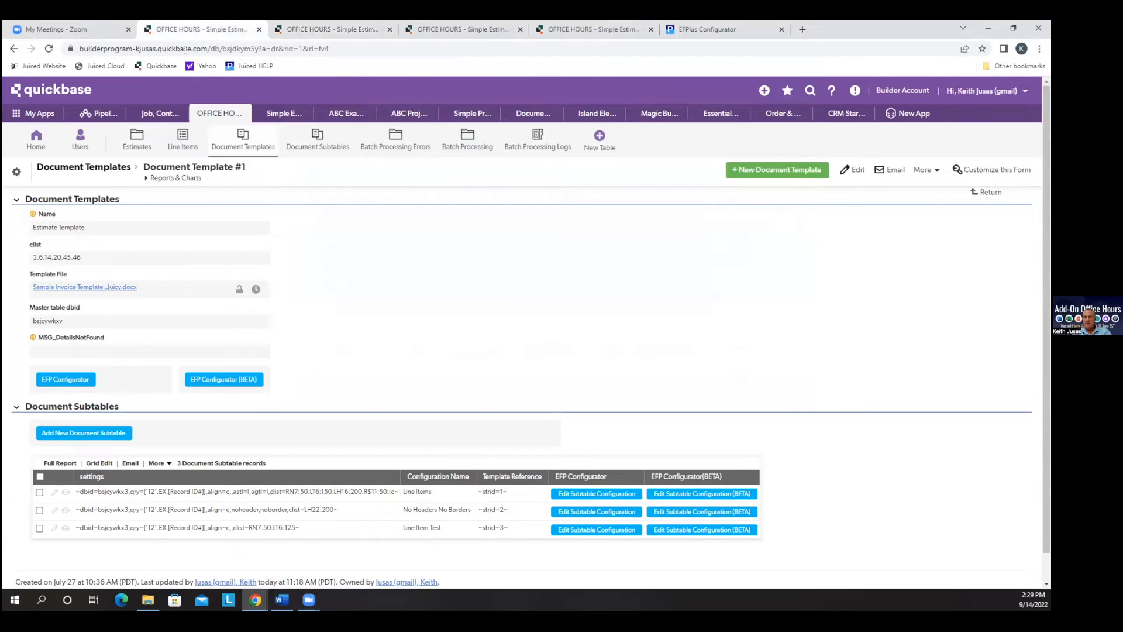
click(136, 139)
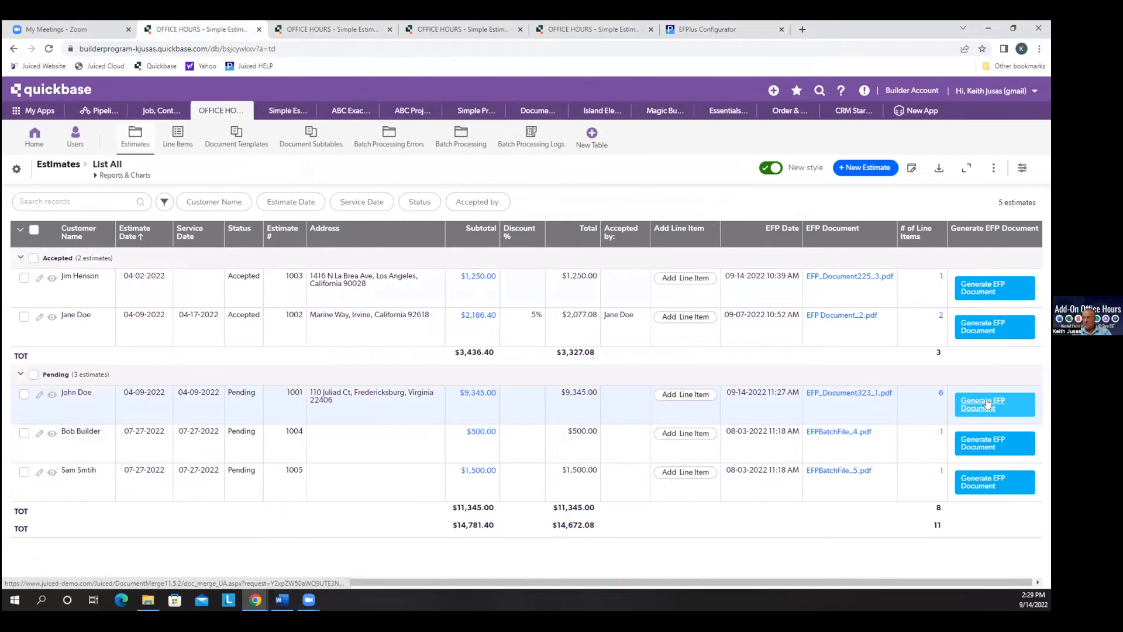
click(987, 404)
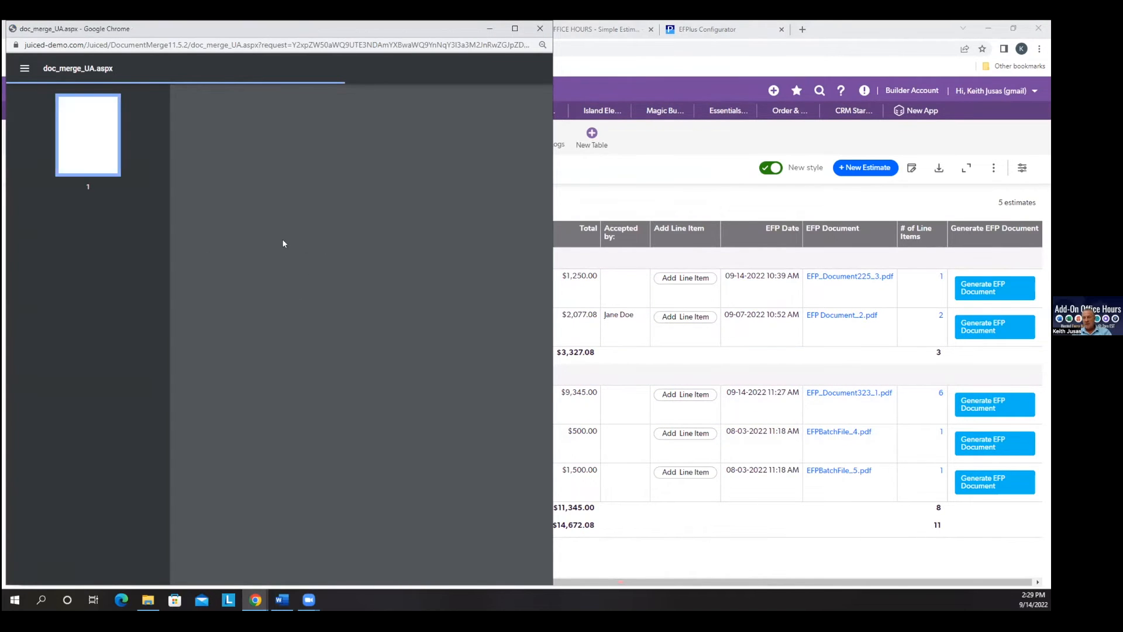
drag(228, 227, 252, 226)
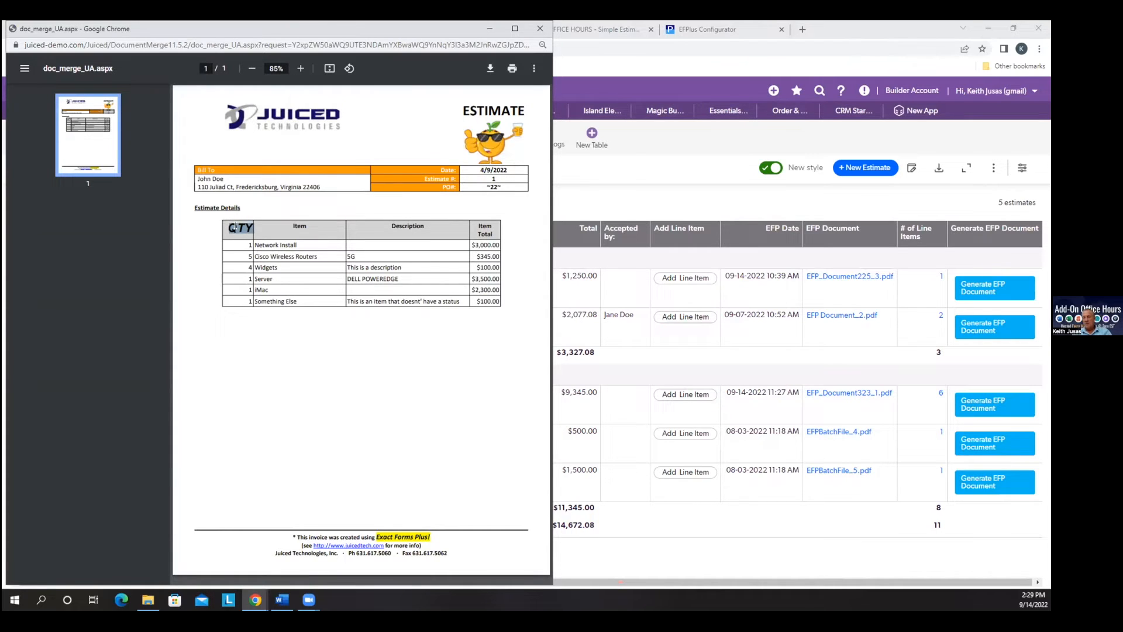
drag(288, 223, 318, 226)
drag(392, 223, 427, 226)
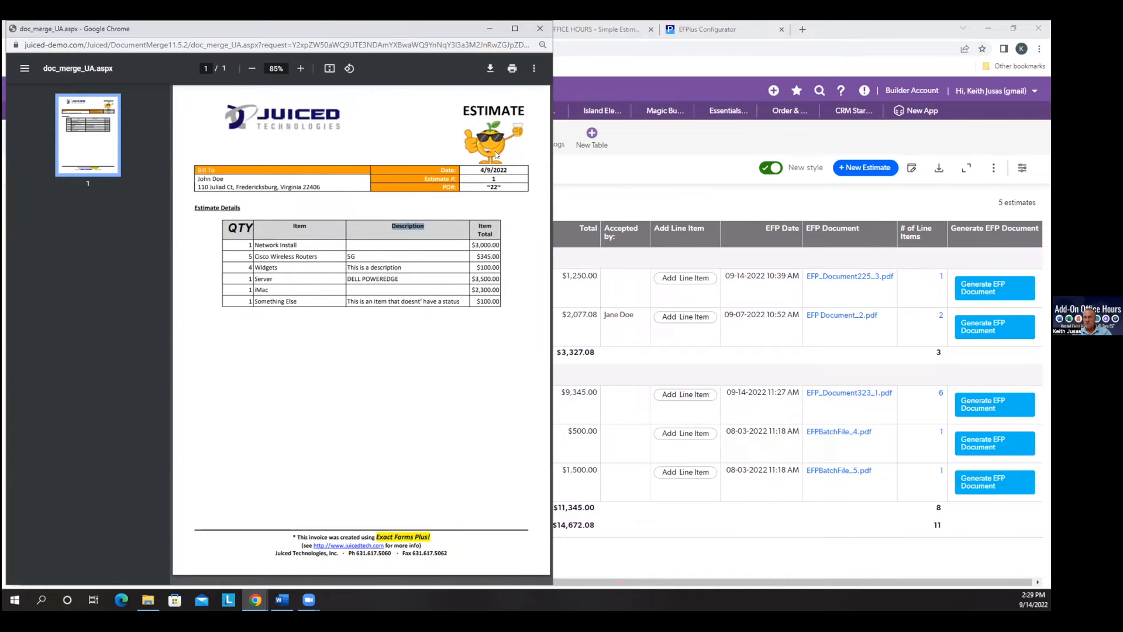
click(540, 28)
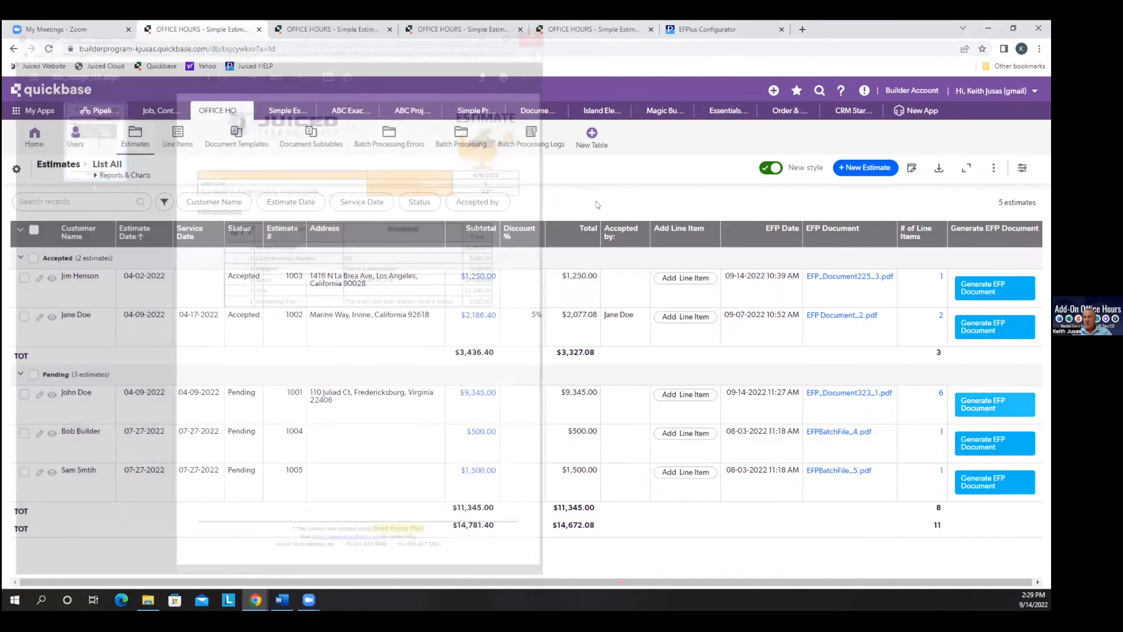
Step: Reopen the Line Items subtable's BETA configuration from the Estimate Template and view its subtable fields and its sorting and grouping options
click(342, 29)
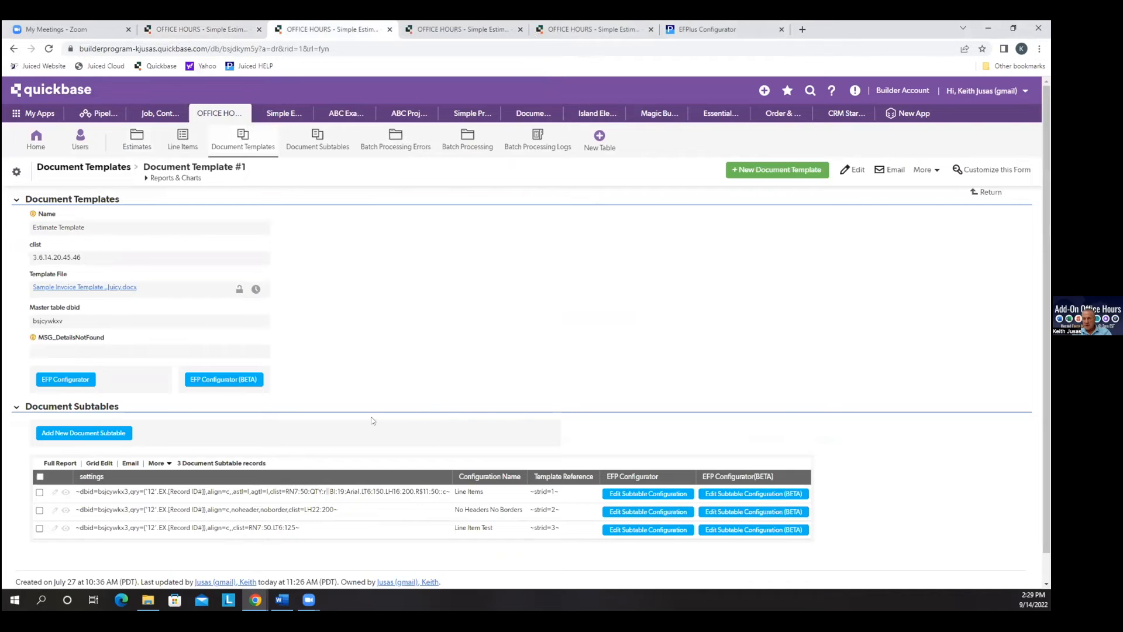
click(766, 495)
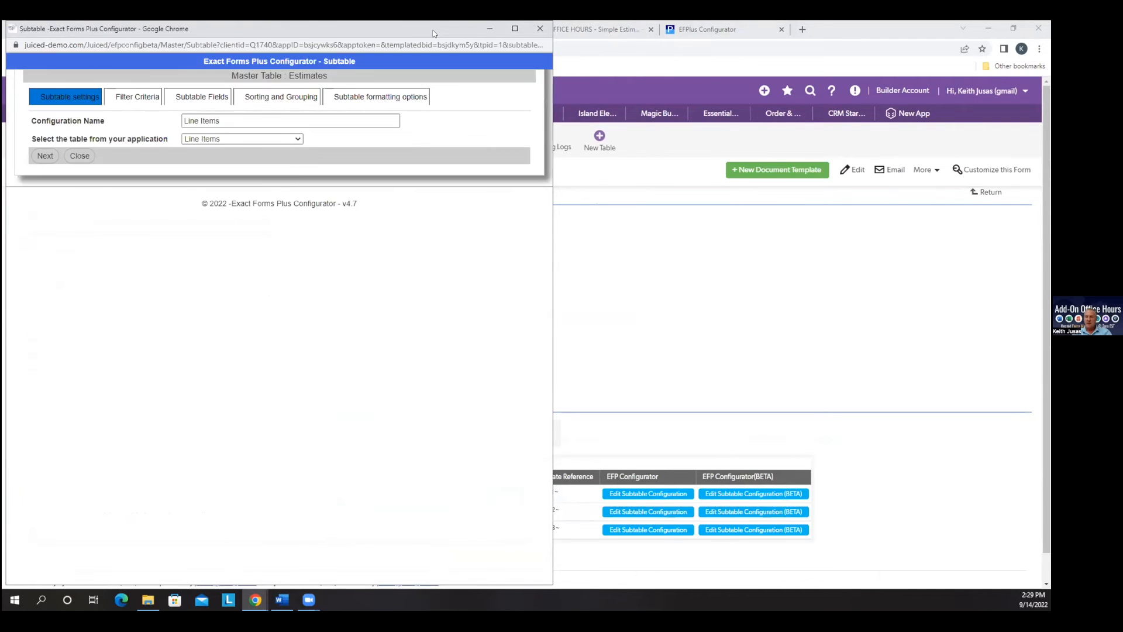
drag(438, 30, 519, 29)
click(287, 91)
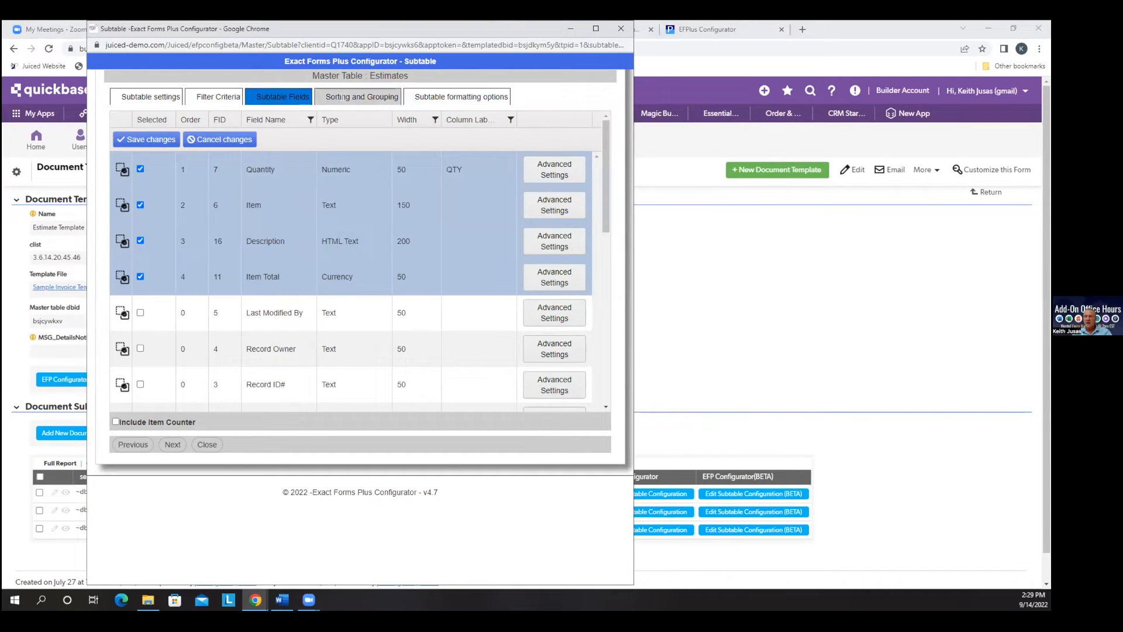
click(389, 97)
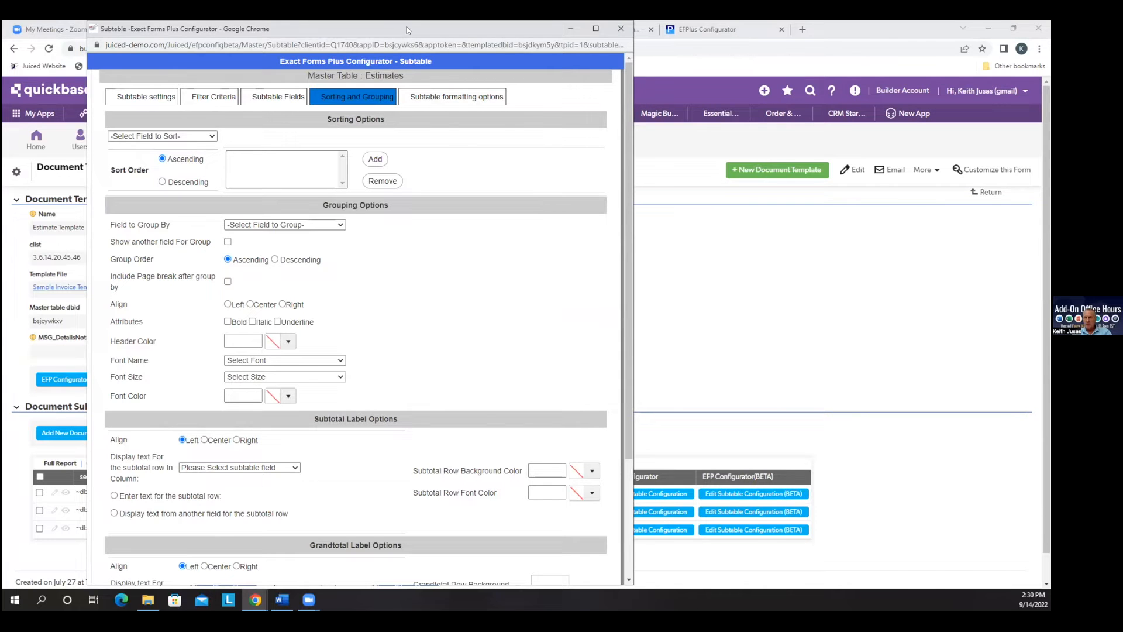
drag(409, 29, 693, 51)
Step: Open estimate 1001's line items, examine the RowColor field's formula based on Item Status, and save the field properties
click(199, 31)
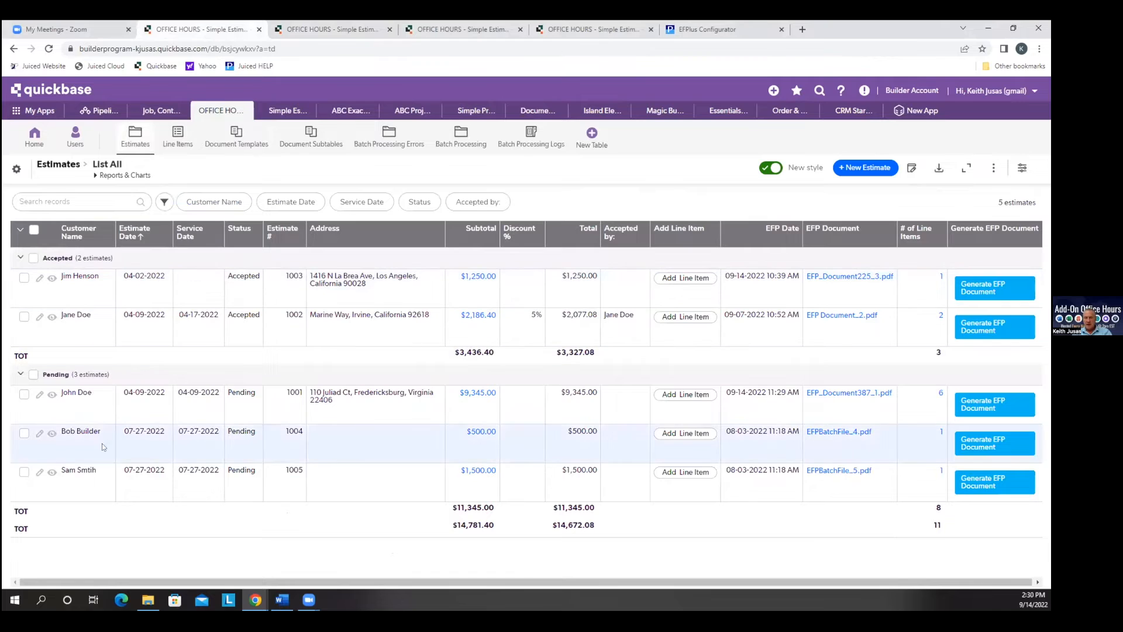
click(941, 393)
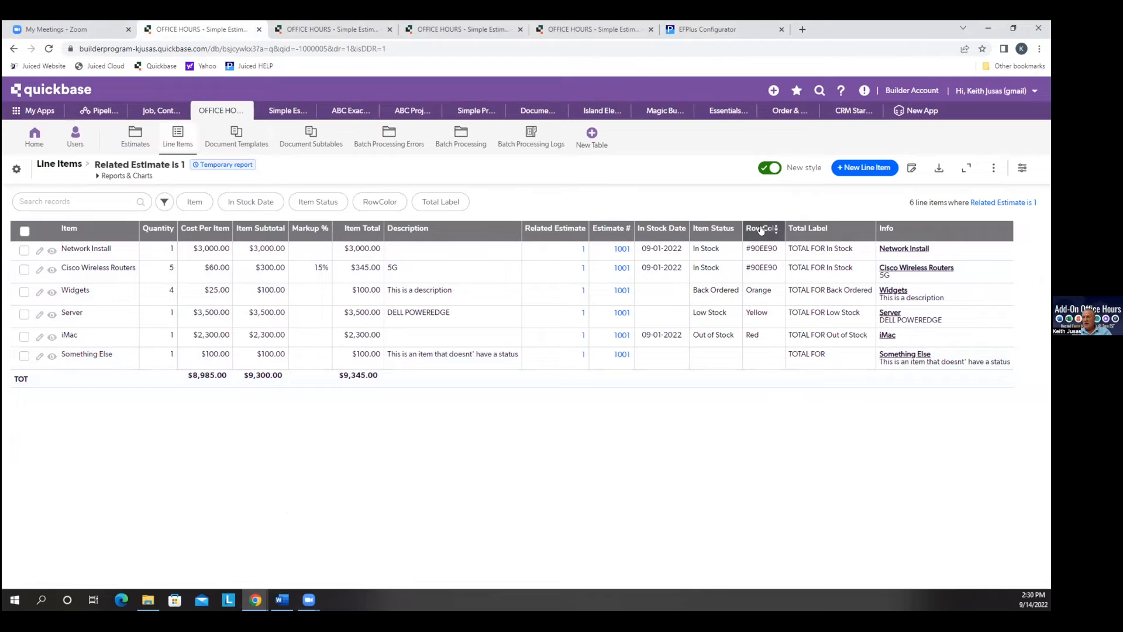
click(775, 235)
click(759, 353)
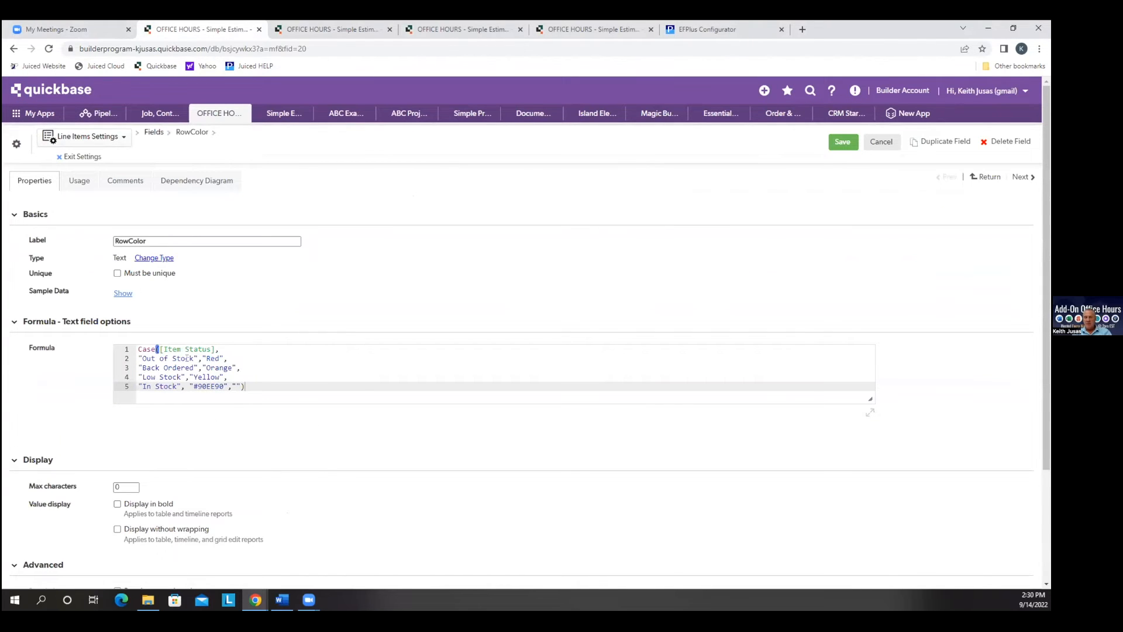
drag(194, 358, 142, 358)
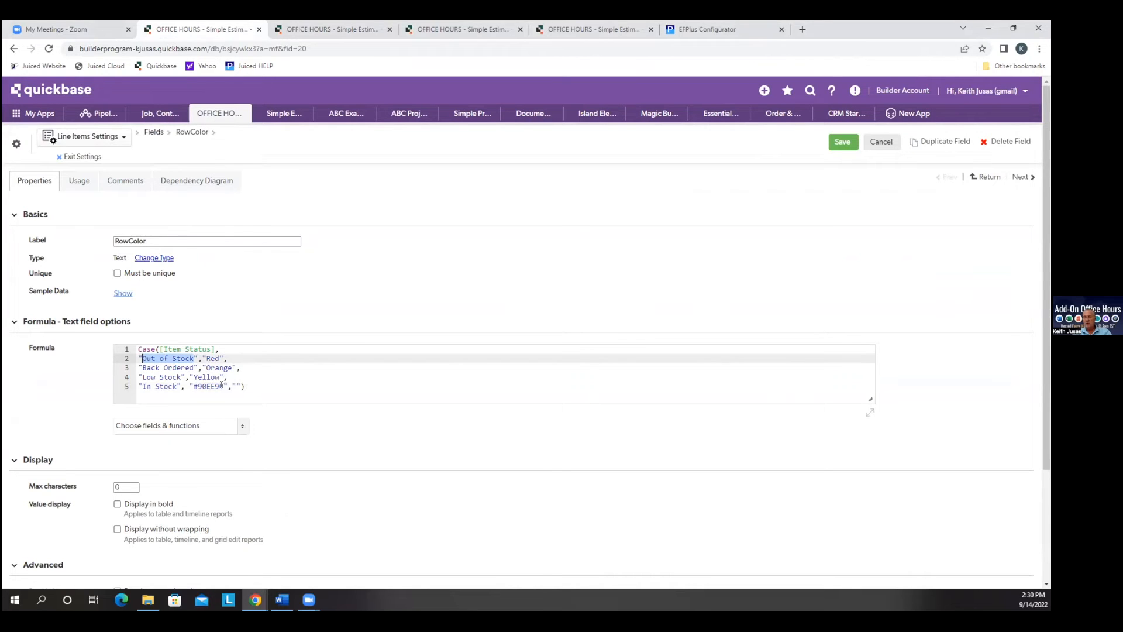
click(843, 142)
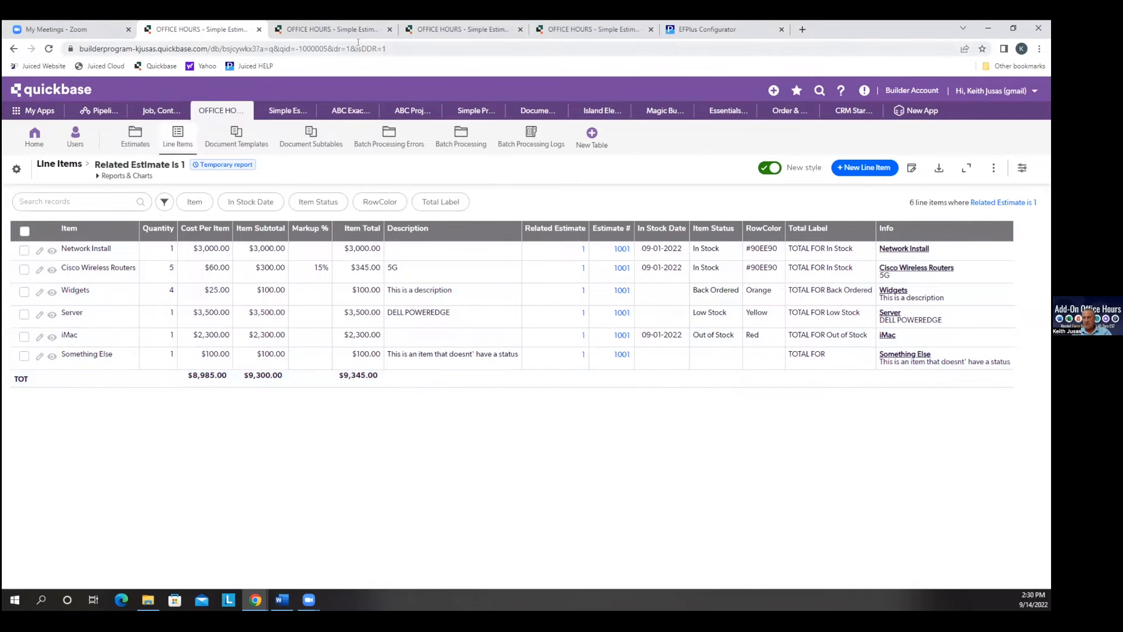
Step: Return to the subtable configurator, set Dynamic Row Shading to the RowColor field, save the configuration, and close it
mouse_move(248, 600)
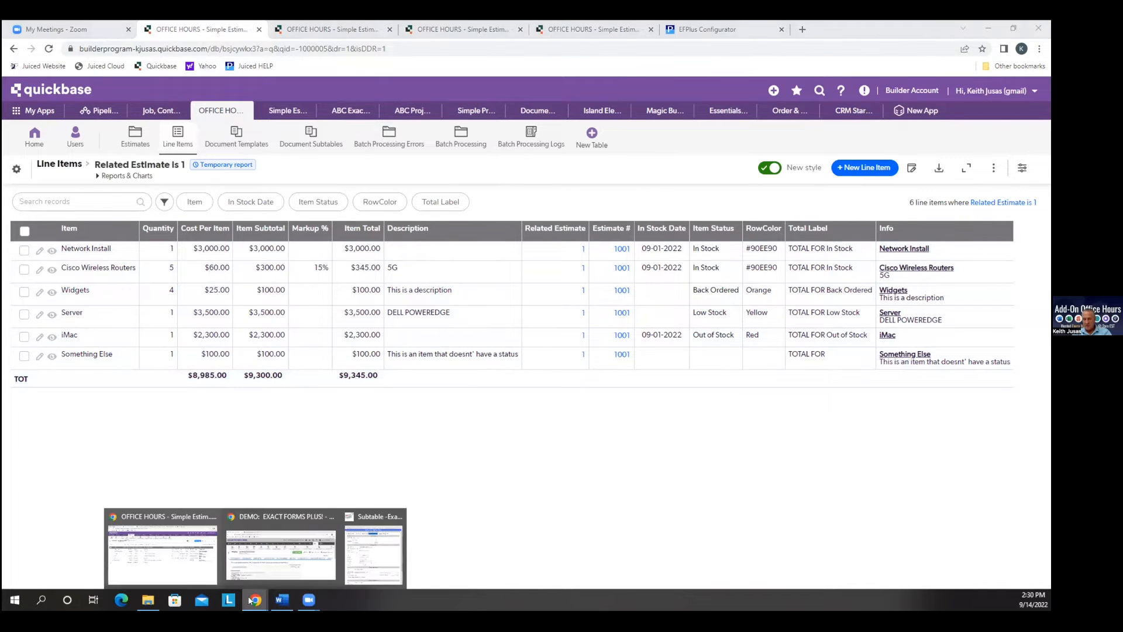
click(378, 550)
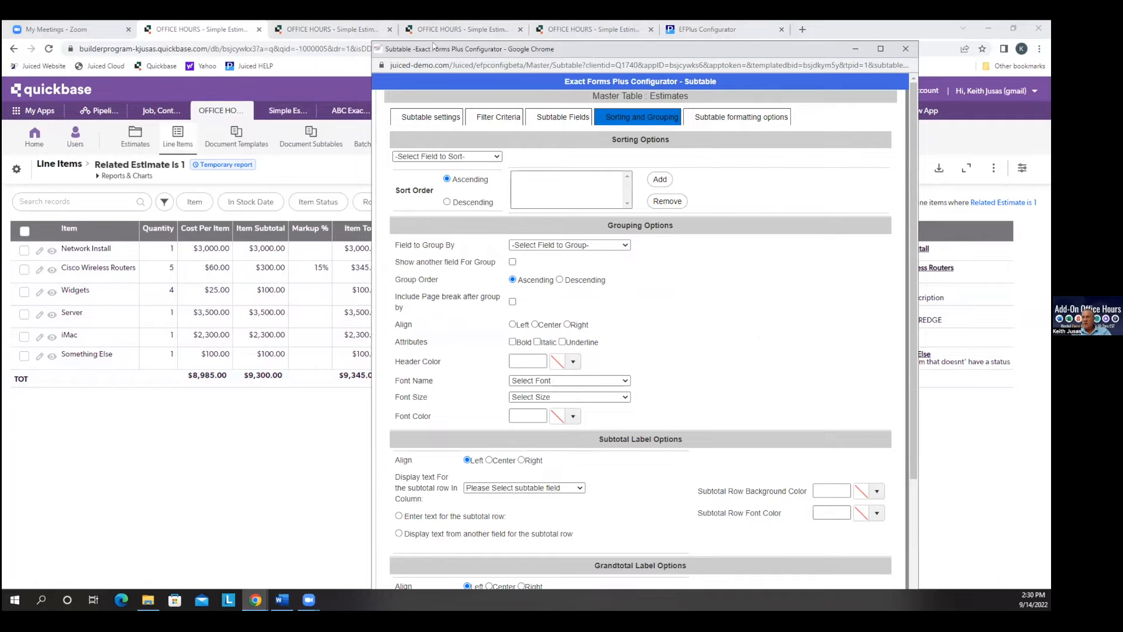
drag(423, 47, 332, 27)
click(654, 98)
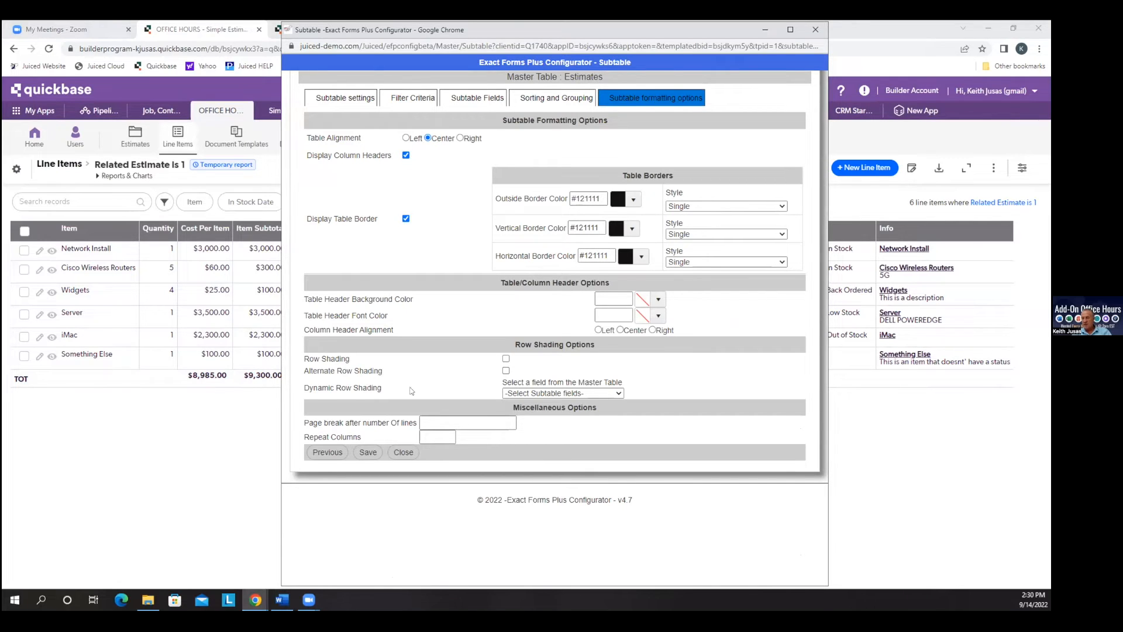
click(618, 393)
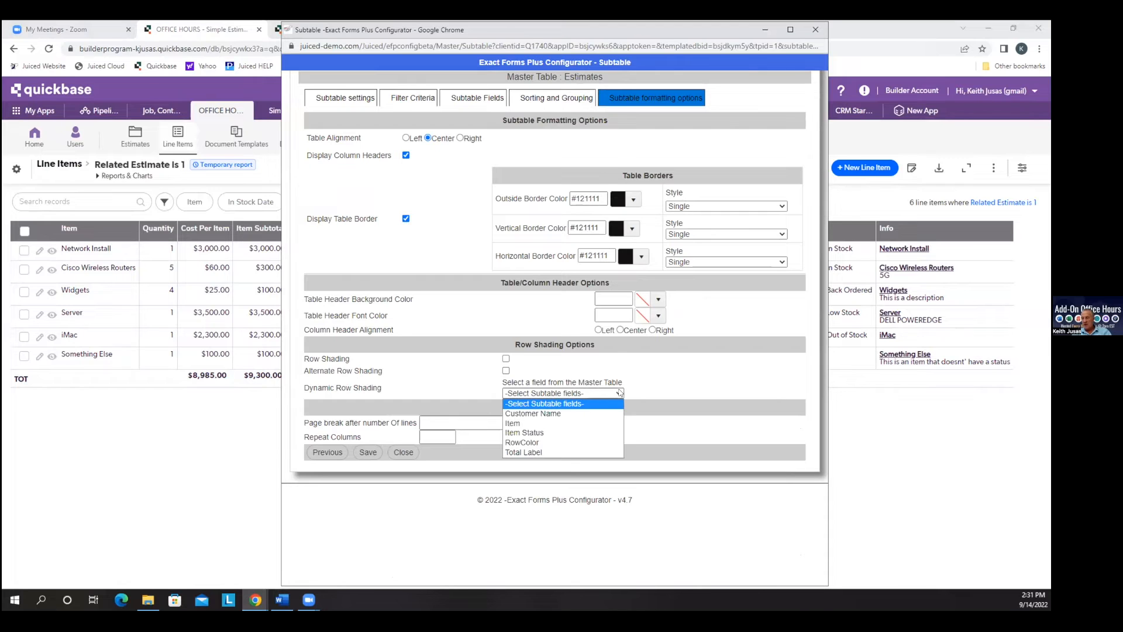
click(577, 443)
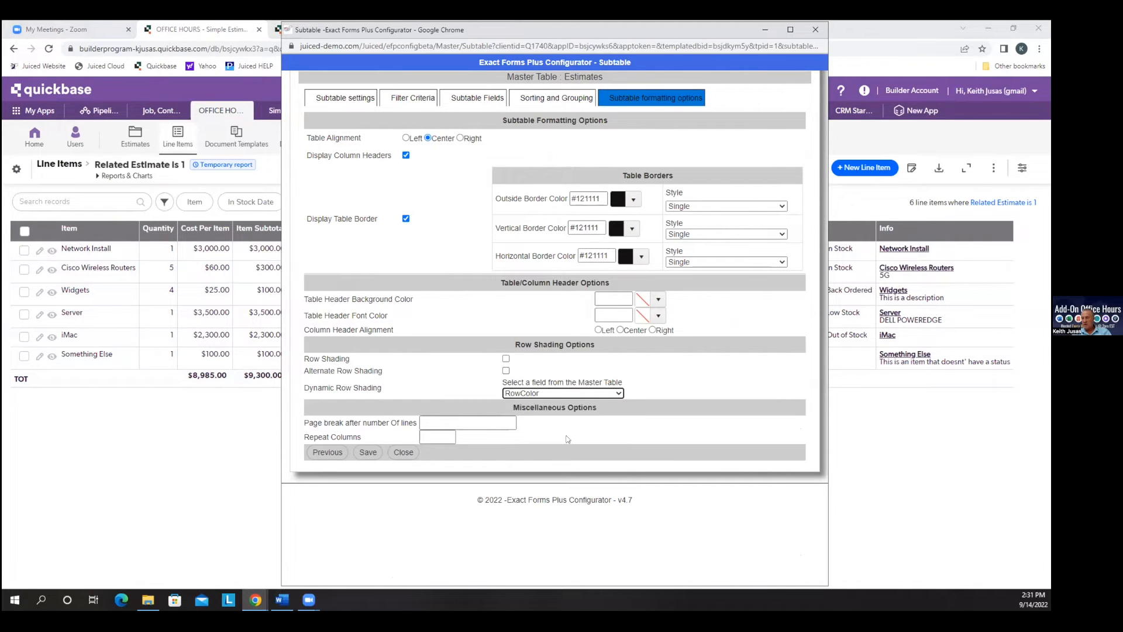
click(368, 453)
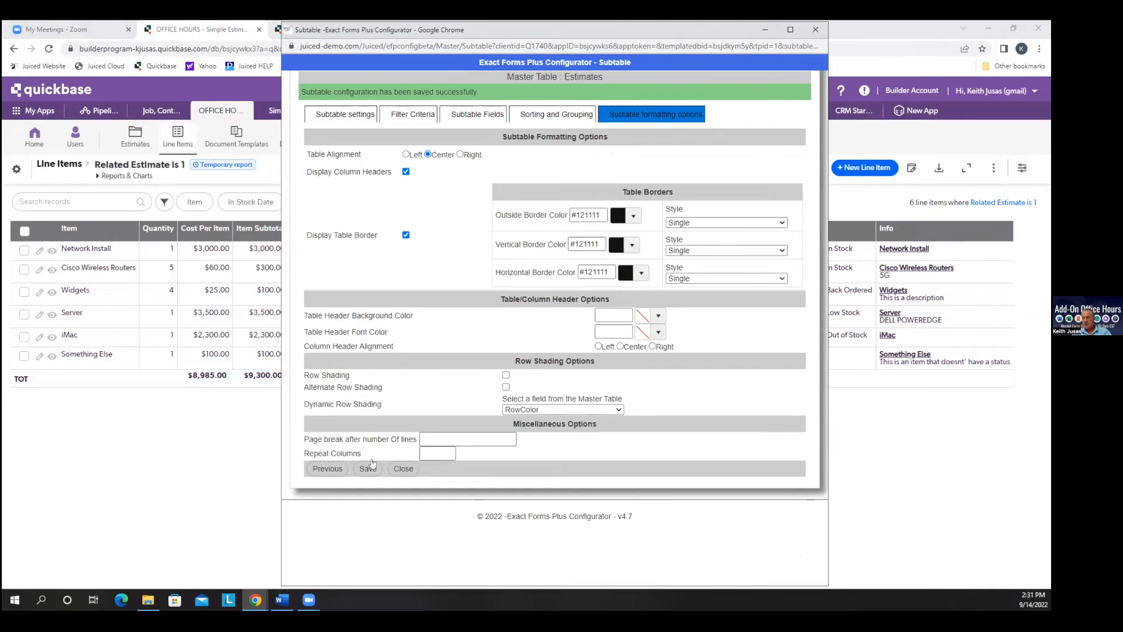
click(815, 29)
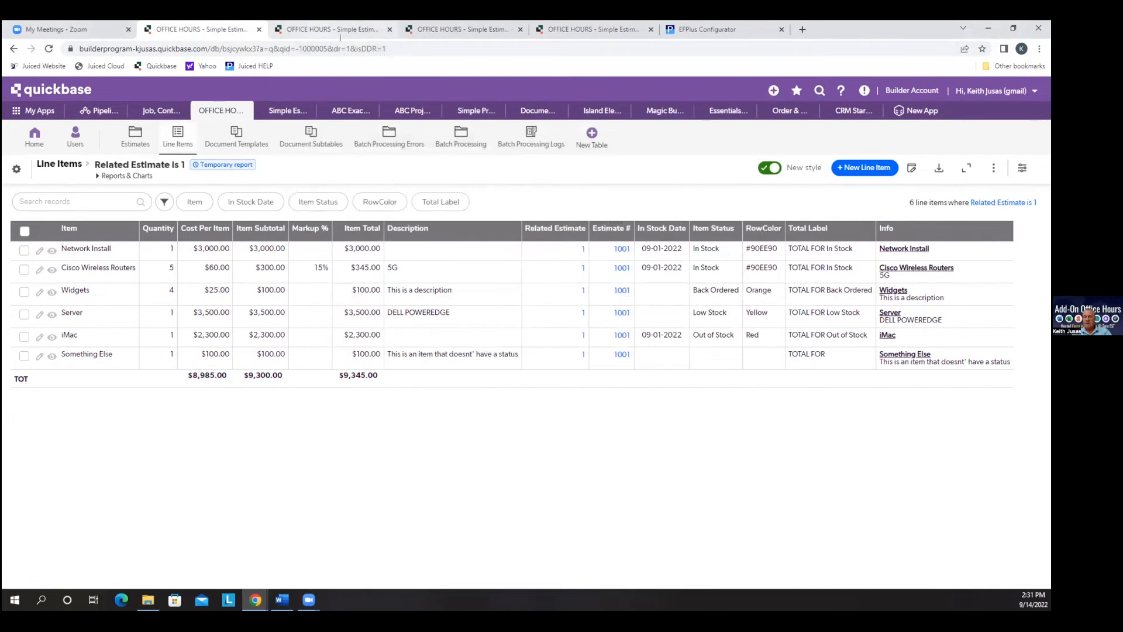
Step: Generate estimate 1001's EFP document with the dynamic row shading, inspect the QTY header and line item rows, and close the preview
click(322, 30)
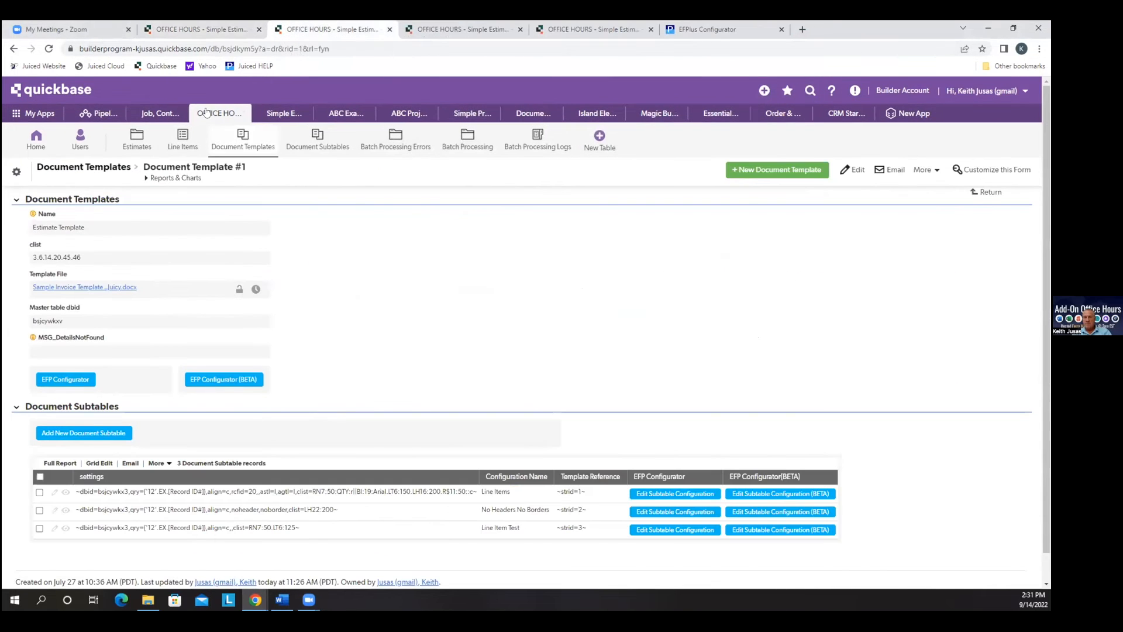
click(138, 142)
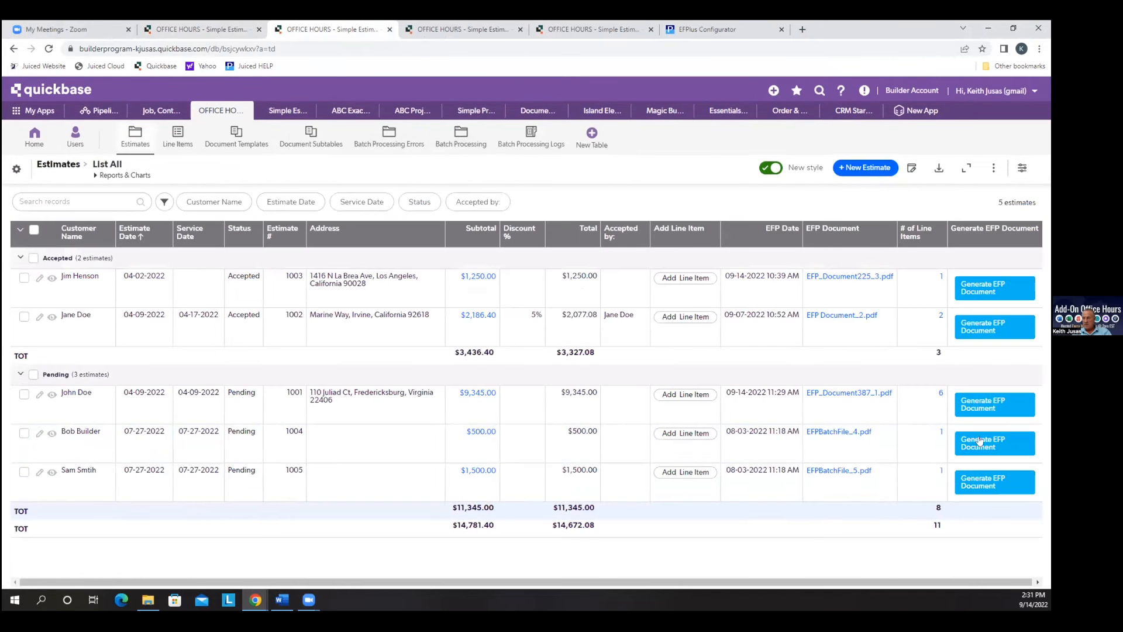
click(987, 404)
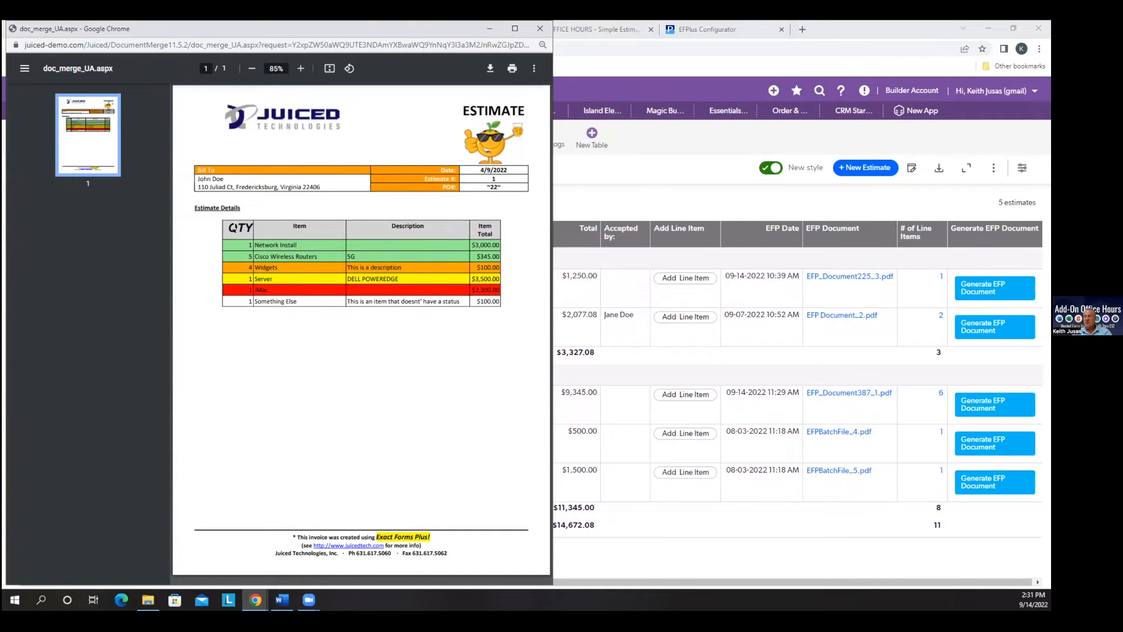
drag(229, 228, 252, 227)
drag(485, 301, 497, 301)
click(540, 31)
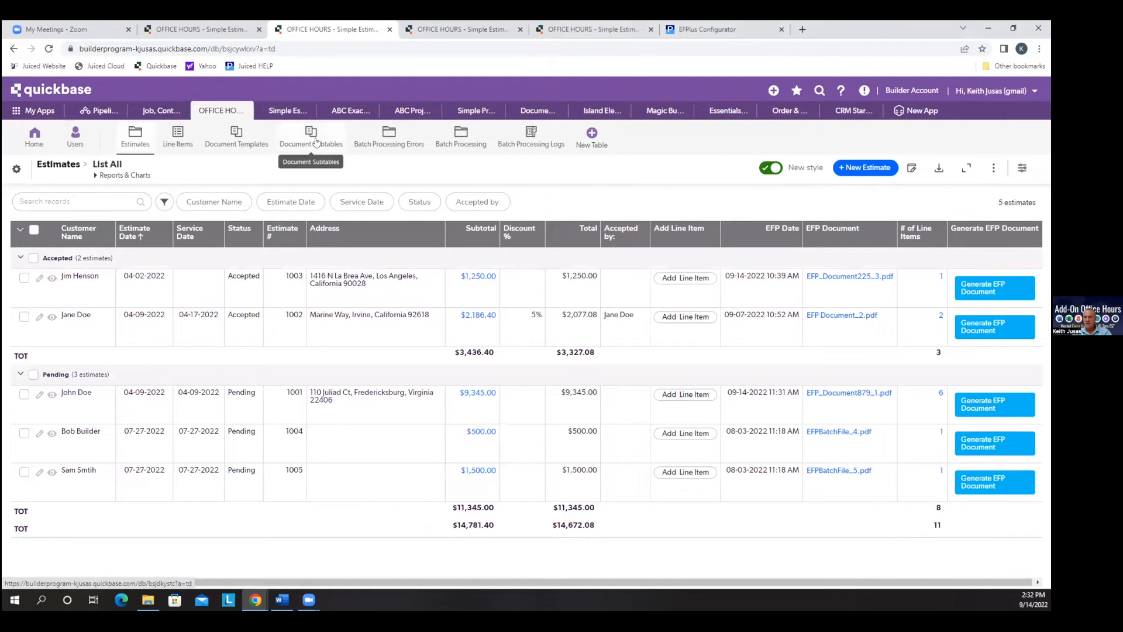
Step: Open the Line Items subtable's BETA configuration from the Estimate Template record and show its subtable fields
click(245, 145)
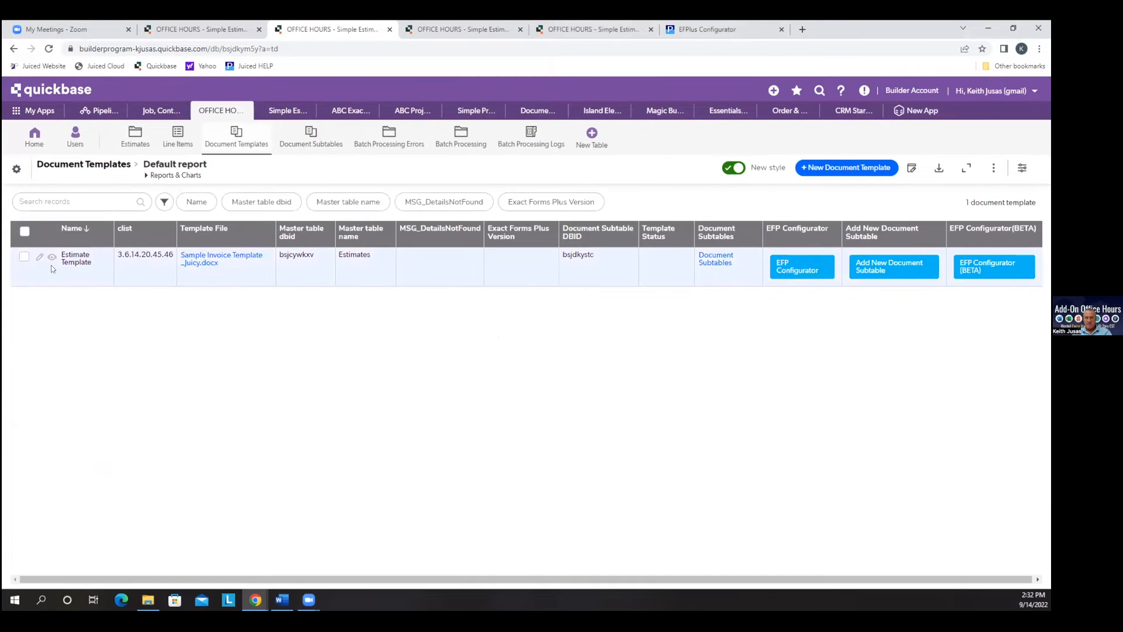
click(52, 257)
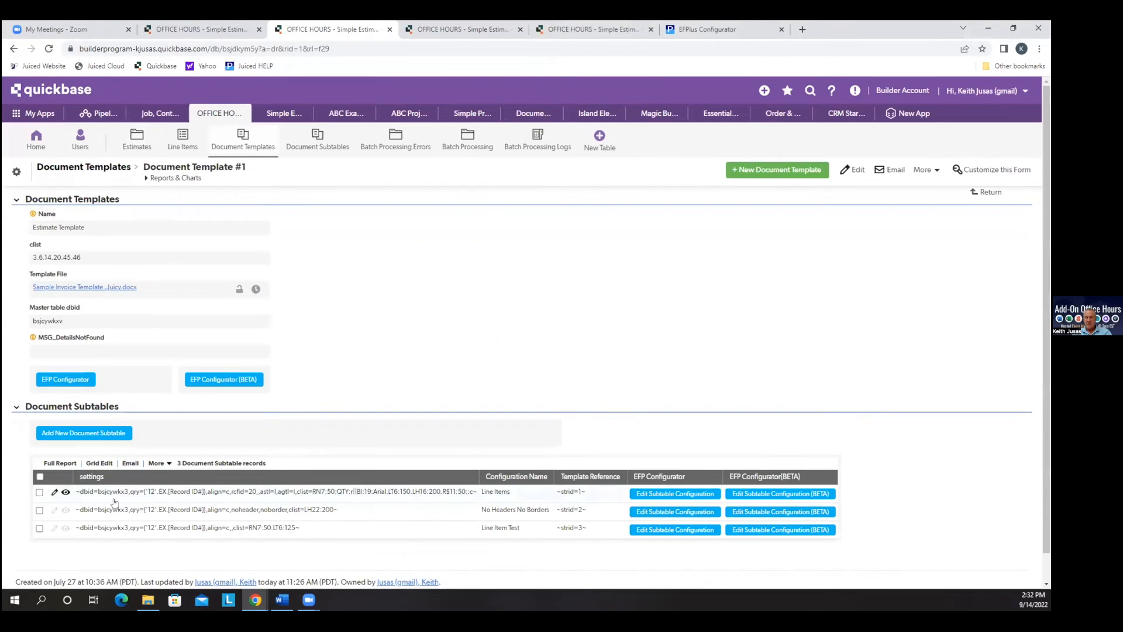
click(779, 494)
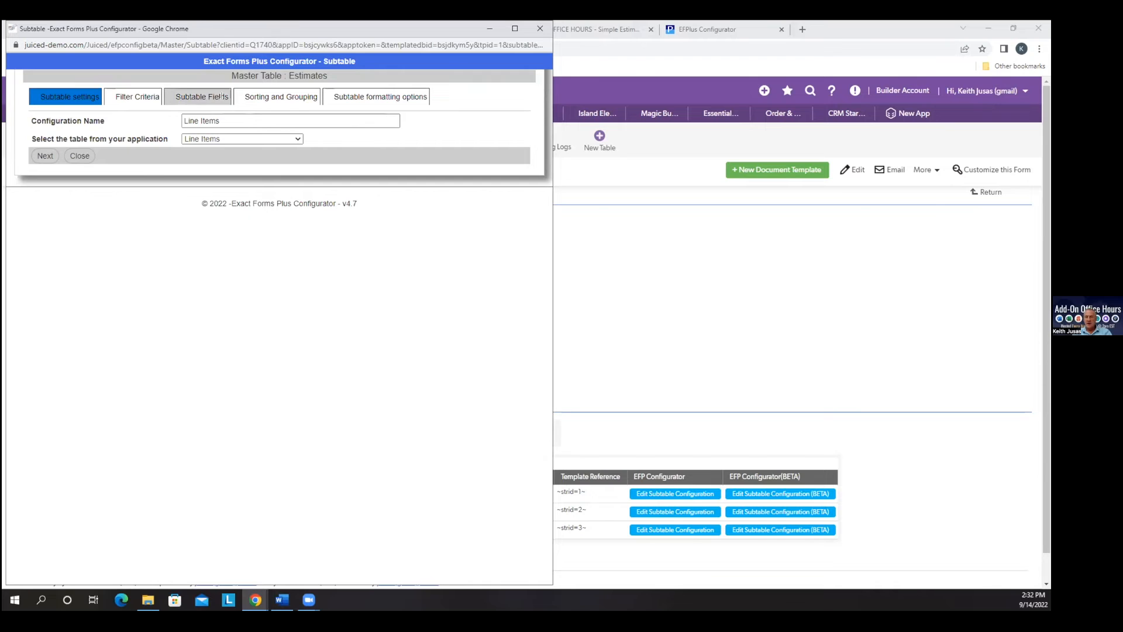
click(202, 96)
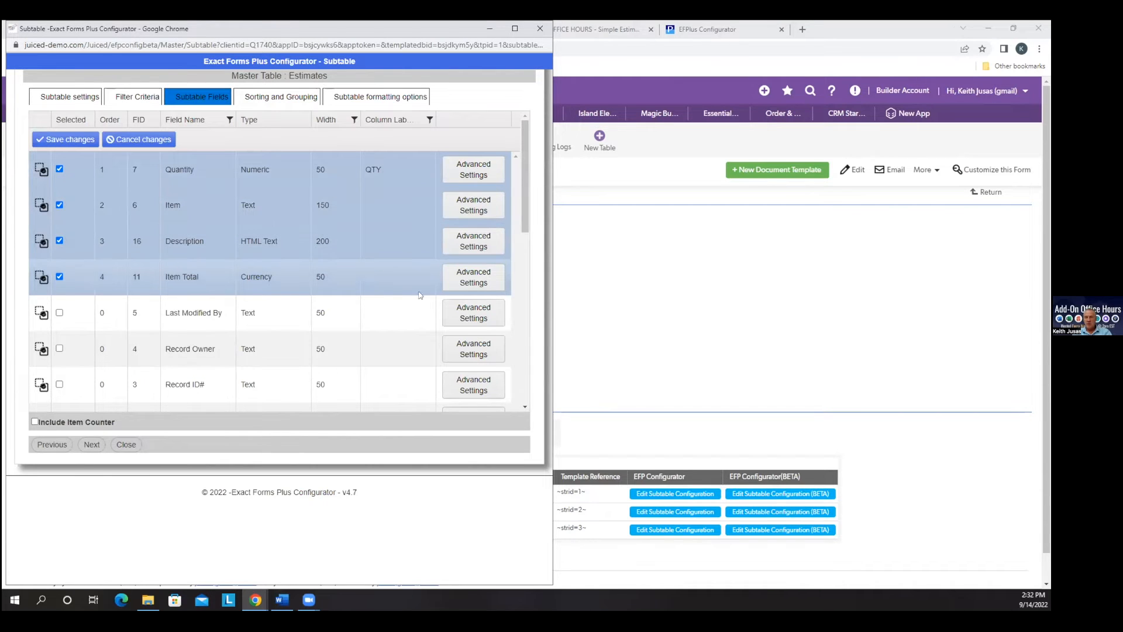
Step: Enable Grandtotal in the Item Total field's advanced settings, apply the field changes, and save the subtable configuration
click(479, 278)
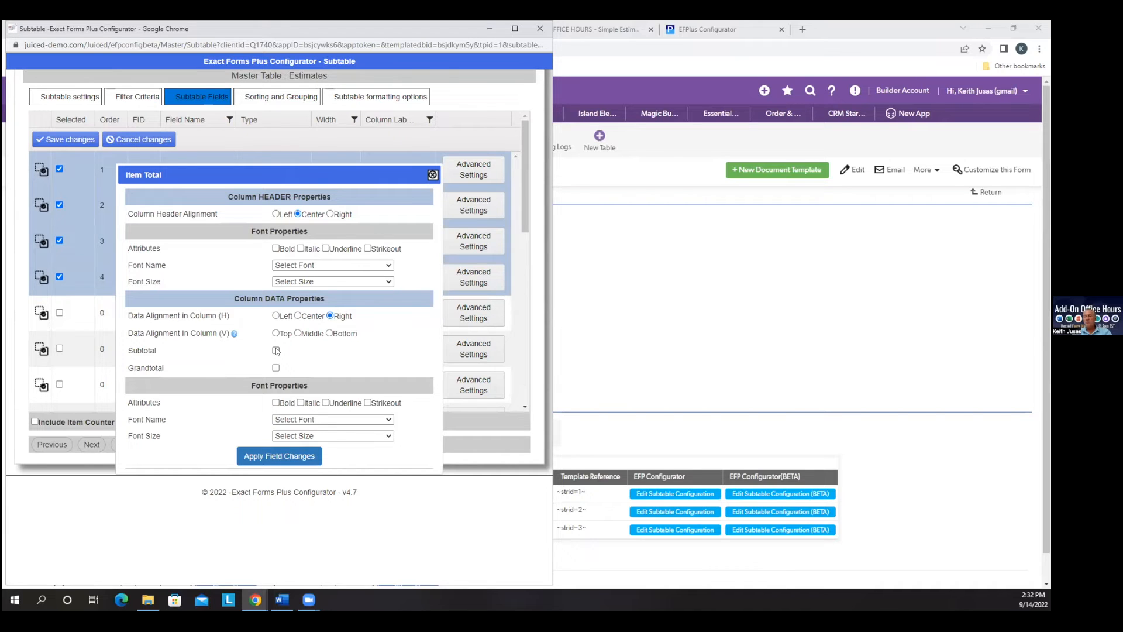
click(276, 368)
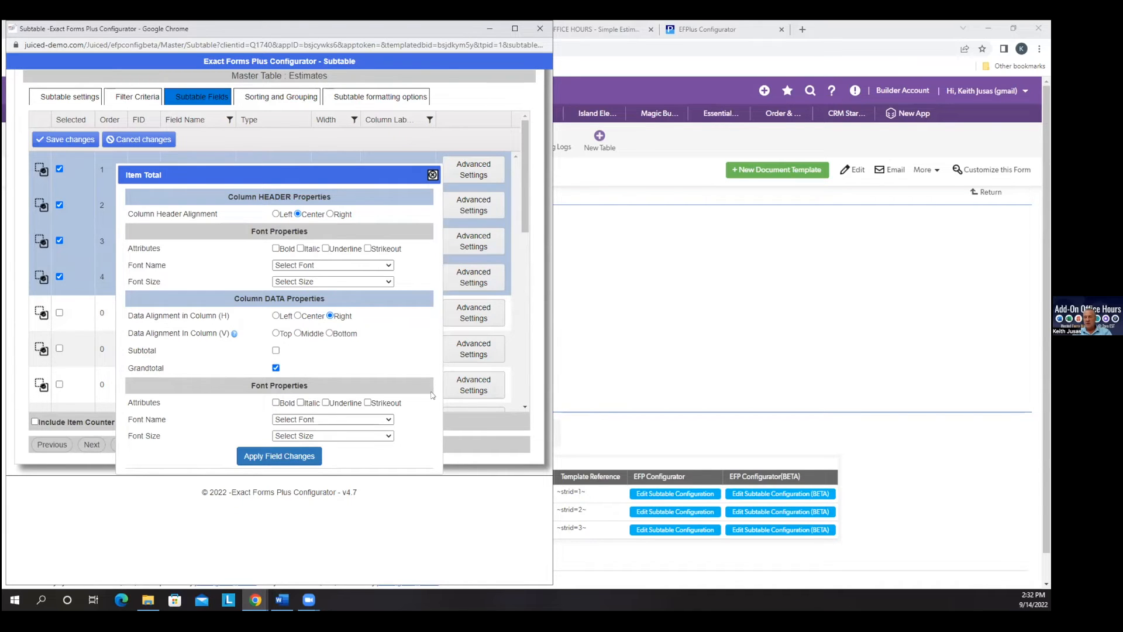
click(276, 366)
click(276, 367)
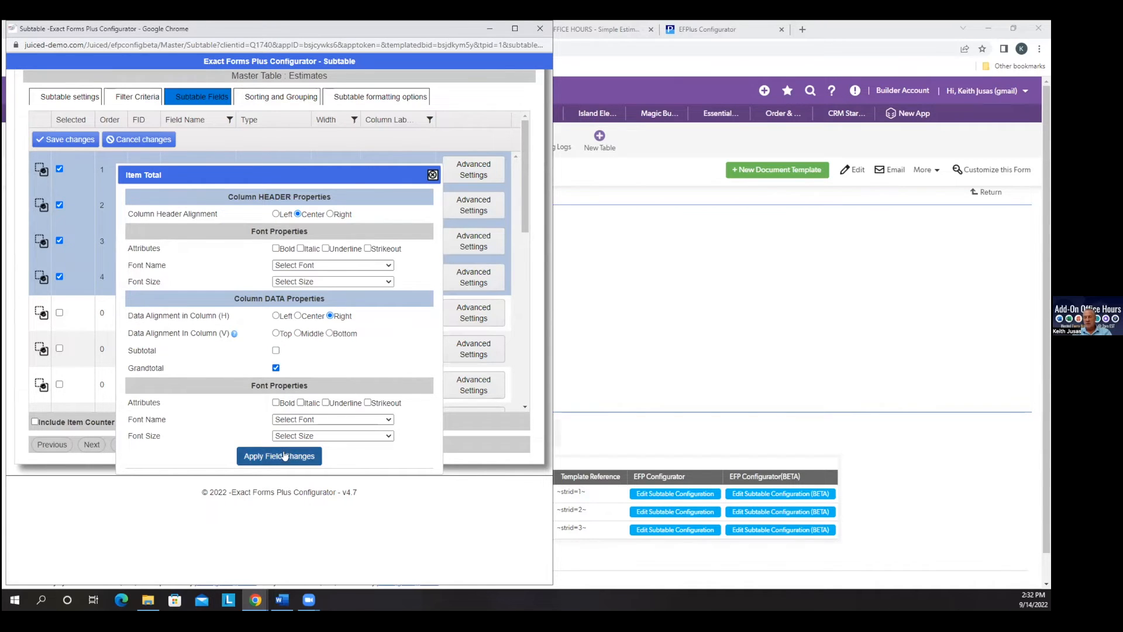
click(283, 456)
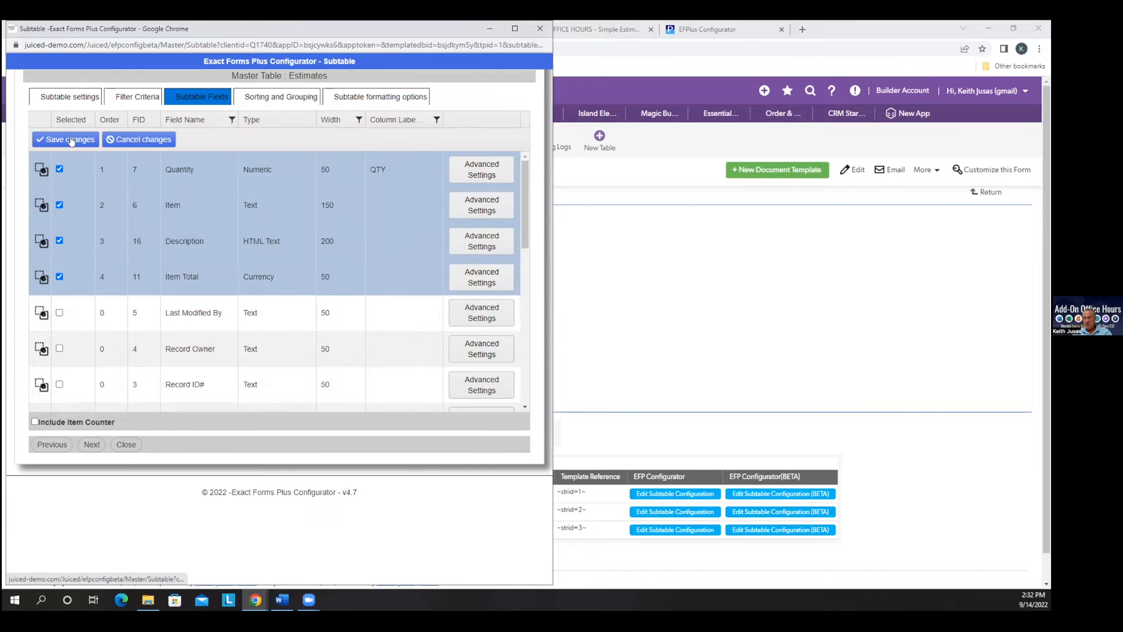
click(72, 141)
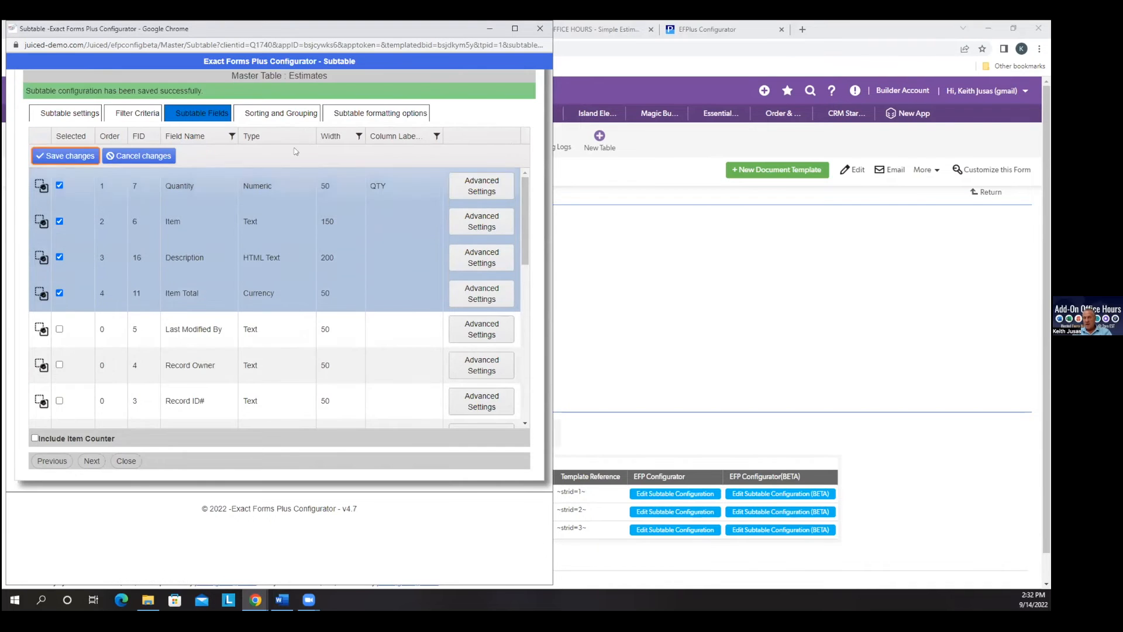
Step: In the Grandtotal Label Options, display the grandtotal row's label in the Description column with the custom text TOTAL
click(294, 111)
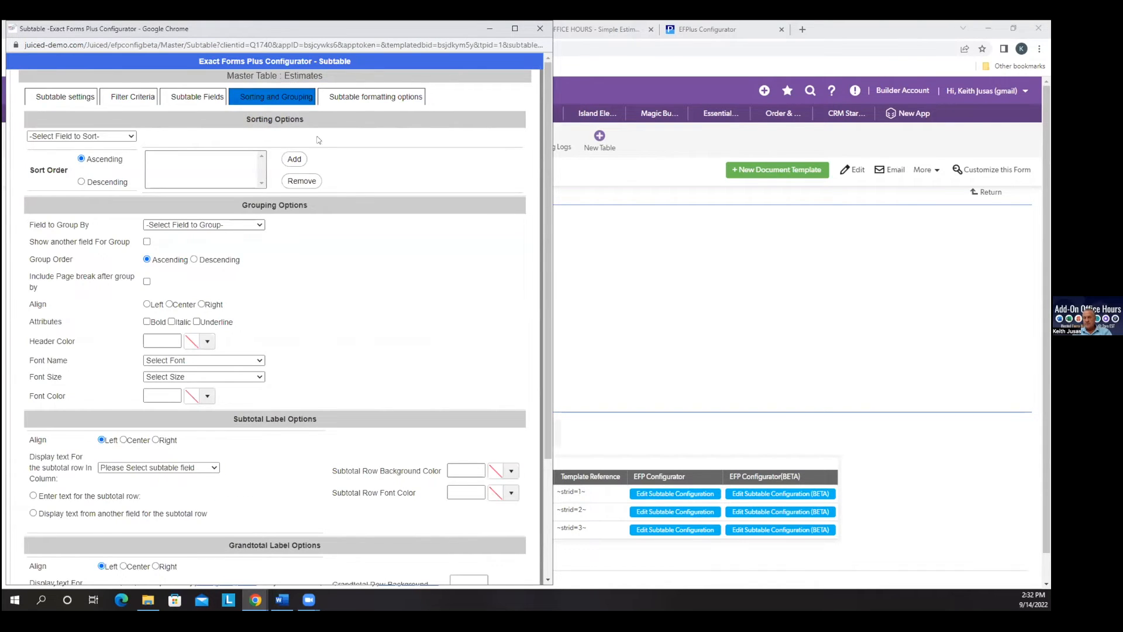
scroll(373, 333, down, 2)
scroll(370, 333, down, 1)
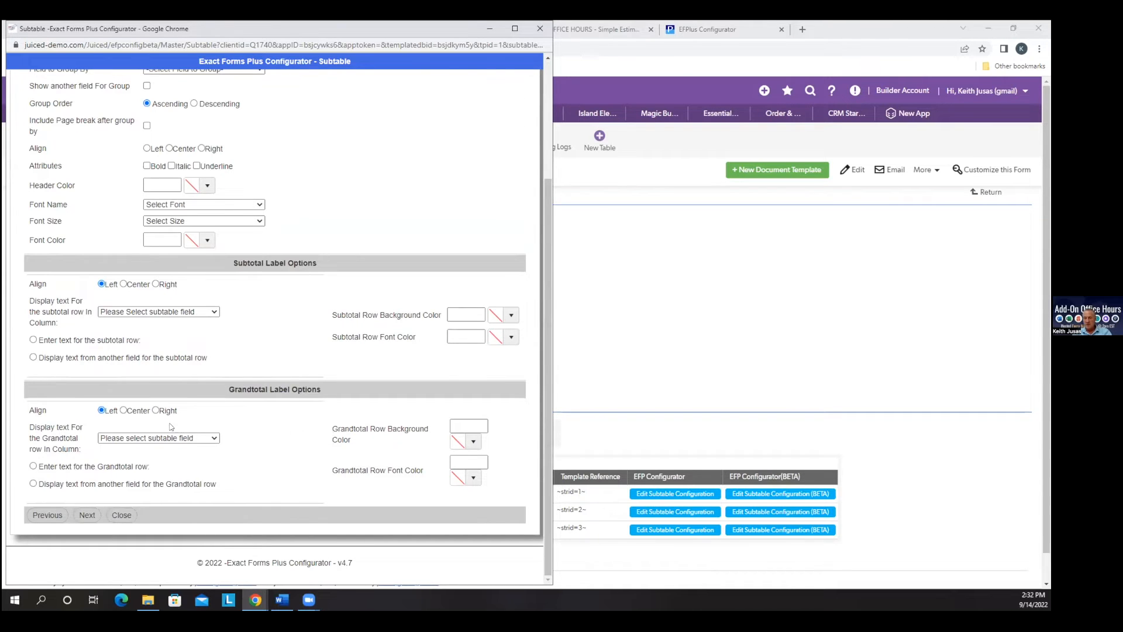
drag(415, 26, 463, 40)
click(255, 115)
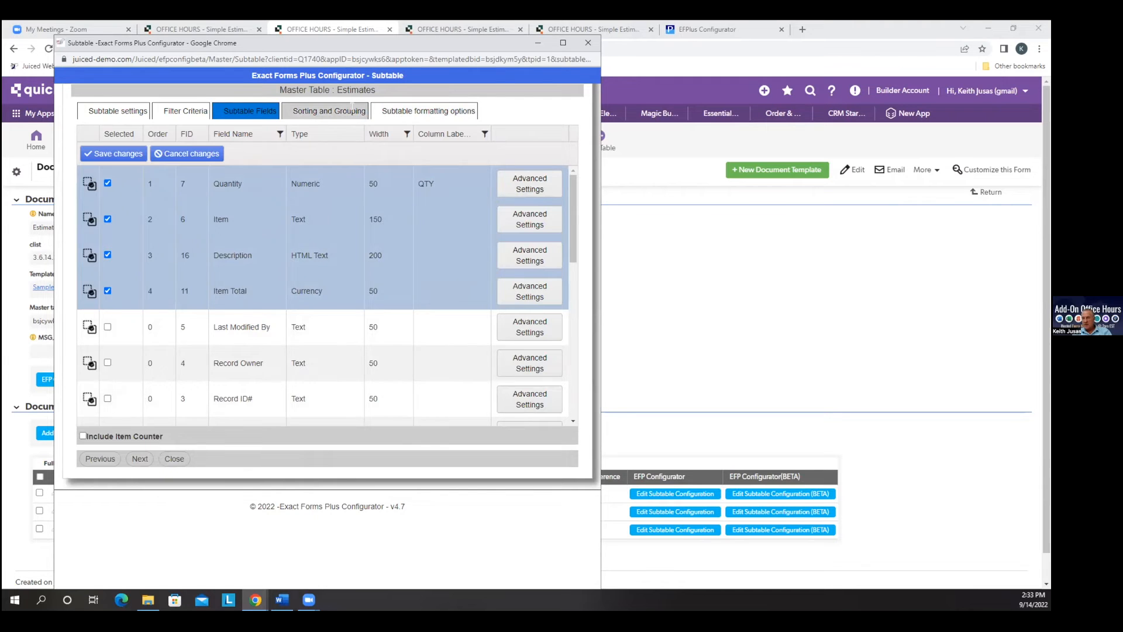
click(352, 107)
scroll(388, 375, down, 5)
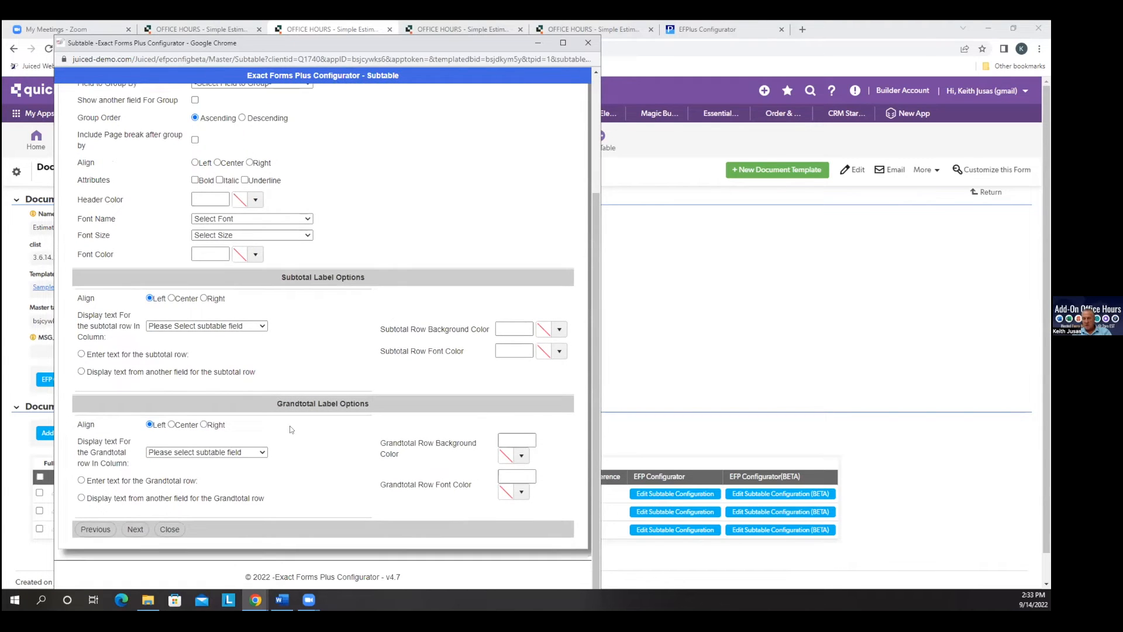
click(262, 453)
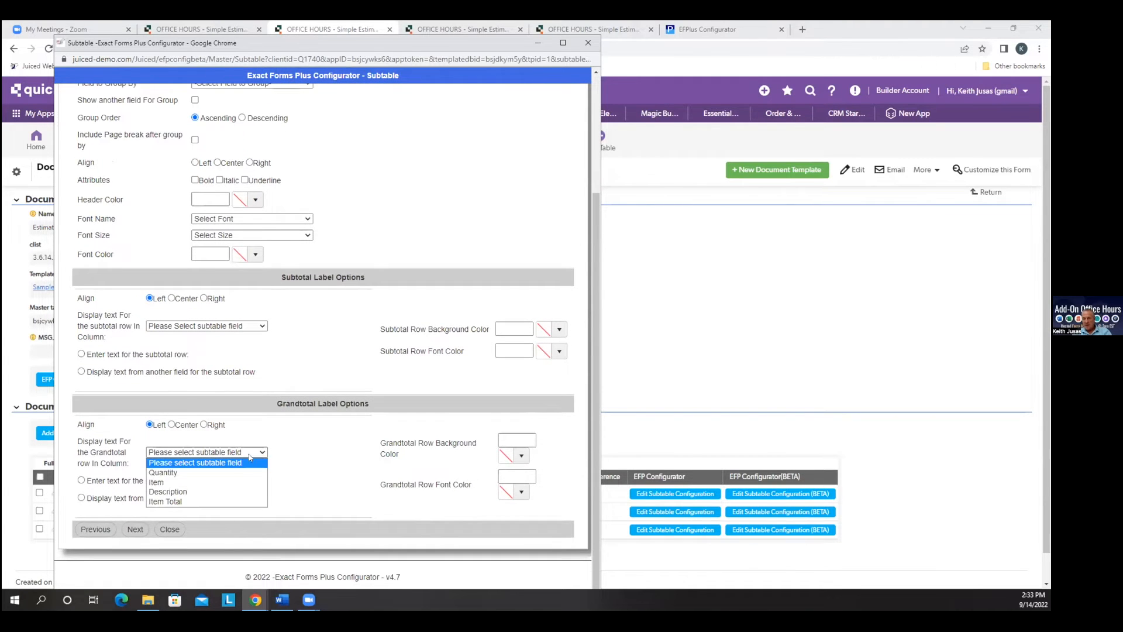
click(215, 496)
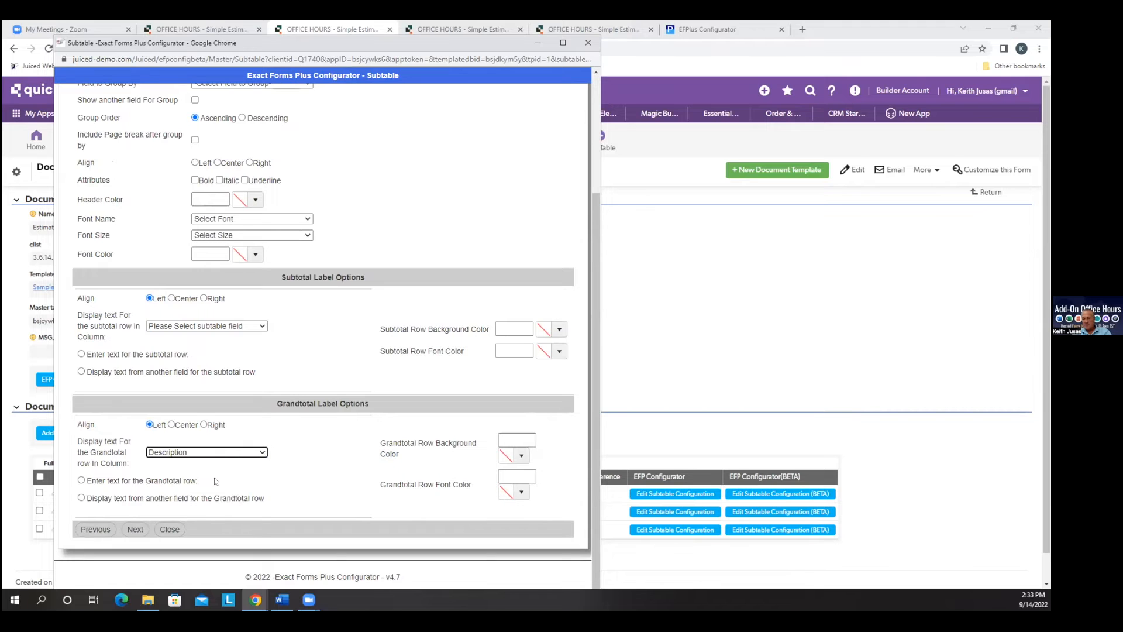
click(82, 480)
click(265, 482)
text(TOT)
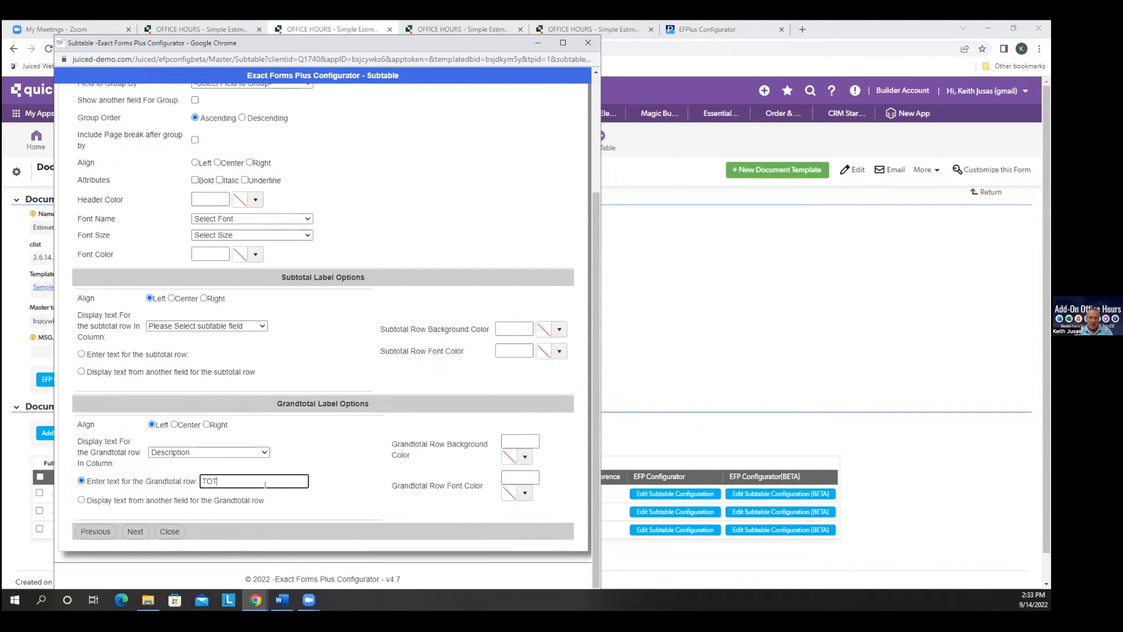
text(AL)
Step: Open the color picker for the Grandtotal Row Background Color
click(524, 455)
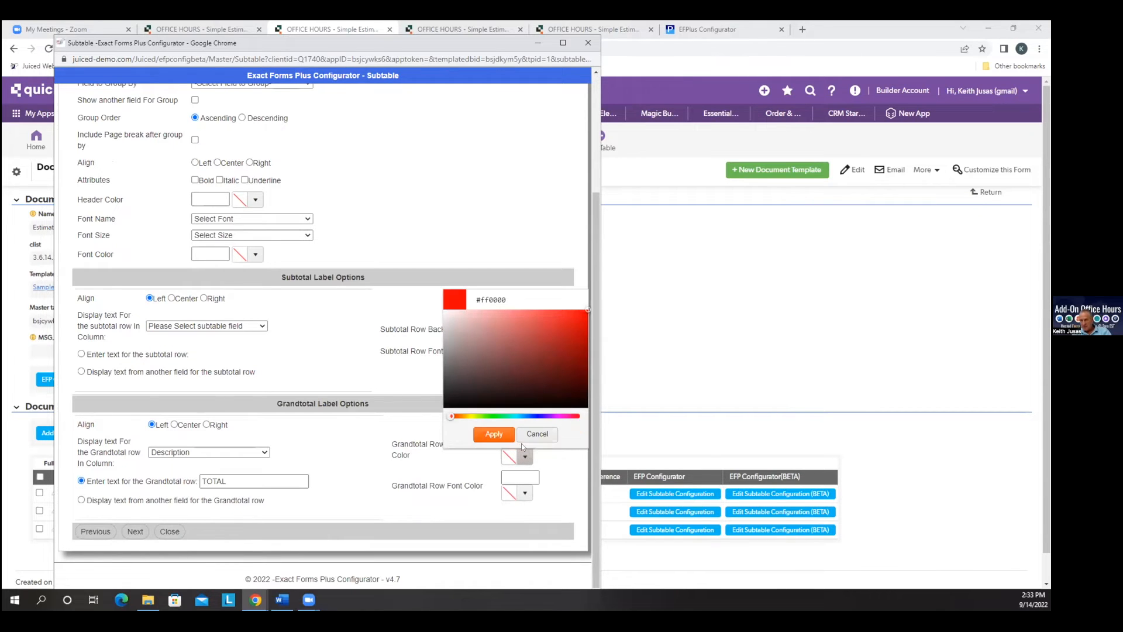
Step: Set the Grandtotal row background color to #f19393, then save the subtable configuration and close the configurator
click(485, 312)
click(496, 314)
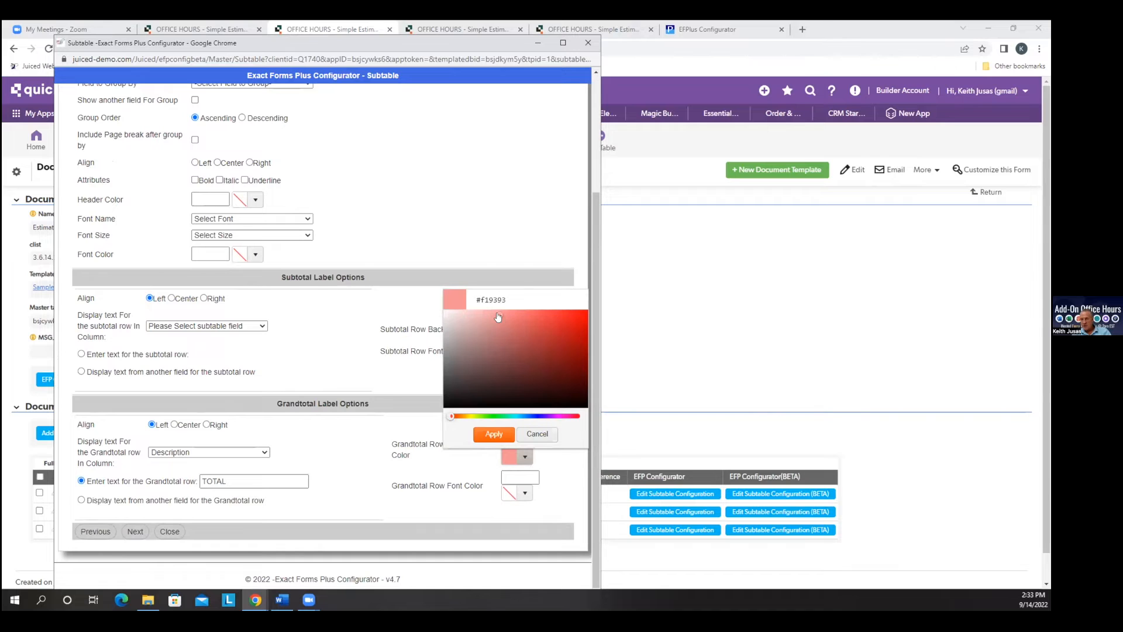
click(494, 434)
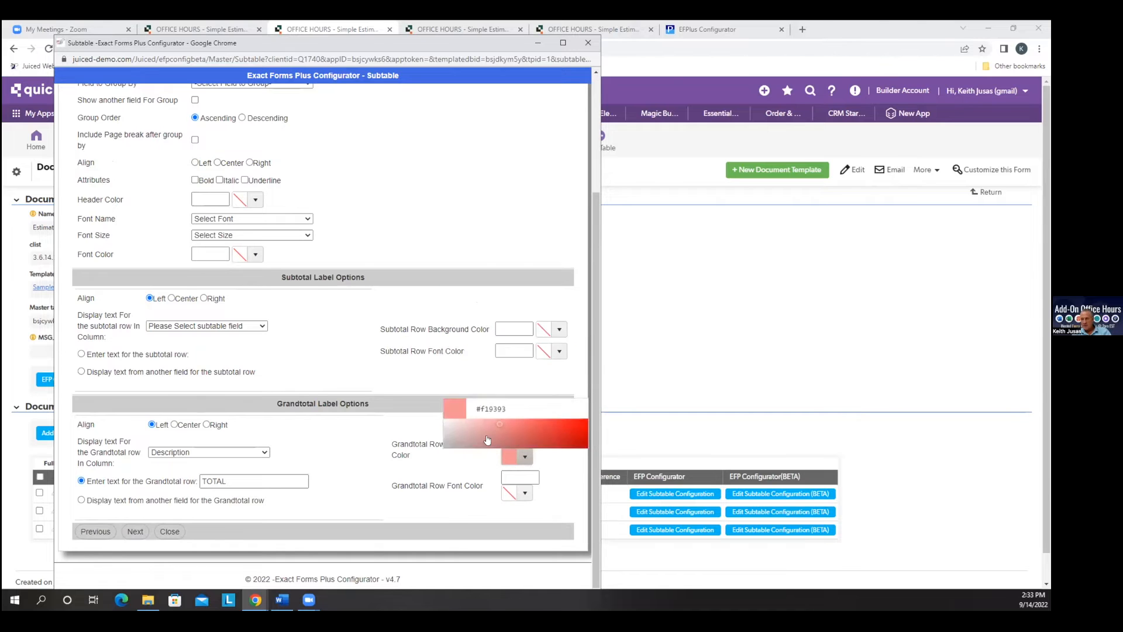
click(134, 531)
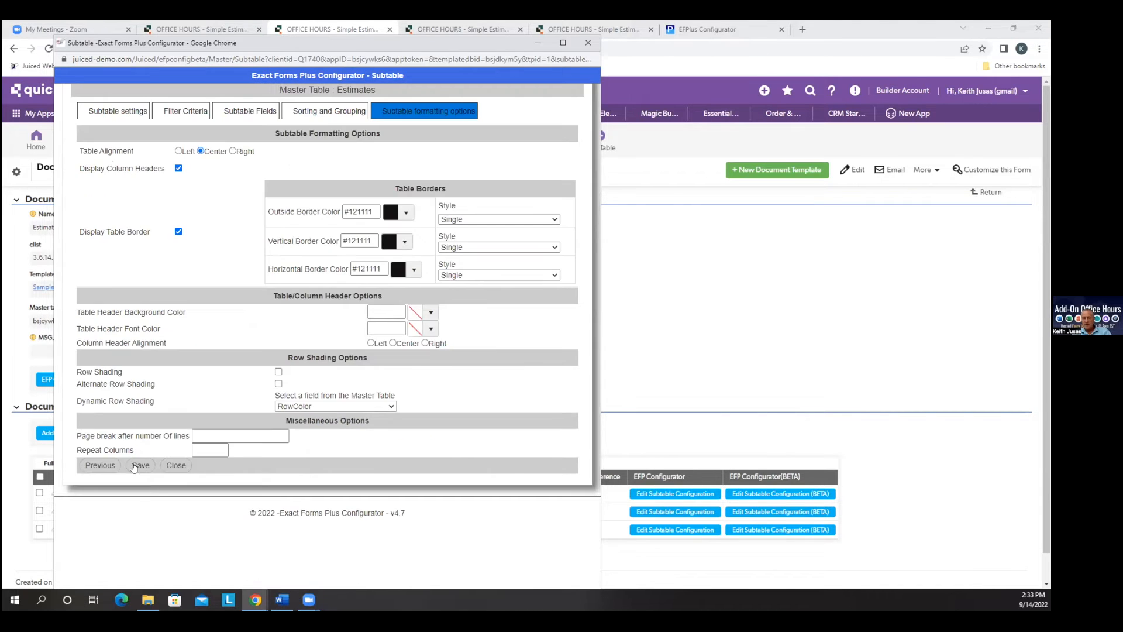
click(137, 467)
click(588, 42)
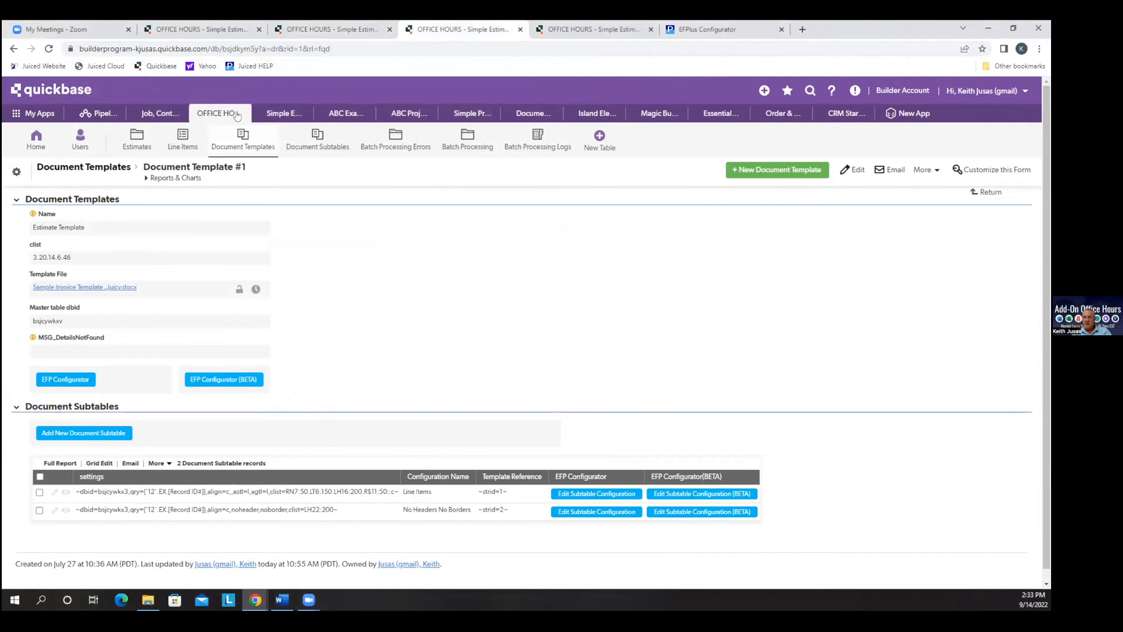
Step: Generate the EFP document for estimate 1001 from the Estimates list and inspect its TOTAL row
click(138, 142)
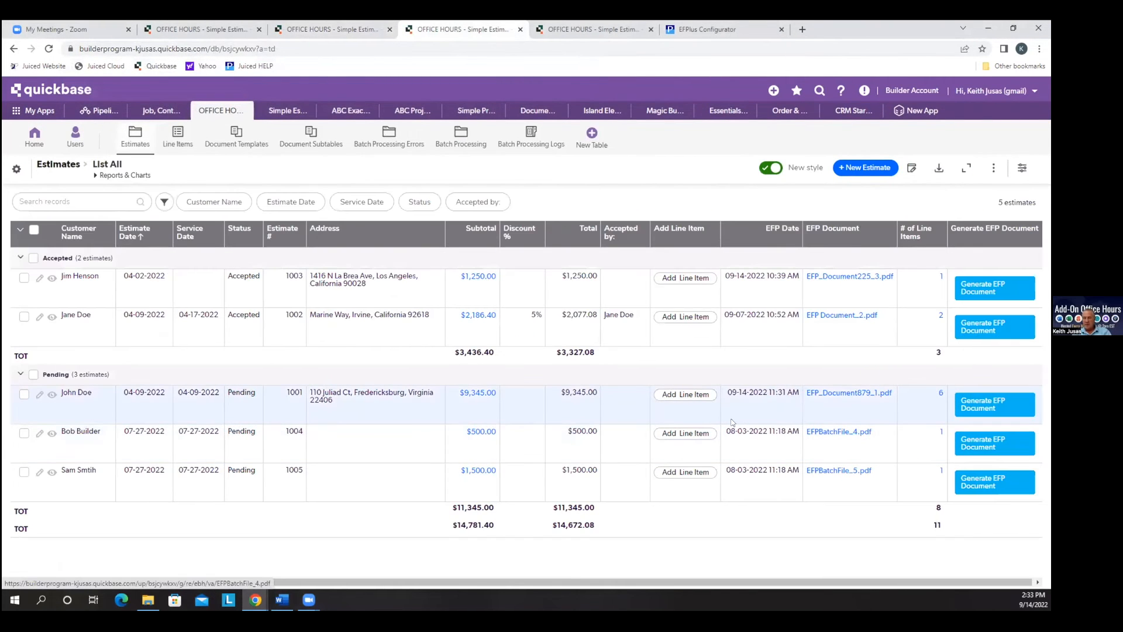
click(969, 403)
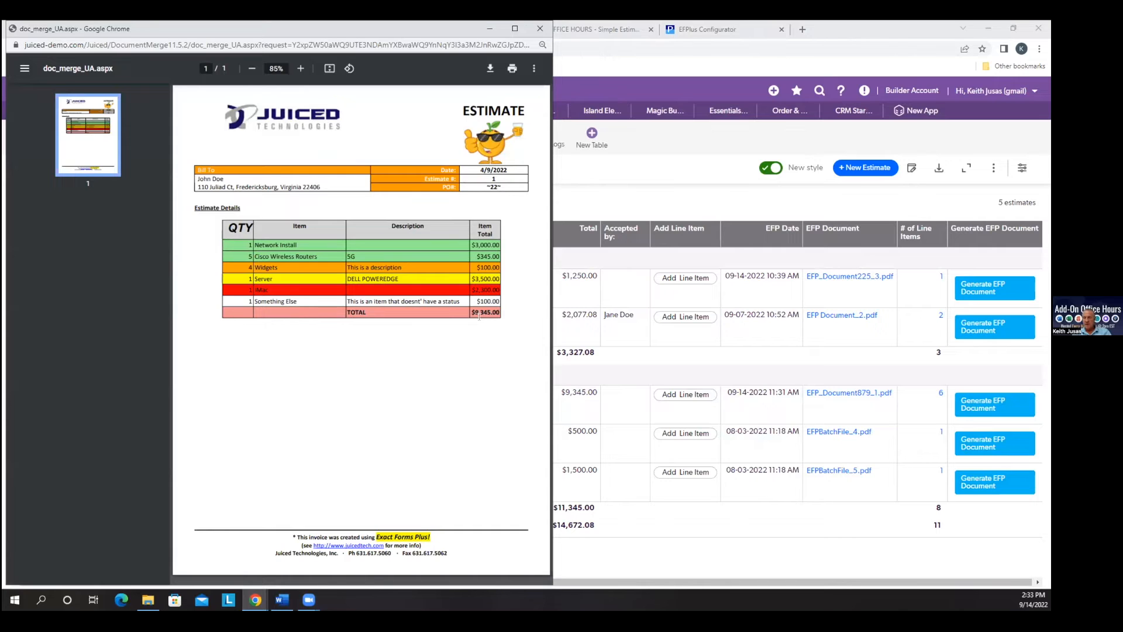
drag(470, 312, 502, 303)
drag(369, 309, 343, 310)
Step: Reopen the beta configurator for the Line Items subtable and show its sorting and grouping settings
click(689, 194)
click(216, 29)
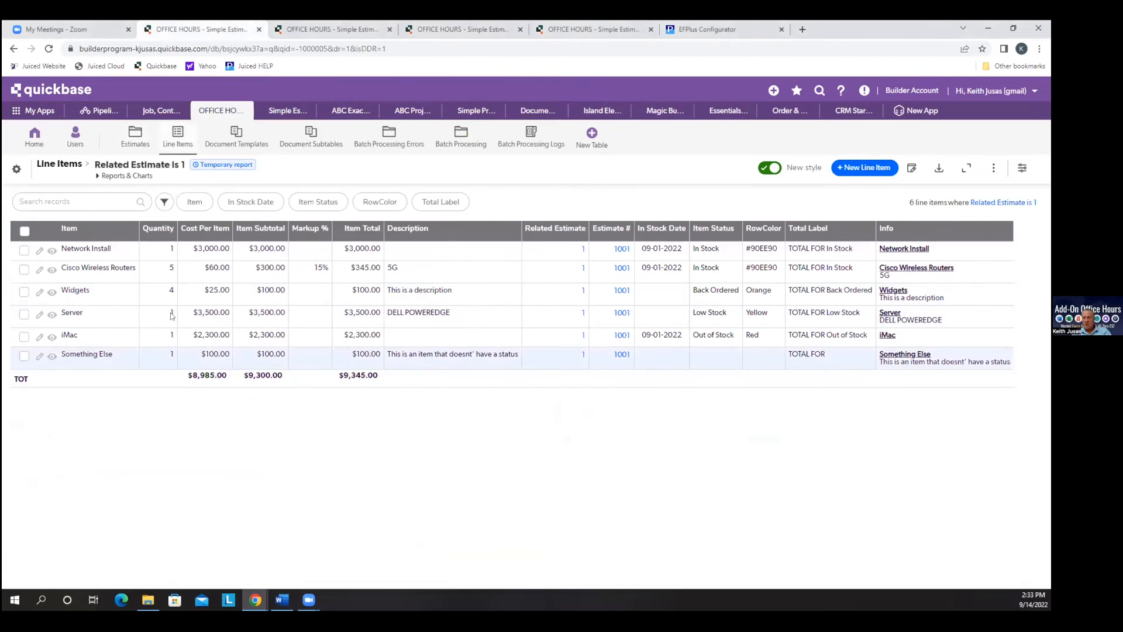
key(ctrl+Tab)
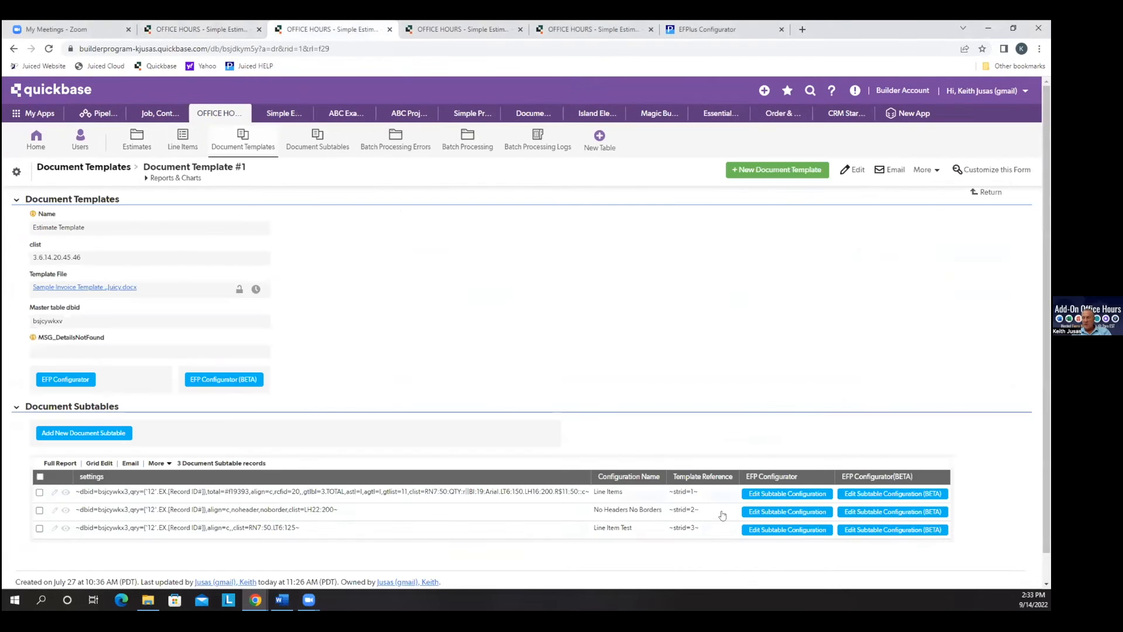
click(861, 499)
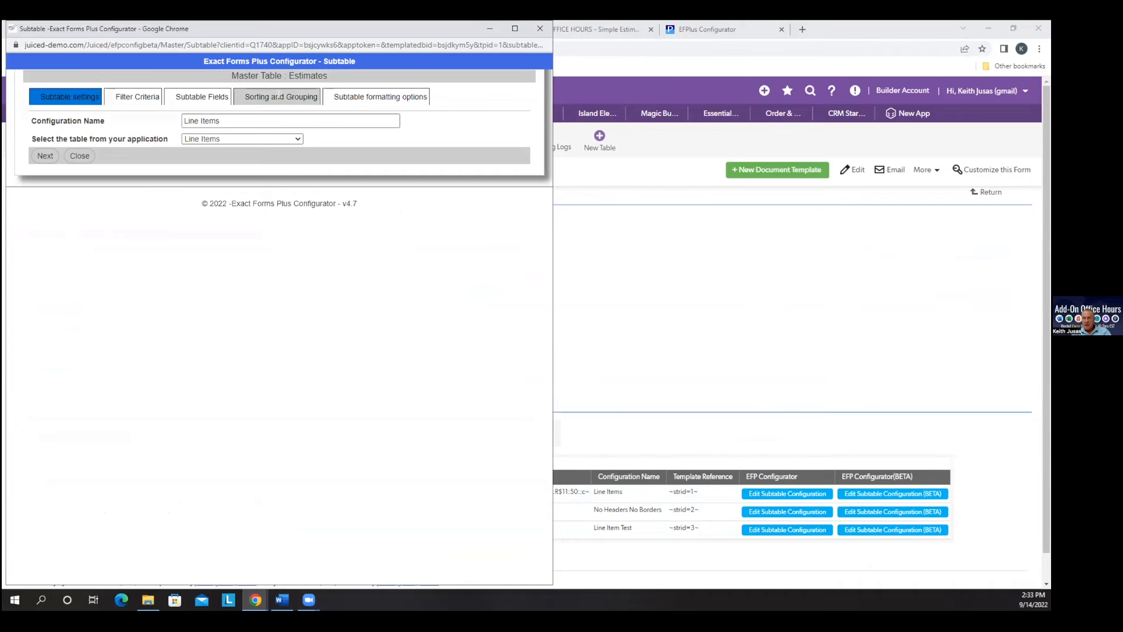
click(281, 97)
scroll(155, 490, down, 3)
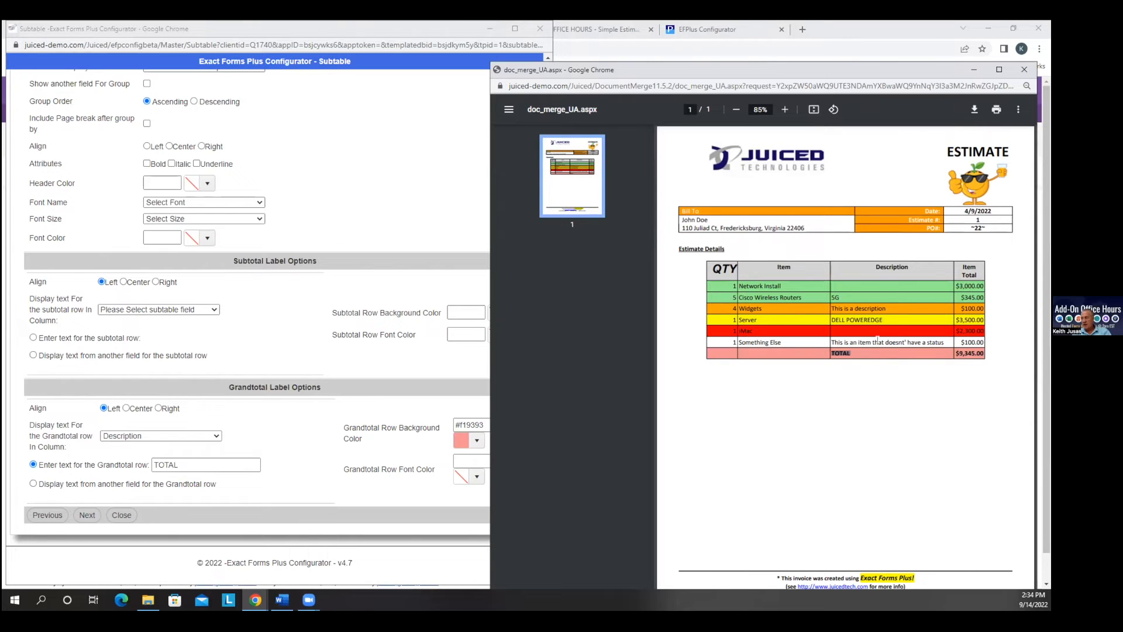
click(861, 358)
click(33, 485)
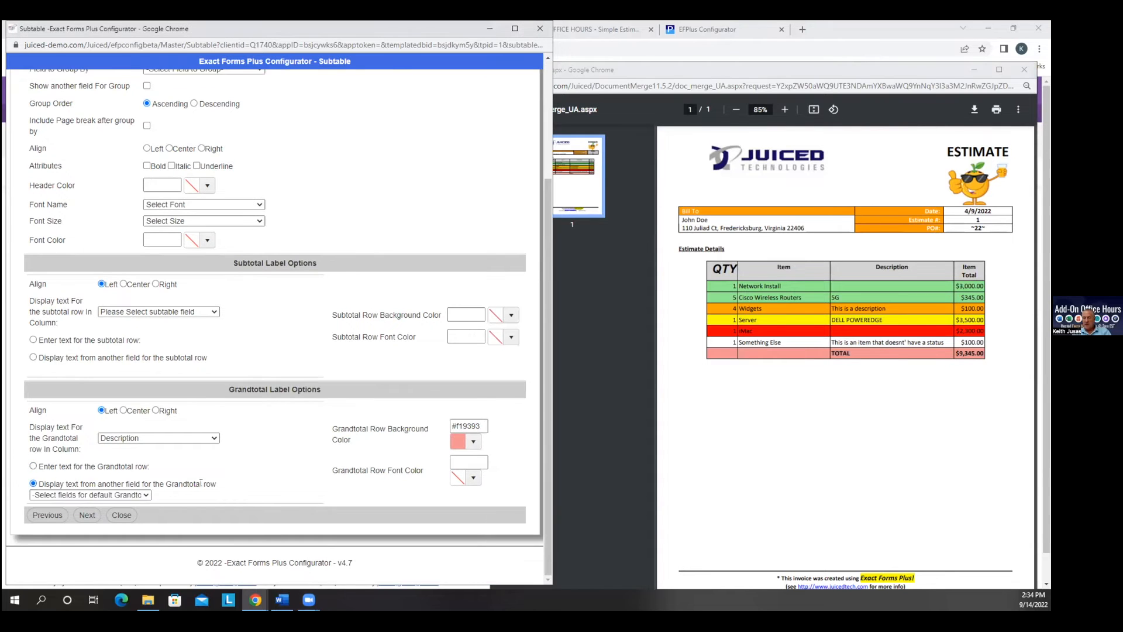
click(148, 496)
click(148, 497)
click(32, 467)
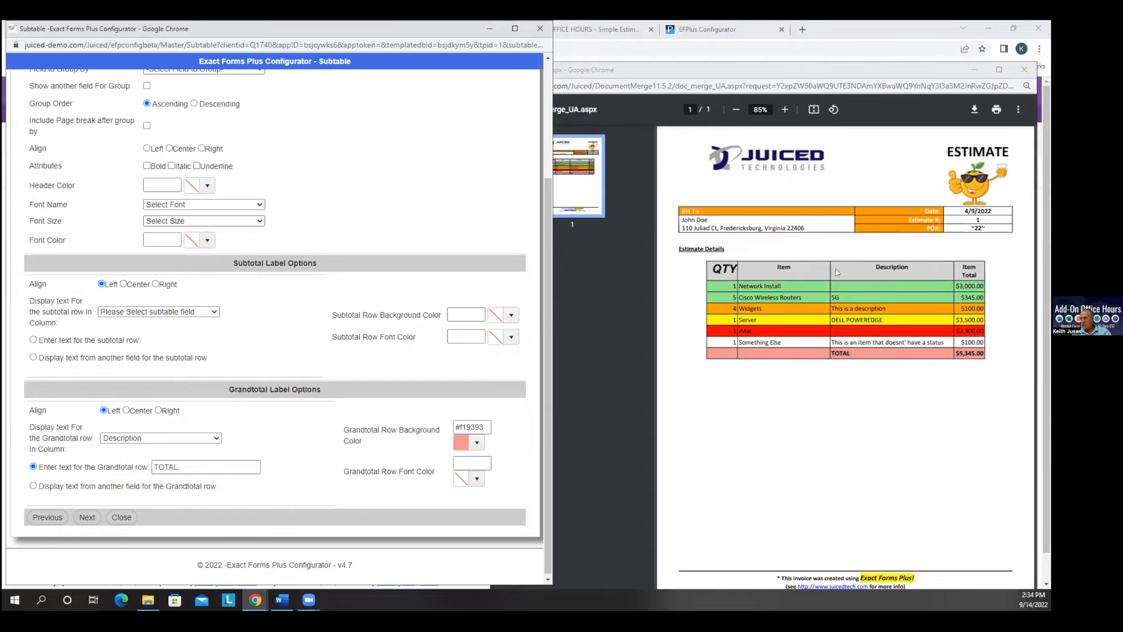
Step: Group the subtable's line items by Item Status and align the group heading left
scroll(335, 210, up, 3)
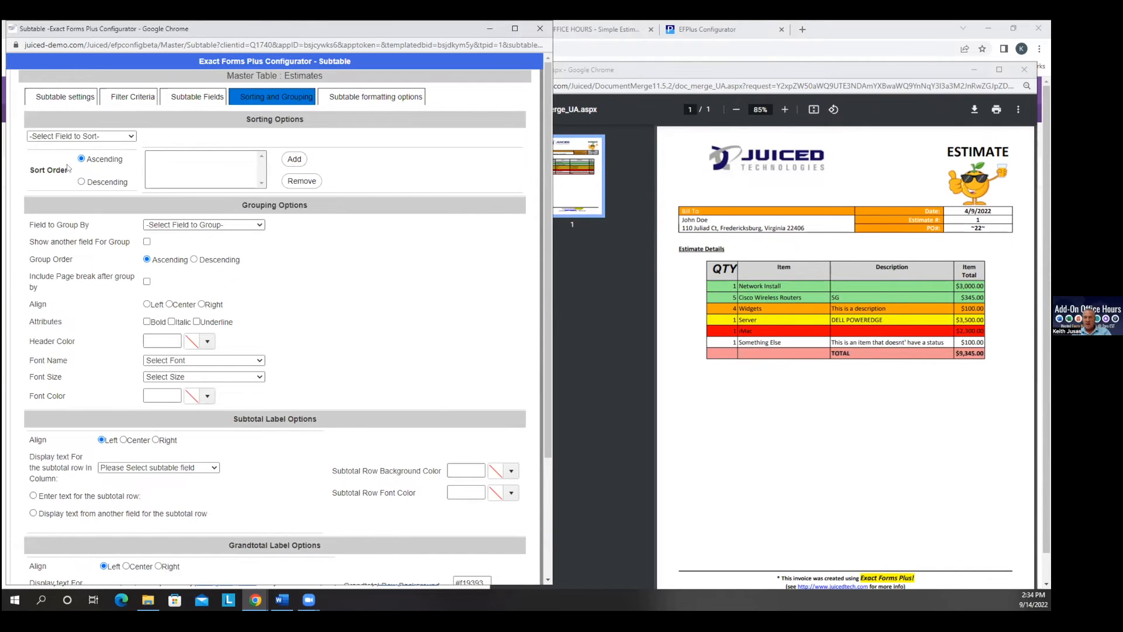
click(197, 226)
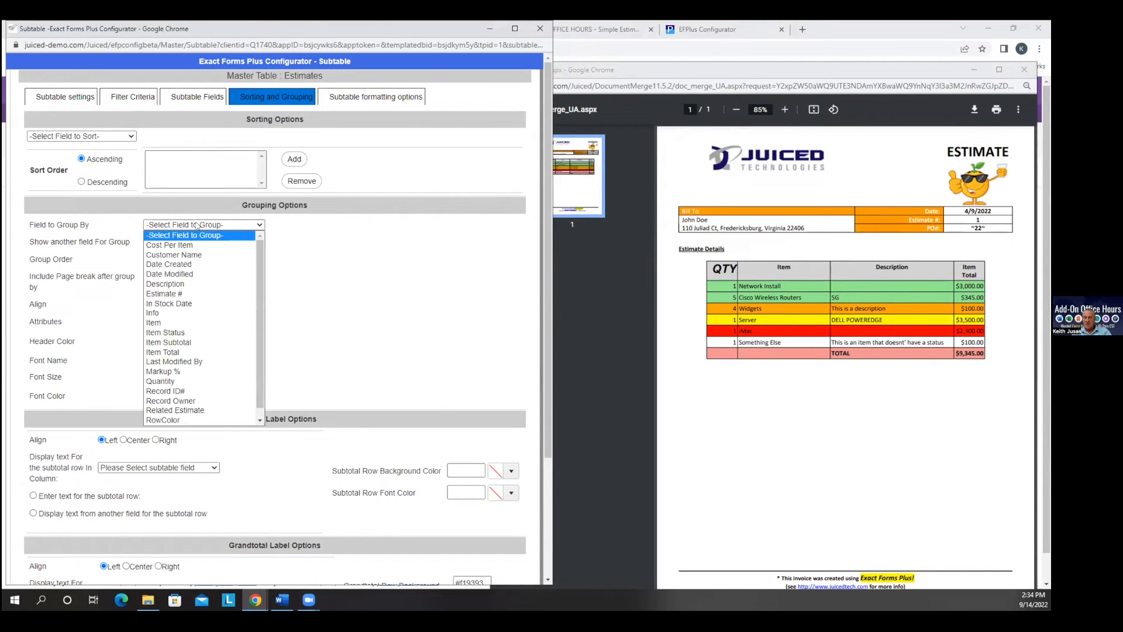
click(240, 332)
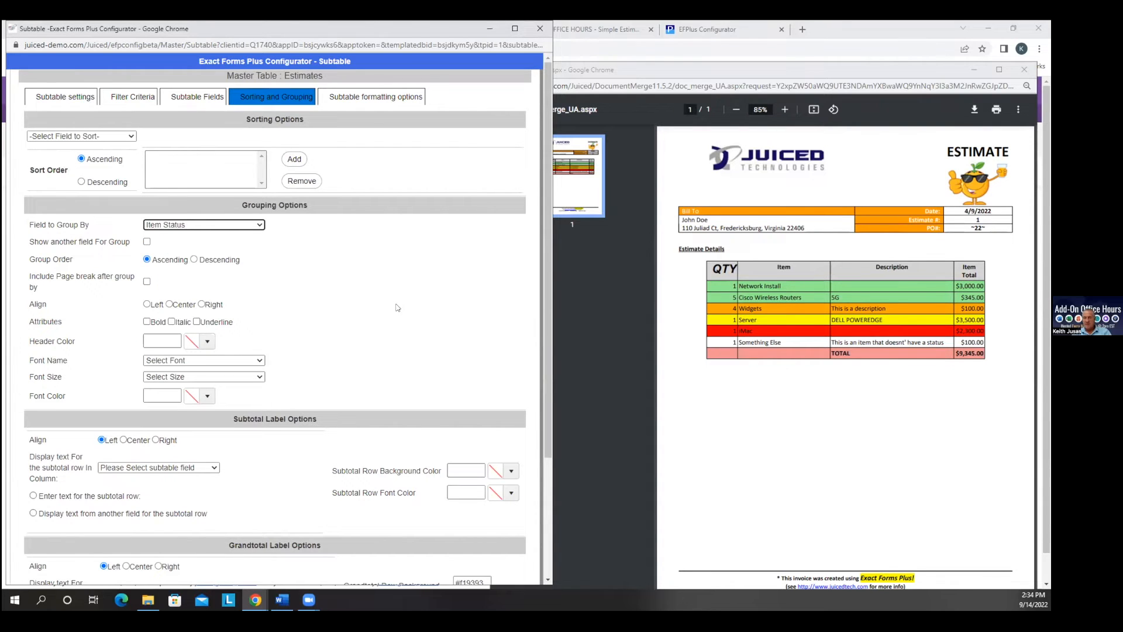
click(146, 304)
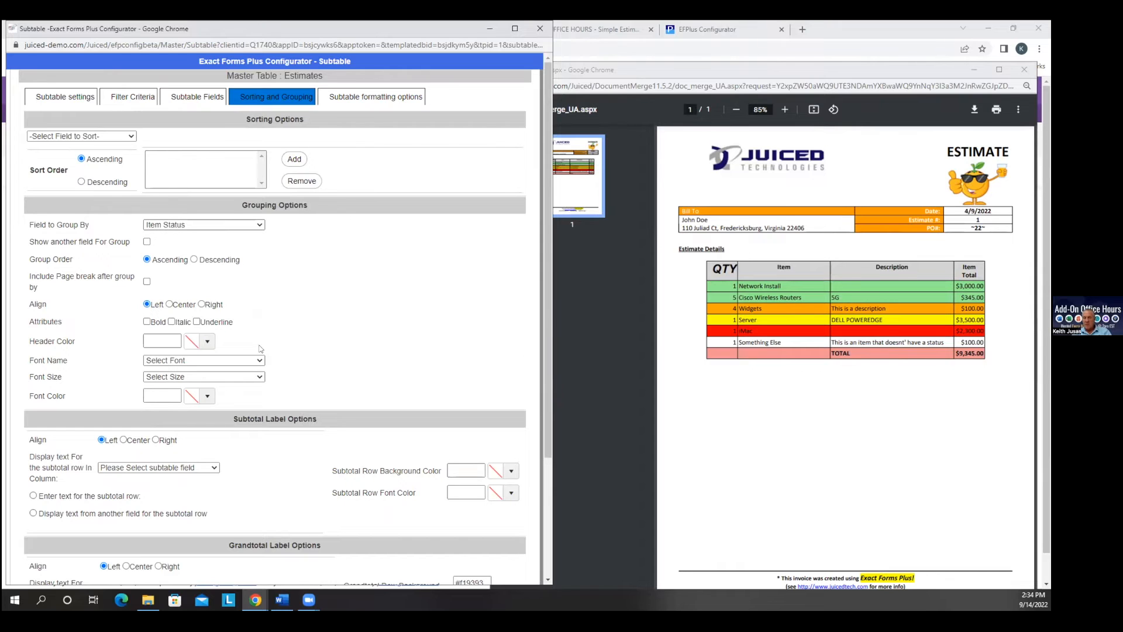
Step: Pick a light cyan shade for the group header color
click(206, 342)
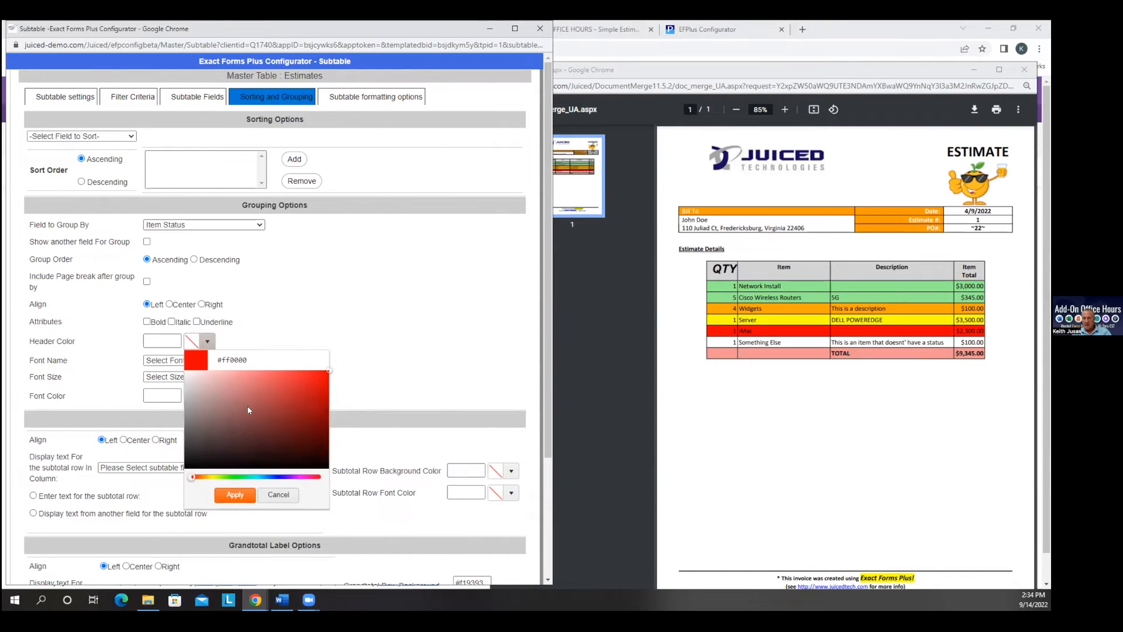
click(254, 476)
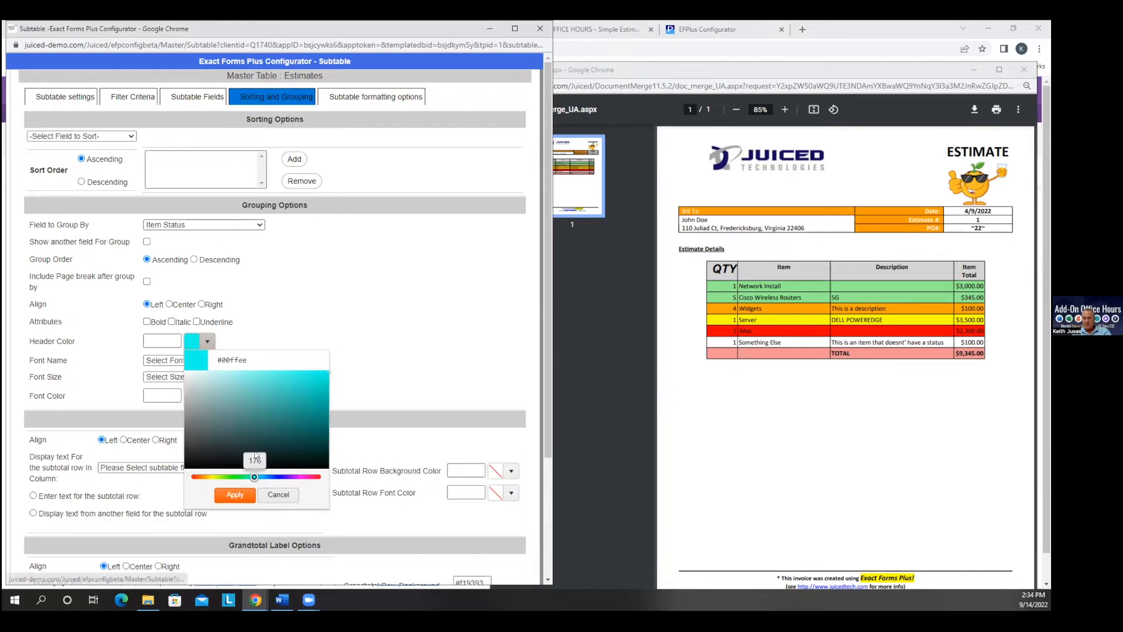
click(227, 376)
click(275, 311)
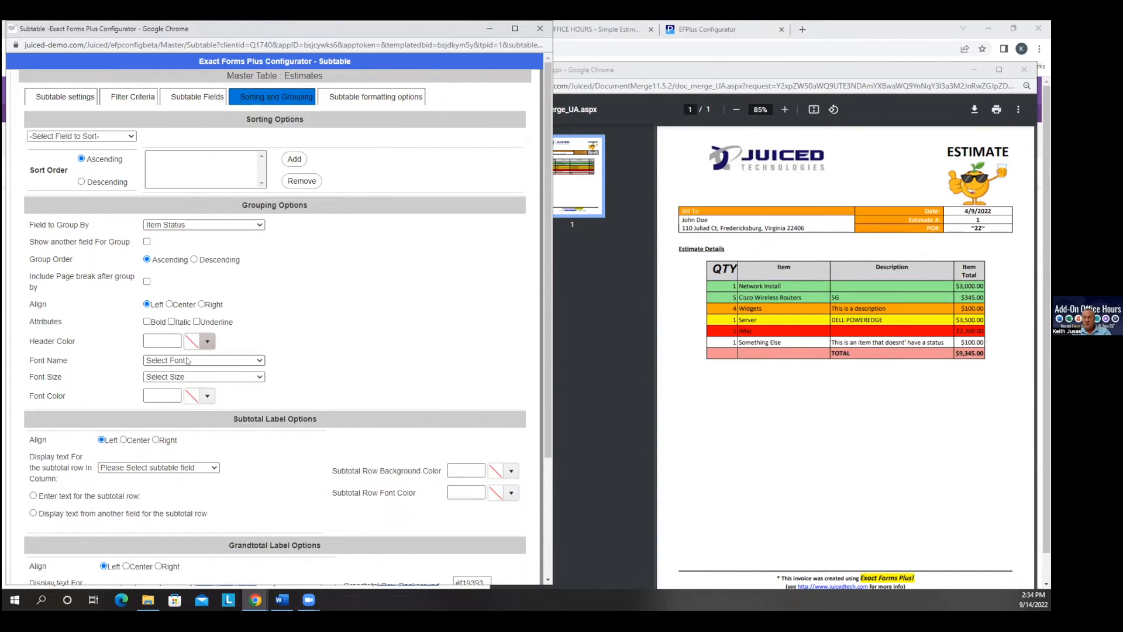
Step: Set the group heading's font size to 15 and make it bold
click(187, 379)
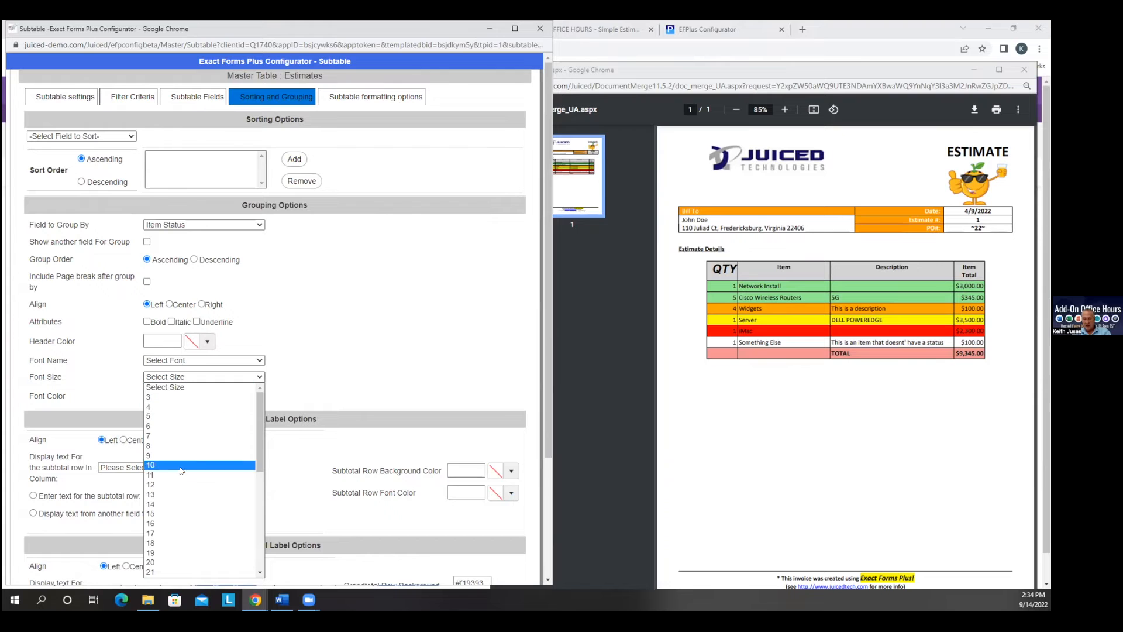
click(171, 514)
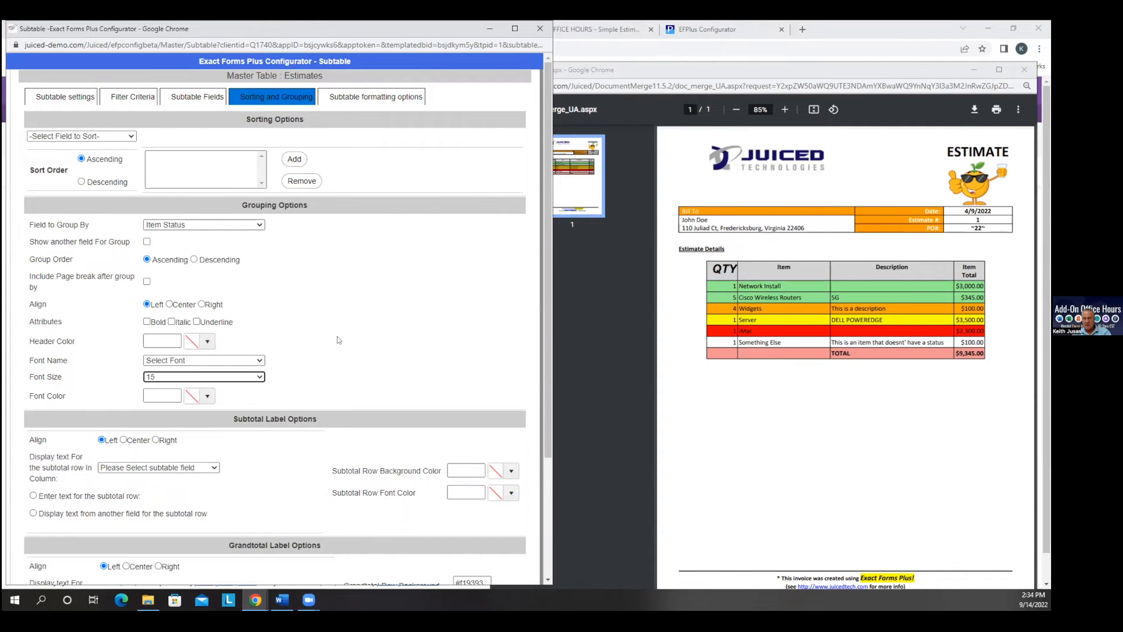
click(147, 322)
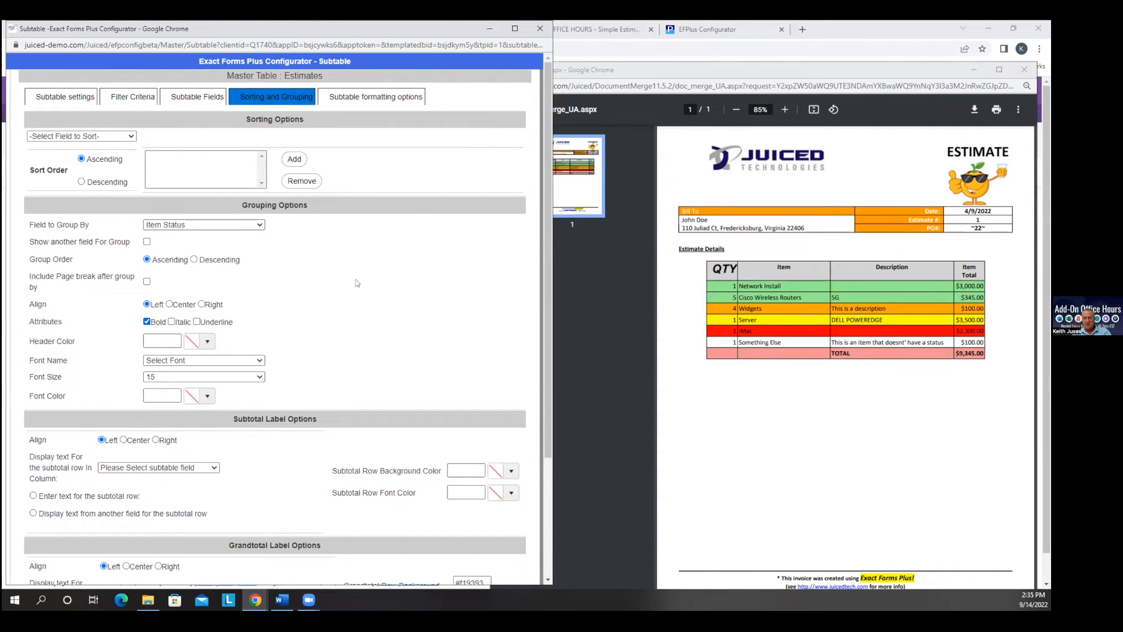
Step: Apply #acf2ed as the group header color
scroll(324, 280, down, 1)
scroll(323, 280, down, 2)
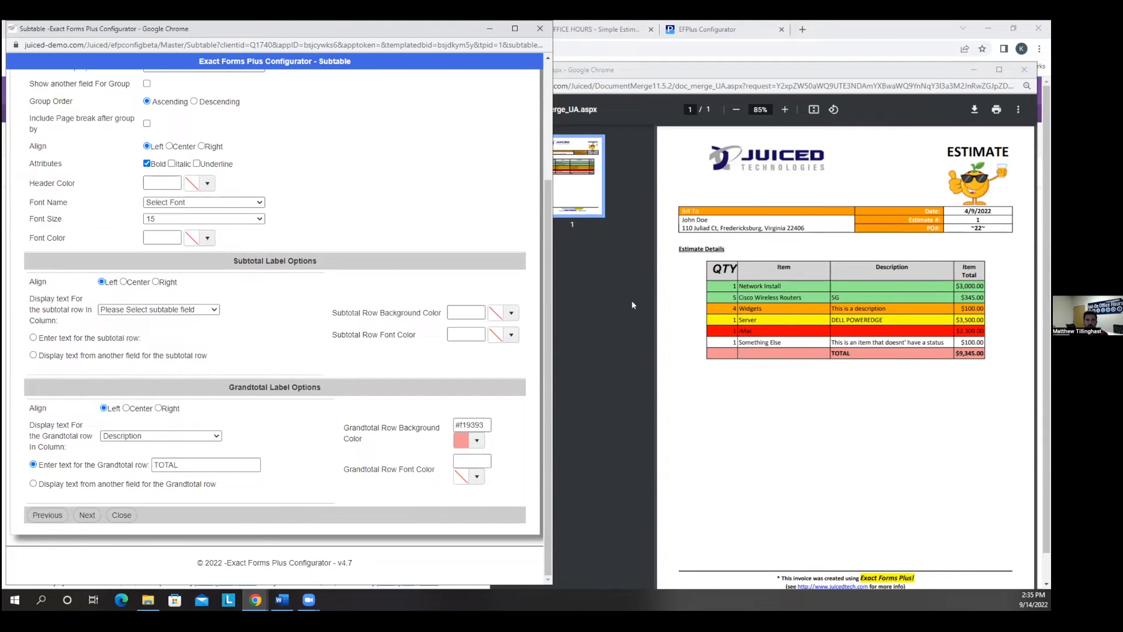
scroll(266, 213, up, 1)
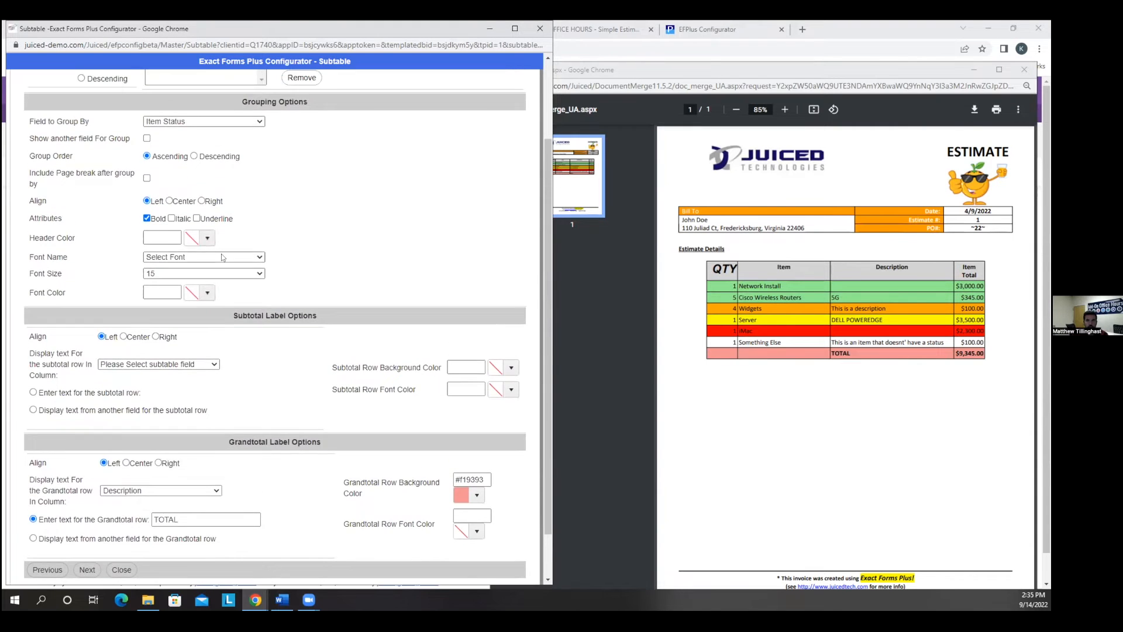
click(203, 240)
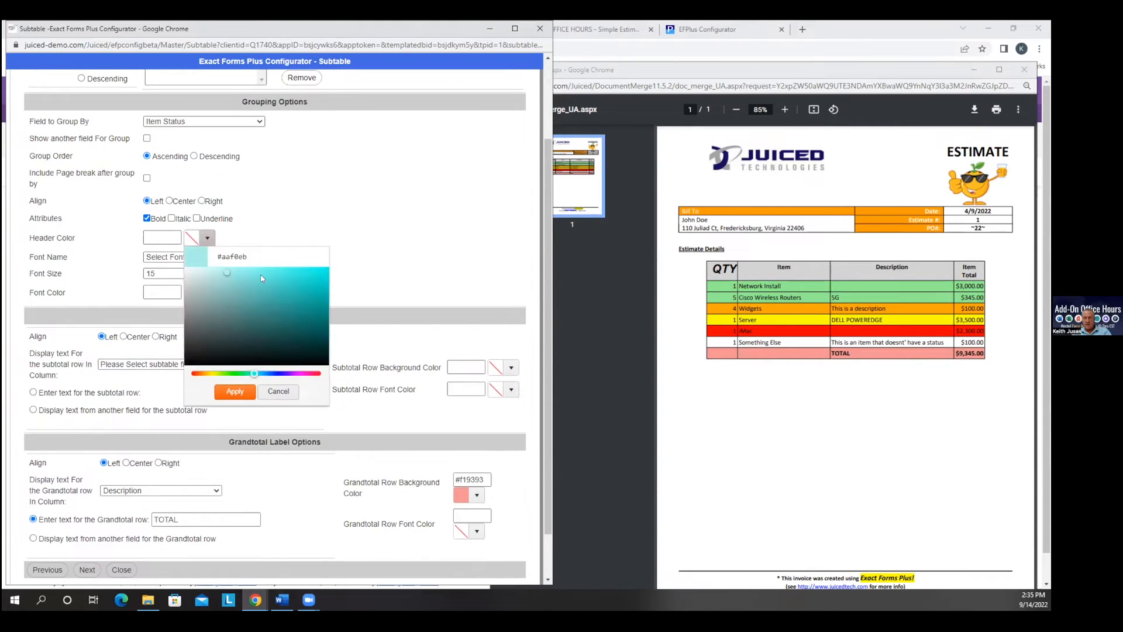
click(235, 391)
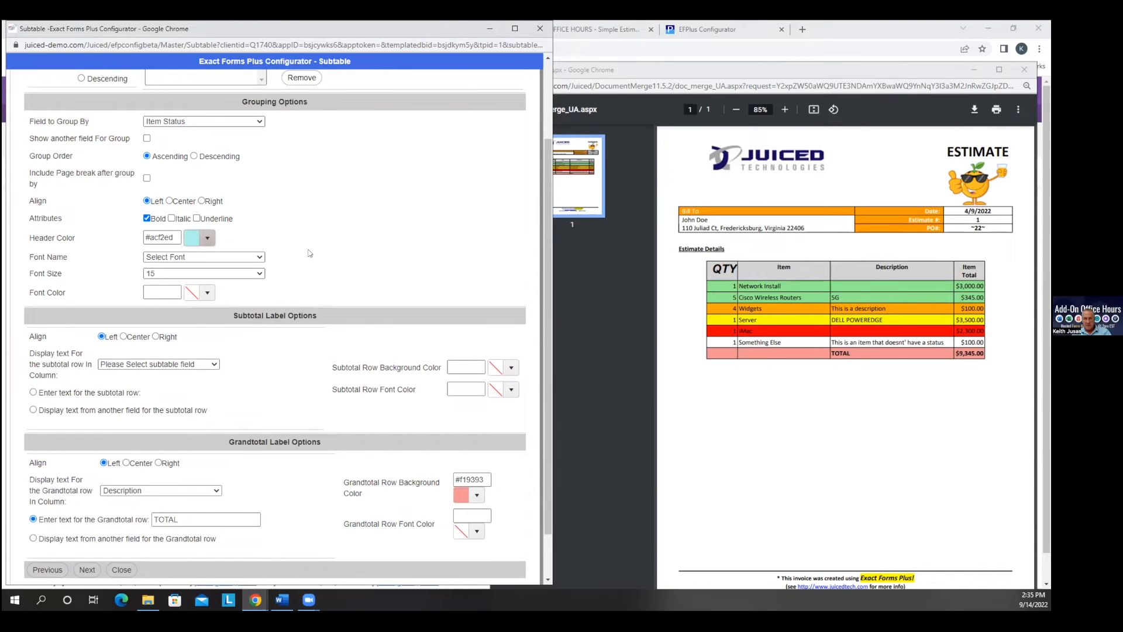
Step: Display the subtotal row label in the Description column with the entered text "SUB"
scroll(311, 252, down, 1)
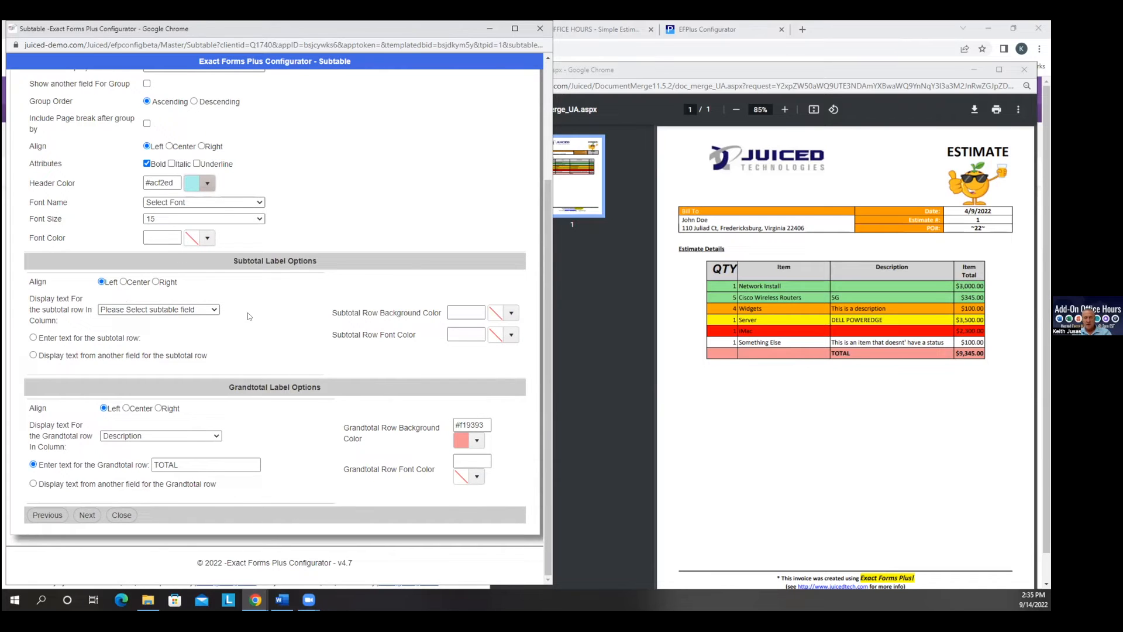
click(166, 310)
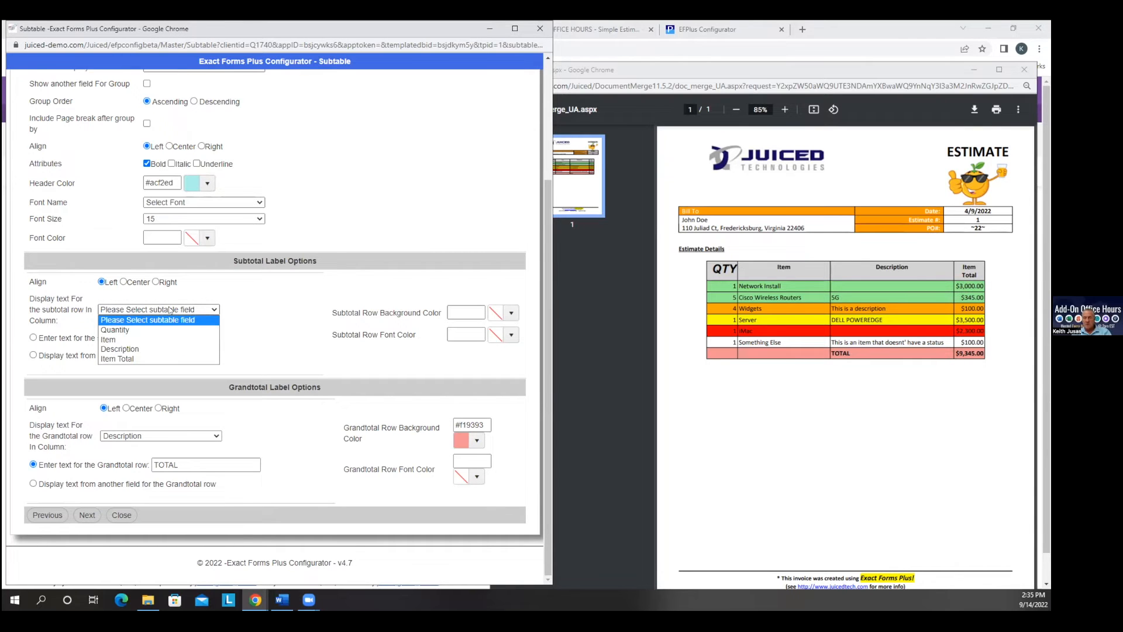
click(140, 349)
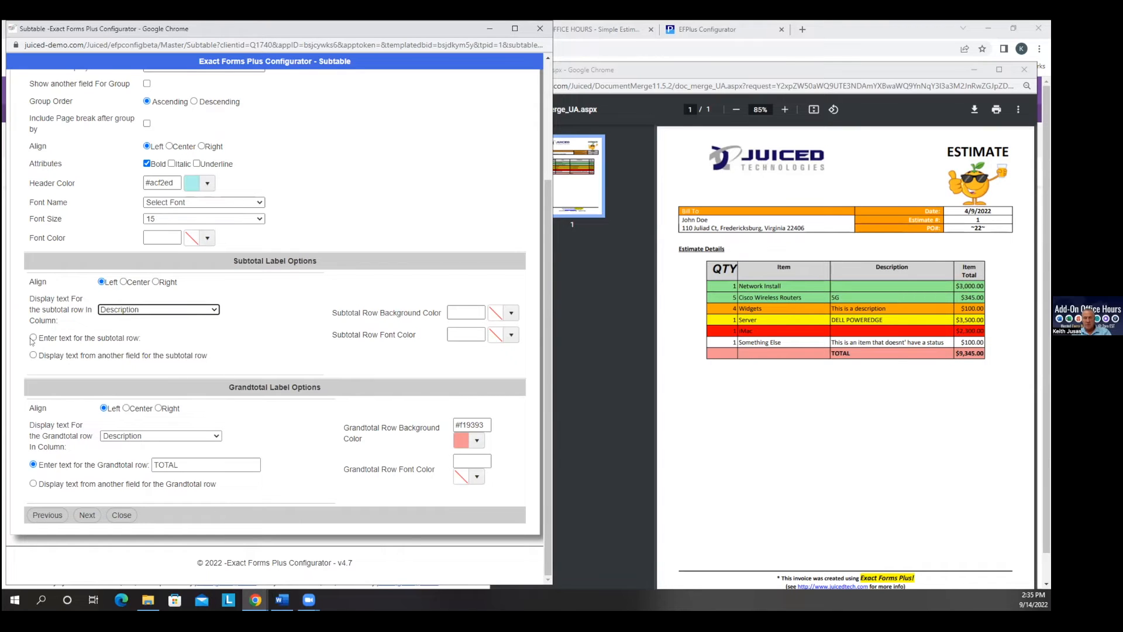
click(33, 338)
click(180, 339)
text(SU)
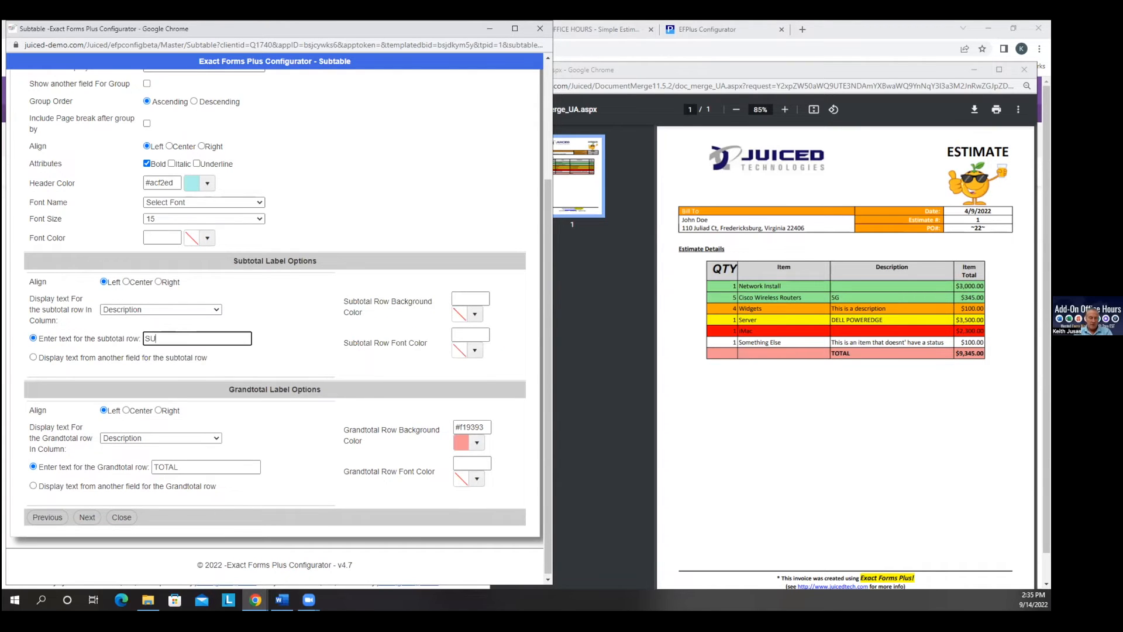
text(B)
Step: Save the Line Items subtable configuration and close the configurator
click(86, 518)
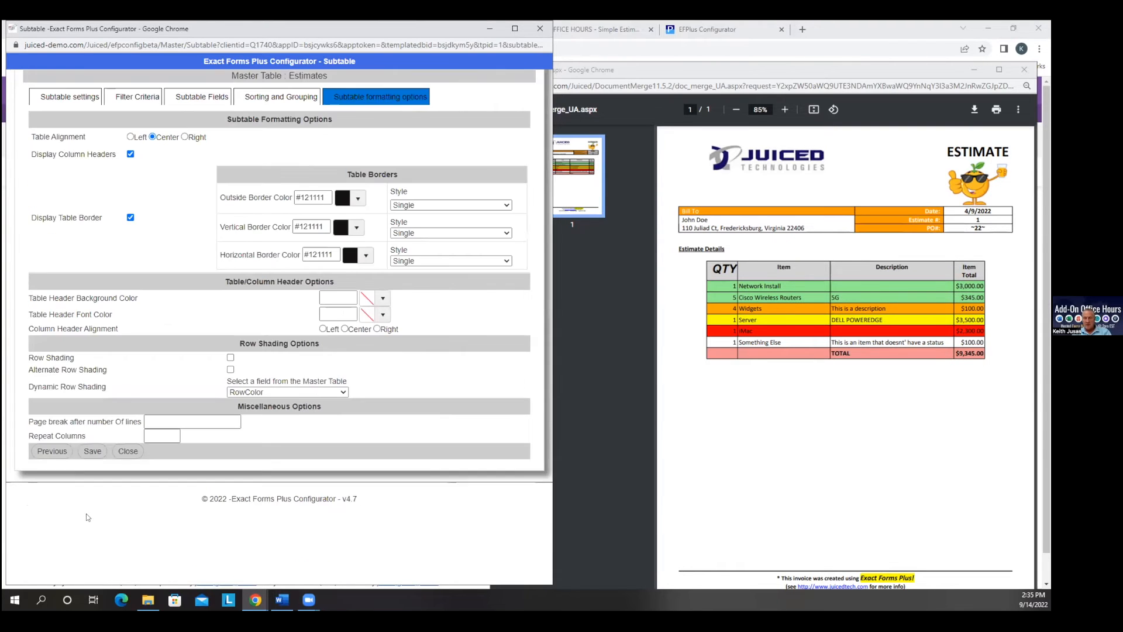
click(91, 454)
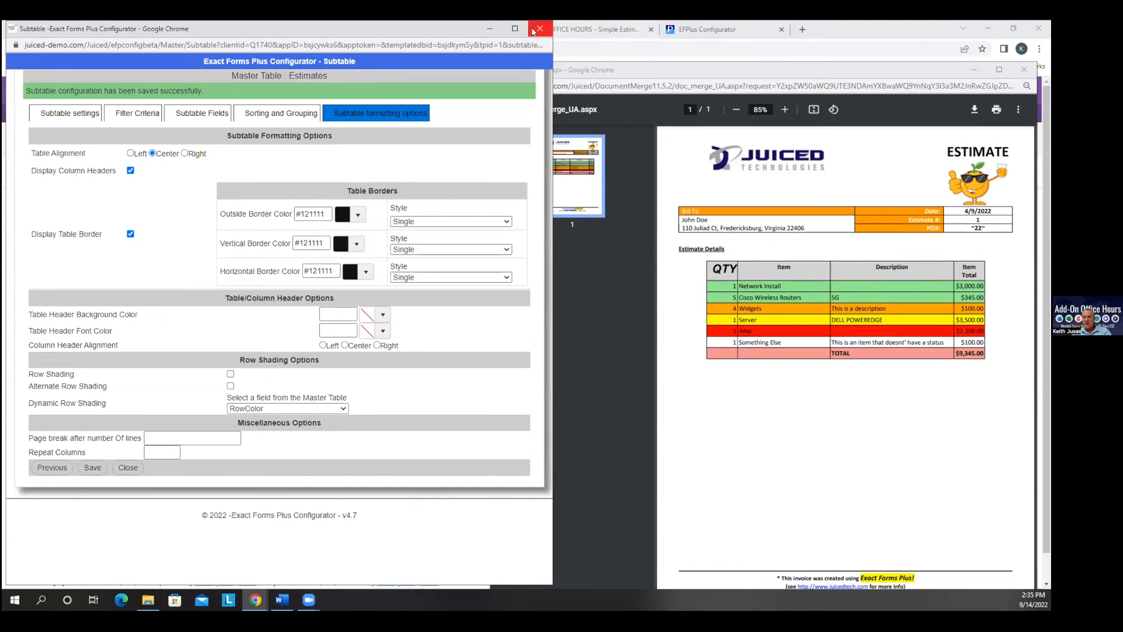
click(540, 28)
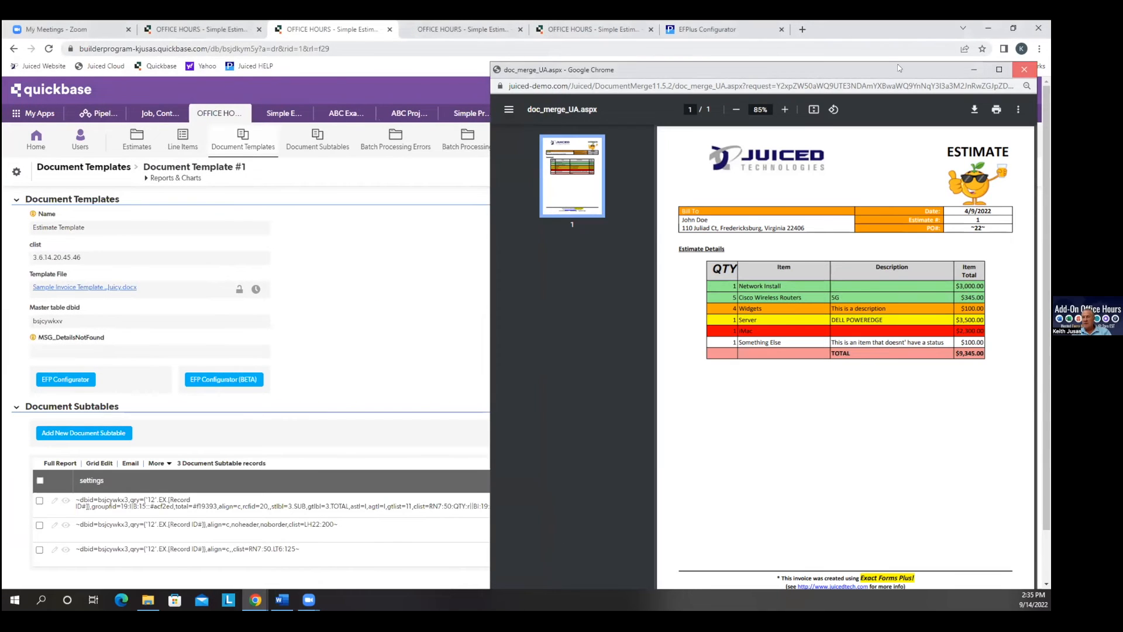
Step: Generate the EFP document for the first Pending estimate and examine its status group headings
click(1025, 70)
click(203, 30)
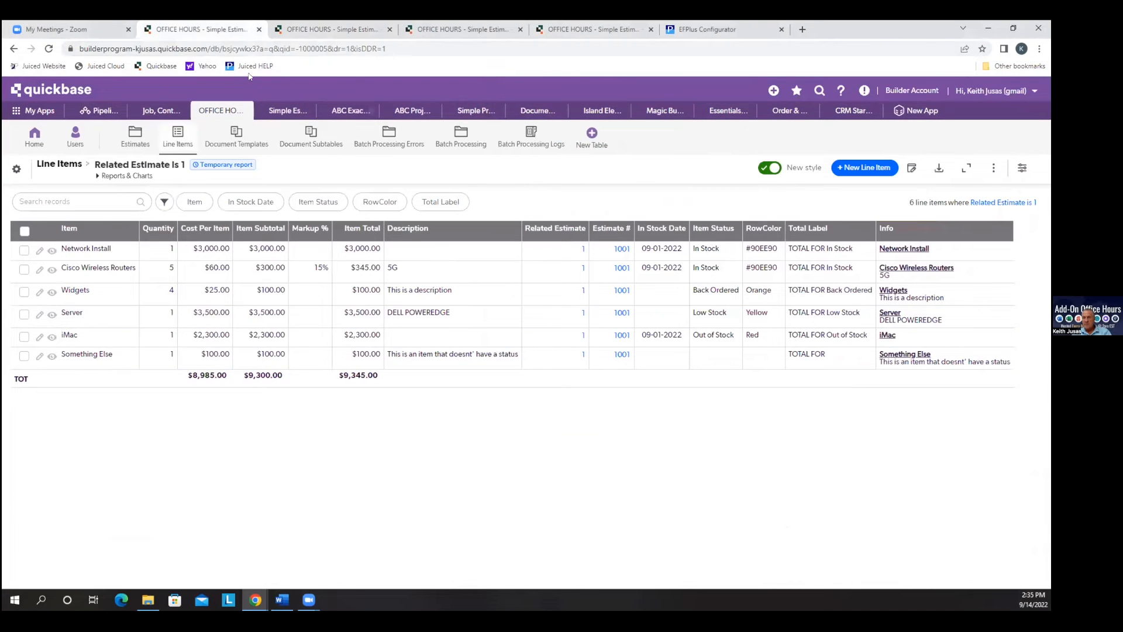
click(124, 144)
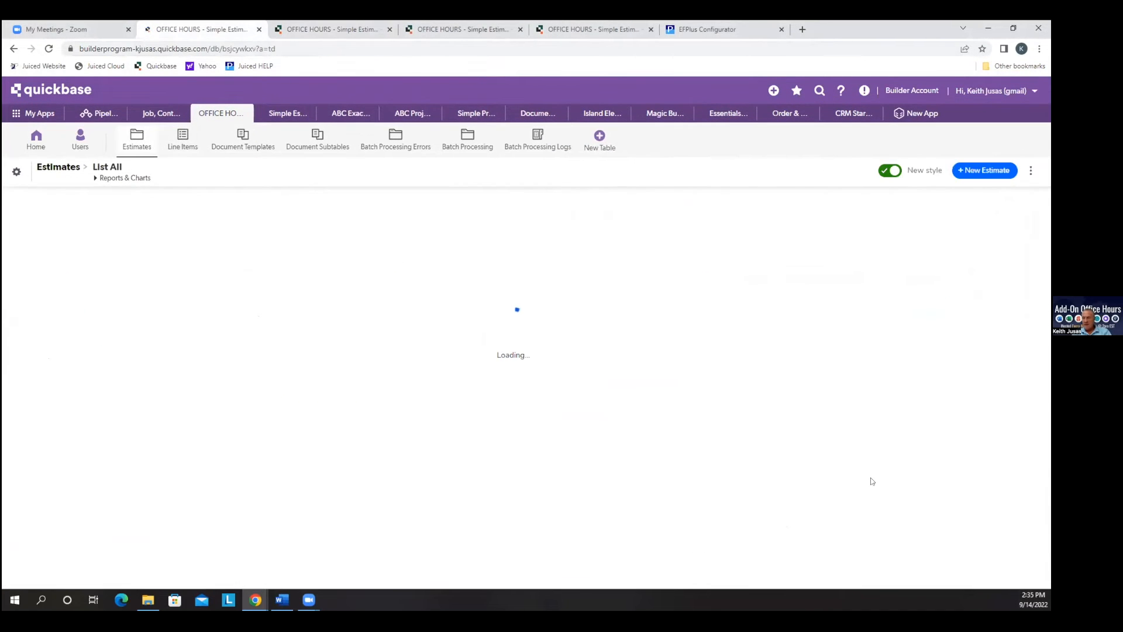
click(989, 405)
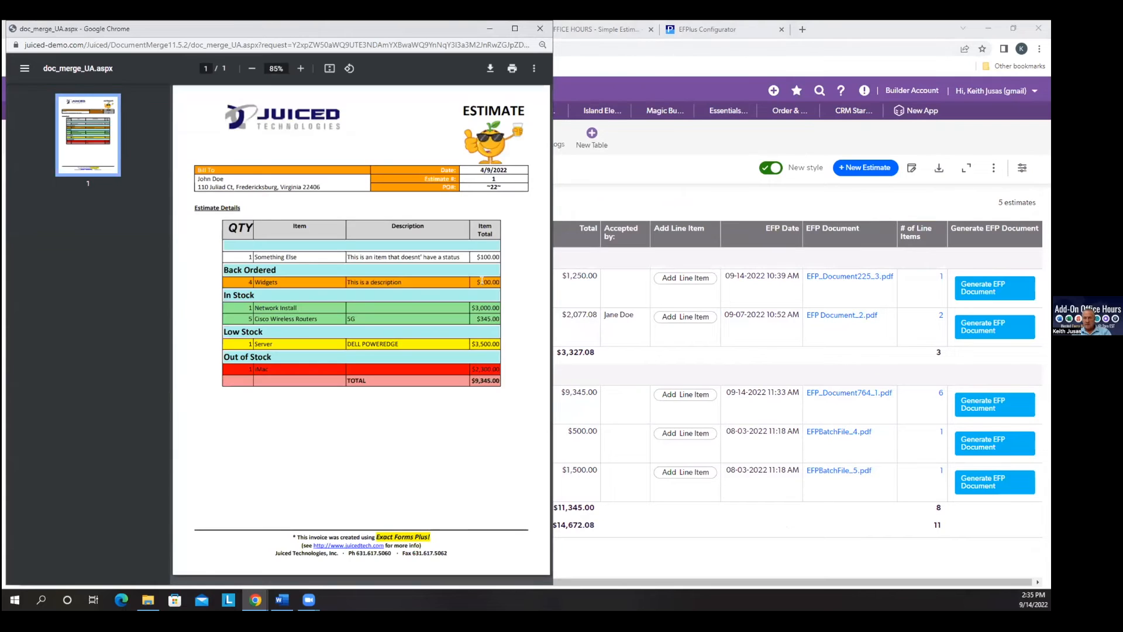
triple_click(257, 268)
click(251, 270)
click(538, 28)
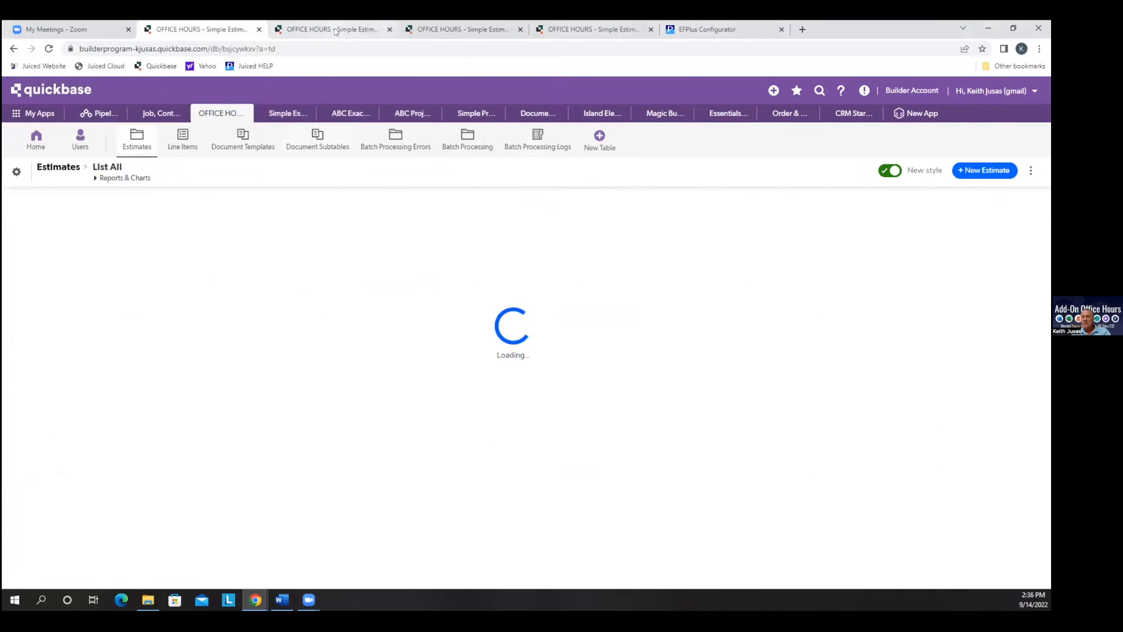
Step: Reopen the Line Items subtable's beta configuration and re-enter "SUB" as the subtotal row text for the Description column
right_click(319, 142)
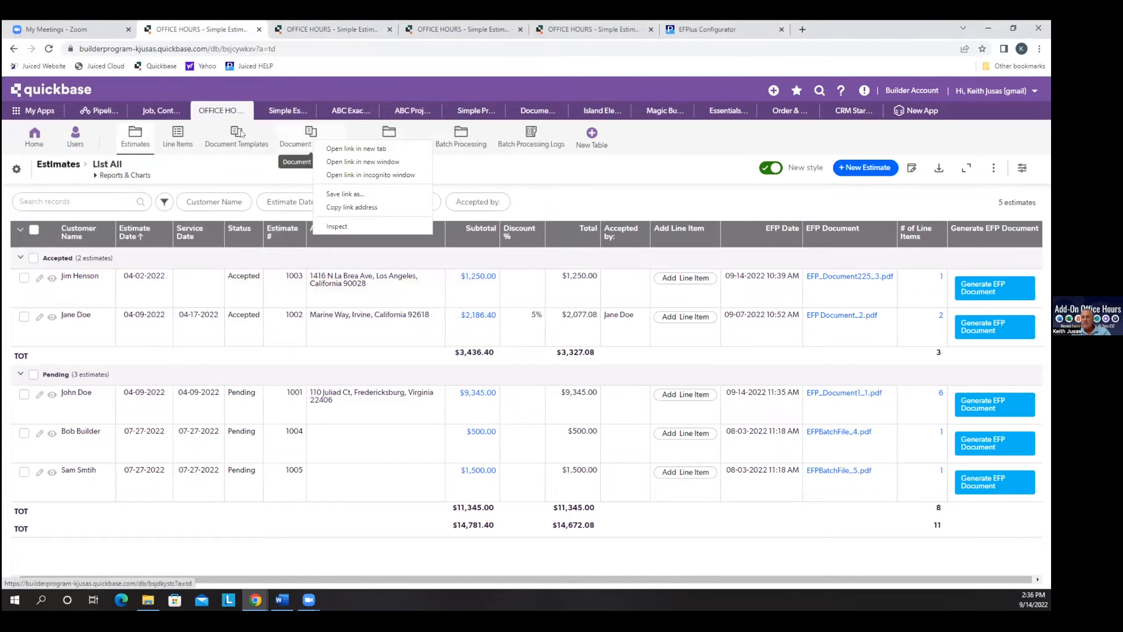
click(311, 29)
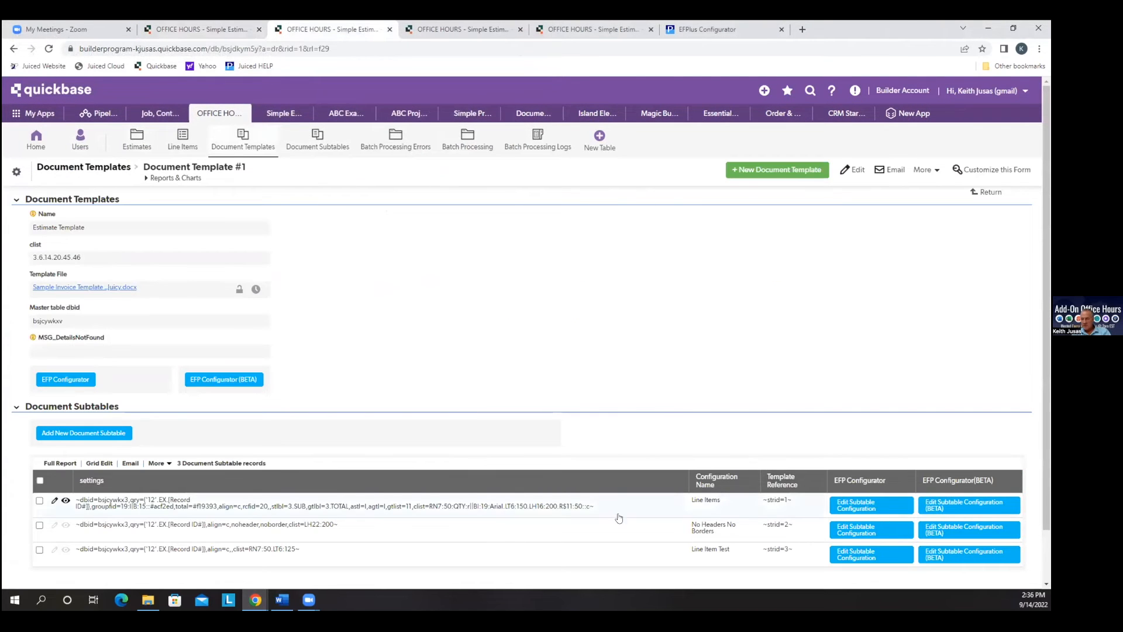
click(935, 506)
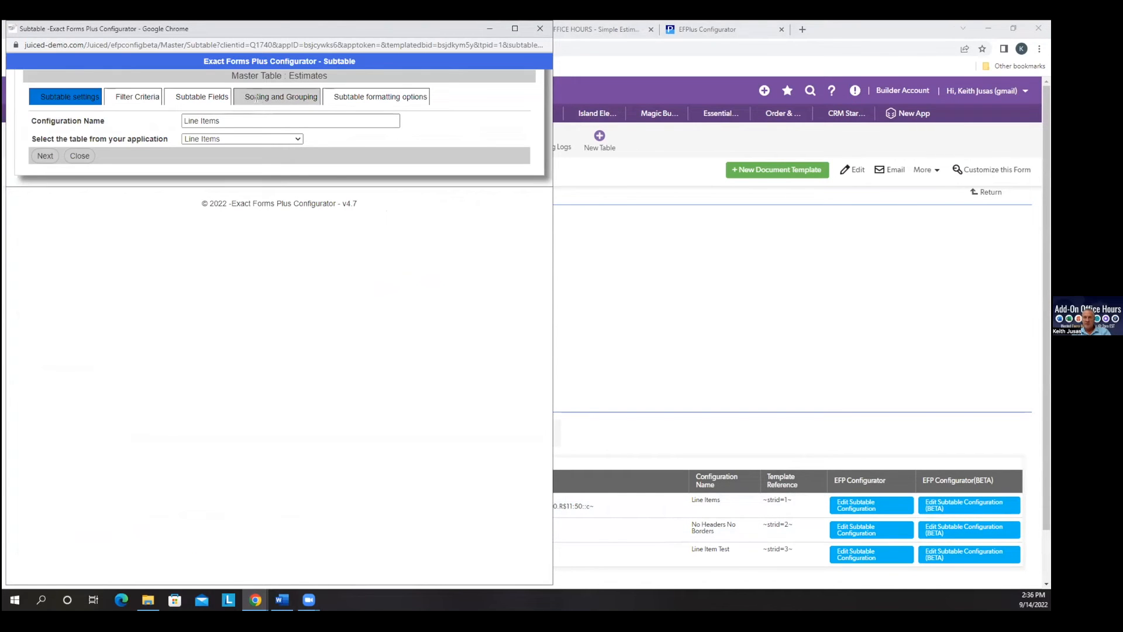
click(208, 95)
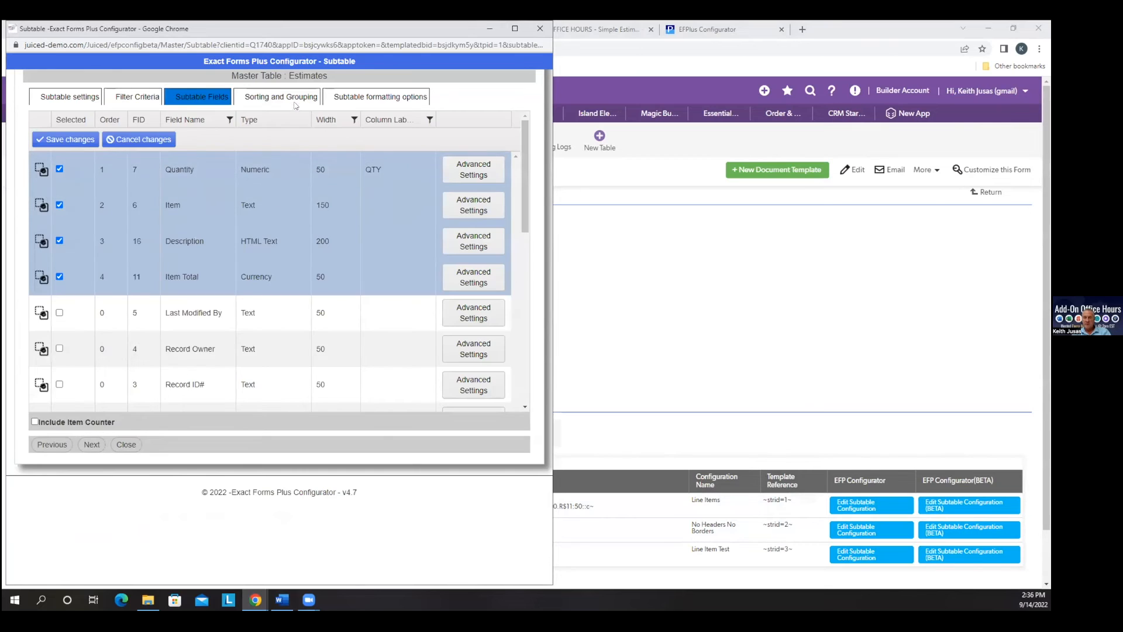
click(276, 97)
scroll(410, 334, down, 5)
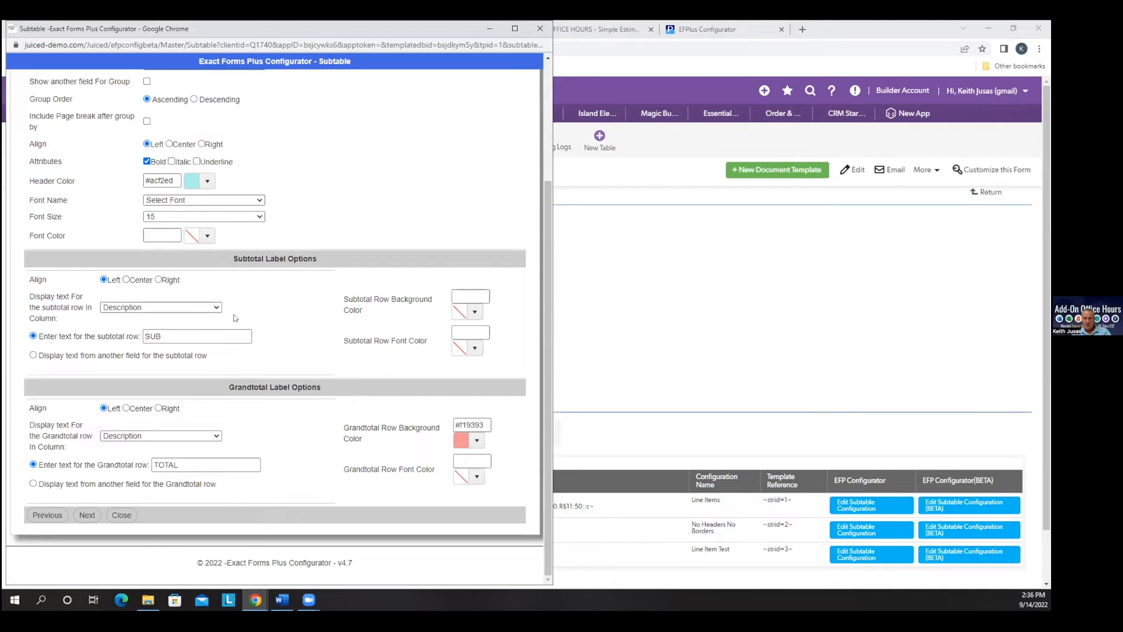
click(200, 307)
click(201, 330)
click(208, 307)
click(170, 348)
click(168, 337)
text(SUB)
Step: Save the Line Items configuration after rechecking its grouping and subtotal label options, and close the configurator
click(88, 515)
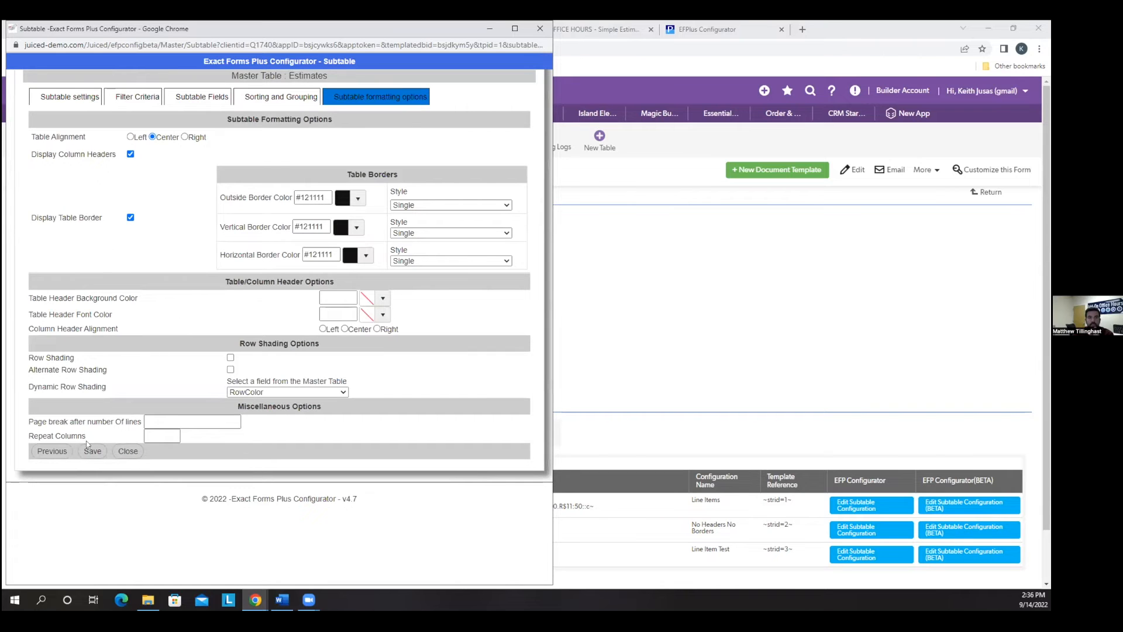
click(94, 468)
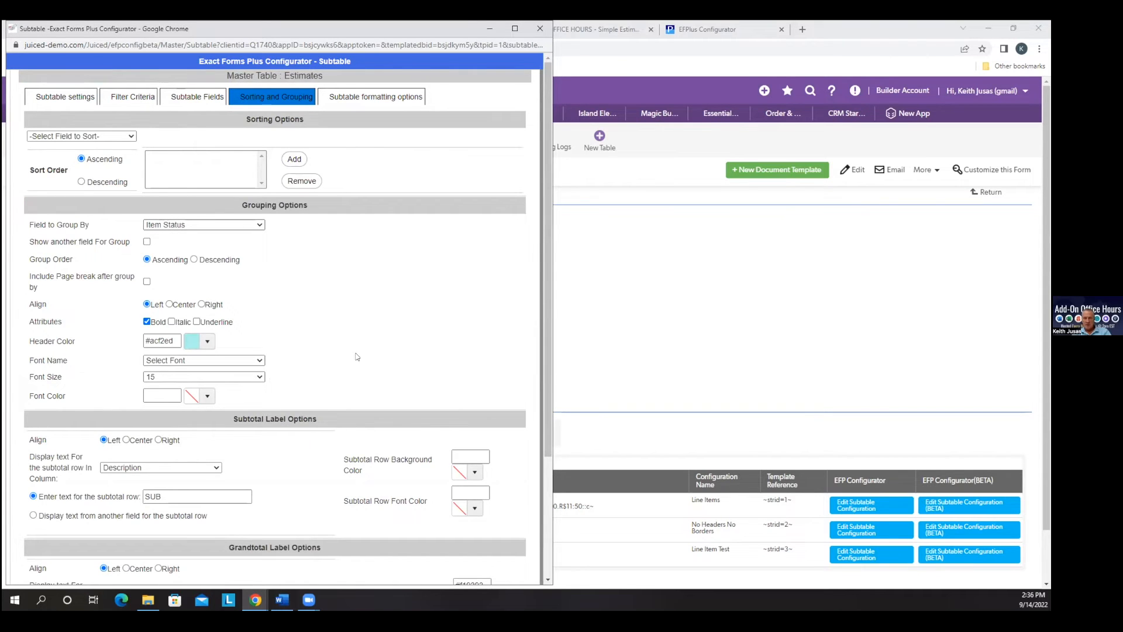
scroll(358, 354, down, 3)
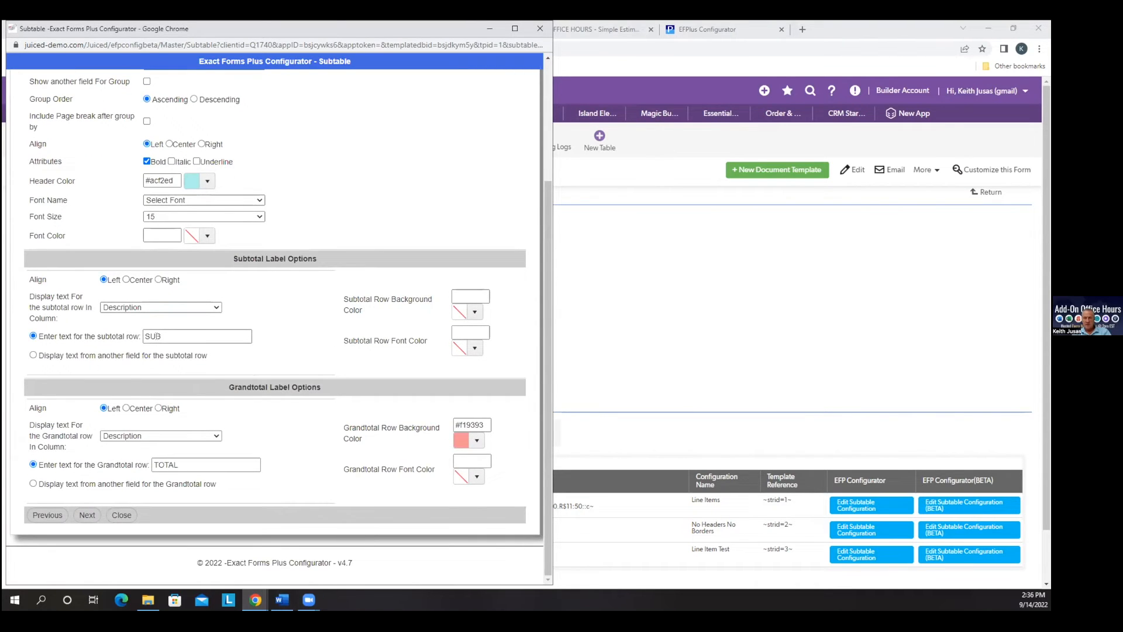
click(82, 515)
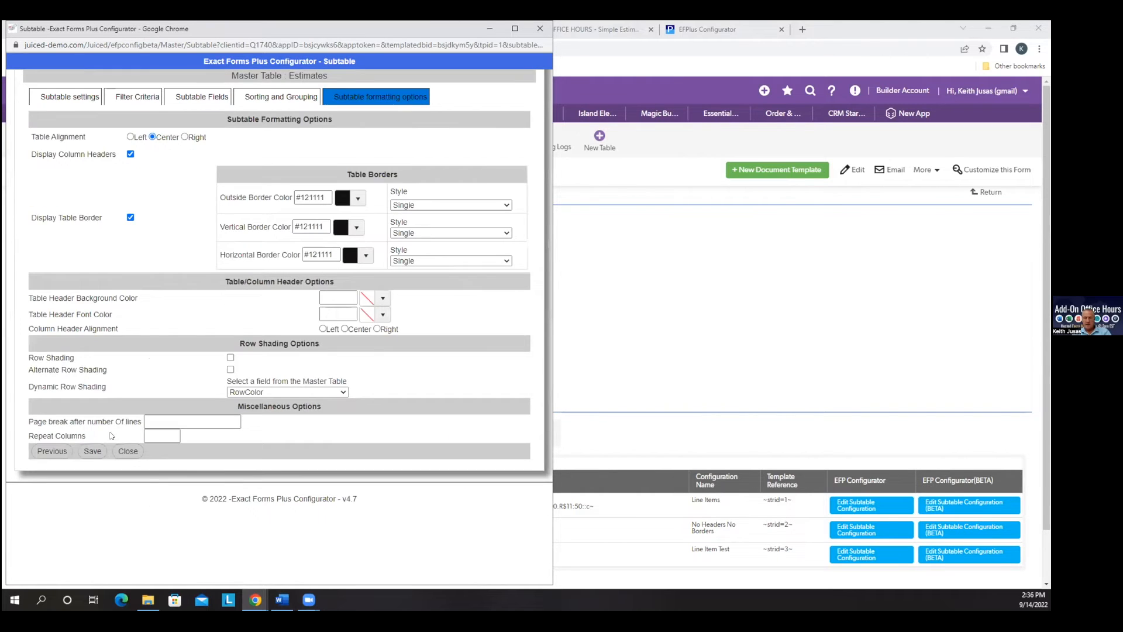
click(96, 455)
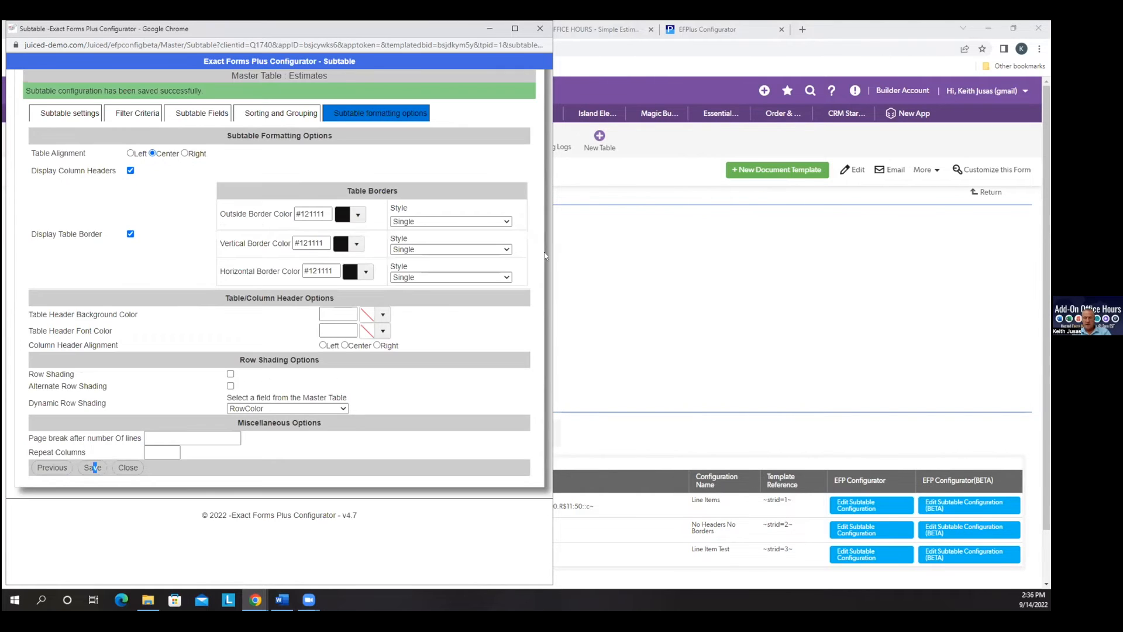
click(533, 30)
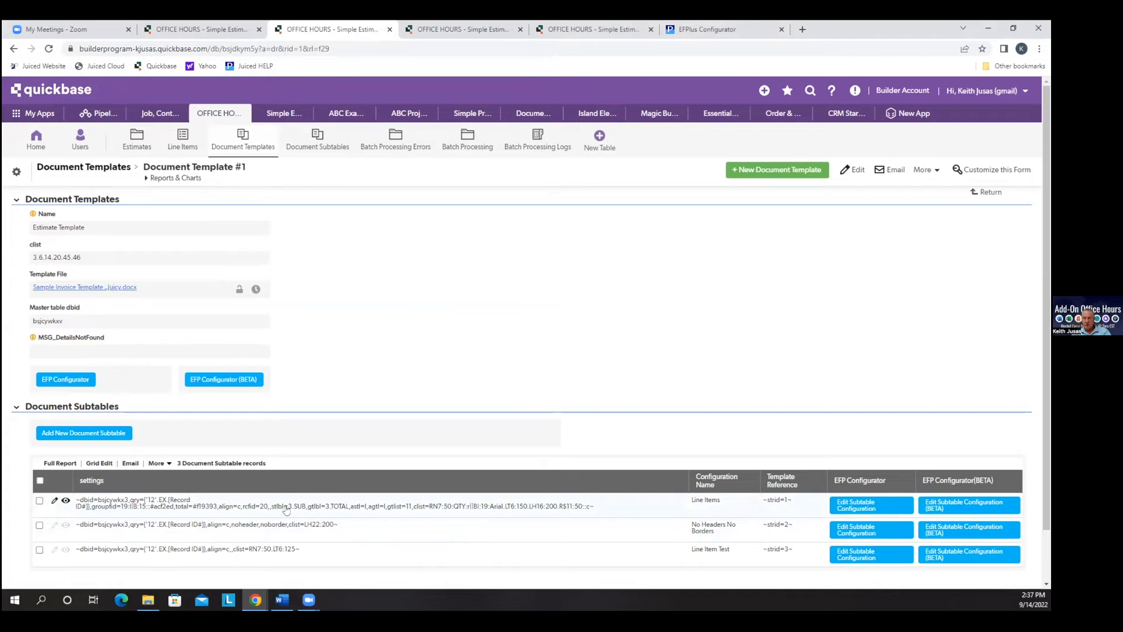
Step: Regenerate the first Pending estimate's document and check it for subtotal rows
click(202, 30)
click(980, 409)
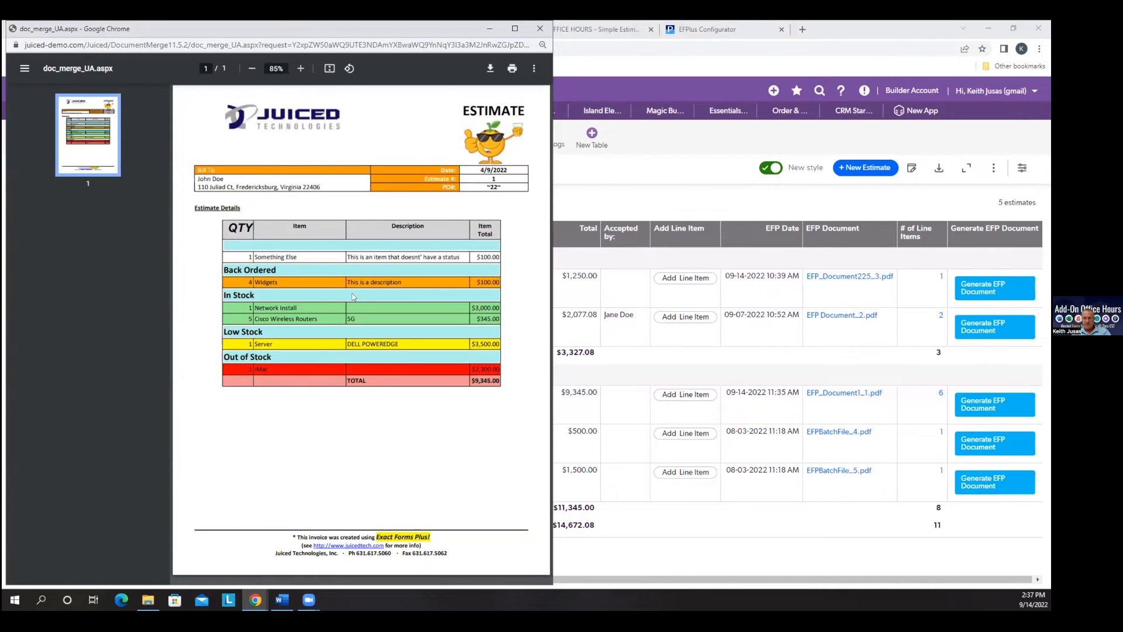
click(541, 30)
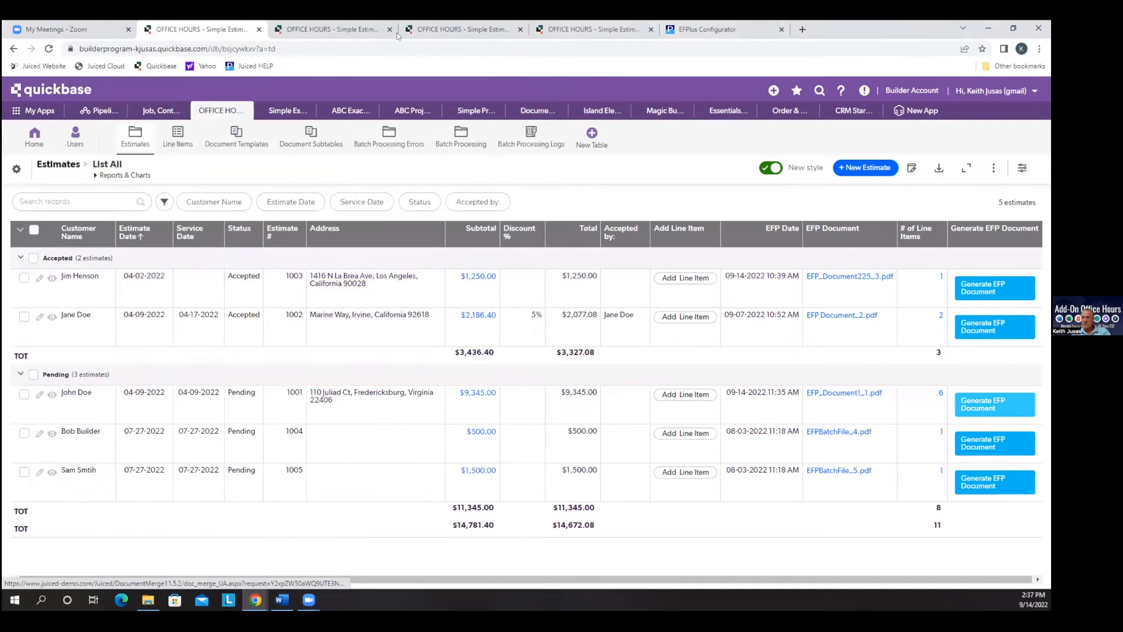
Step: Enable Subtotal for the Item Total column in the Line Items subtable's beta configuration and save the field changes
click(342, 30)
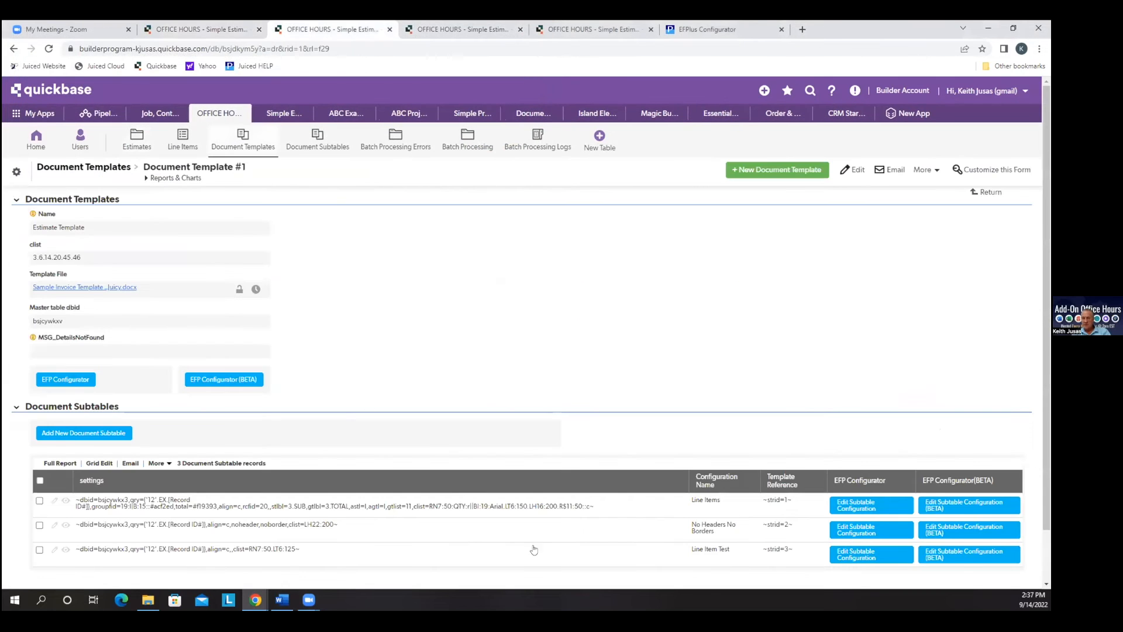
click(969, 505)
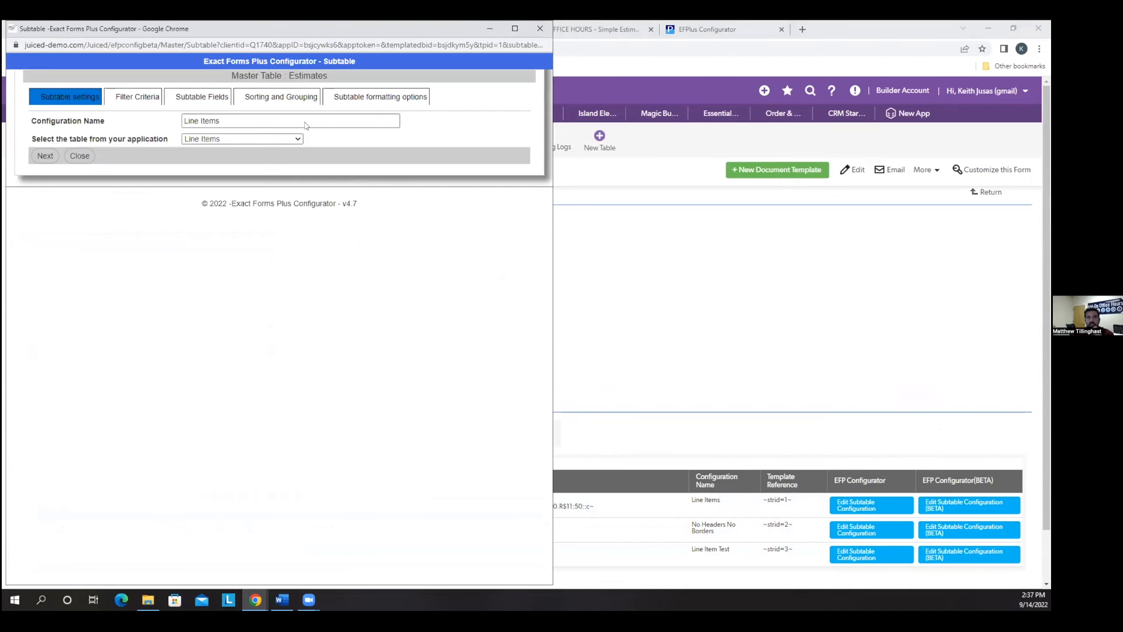
click(183, 96)
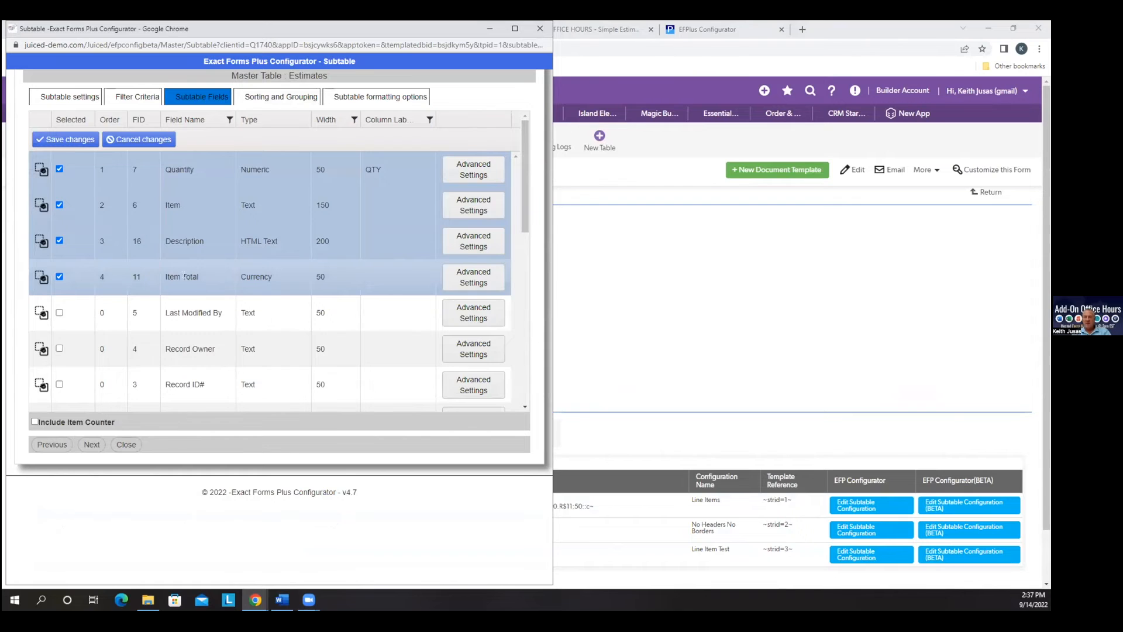
click(474, 277)
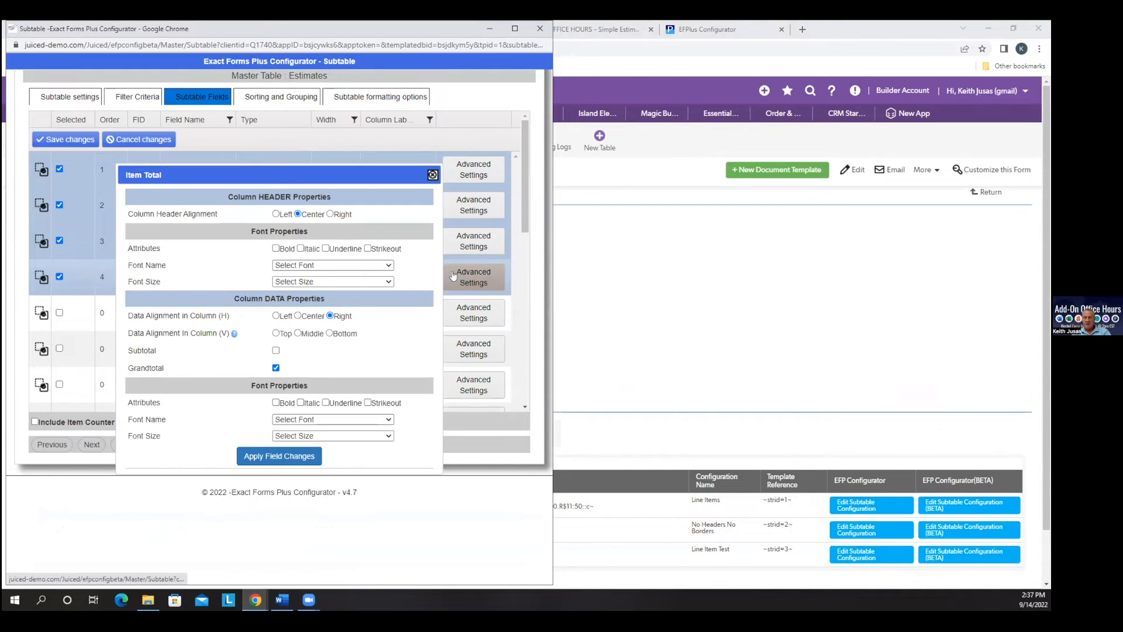
click(276, 352)
drag(154, 353, 165, 356)
click(165, 356)
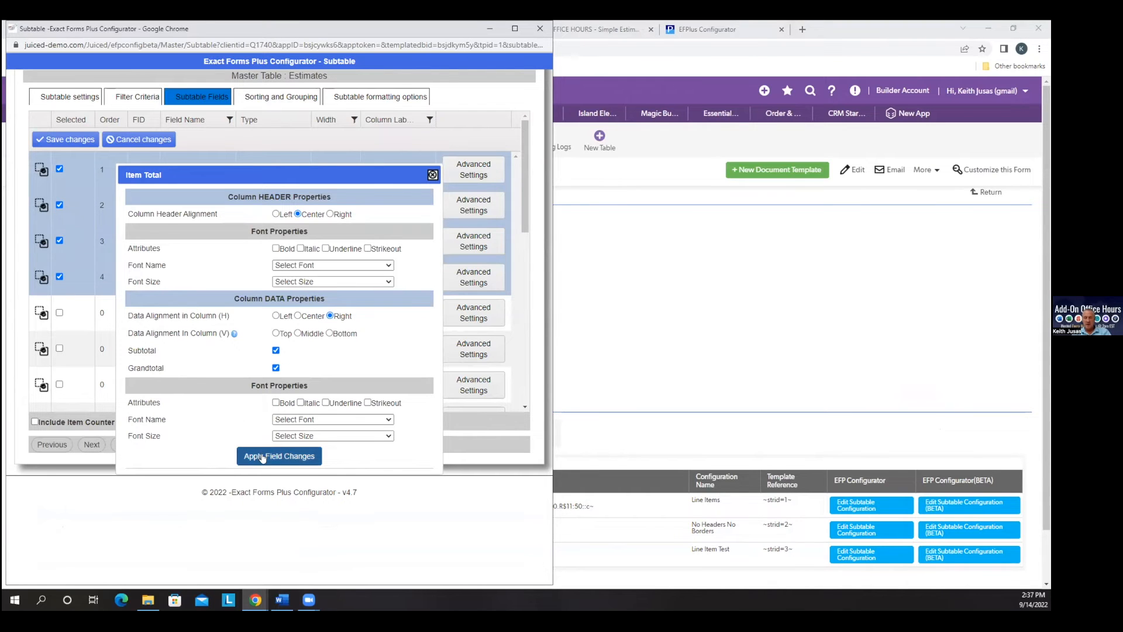
click(263, 457)
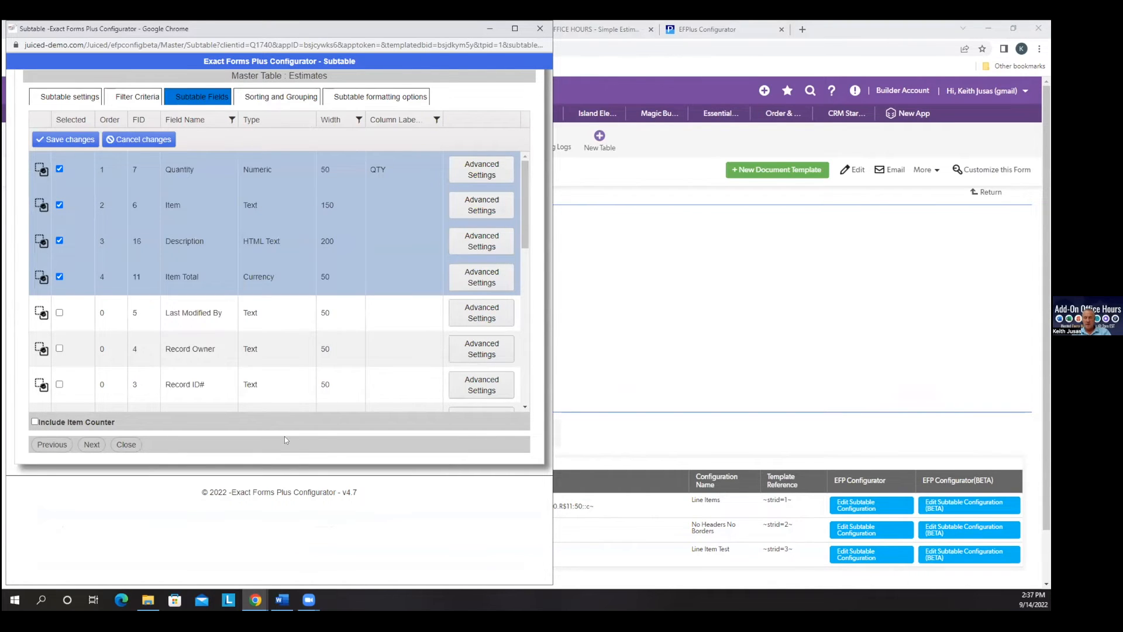
click(65, 139)
Step: Review the subtotal label options, save the subtable configuration with subtotals enabled and close the configurator
click(92, 461)
scroll(244, 258, down, 4)
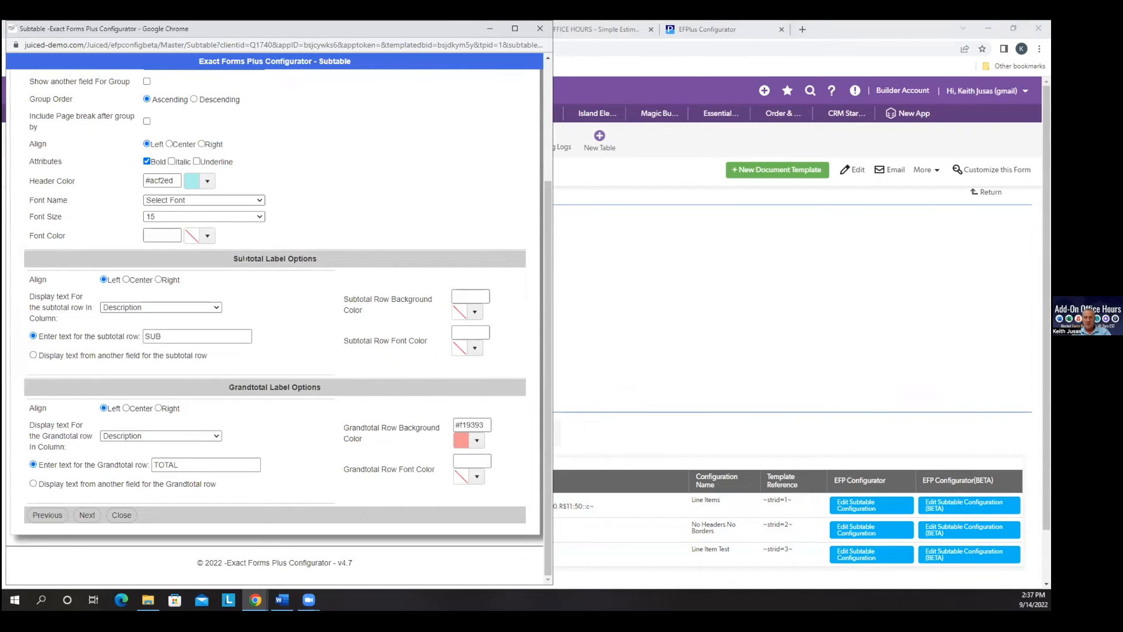
click(88, 515)
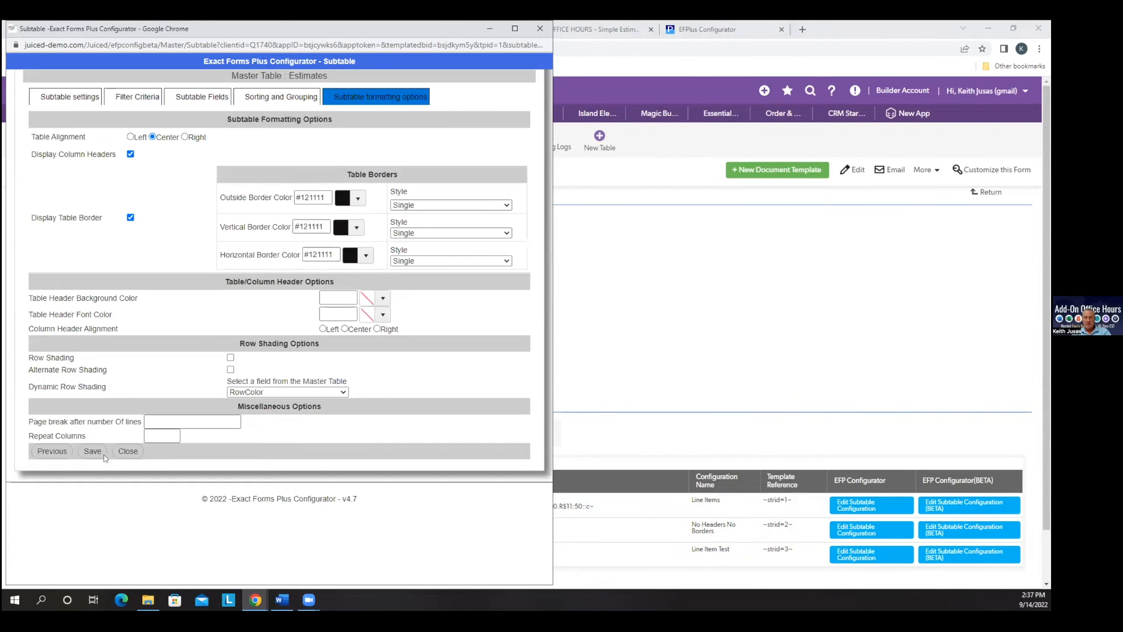
click(93, 451)
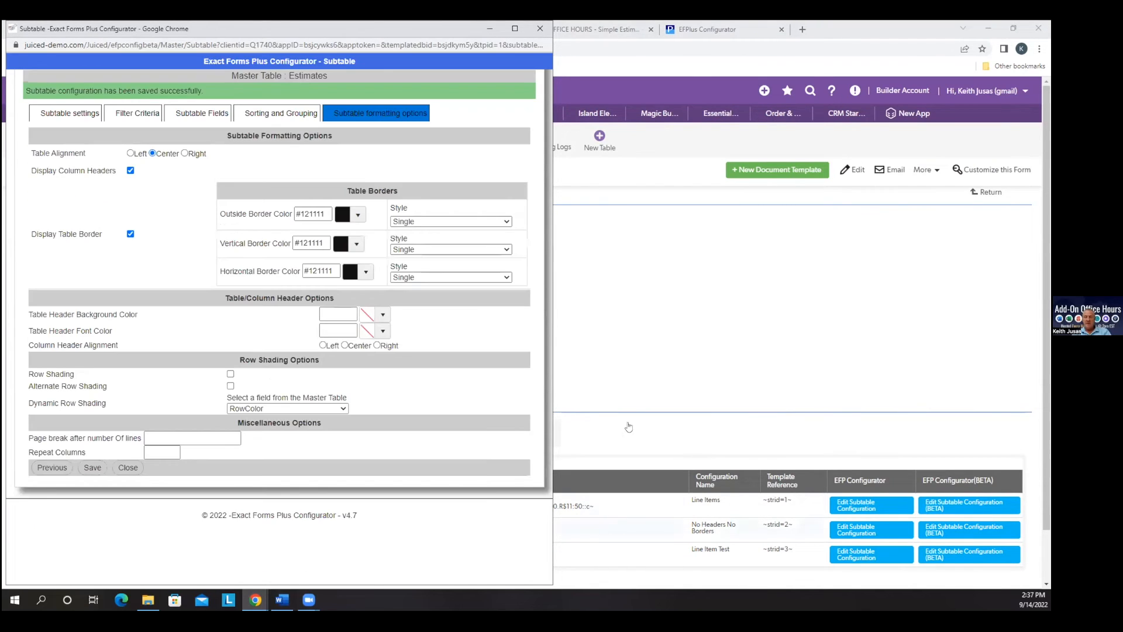
click(128, 467)
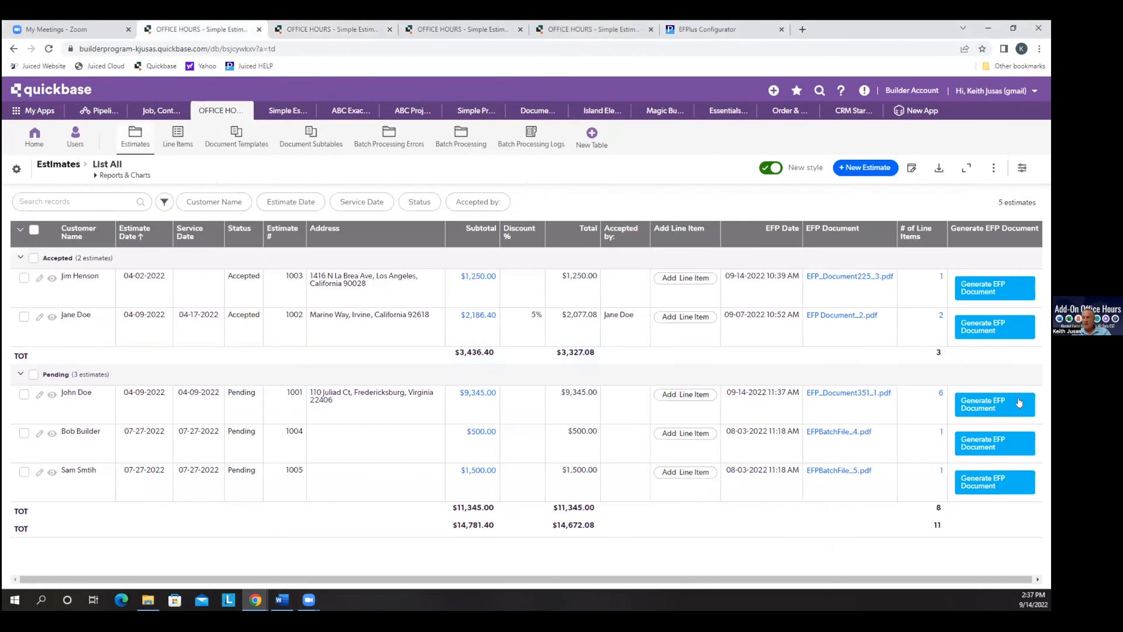
Step: Generate the first Pending estimate's document again and examine its SUB rows, group headings and grand total
click(1019, 403)
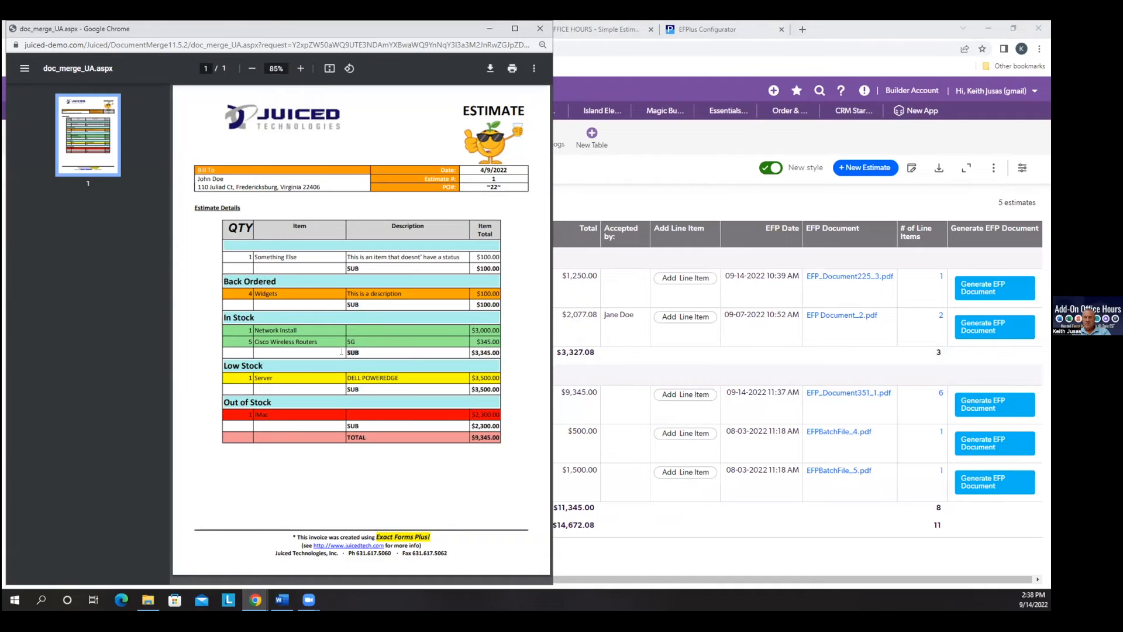
drag(365, 426, 324, 422)
drag(253, 317, 228, 318)
drag(471, 438, 498, 438)
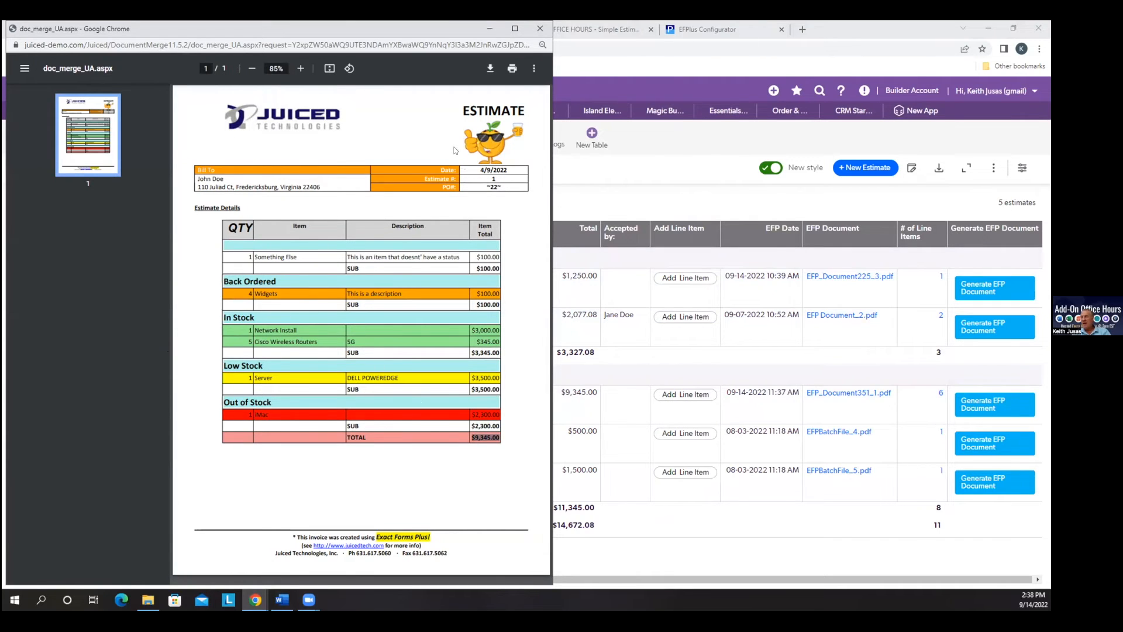
click(539, 31)
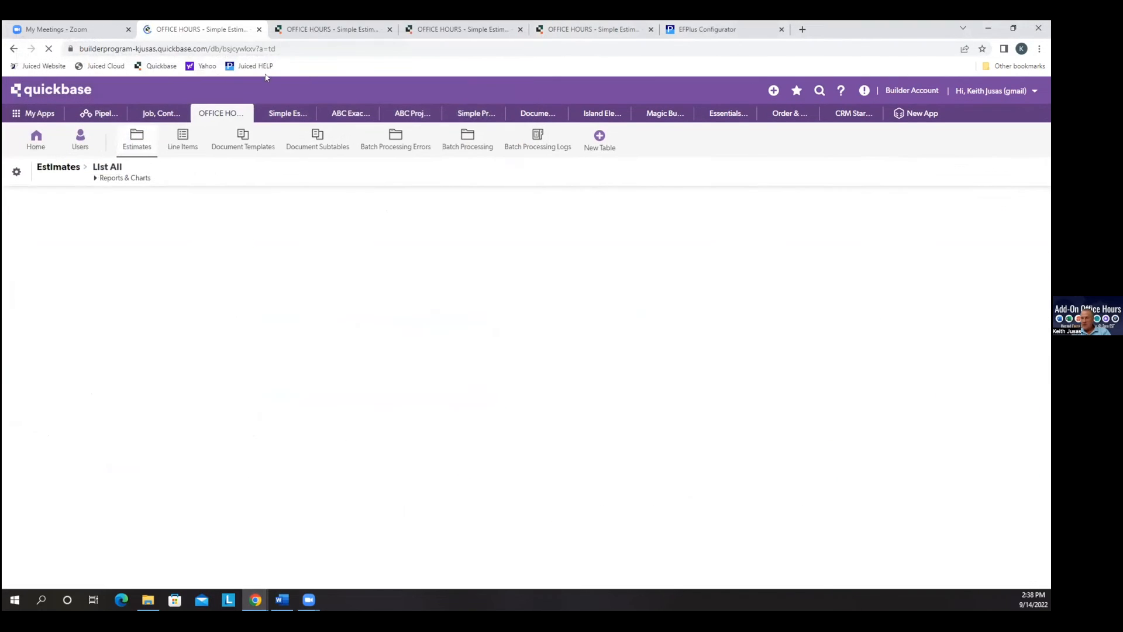
Step: Open the field properties of Generate EFP Document in the Estimates table and enlarge the formula box to show the entire formula
click(339, 28)
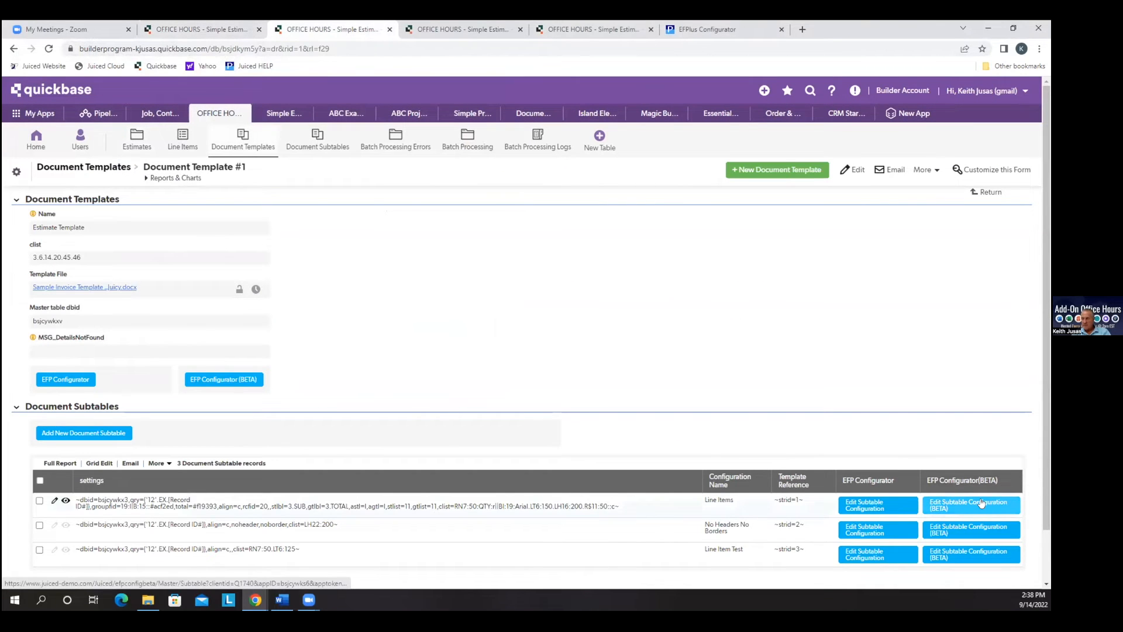
click(187, 30)
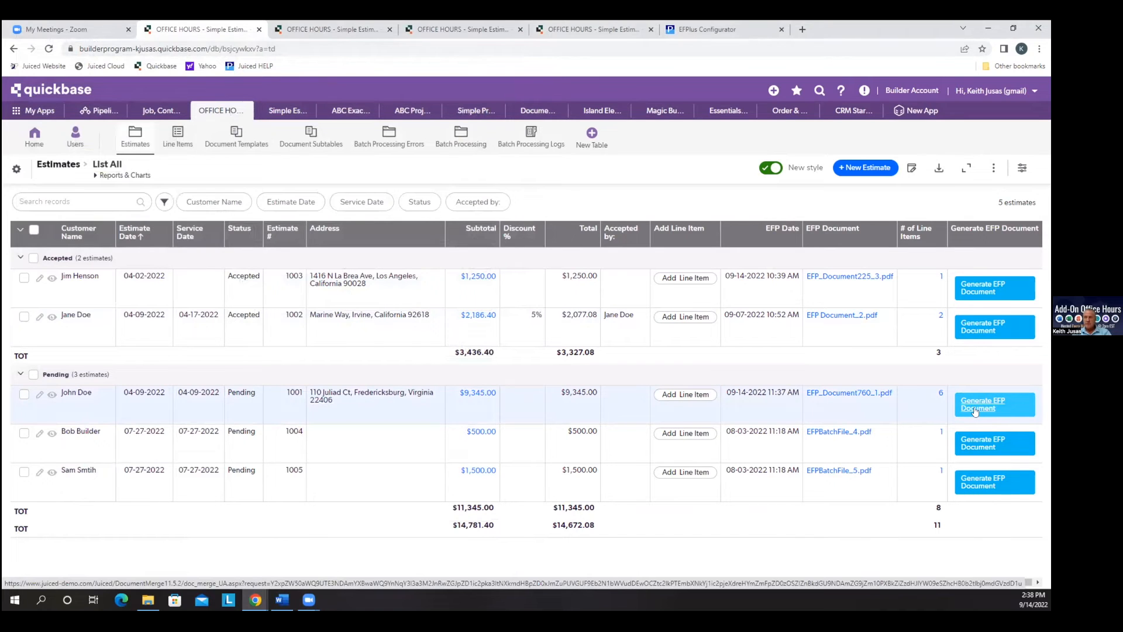
click(1033, 234)
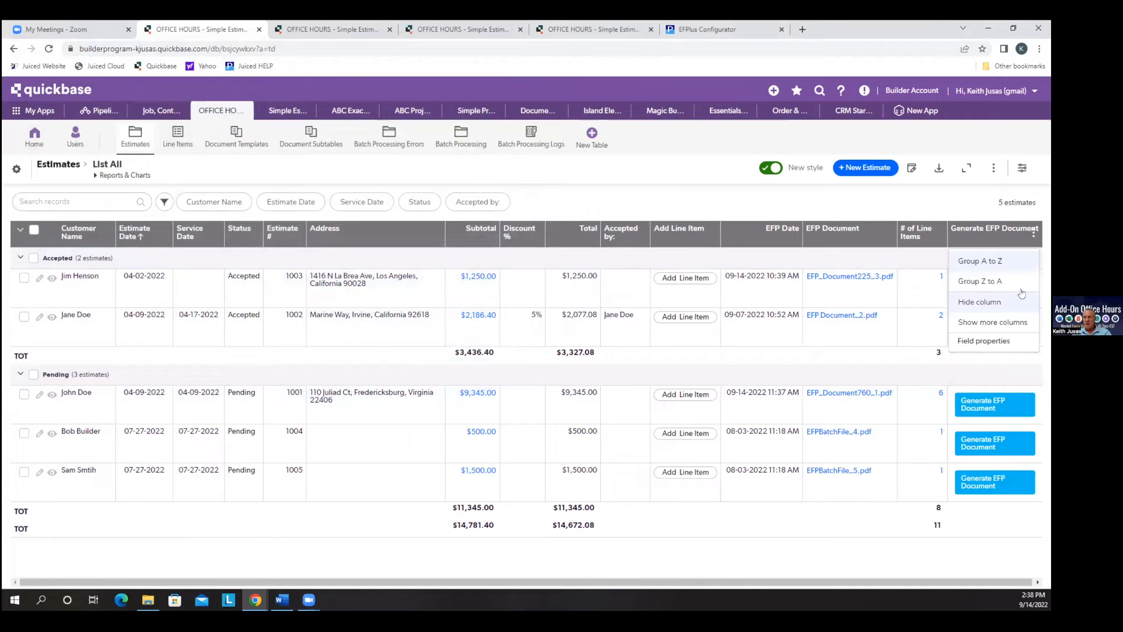
click(995, 341)
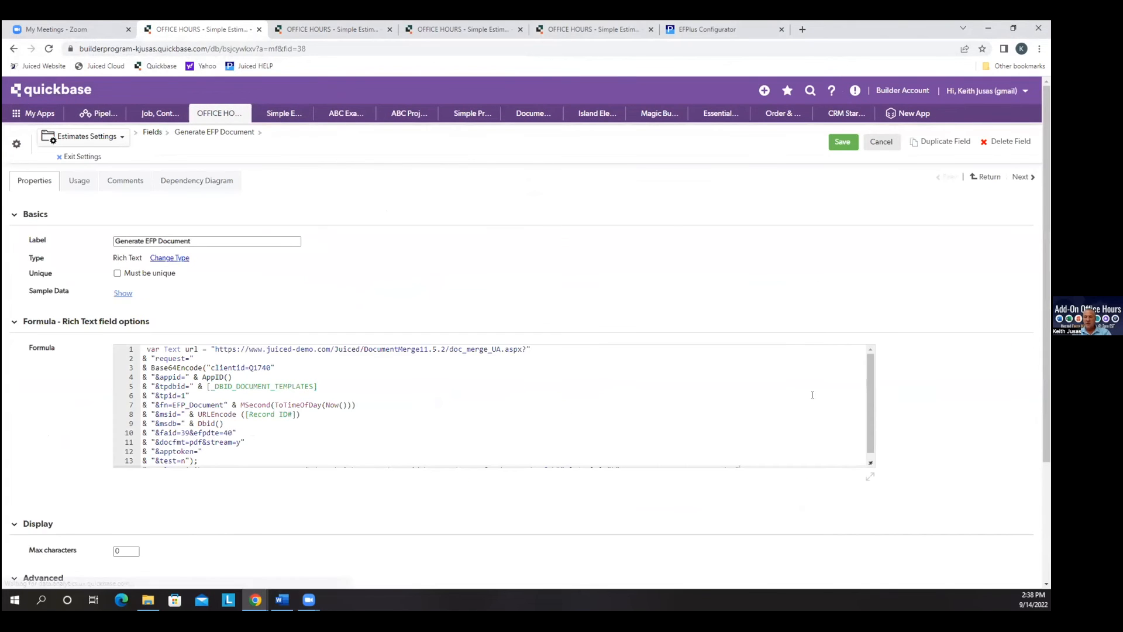
drag(869, 463, 903, 528)
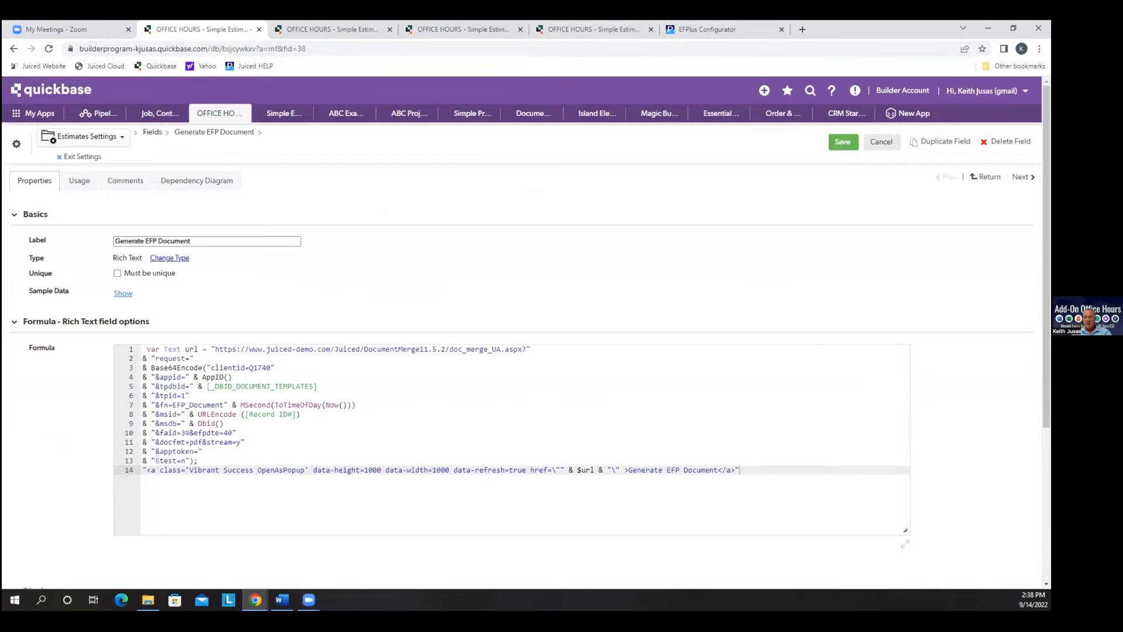
Step: Set the test parameter in the Generate EFP Document formula to y and save the field
click(181, 460)
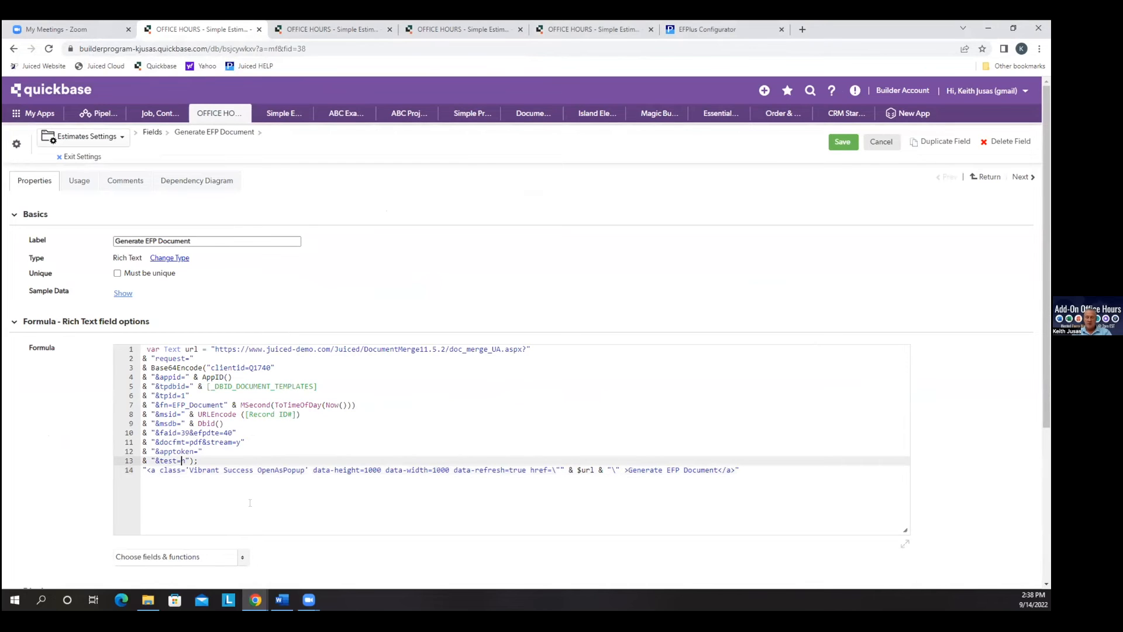
text(y)
click(836, 144)
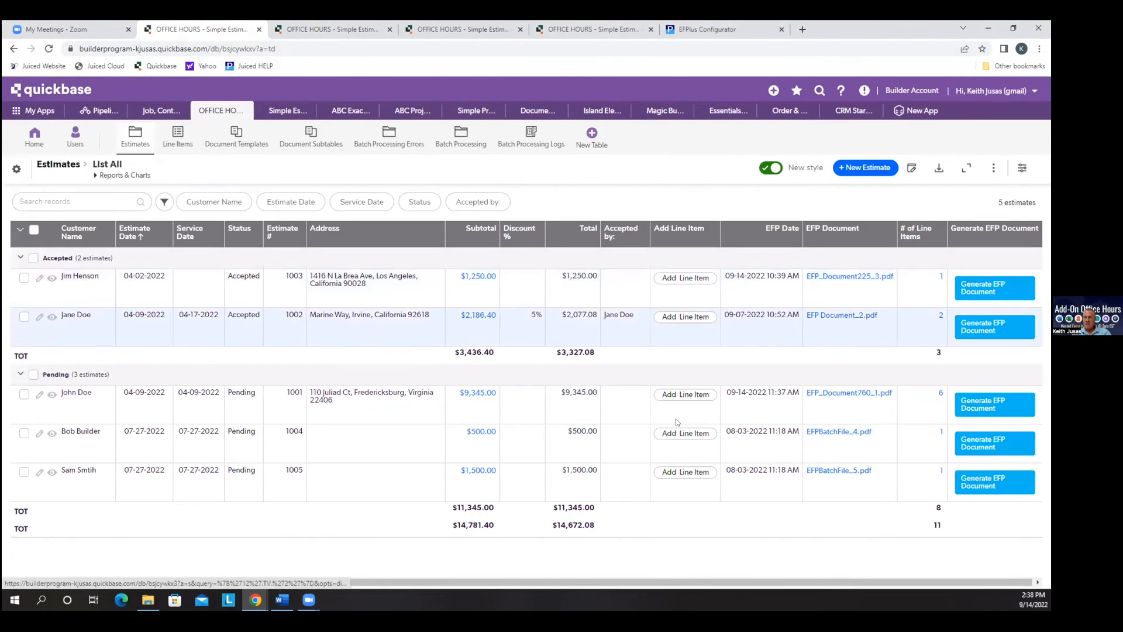
Step: Generate the first Pending estimate's document, examine its groups, subtotals and total, close it and open the estimate's record
click(978, 402)
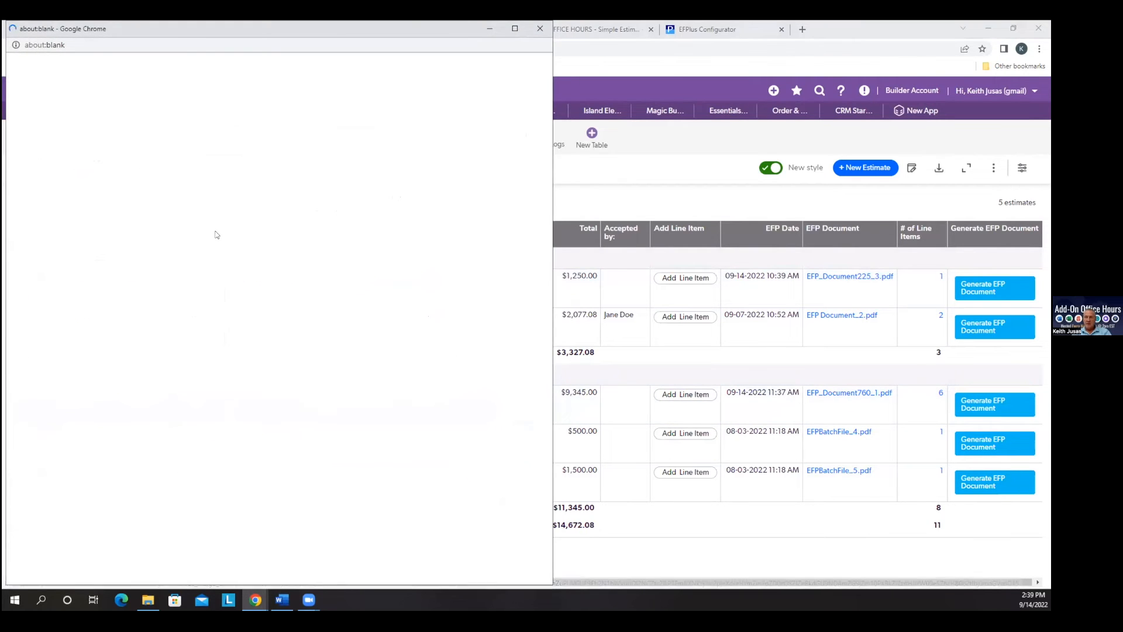
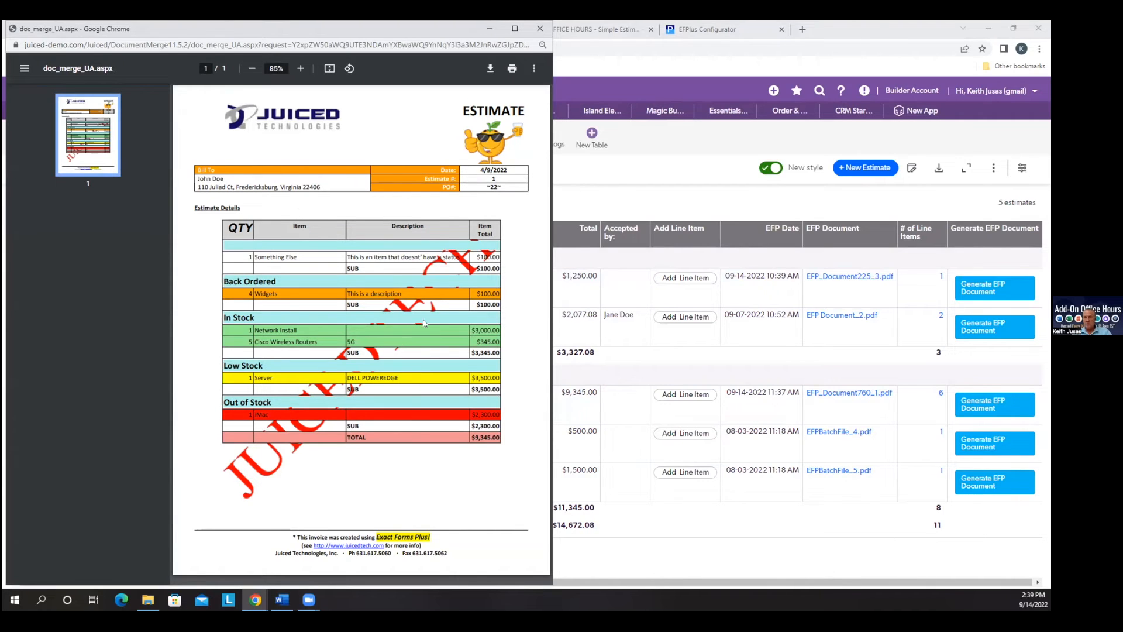
click(540, 28)
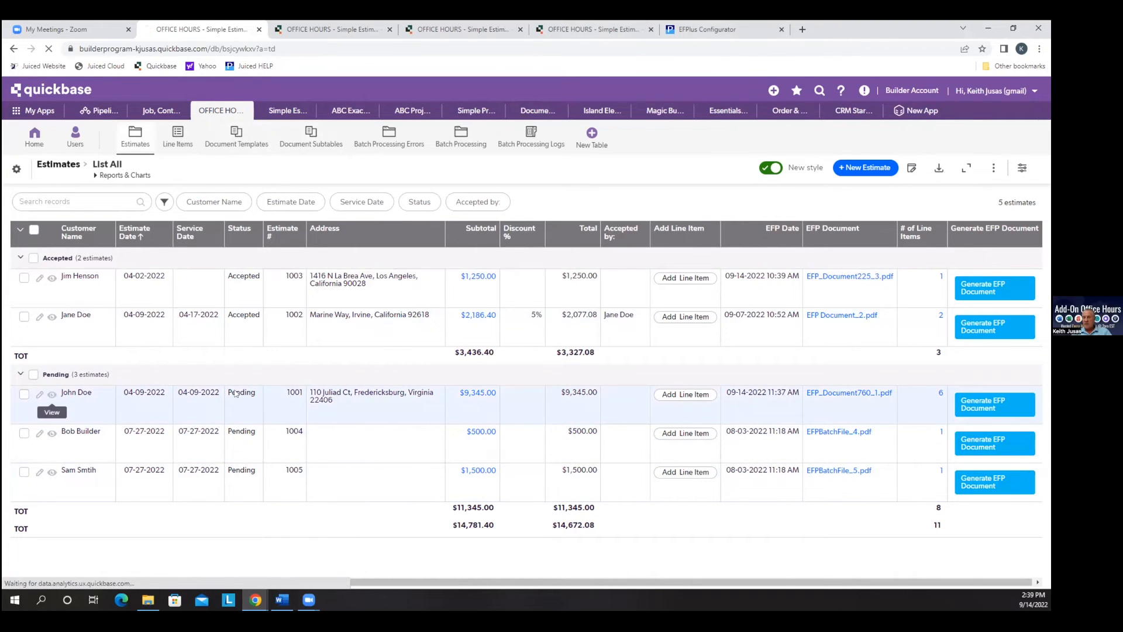
click(52, 394)
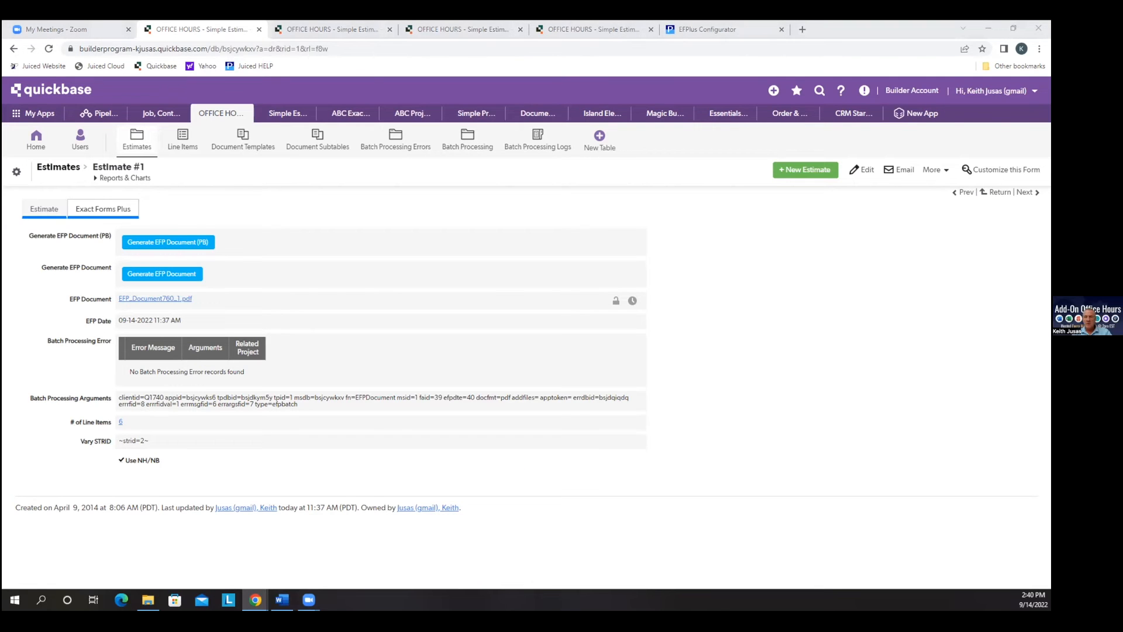
Step: Switch to the Exact Forms Plus demo window and open the template used in Test Project Quickbase's Simple Document example
key(alt+Tab)
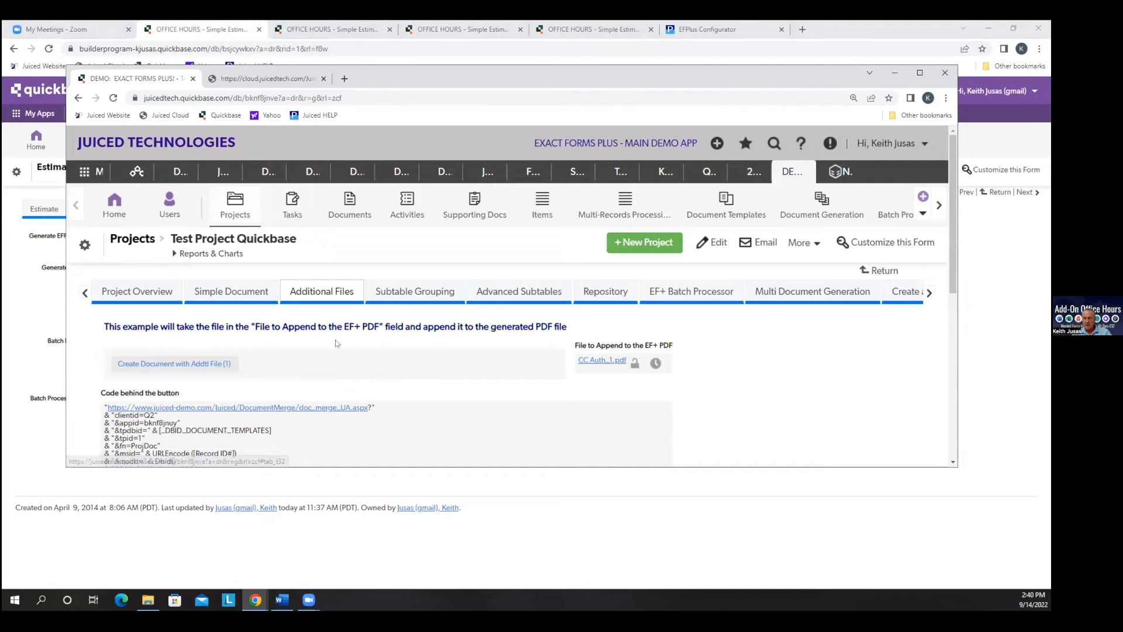
click(200, 297)
scroll(246, 351, down, 2)
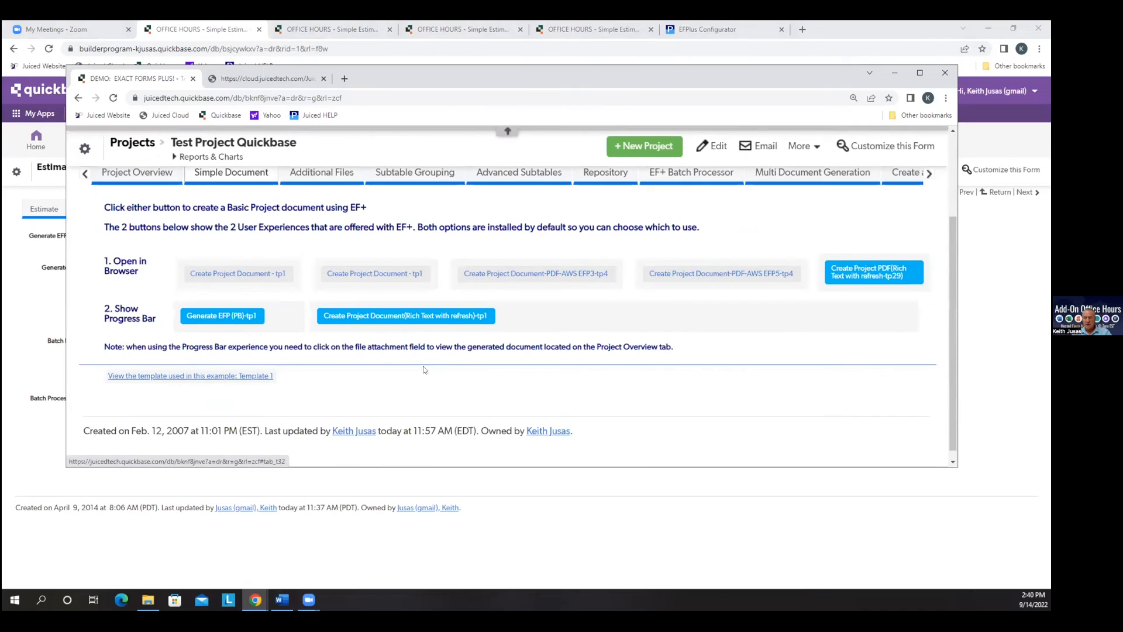
click(259, 377)
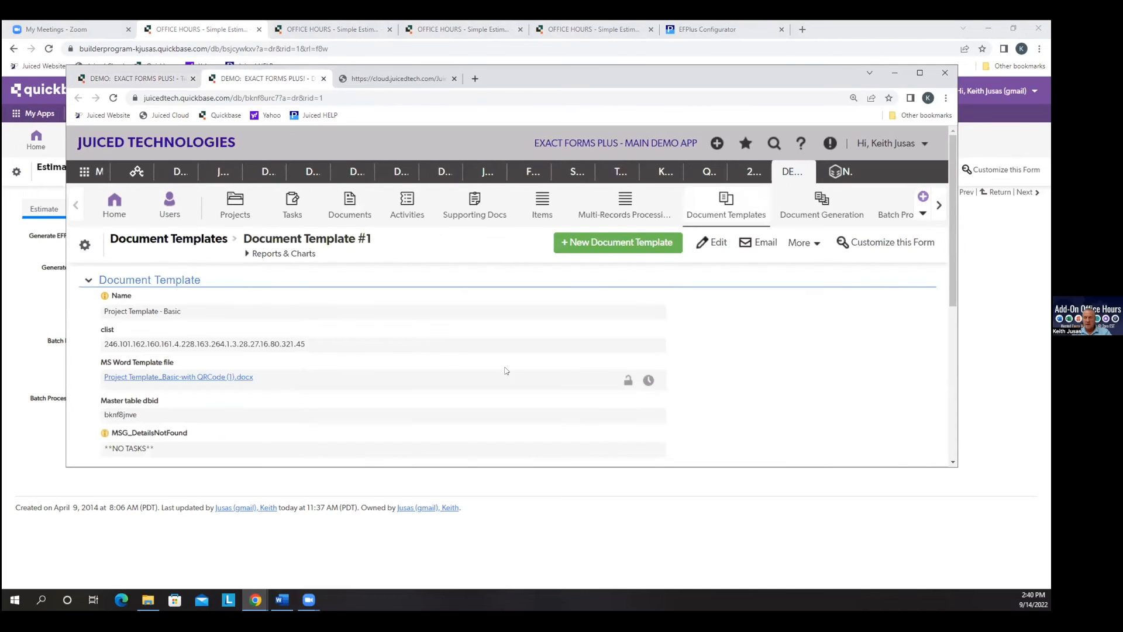
Step: Open the Test Project ABC record from the Projects table and find its EF+ Generated File section
click(221, 213)
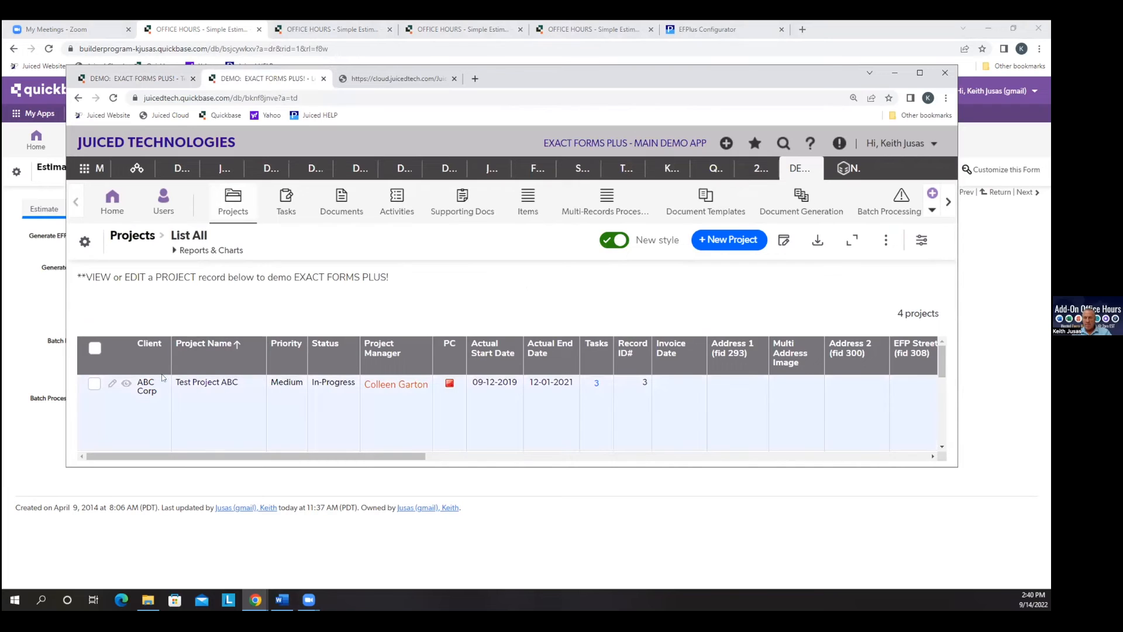
click(126, 384)
scroll(132, 374, down, 2)
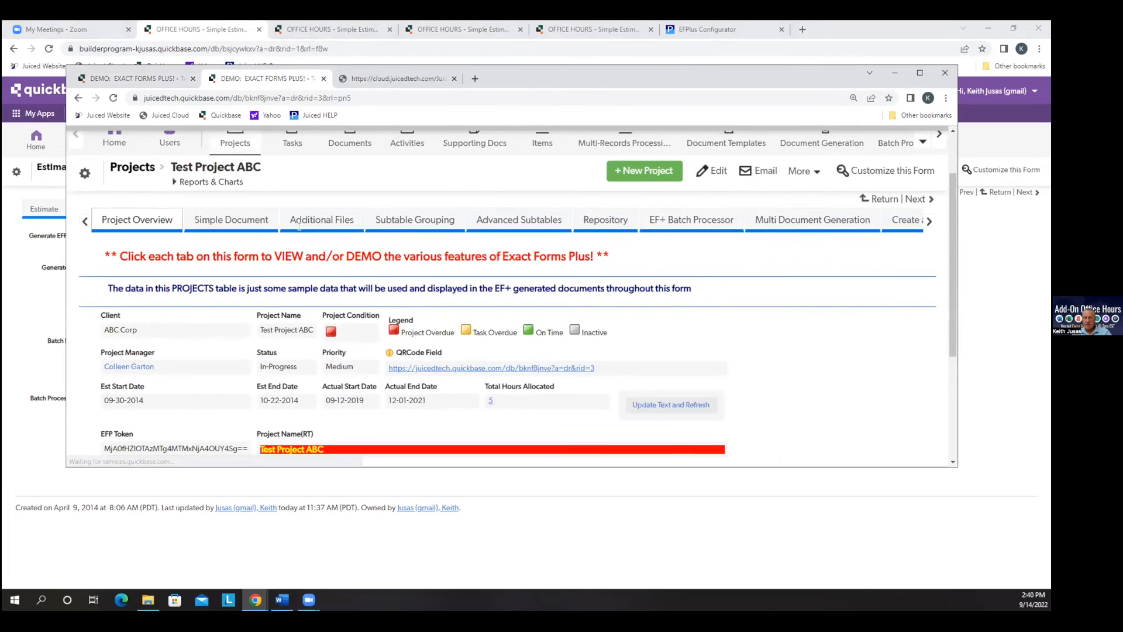
click(251, 183)
click(136, 182)
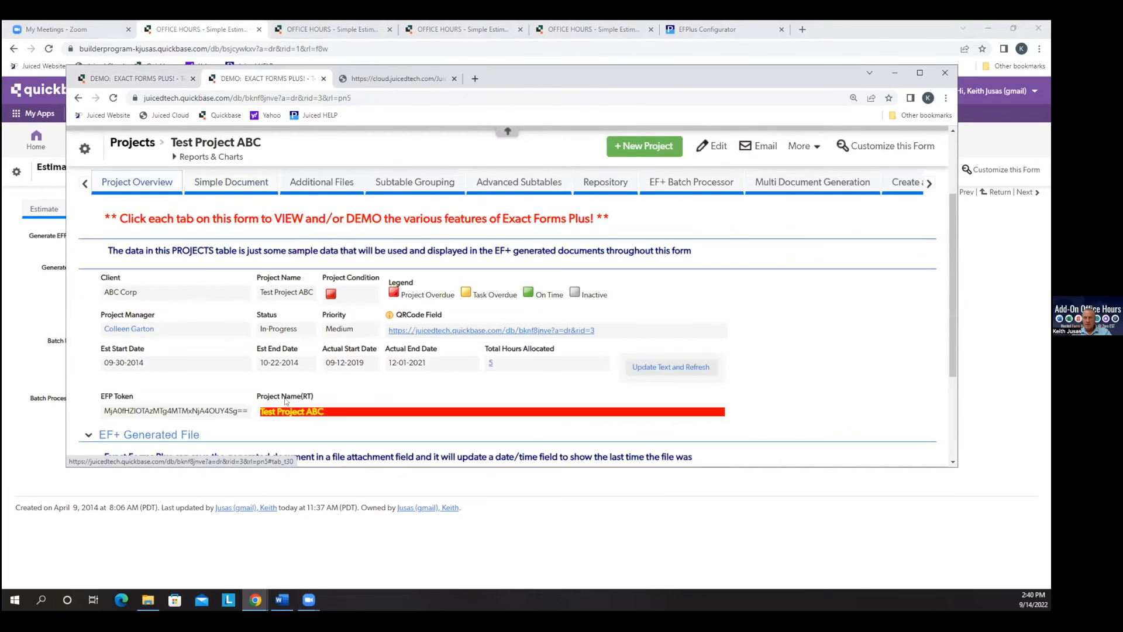
scroll(243, 383, down, 3)
Step: Open the project document ProjDoc_287.pdf, examine its grouped task table, close it and return to the estimate window
click(133, 358)
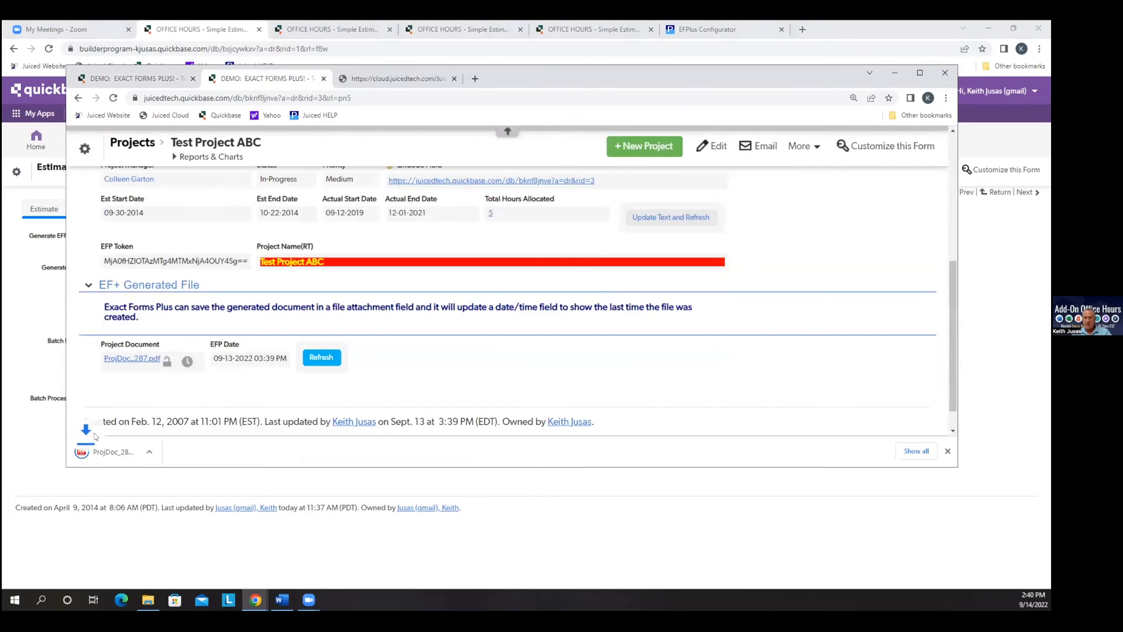
click(110, 453)
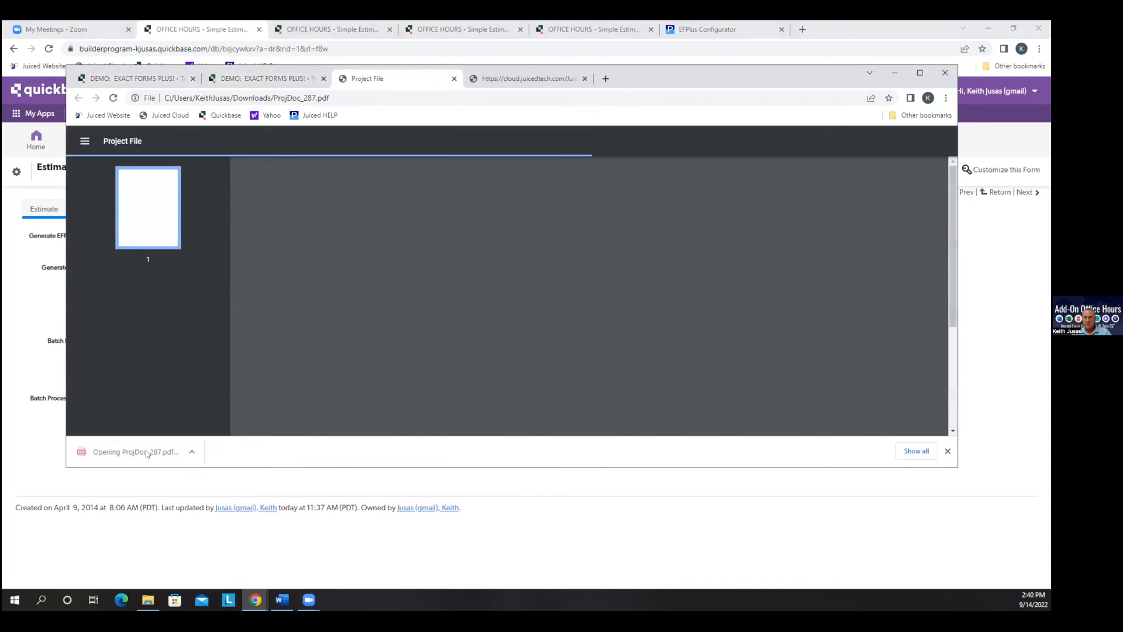
scroll(656, 351, down, 1)
scroll(655, 351, down, 3)
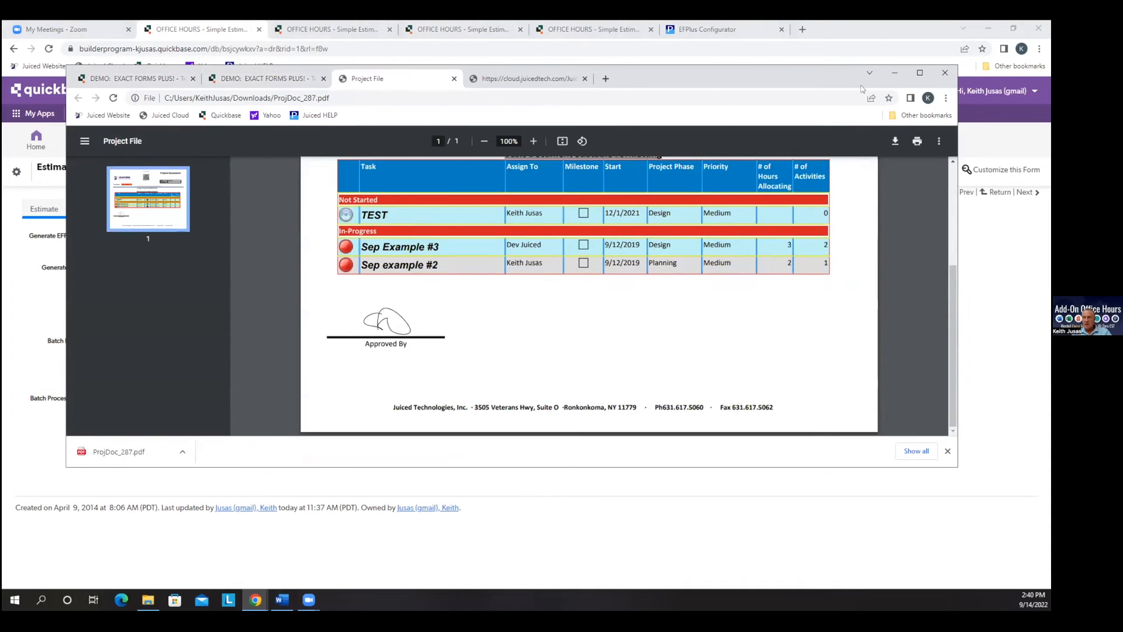
click(454, 79)
click(16, 301)
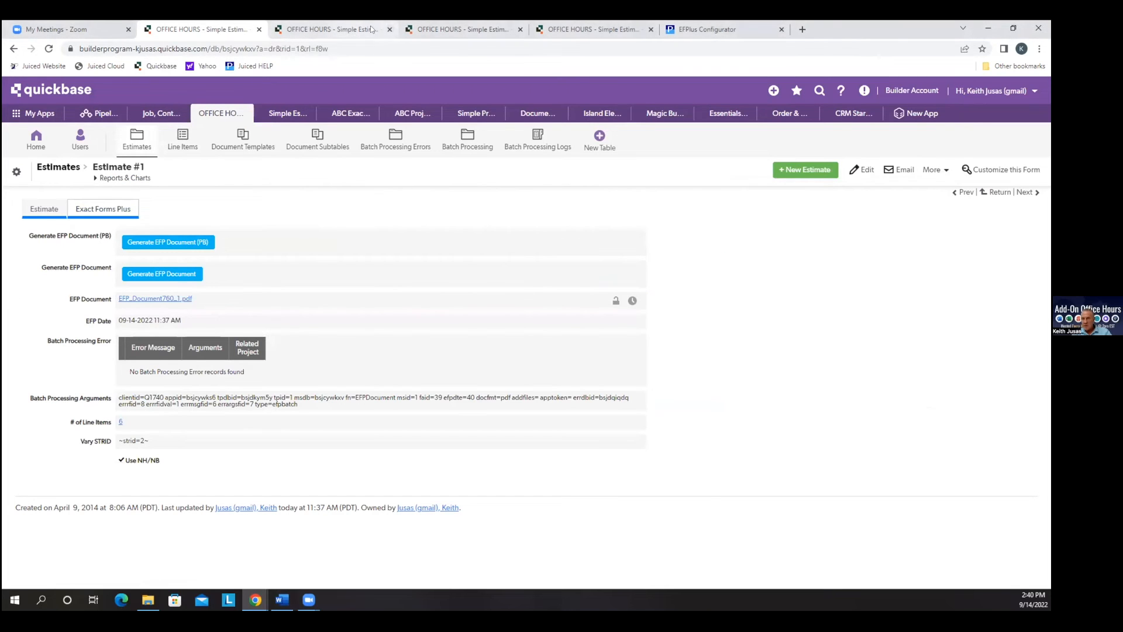
Step: Open the DEMO: EXACT FORMS PLUS! app in a new browser tab and show Test Project Quickbase's Simple Document examples
click(802, 29)
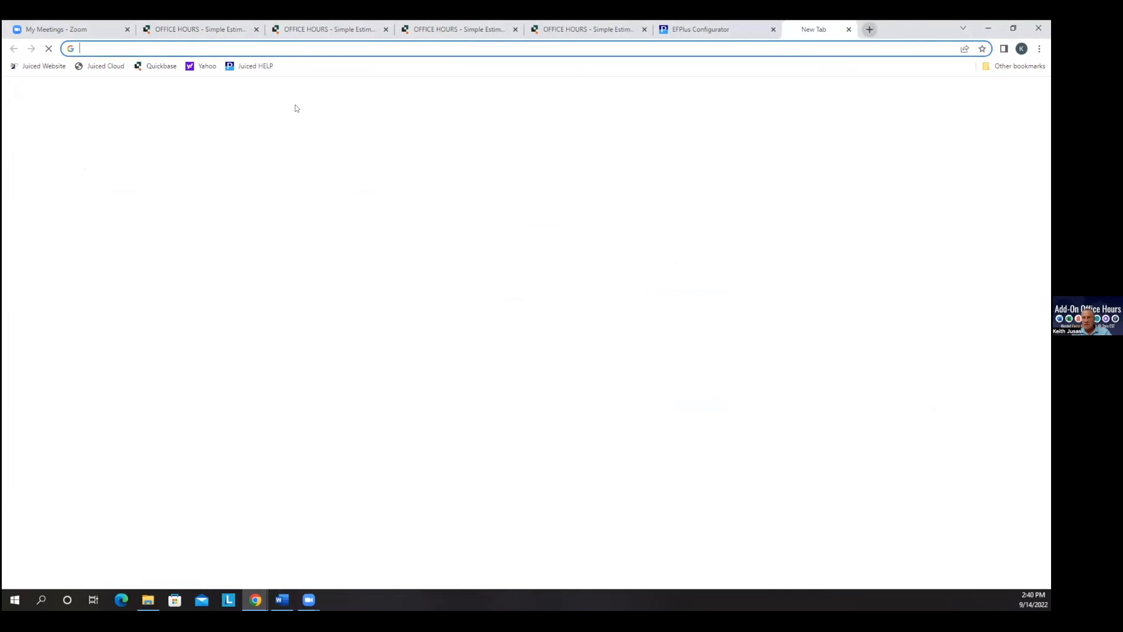
click(155, 65)
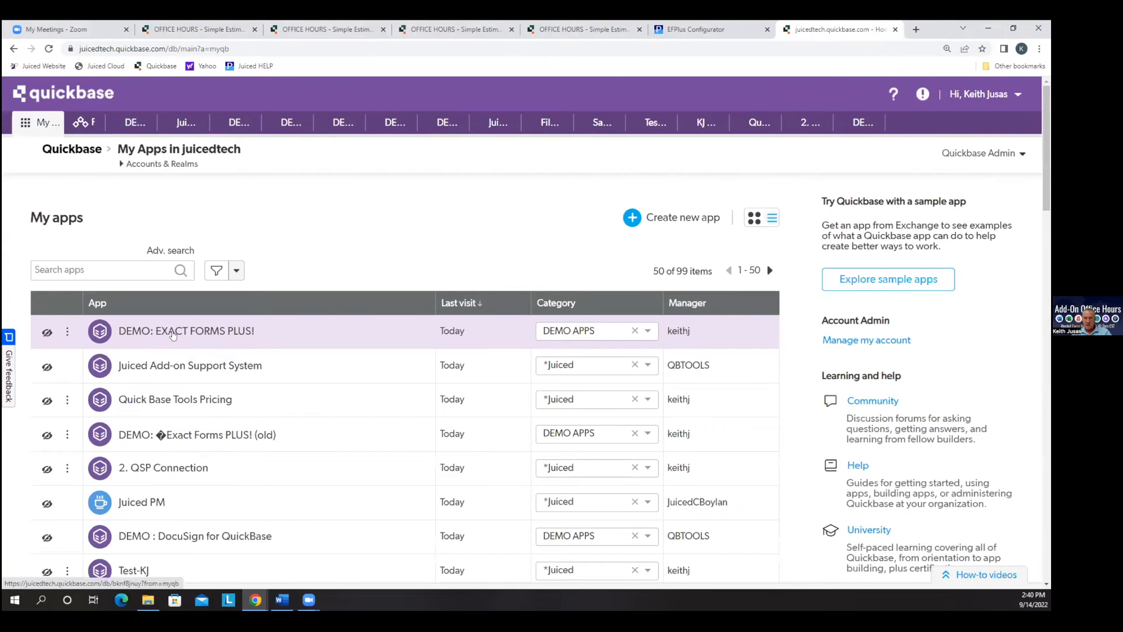
click(173, 332)
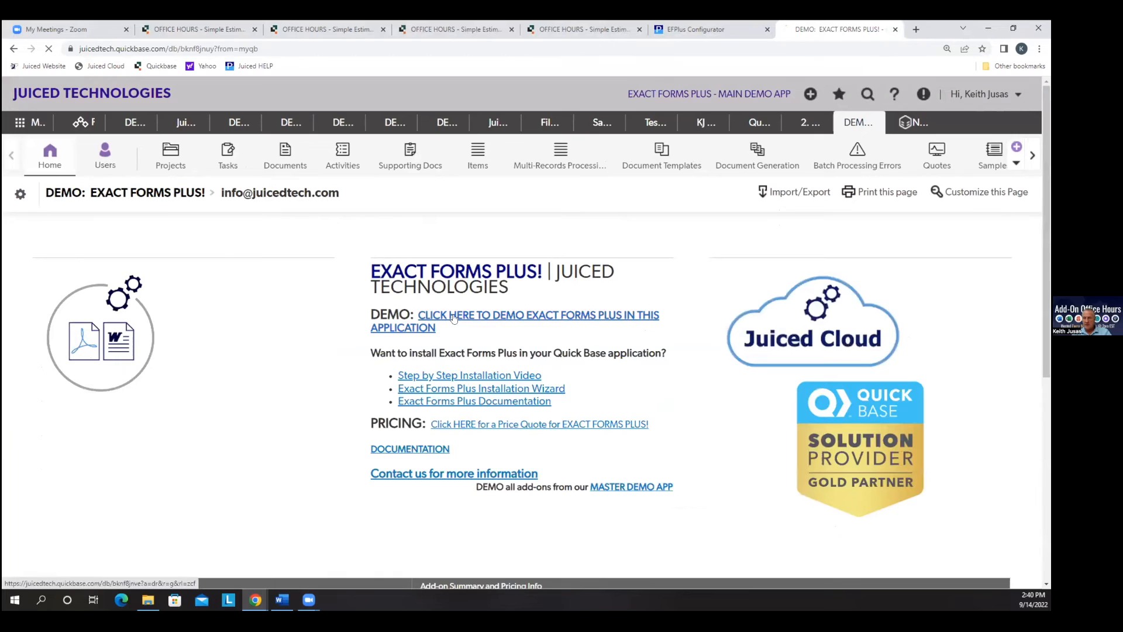
click(451, 319)
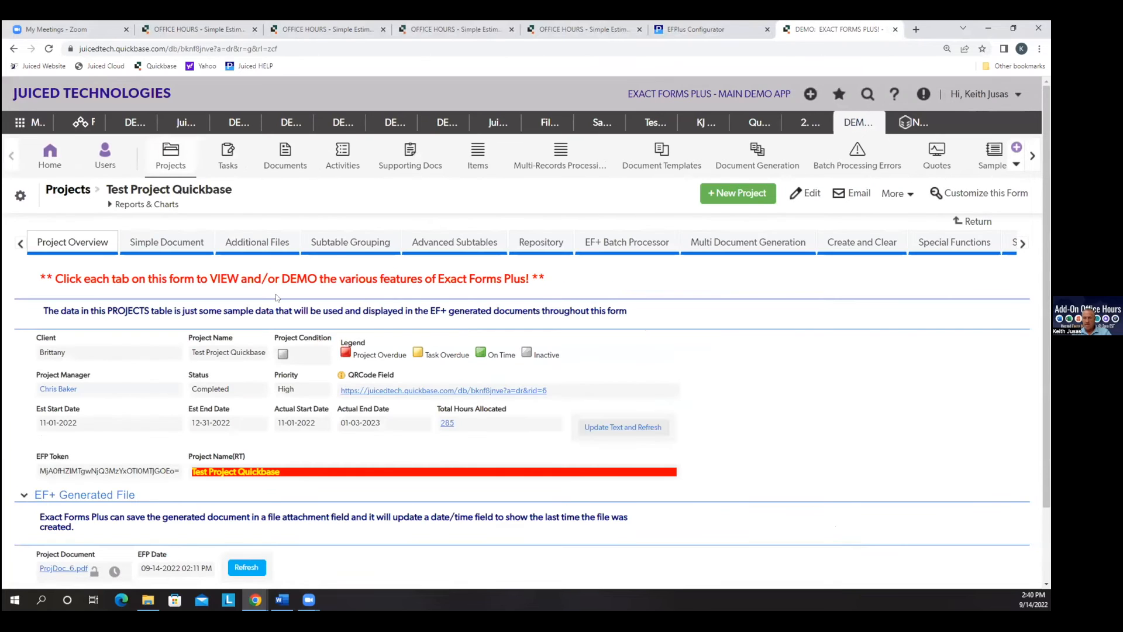
click(174, 244)
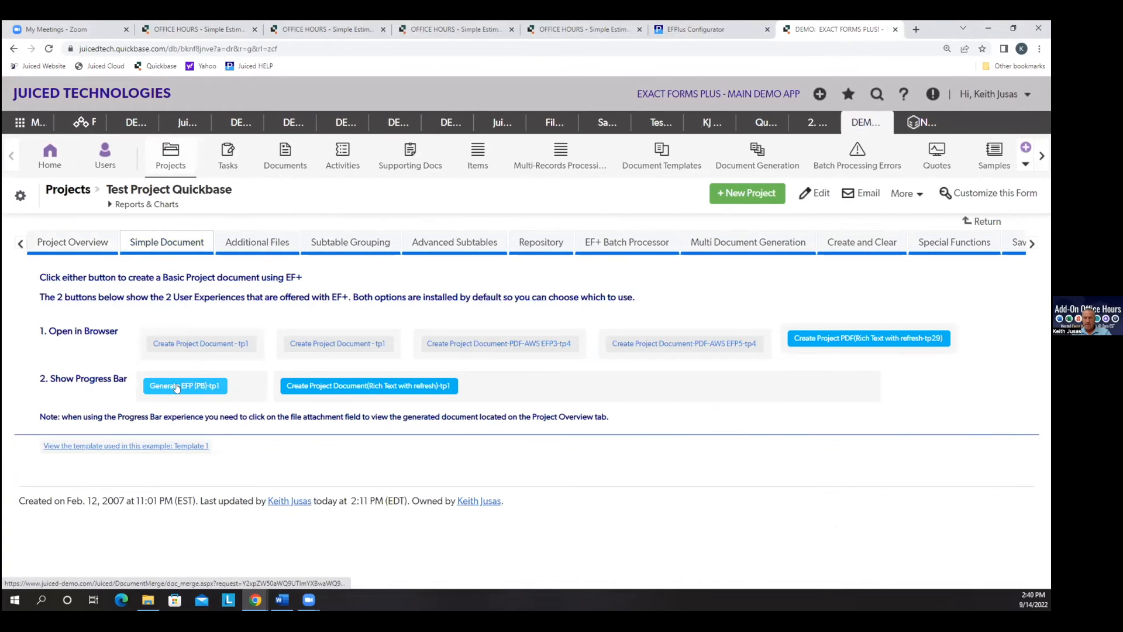
Step: Generate Test Project Quickbase's basic document in the browser, examine the task groups and TOTAL DAYS rows on both pages, and close it
click(176, 387)
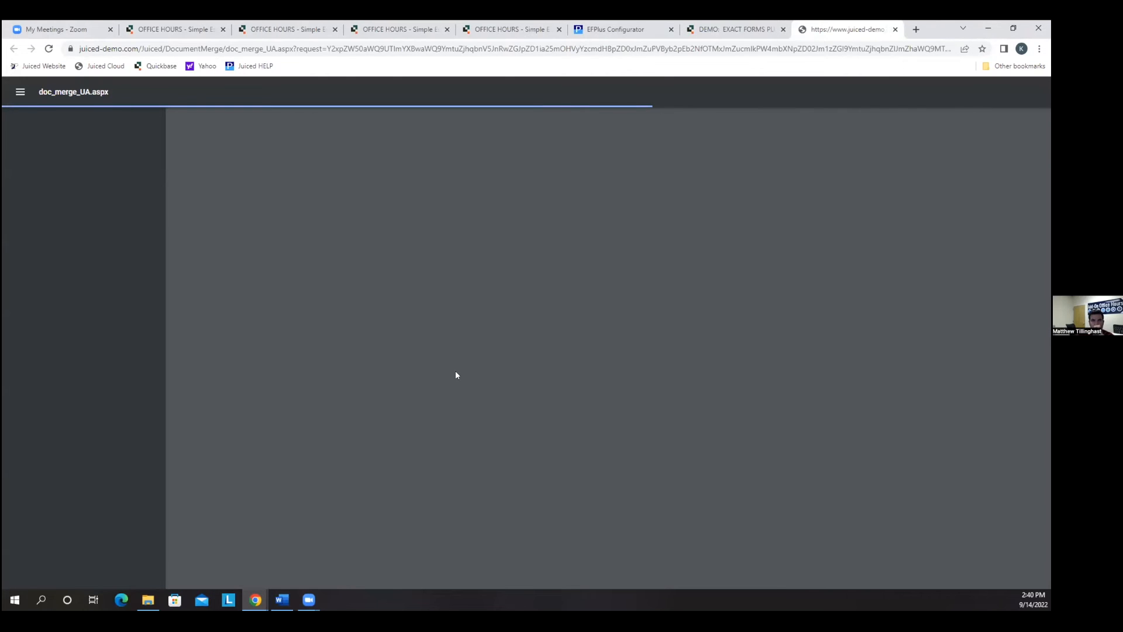
scroll(457, 375, down, 4)
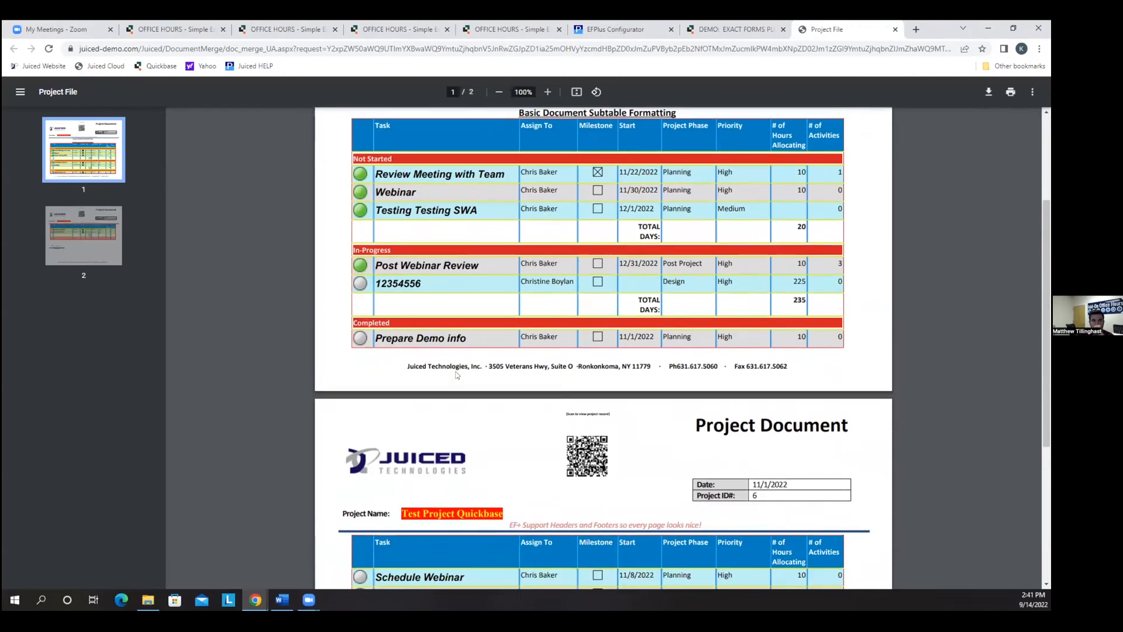
scroll(457, 375, down, 1)
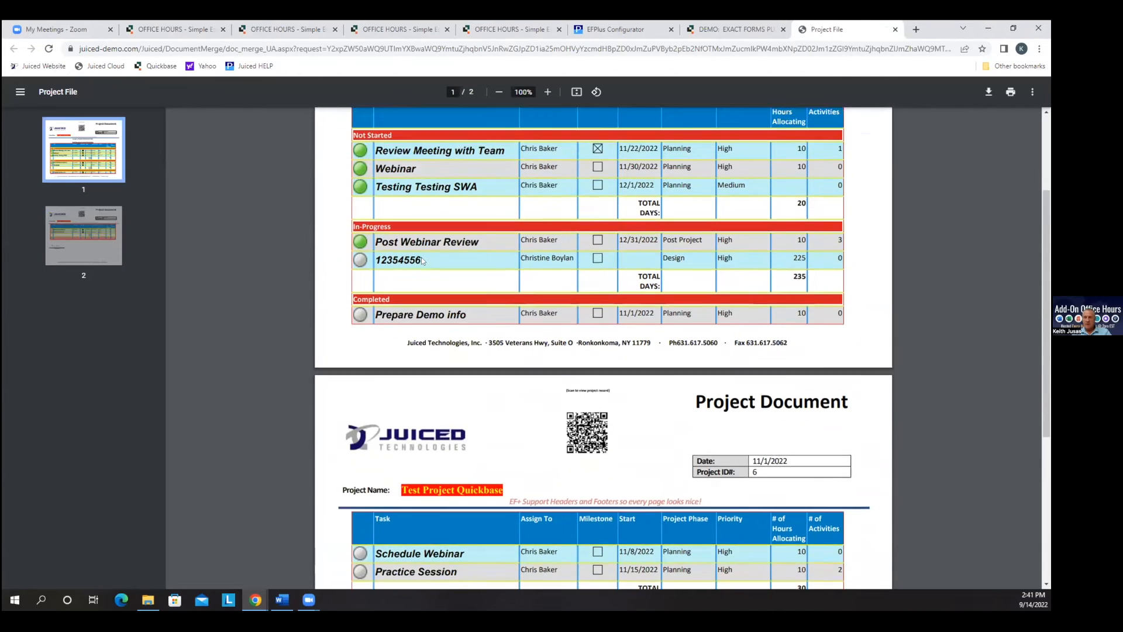
scroll(423, 260, up, 3)
scroll(432, 304, down, 2)
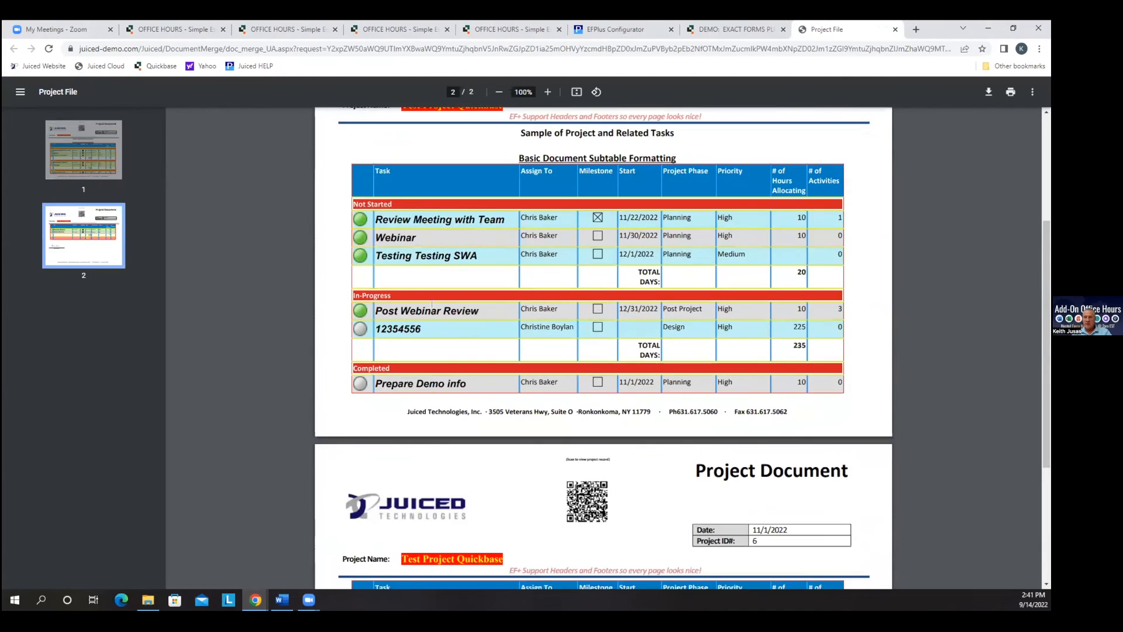
scroll(445, 319, down, 5)
scroll(459, 334, up, 5)
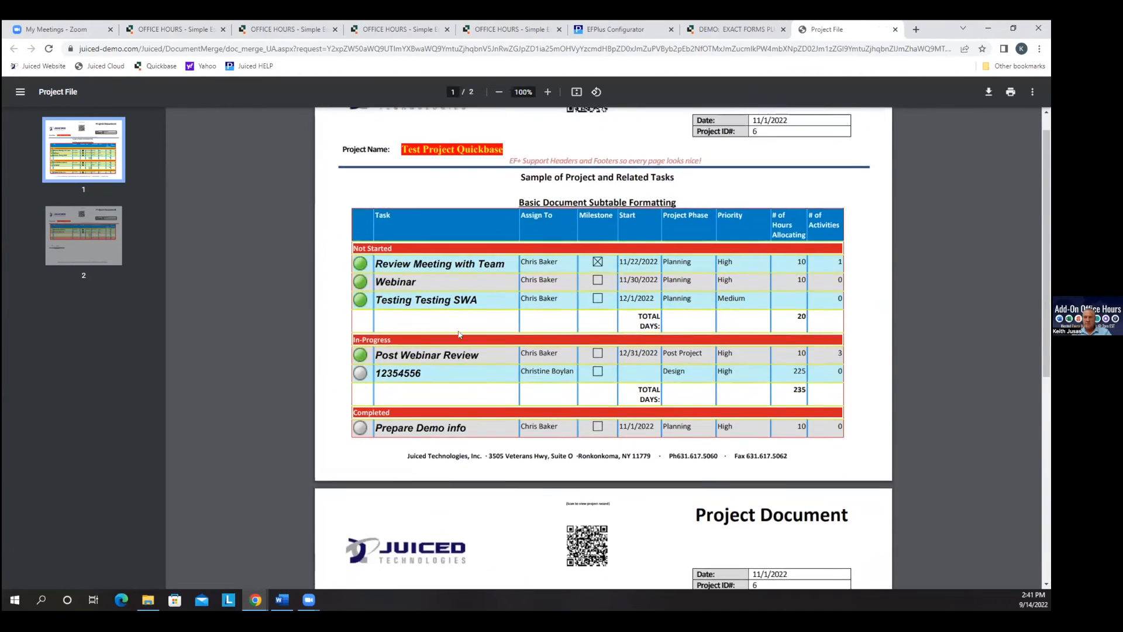
scroll(459, 335, up, 1)
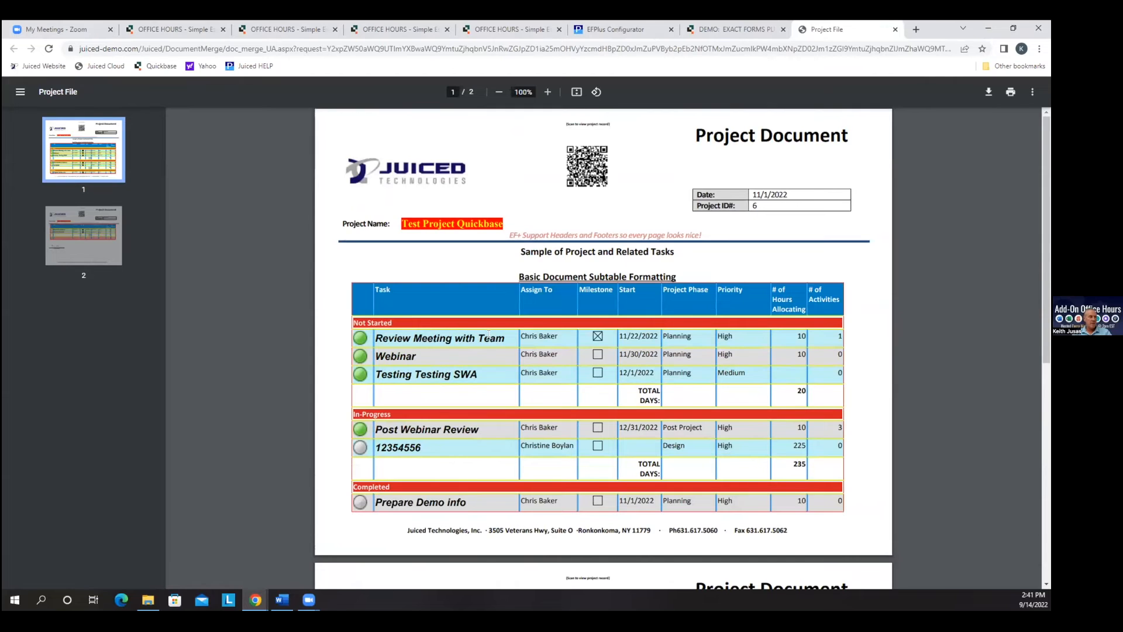
click(895, 29)
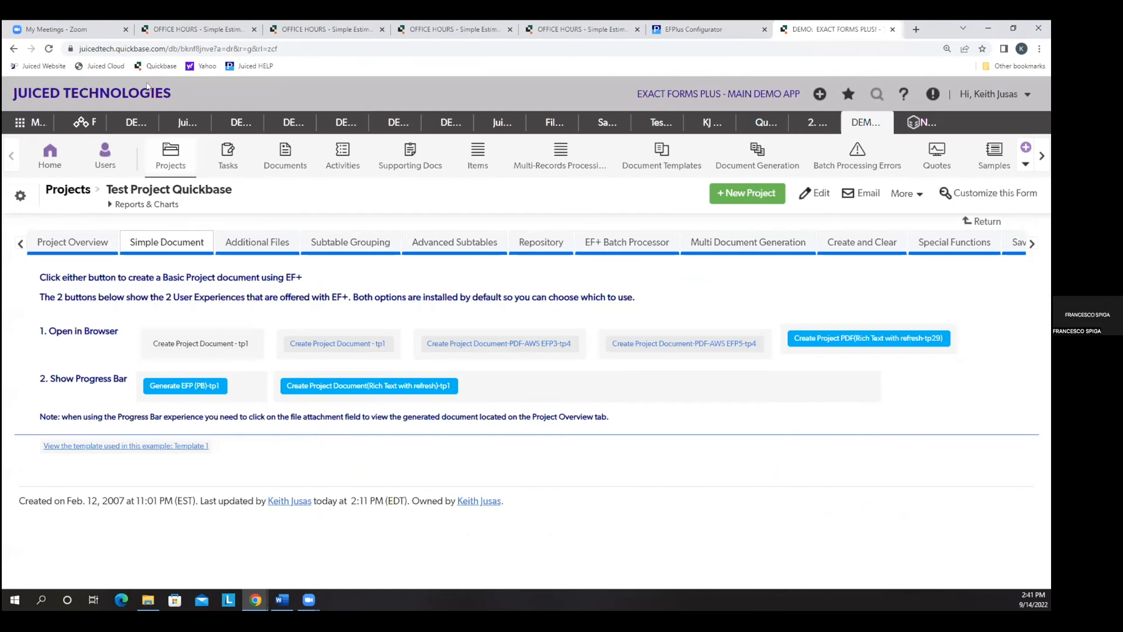
Step: Review the Estimate #1 record, the Estimates list and the subtable template references of Document Template #1
click(197, 31)
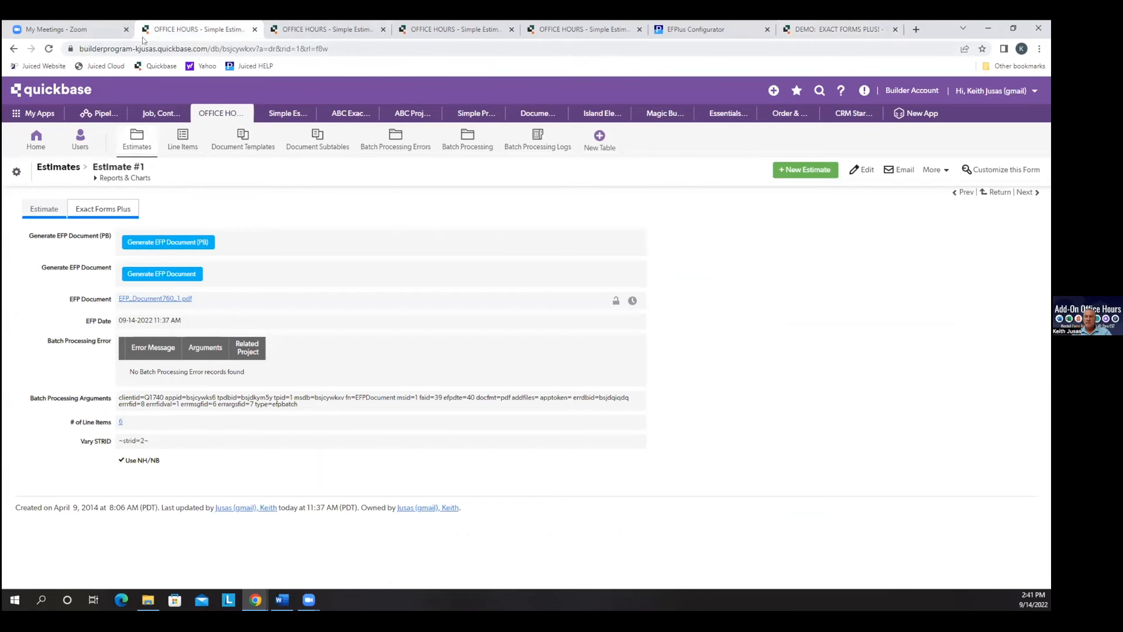
click(327, 29)
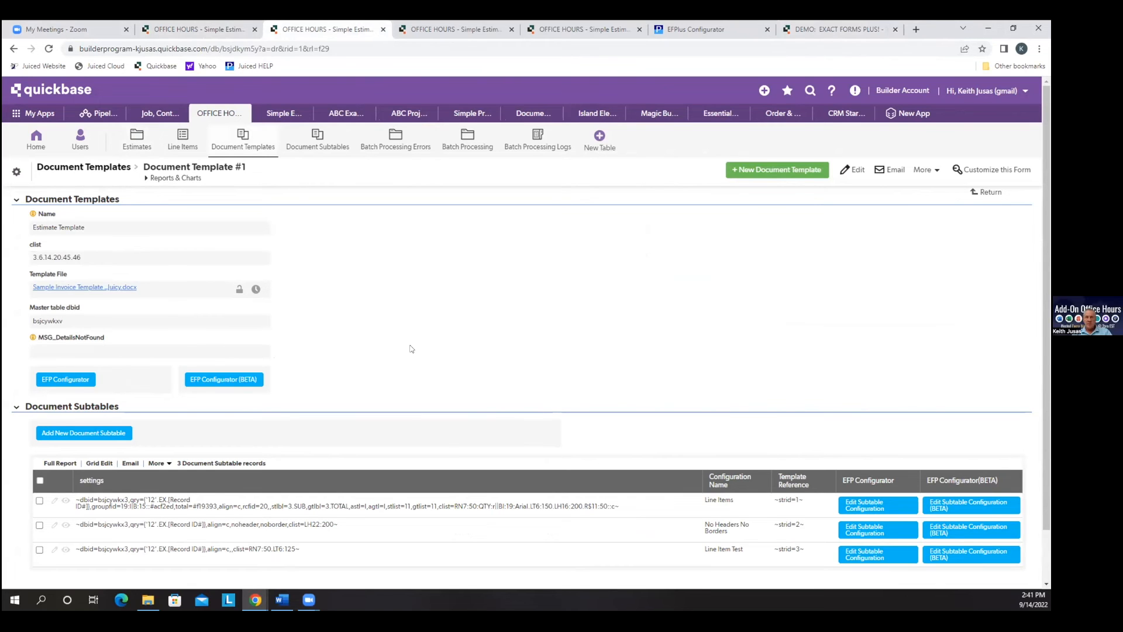
click(455, 31)
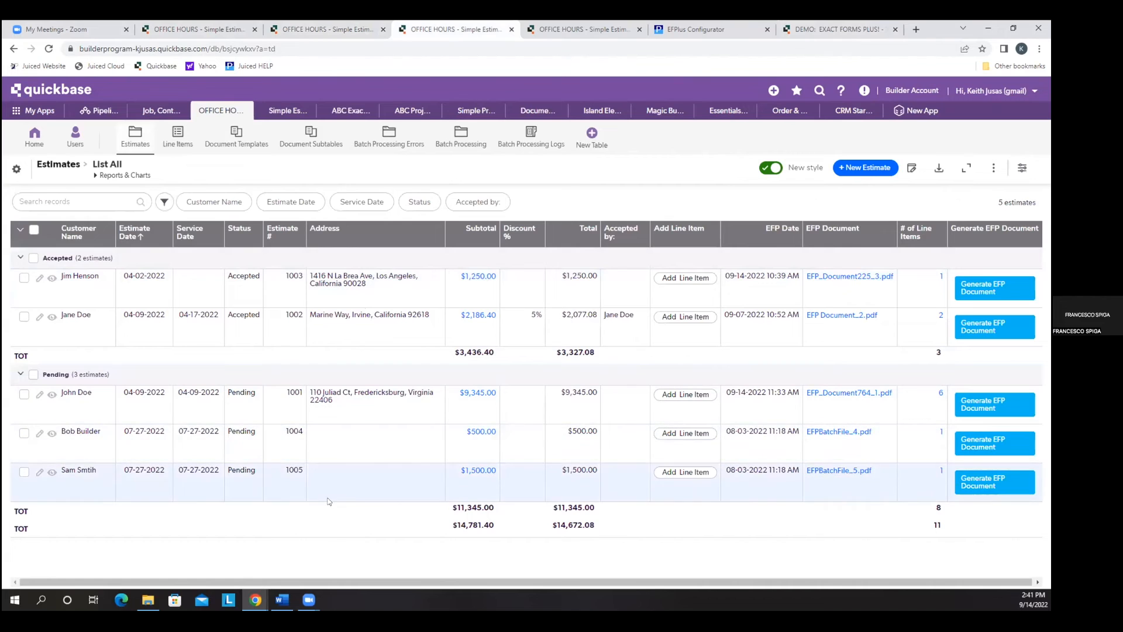
click(341, 31)
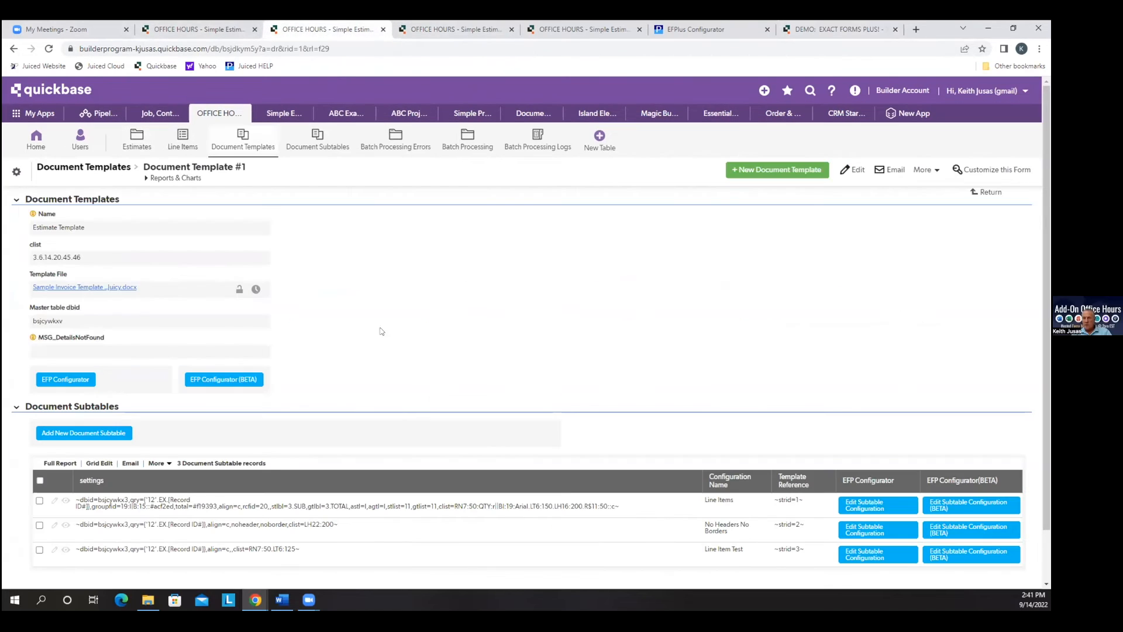
Step: Open Estimate #1 for editing and open the Vary STRID field's properties to examine its formula
click(193, 29)
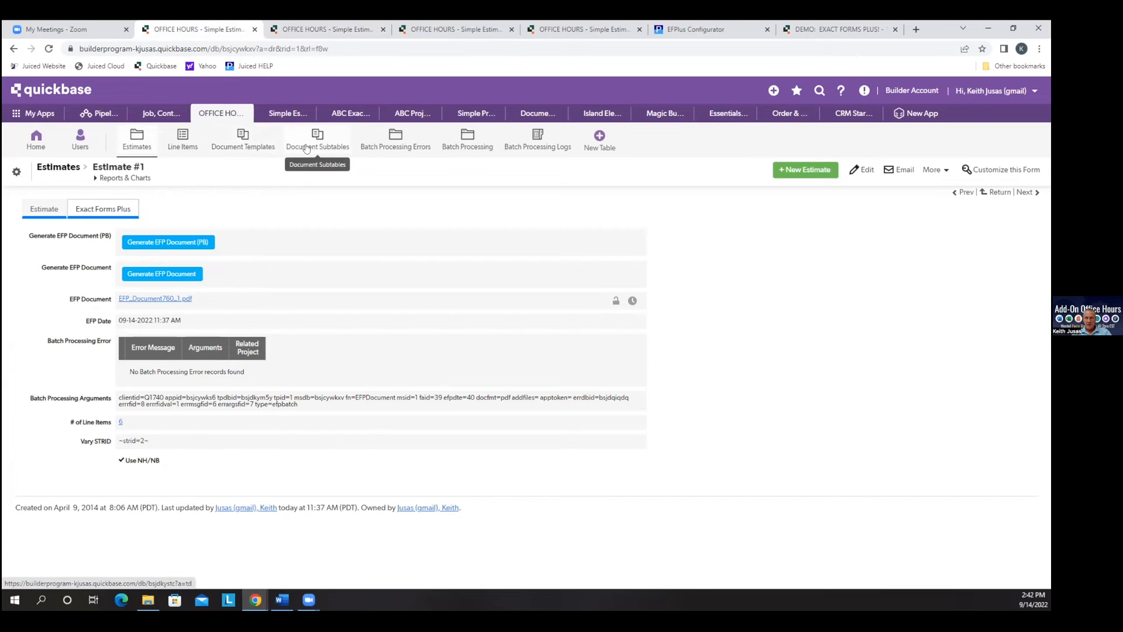
click(865, 171)
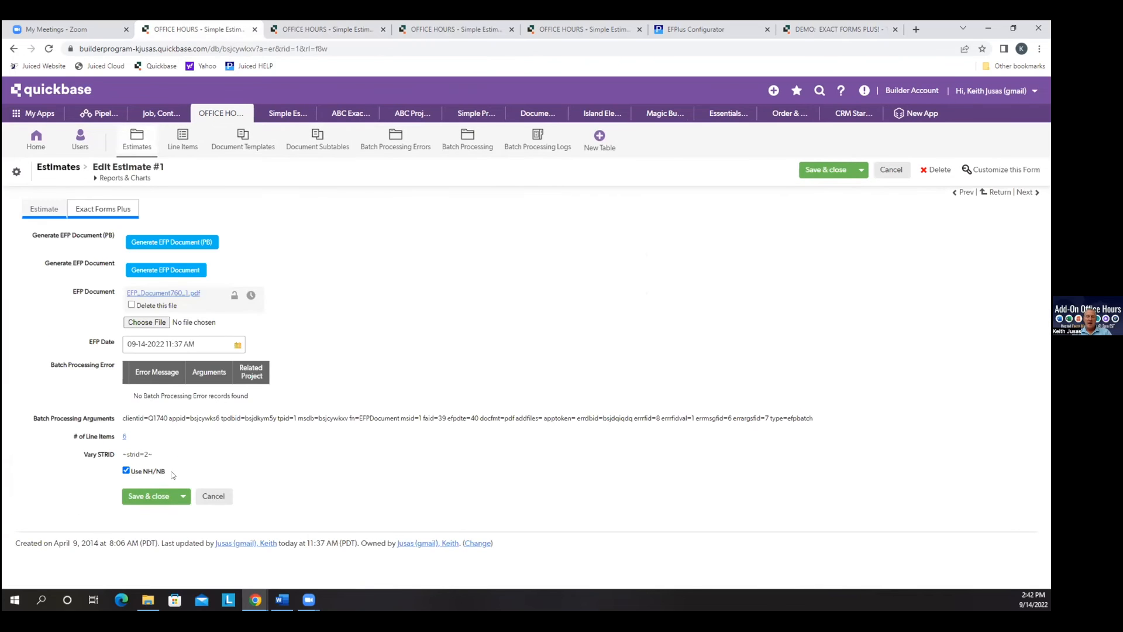
right_click(106, 458)
click(170, 532)
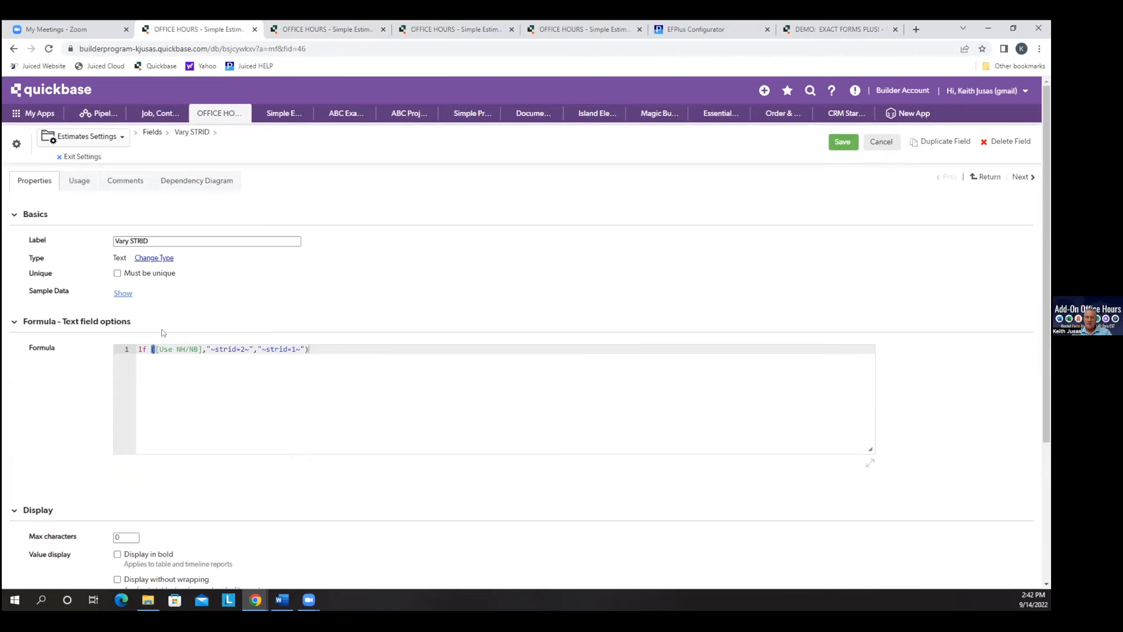
Step: Leave the Vary STRID field's properties without saving, check its field ID on the Estimate #1 form and switch to the Word template
click(890, 144)
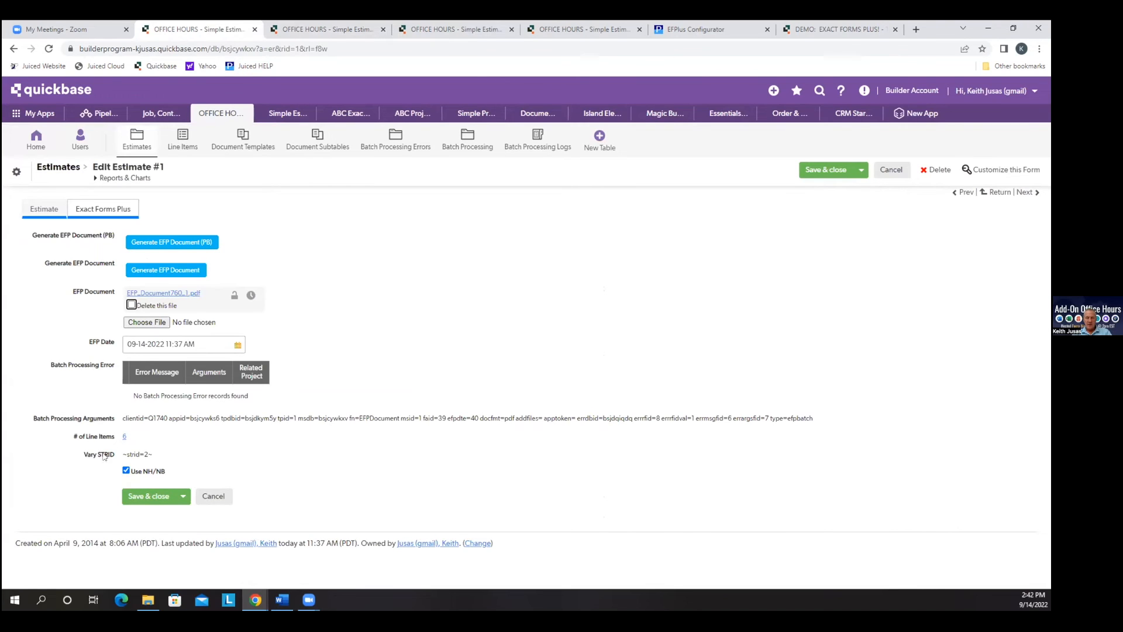
right_click(104, 456)
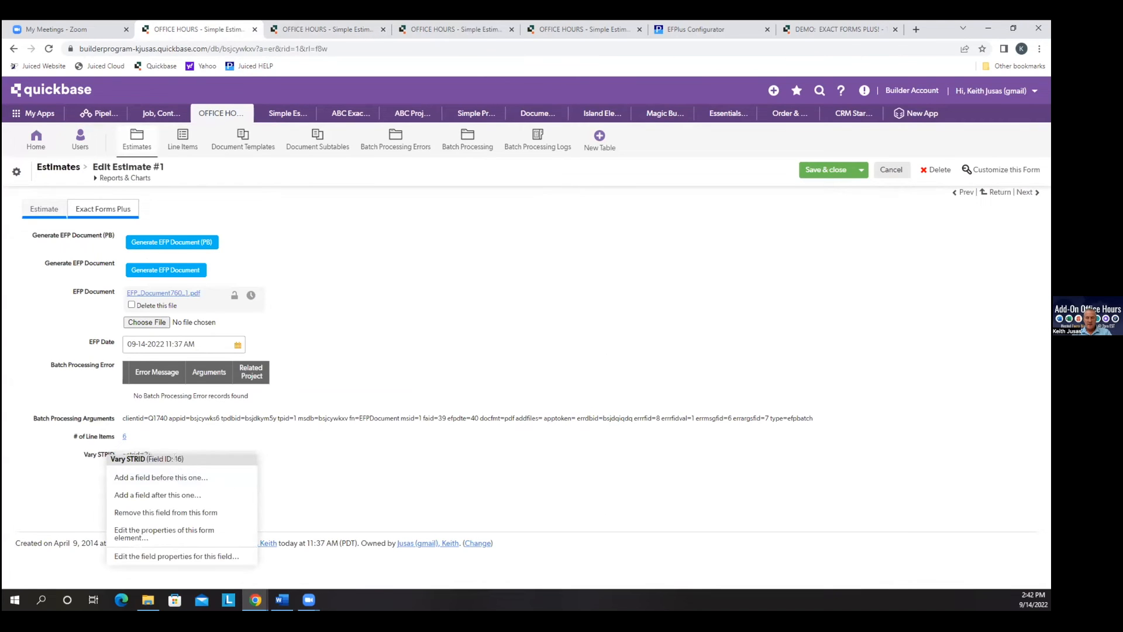
key(alt+Tab)
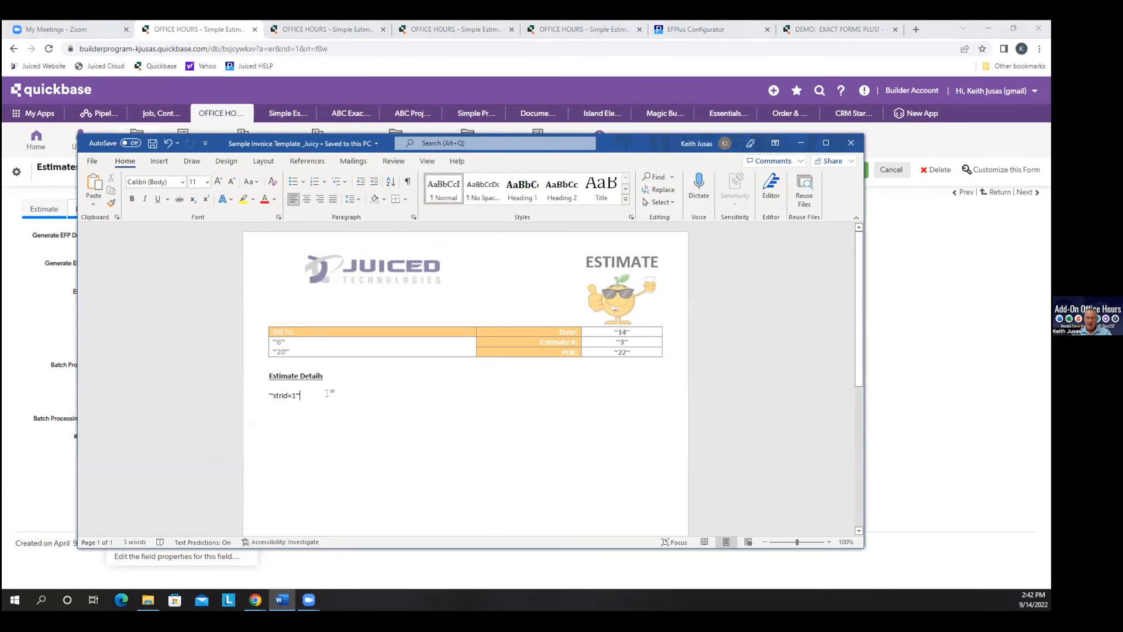
Step: Add the field reference ~46~ below ~strid=1~ in the Sample Invoice Template _Juicy document, save it and return to Estimate #1
key(Return)
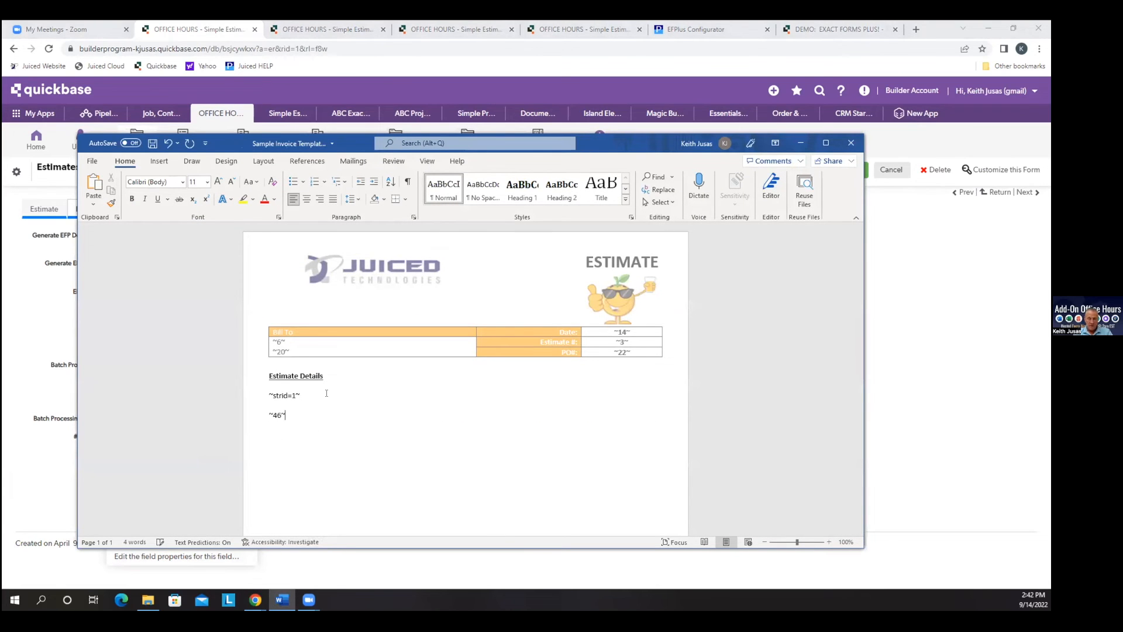
drag(306, 395, 267, 396)
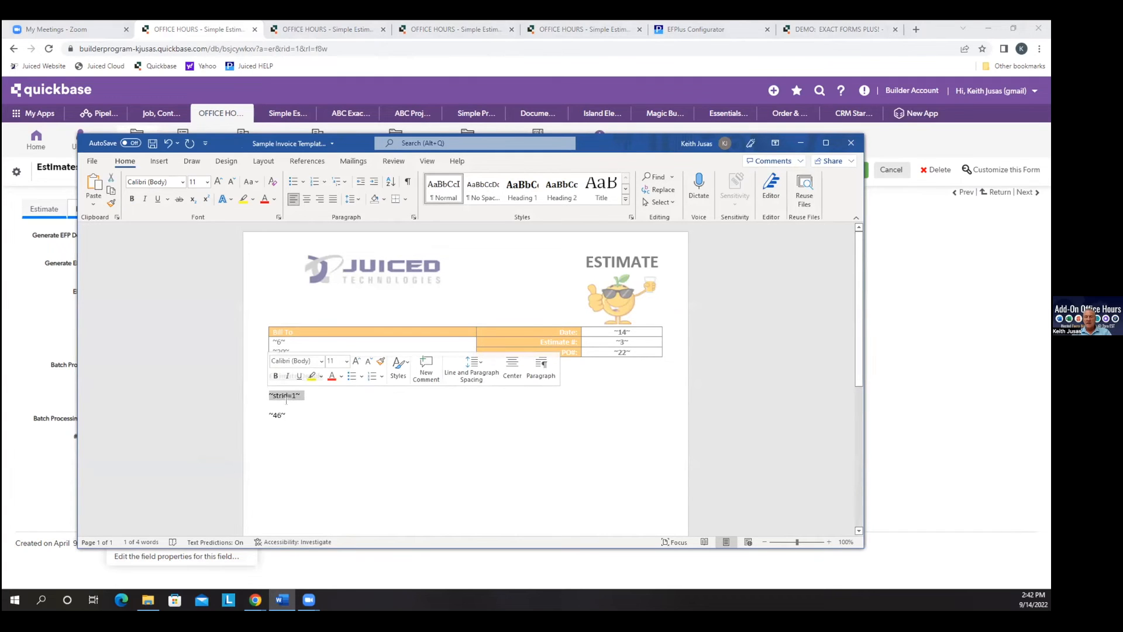
drag(283, 415, 267, 415)
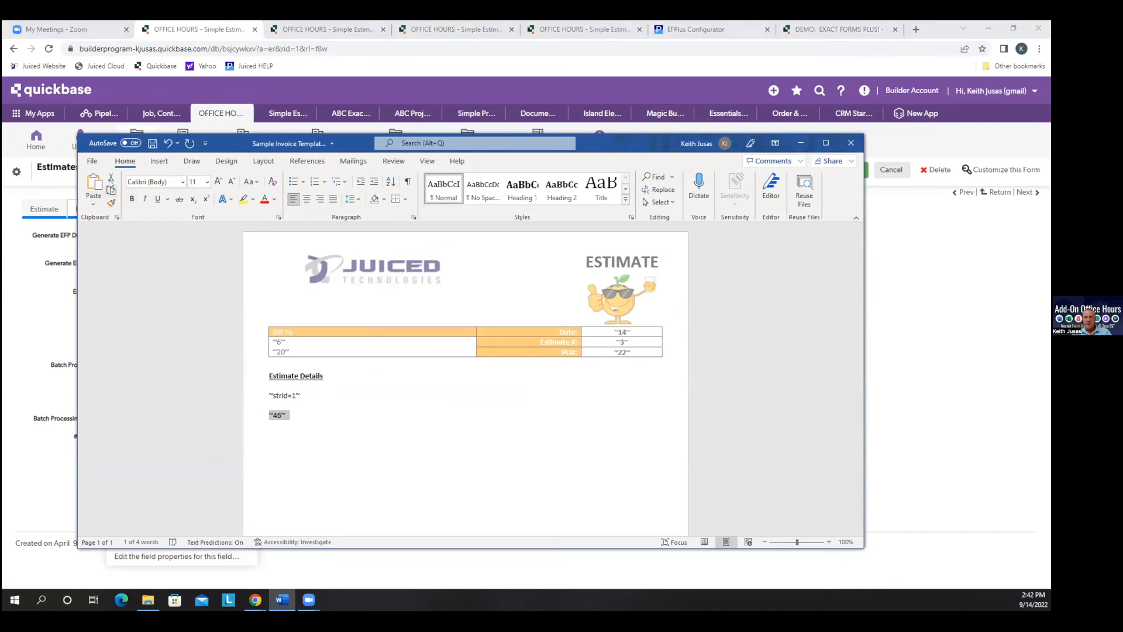
click(152, 143)
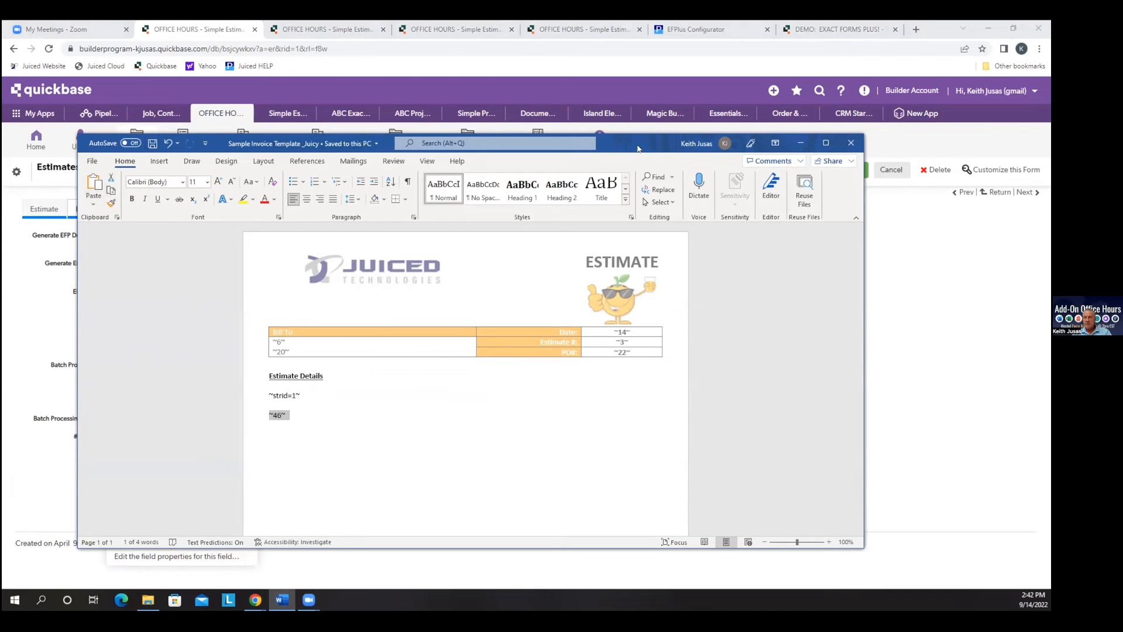
click(800, 143)
click(548, 306)
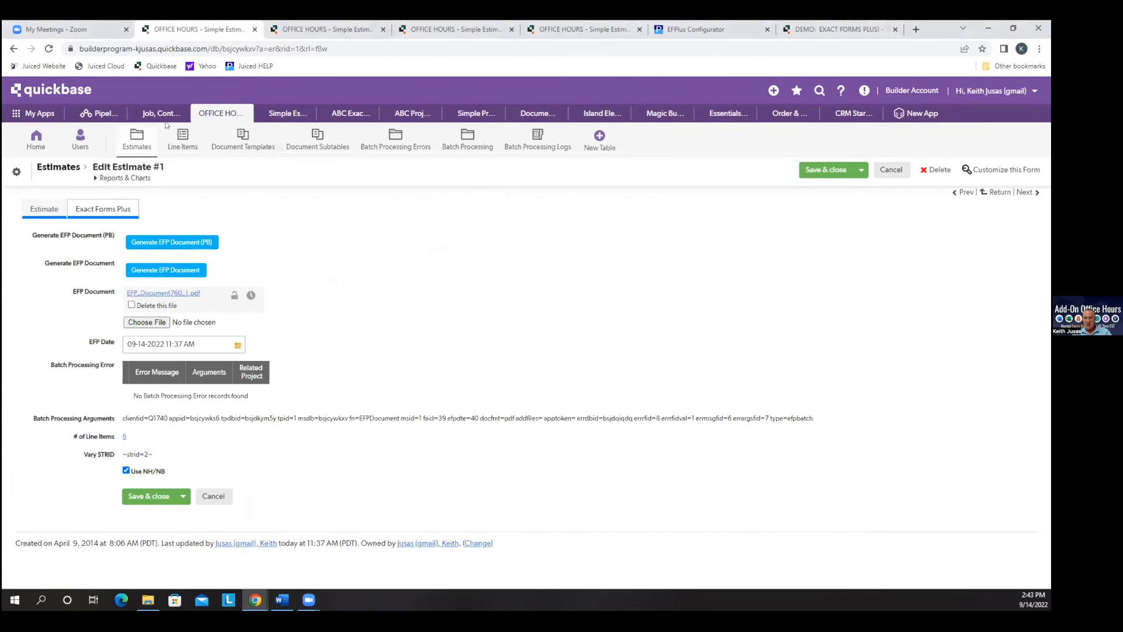
Step: Upload the revised Sample Invoice Template _Juicy.docx as the Estimate Template record's template file and save the record
click(219, 146)
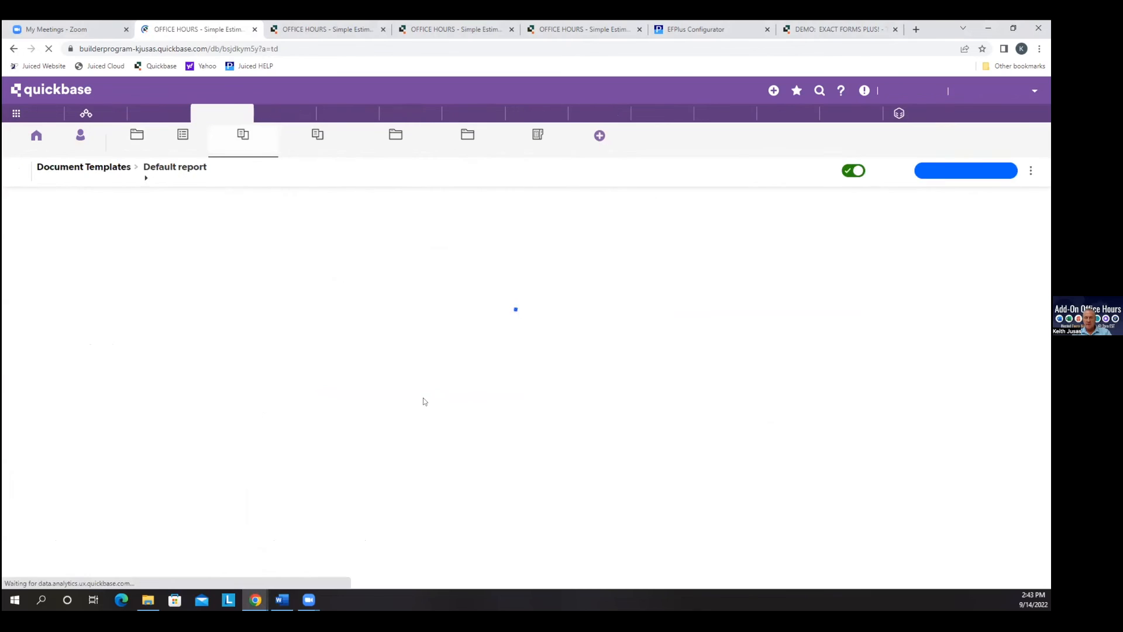
click(37, 259)
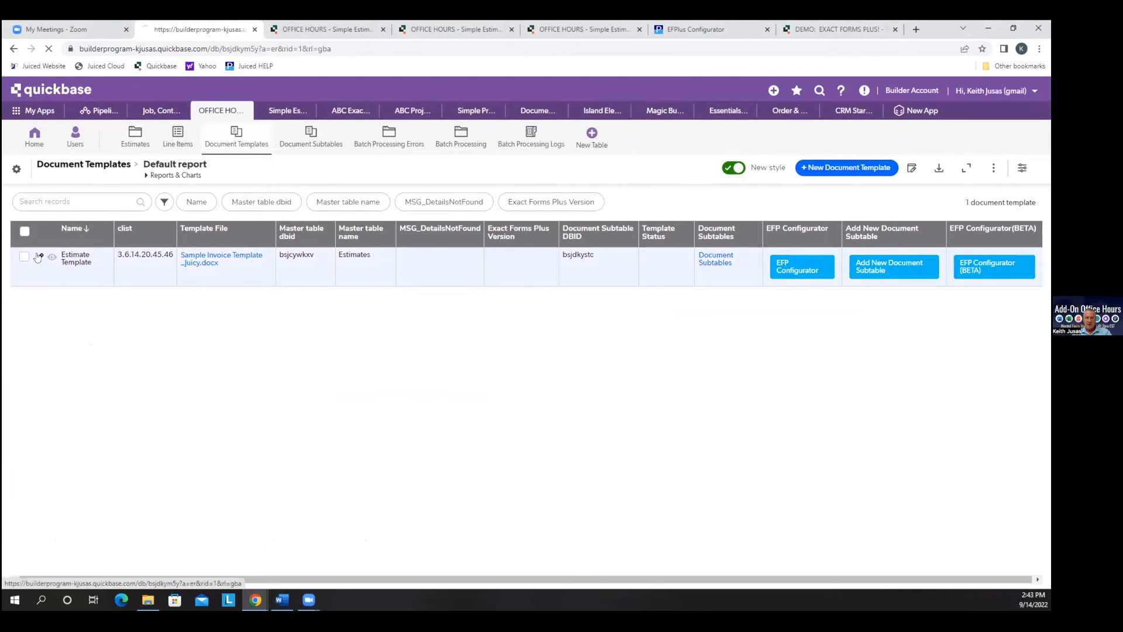
click(120, 260)
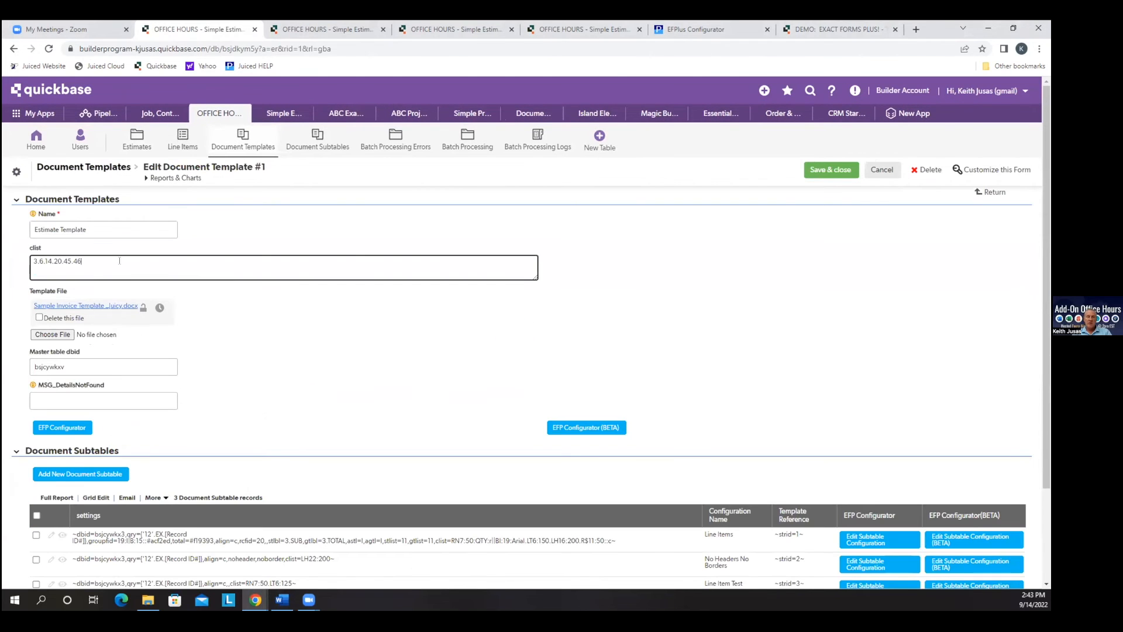
key(BackSpace)
key(BackSpace)
key(BackSpace)
click(61, 335)
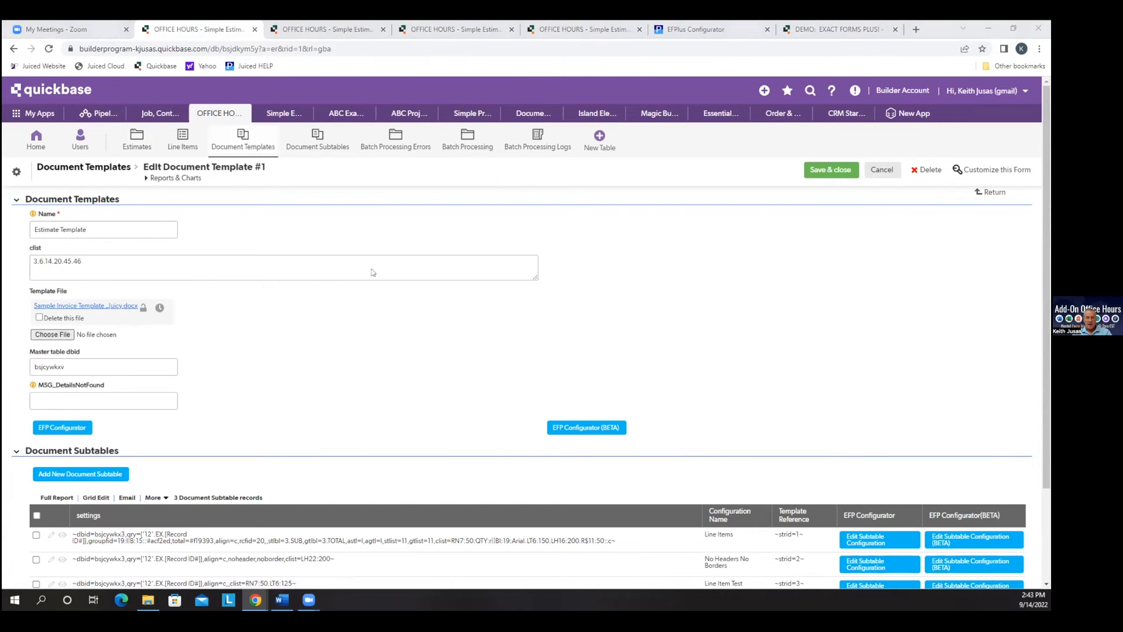
double_click(164, 117)
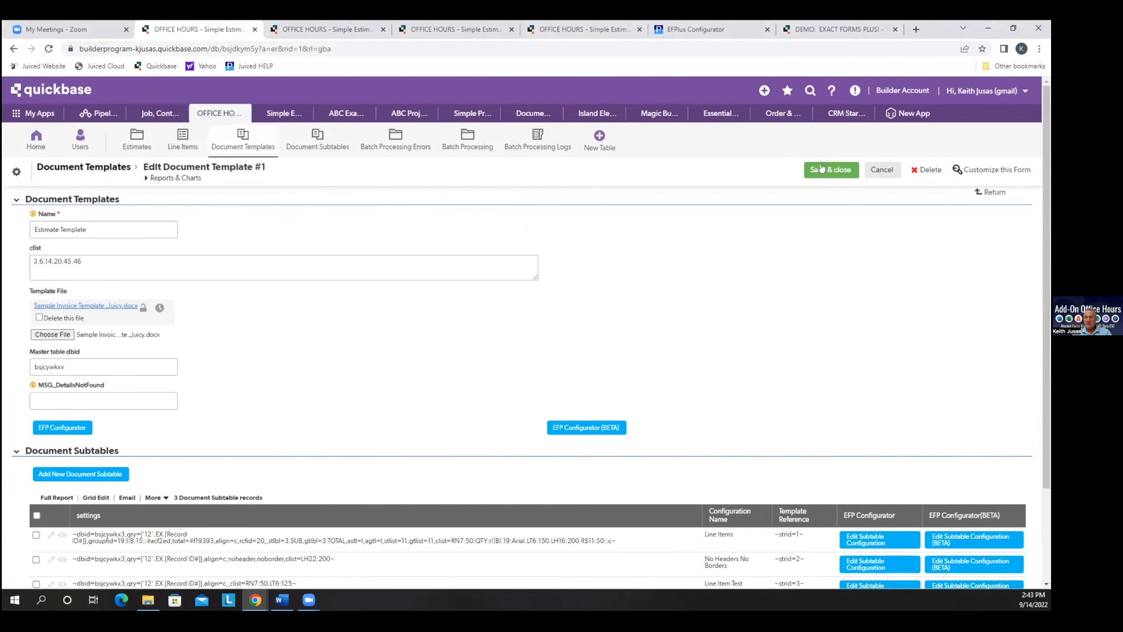
click(825, 170)
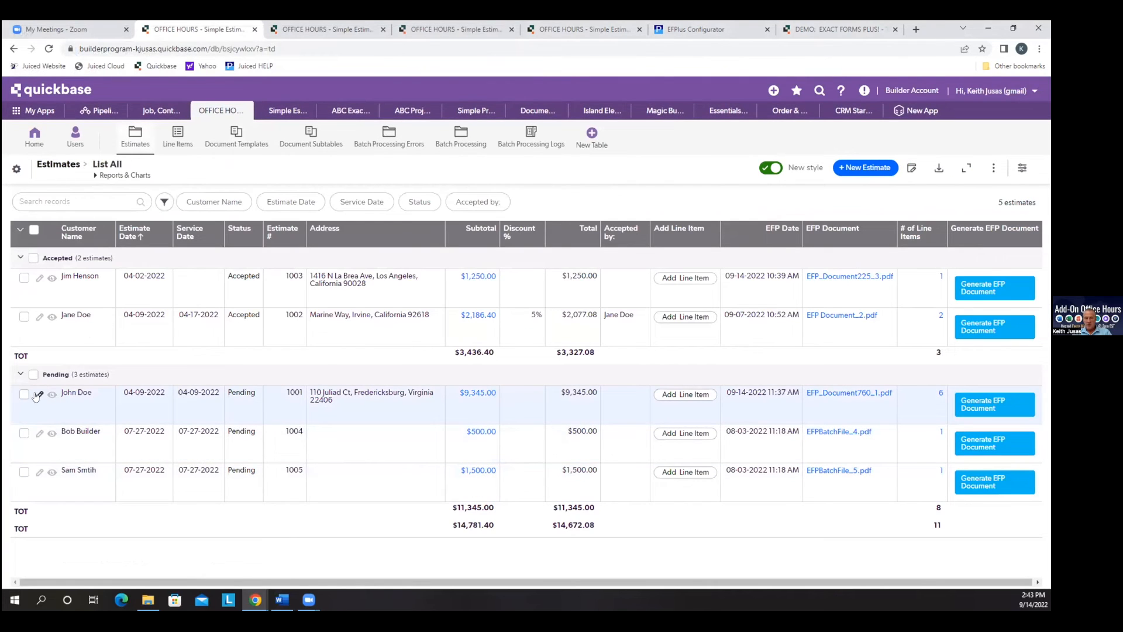
Step: Open Estimate #1 for editing, show its Exact Forms Plus section and check the ~46~ reference in the Word template
click(38, 395)
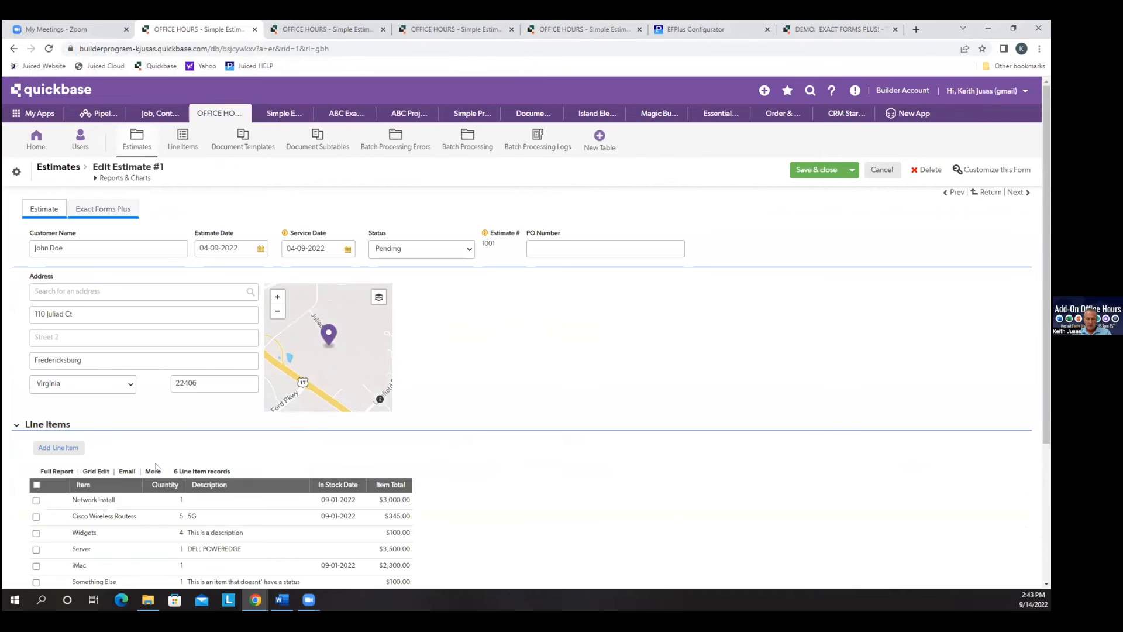
scroll(742, 479, down, 4)
scroll(433, 475, up, 4)
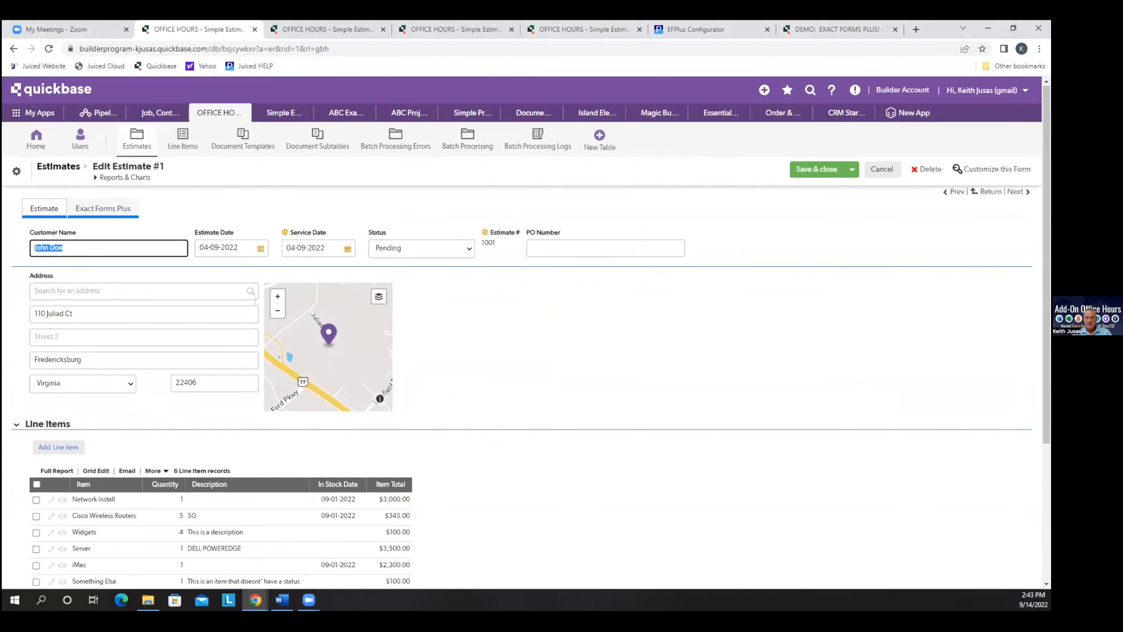
click(119, 209)
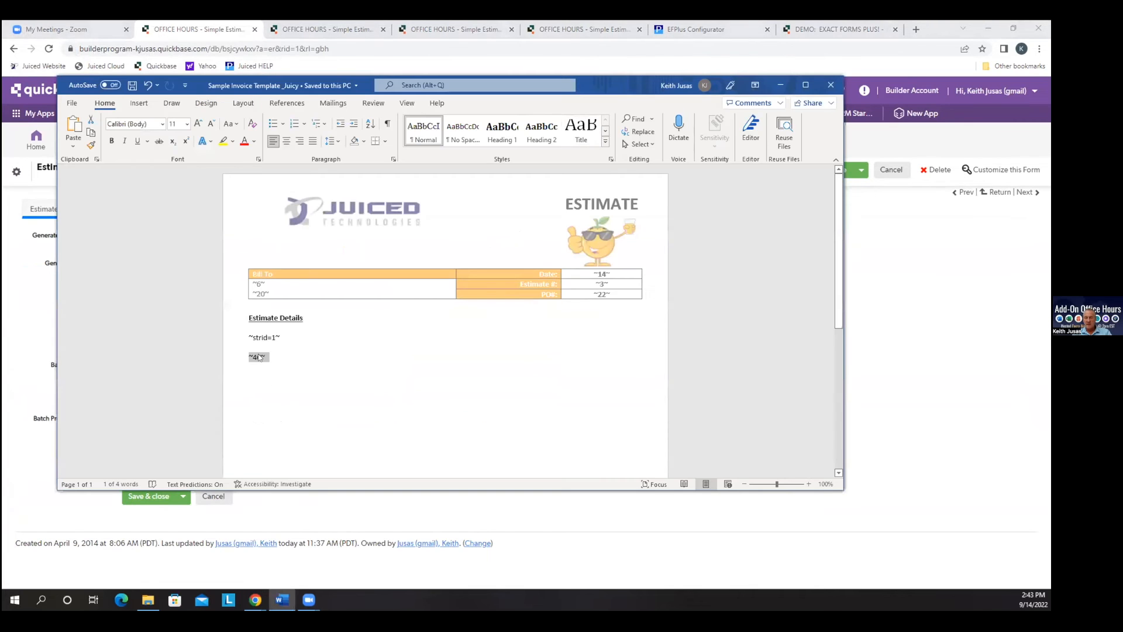
click(182, 562)
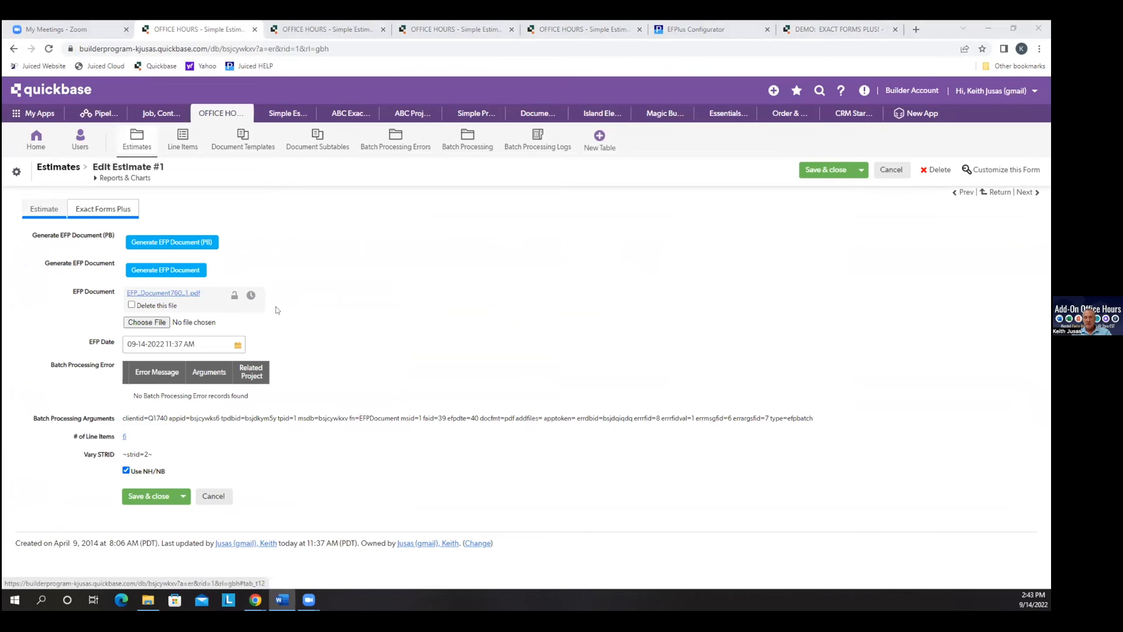
Step: Try to generate the EFP document from Estimate #1 and close the result window
click(175, 271)
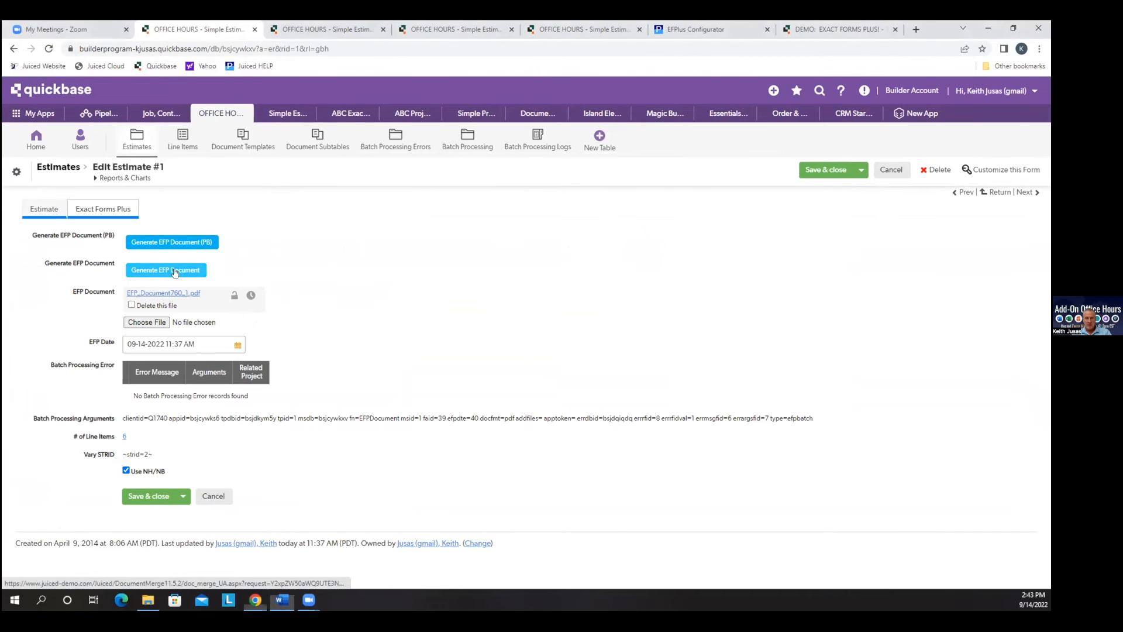
click(174, 271)
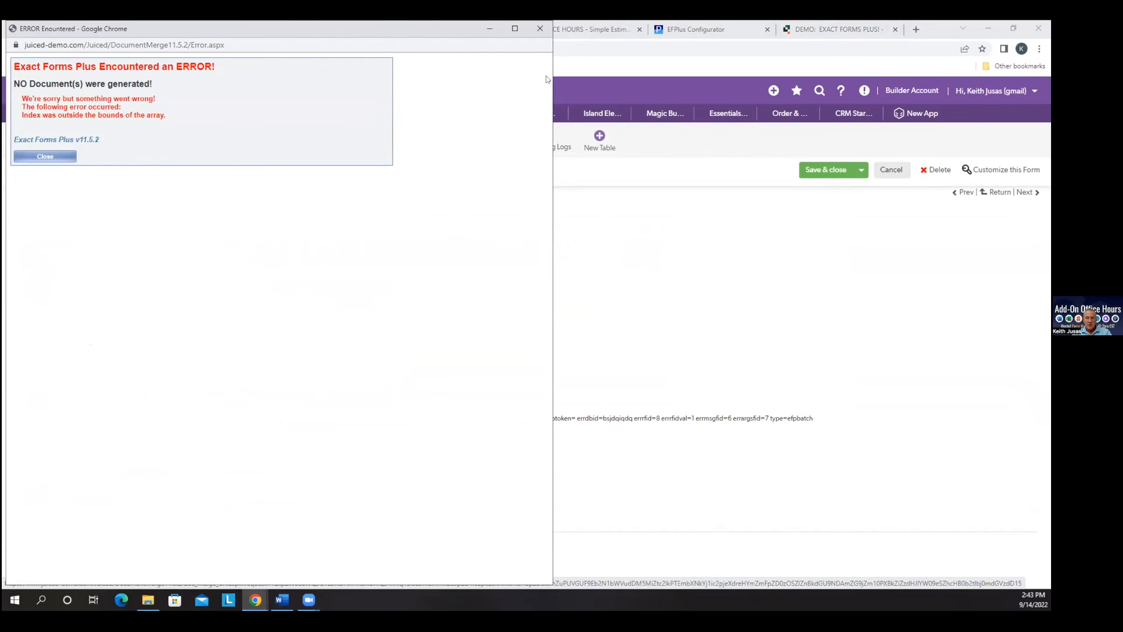
click(540, 29)
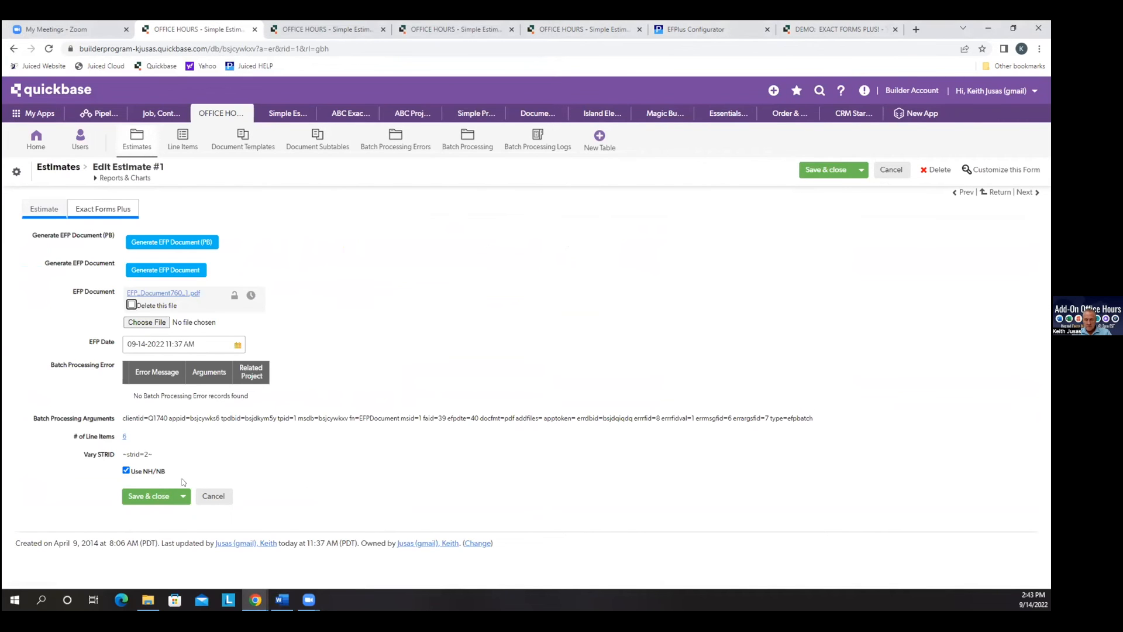
Step: Examine the selected fields of the No Headers No Borders subtable in the beta configurator and close it
click(311, 149)
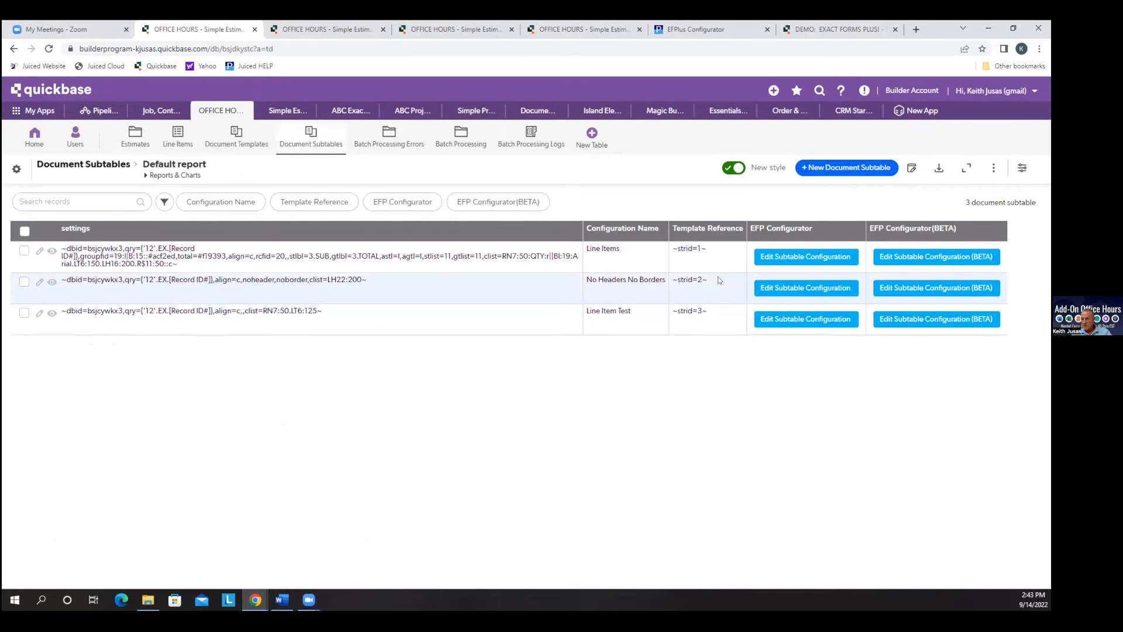
click(927, 288)
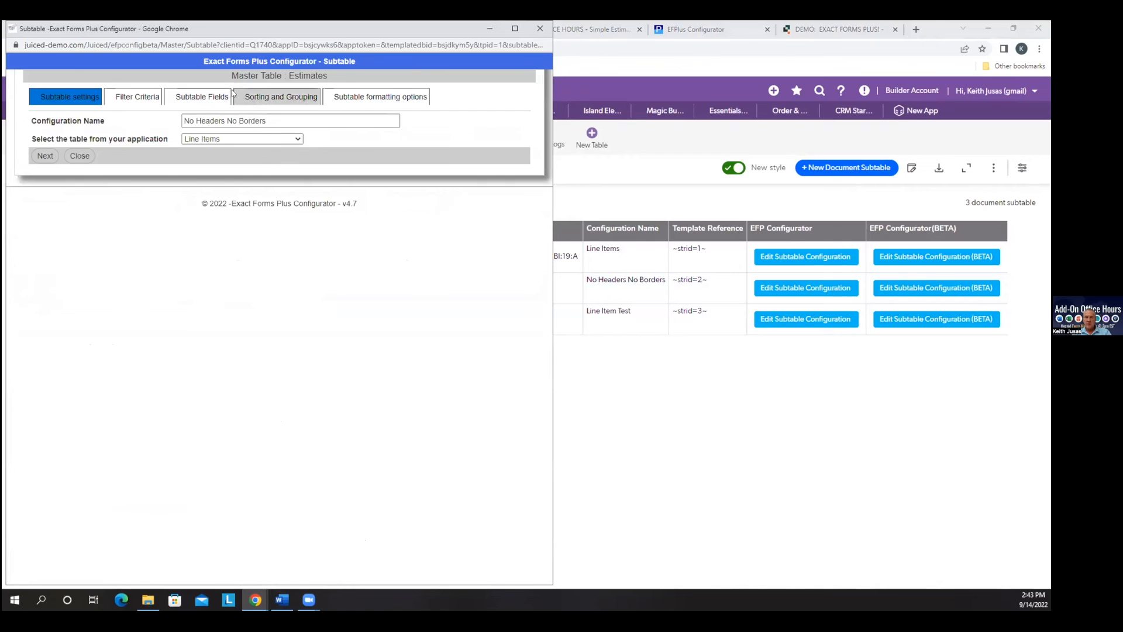
click(192, 98)
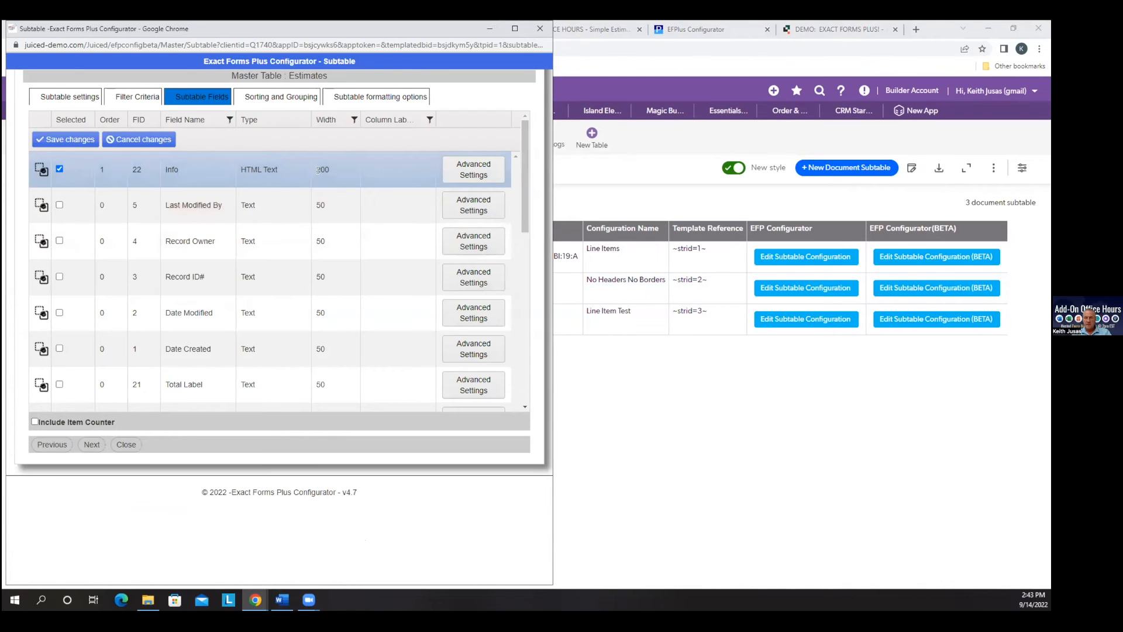
click(539, 28)
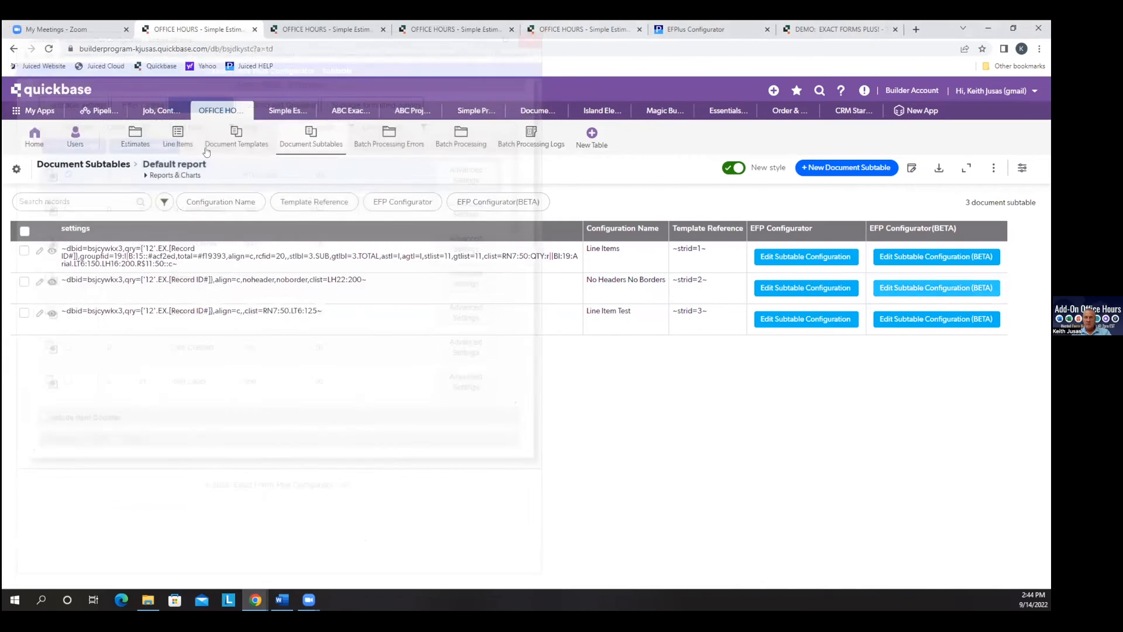
Step: Try generating EFP documents from the Estimates list for the first accepted and first pending estimates, closing each result window
click(130, 139)
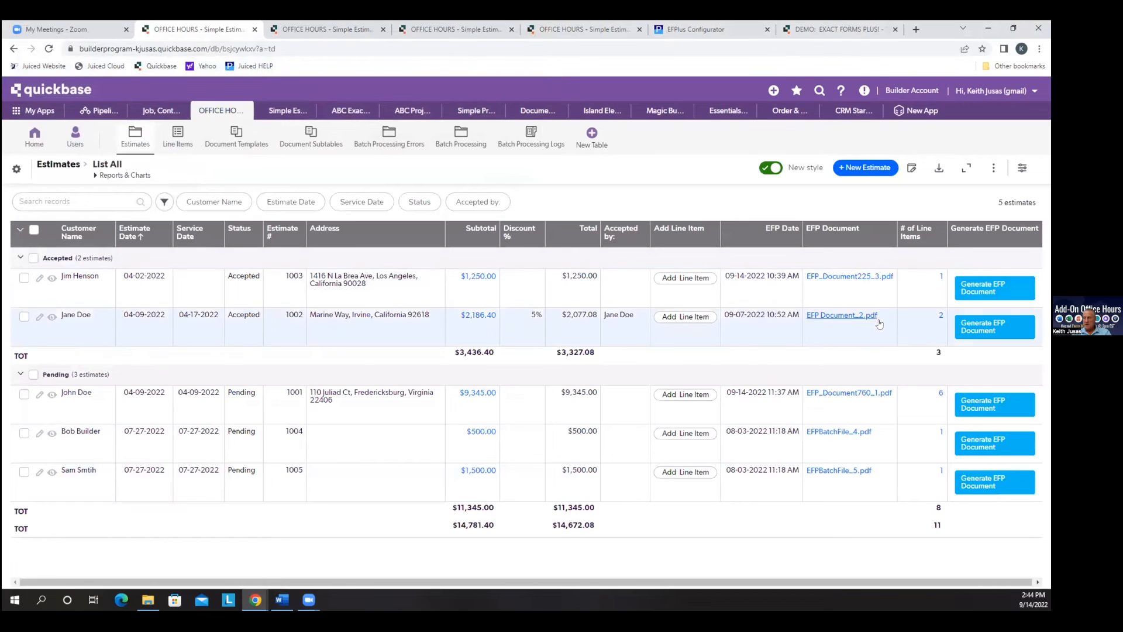
click(967, 291)
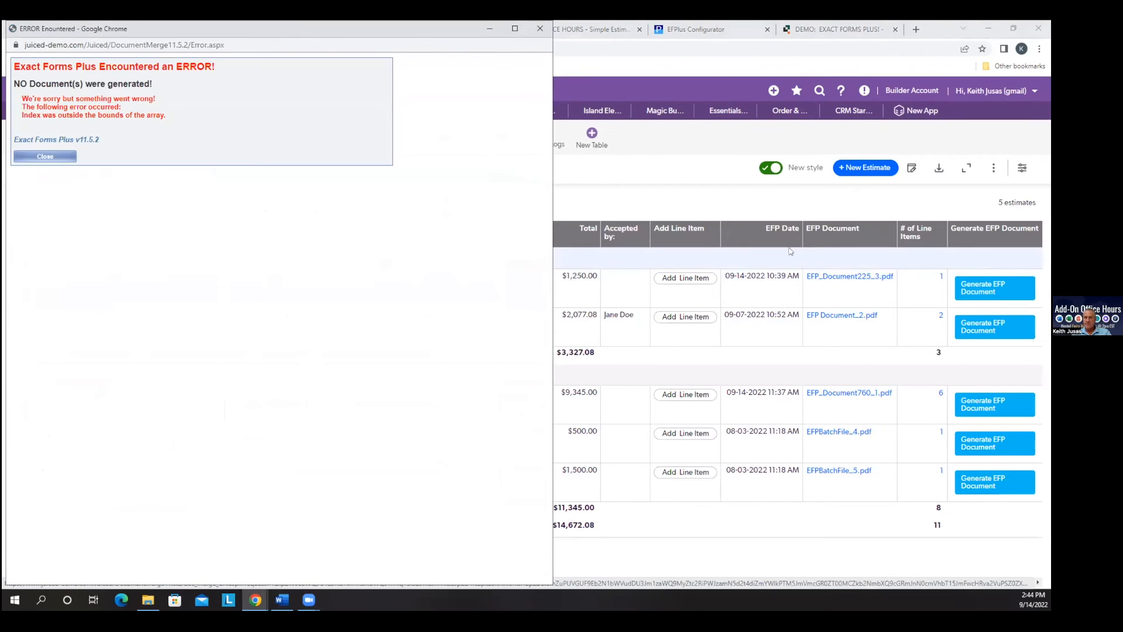
click(45, 157)
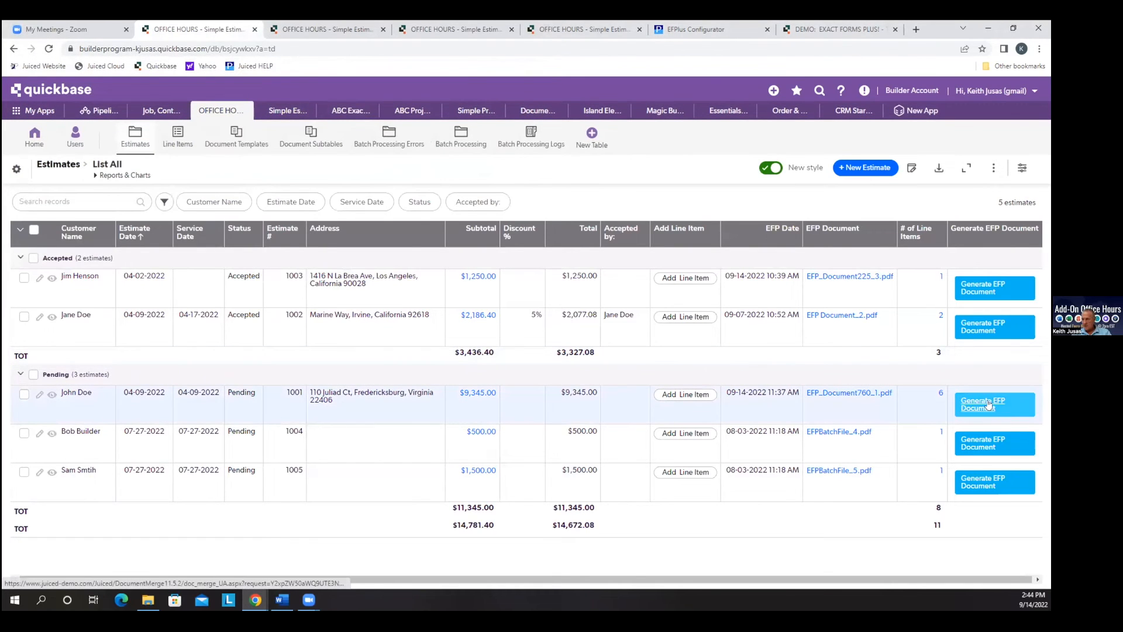
click(987, 405)
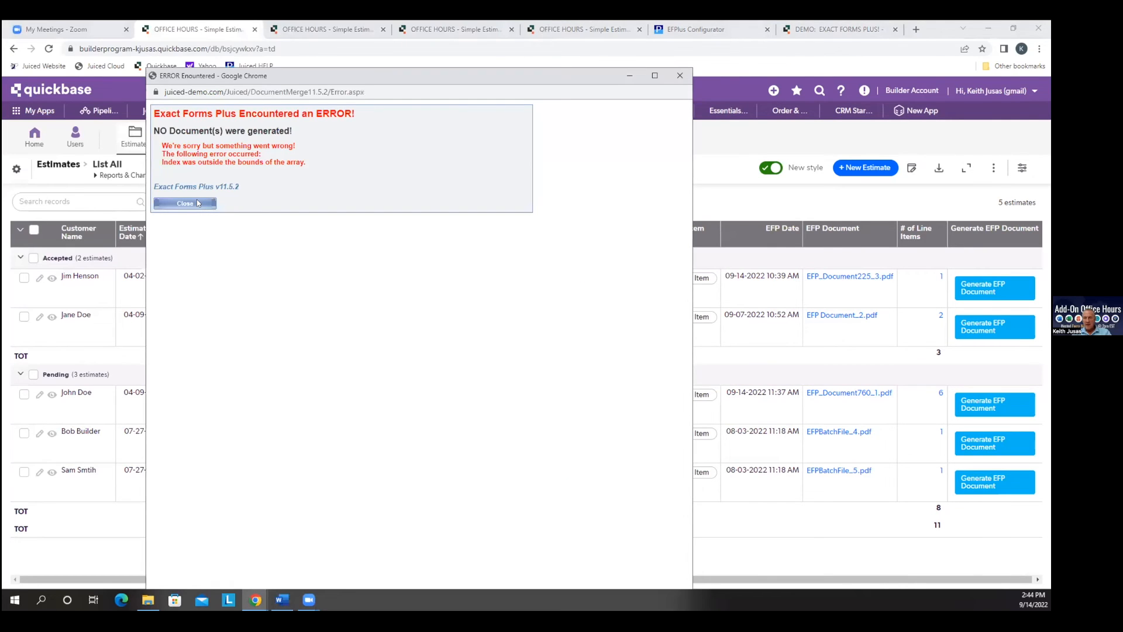
click(197, 202)
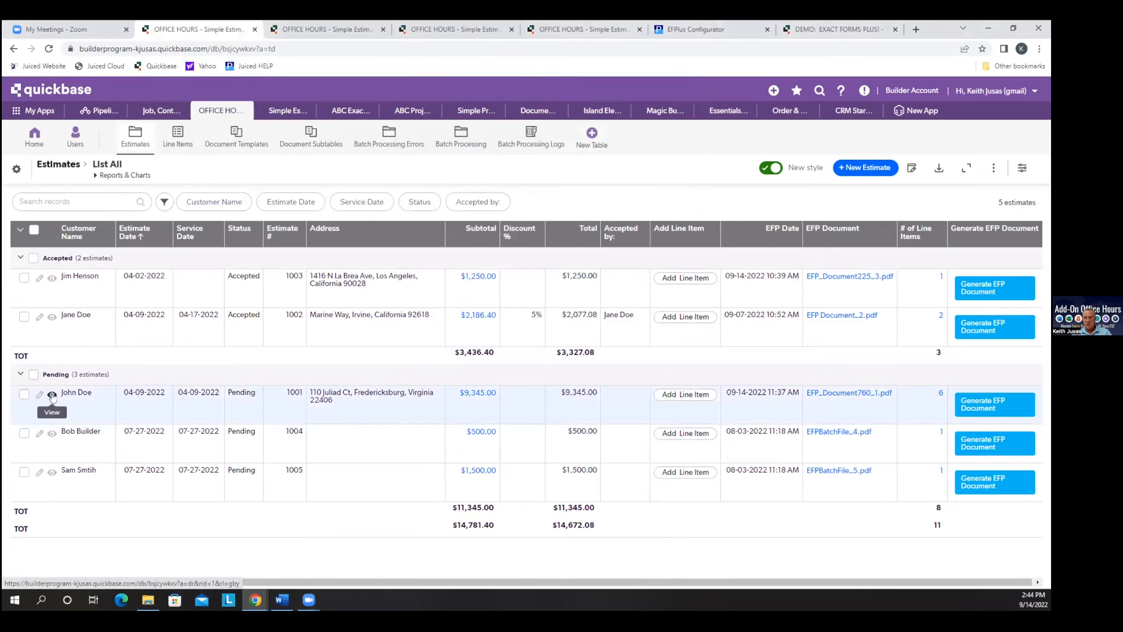
Step: Open the Vary STRID field's properties from Estimate #1, review its subtable-choice formula and save the field
click(52, 396)
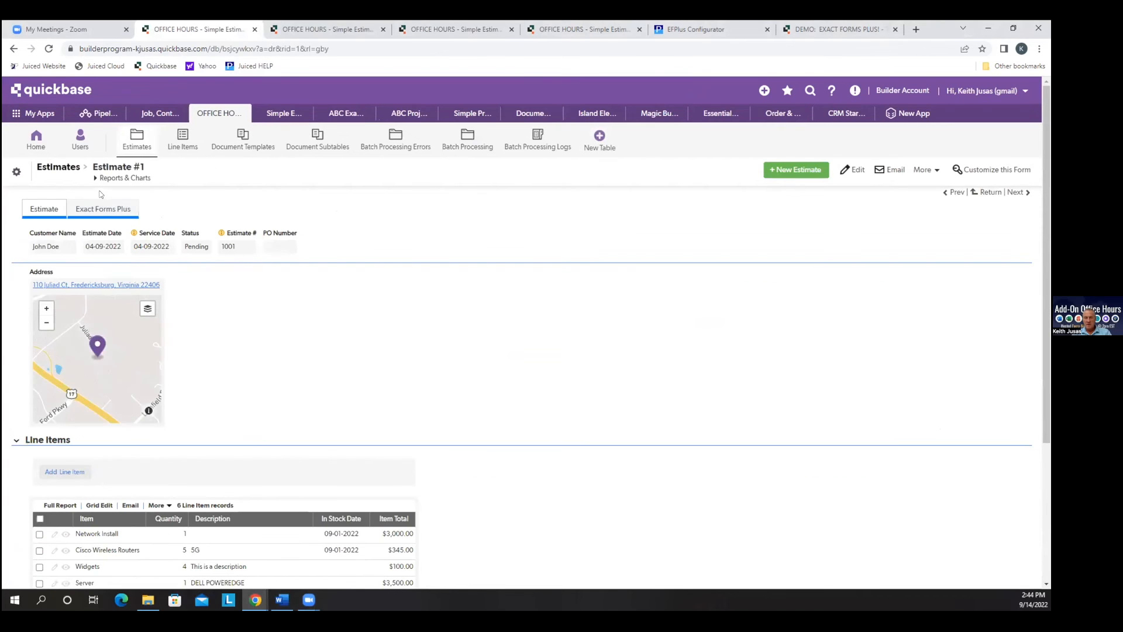
click(103, 209)
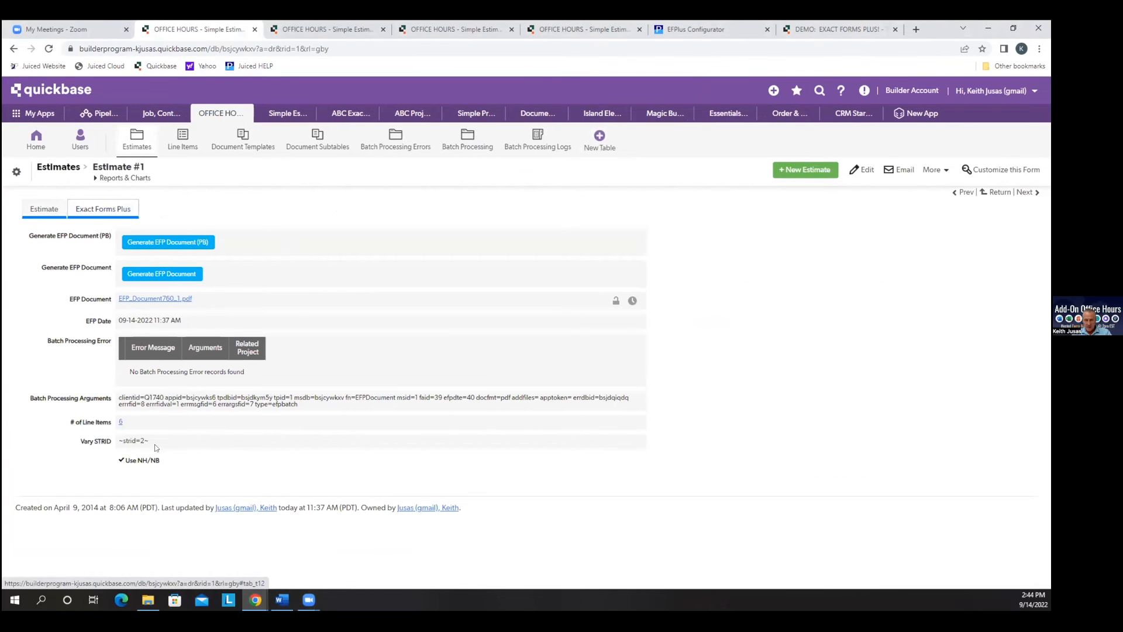
right_click(99, 440)
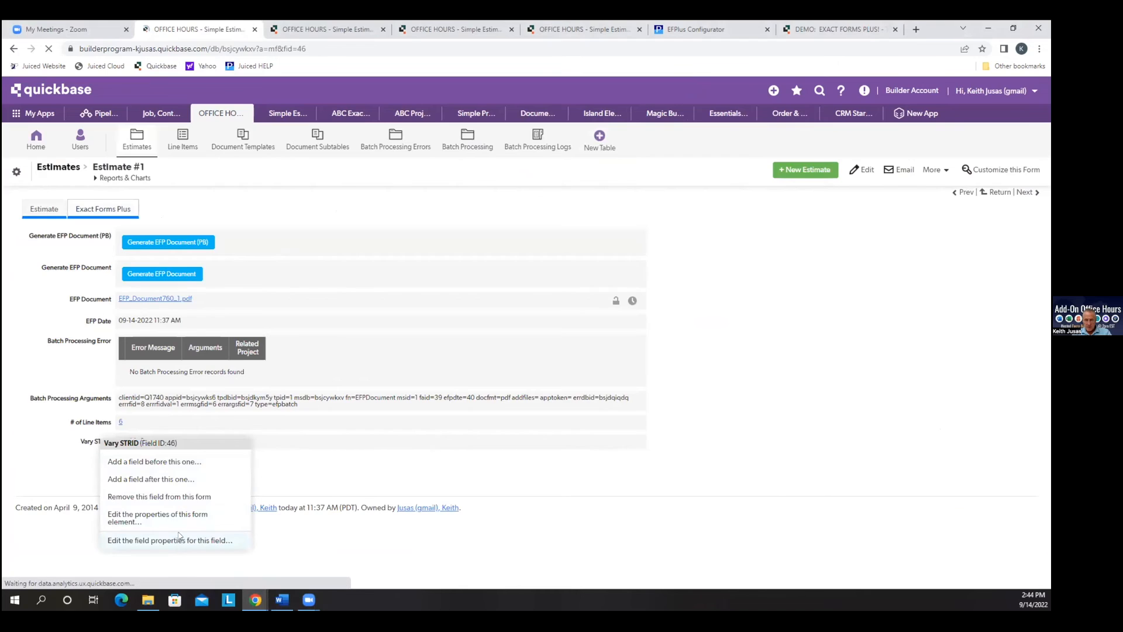
click(175, 540)
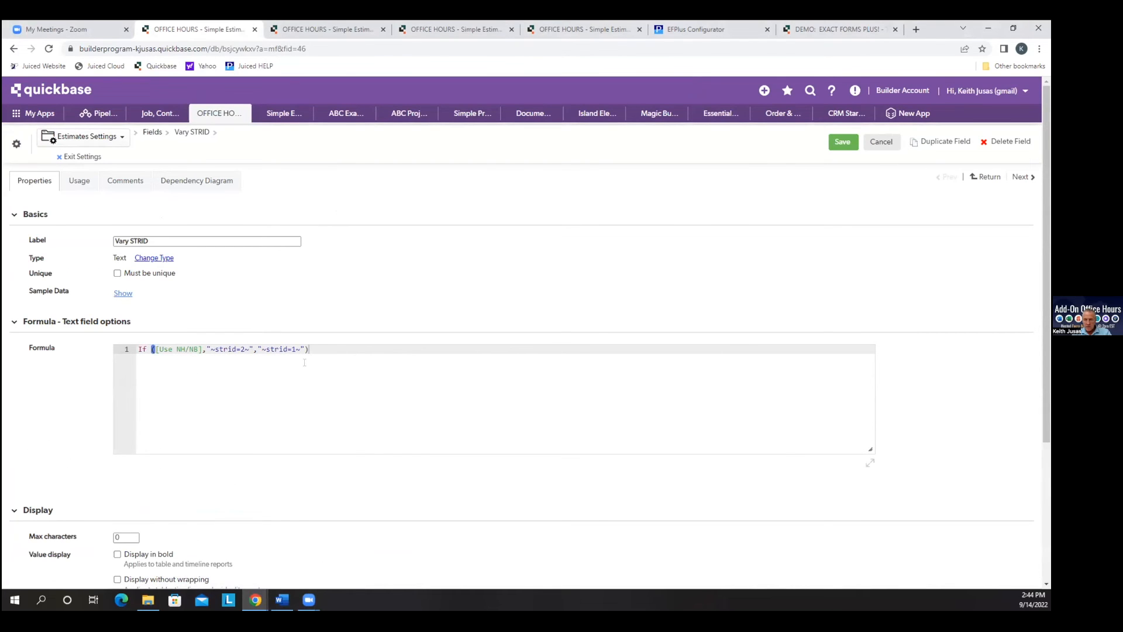
click(843, 142)
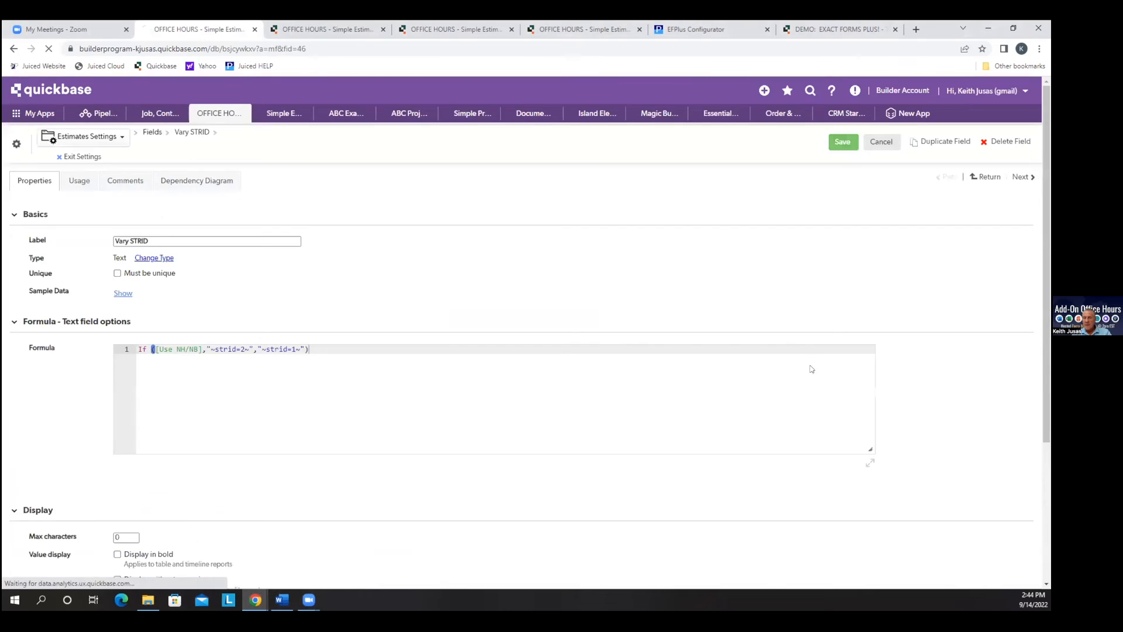
Step: Open the Estimate Template record, examine the selected Estimates master-table fields in the EFP configurator and close it
click(343, 147)
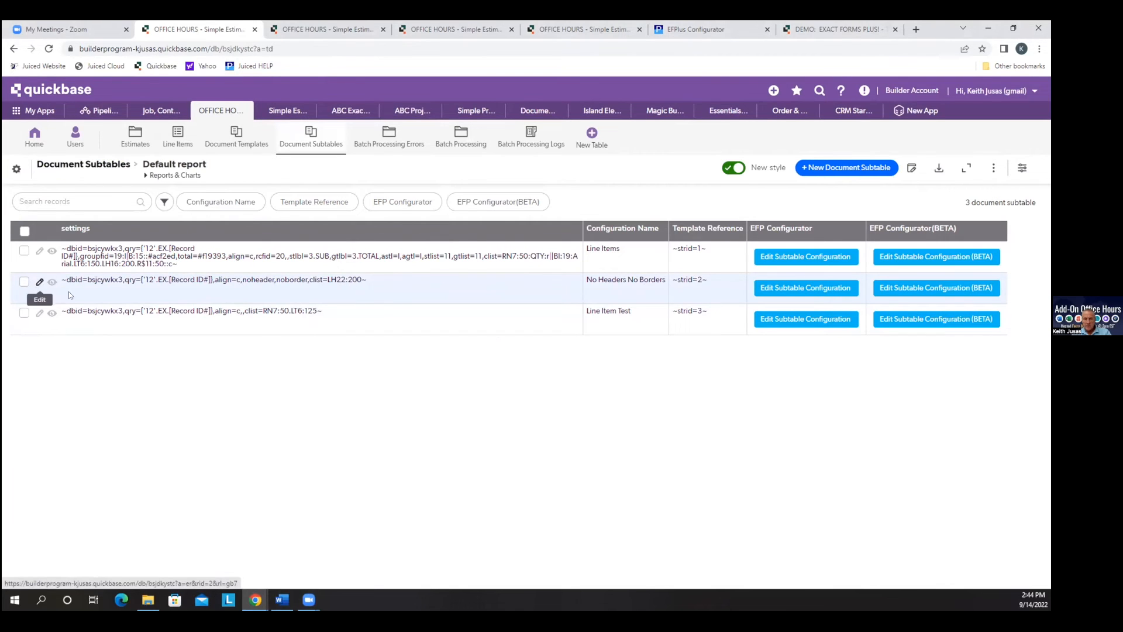
click(238, 147)
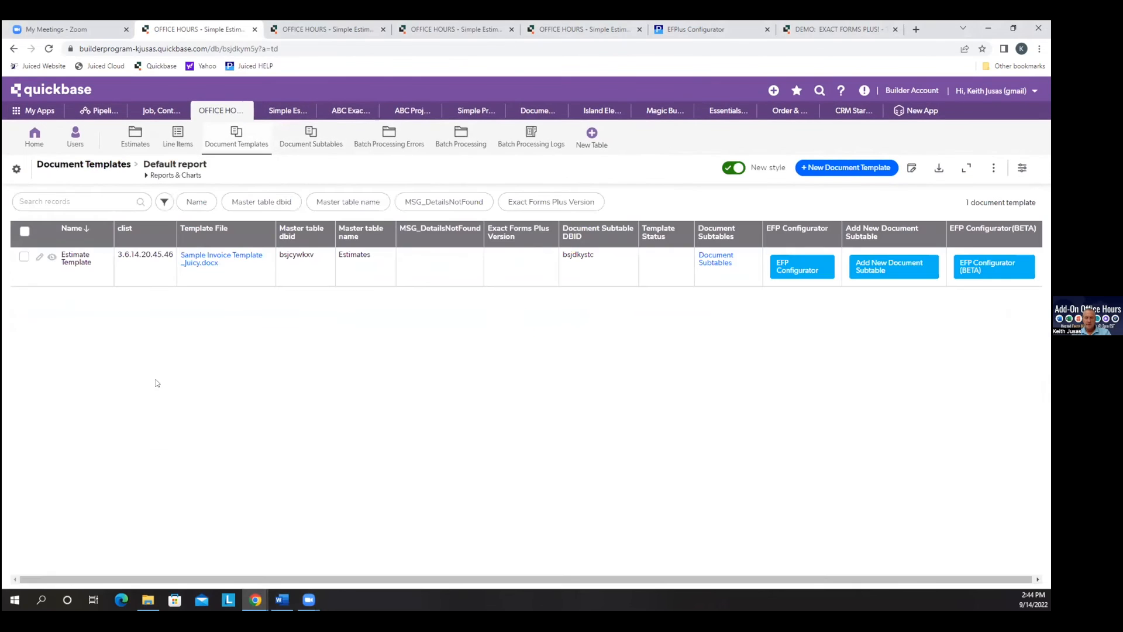
click(52, 257)
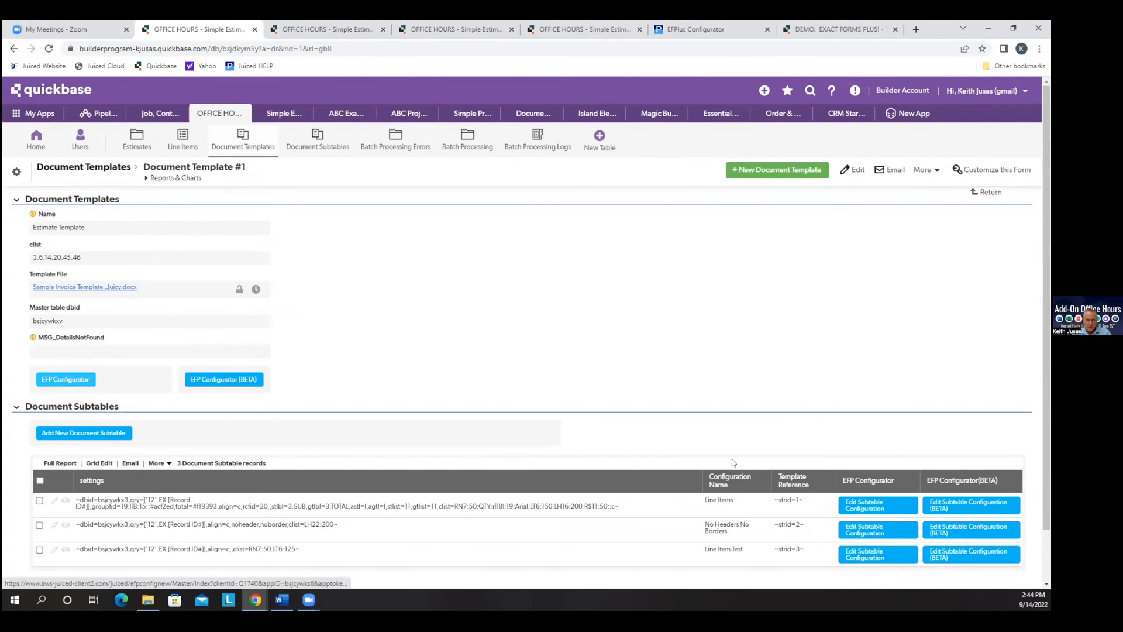
click(92, 378)
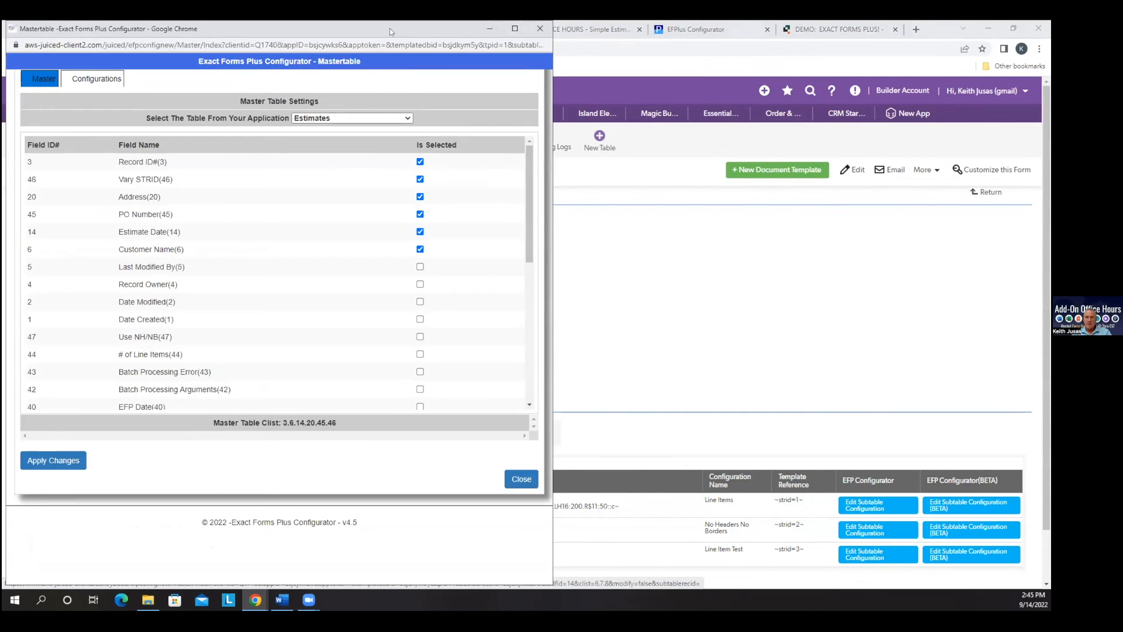
drag(390, 28, 480, 35)
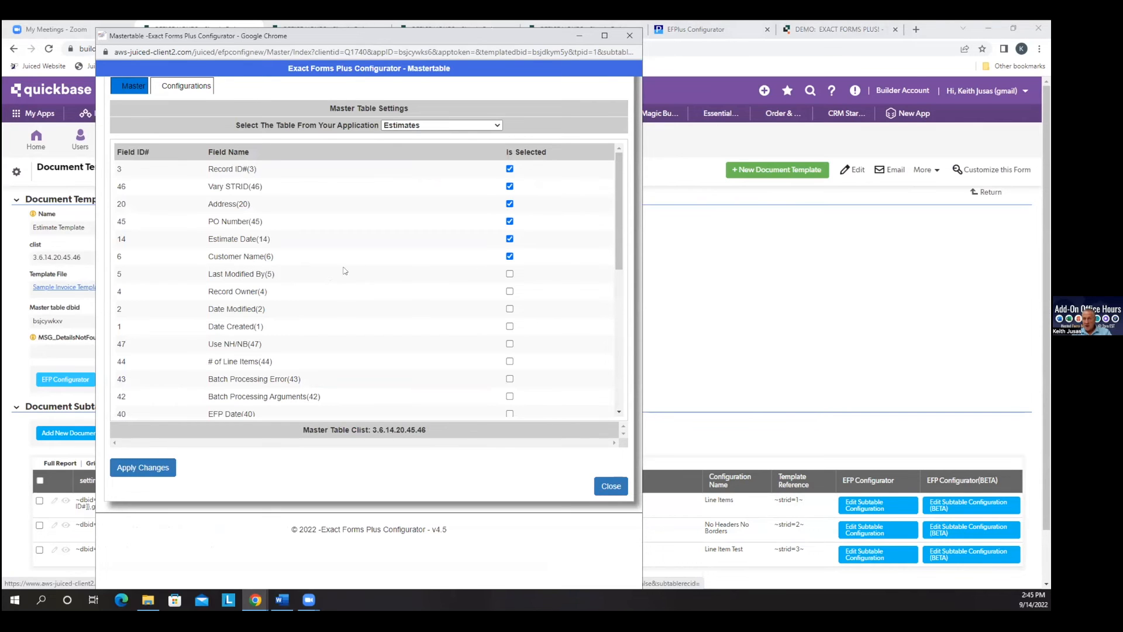
click(627, 37)
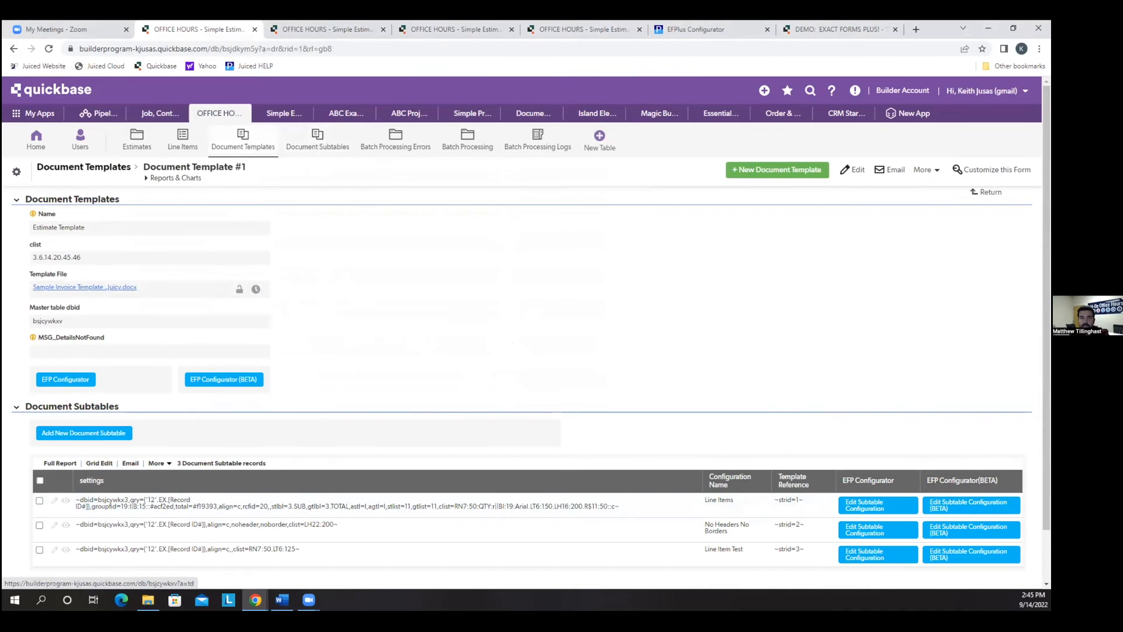
Step: Review the No Headers No Borders subtable's fields, sorting and grouping, and formatting options in the beta configurator, closing it without saving
key(alt+Tab)
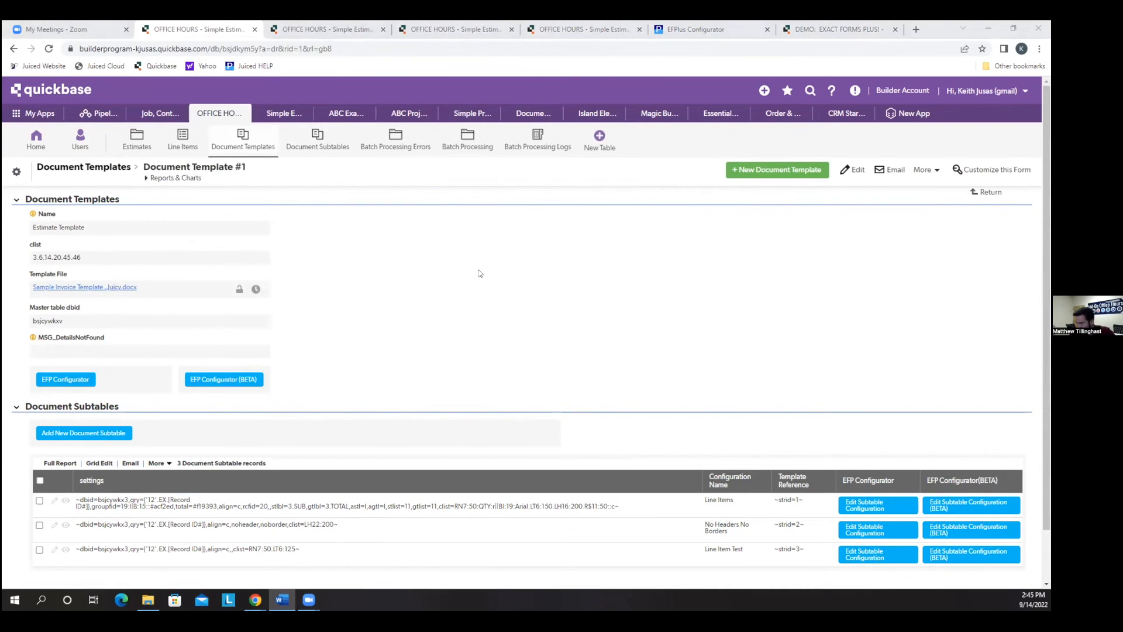
click(318, 142)
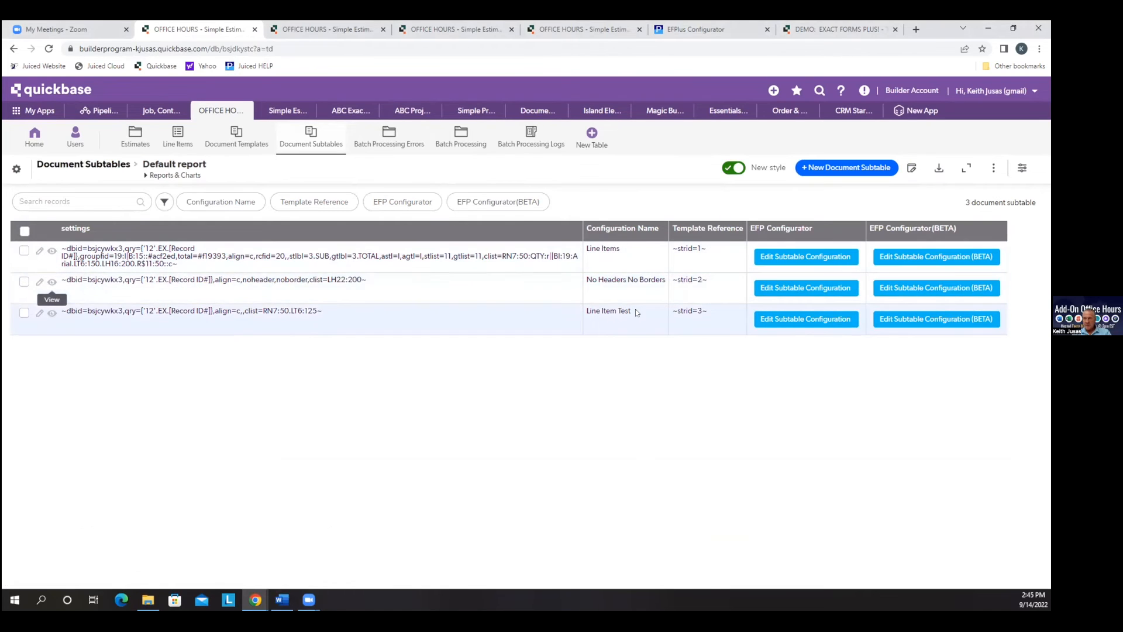
click(952, 289)
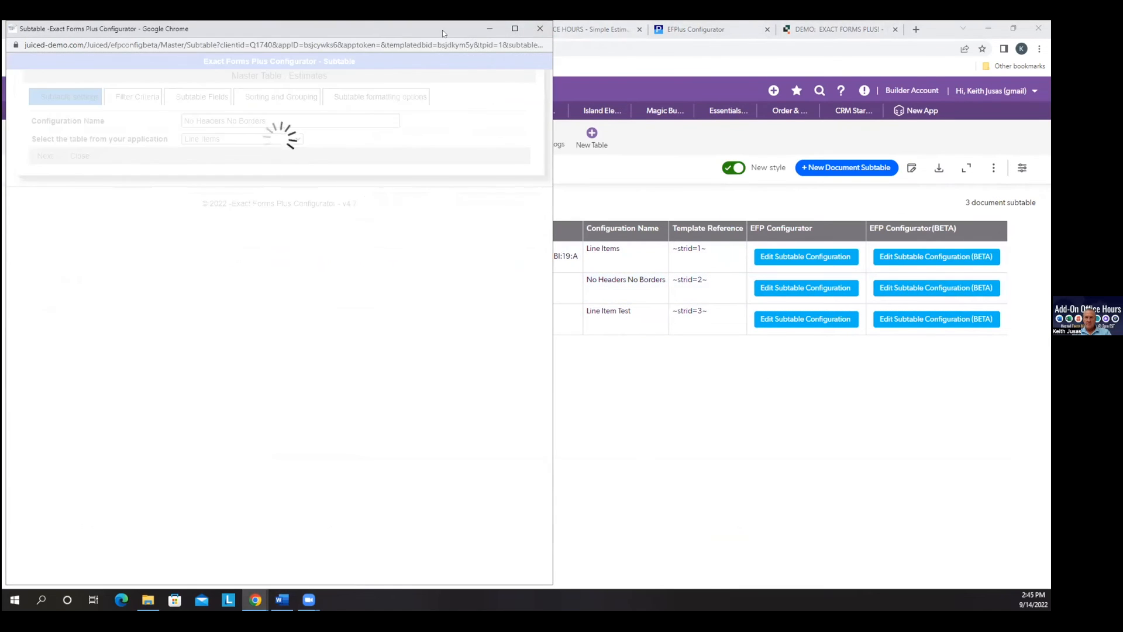
drag(442, 30, 555, 56)
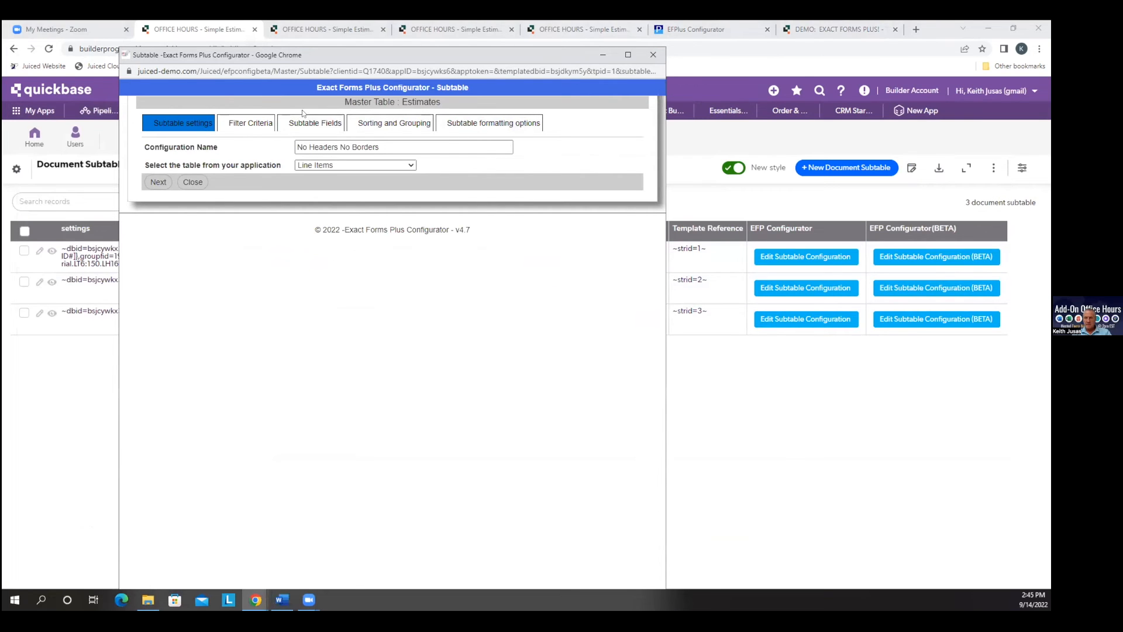
click(303, 116)
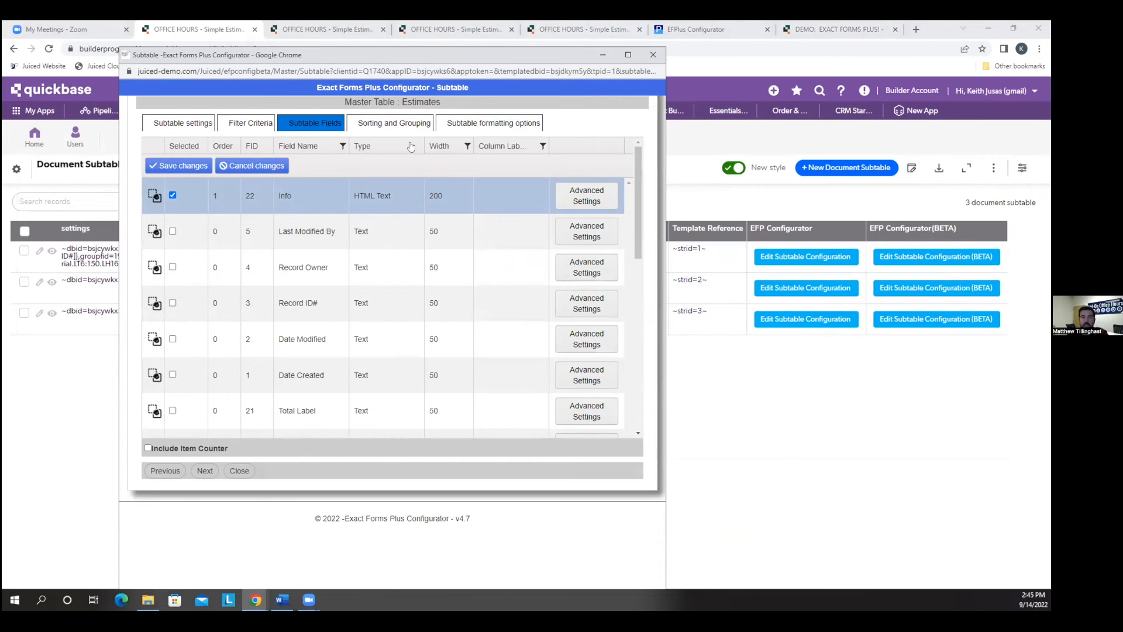
click(400, 121)
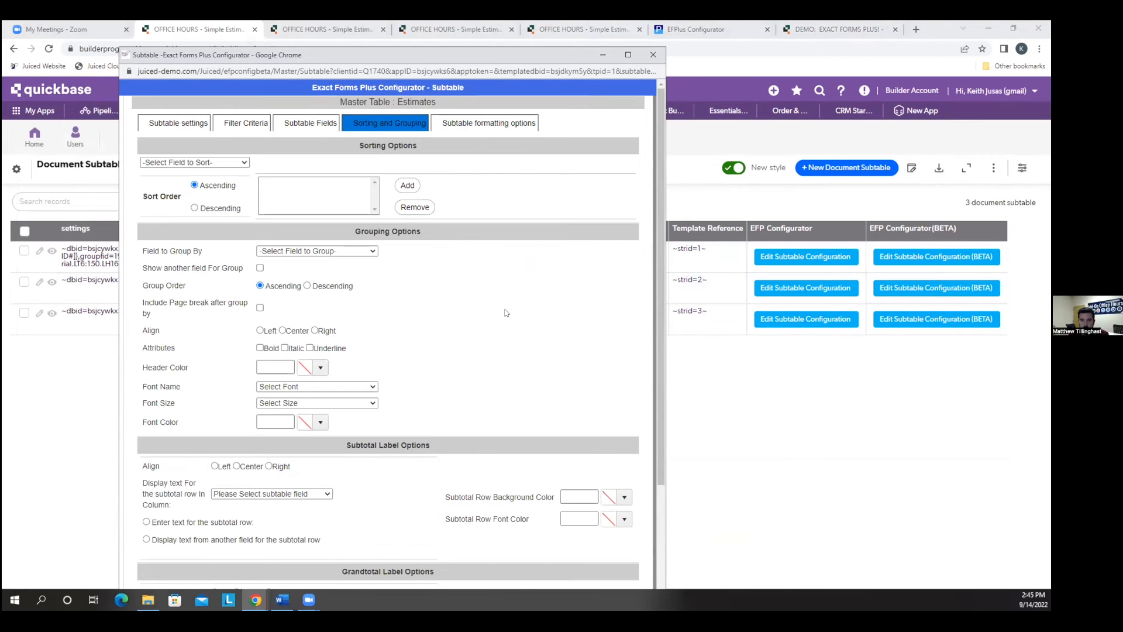
scroll(506, 312, down, 3)
scroll(508, 304, up, 3)
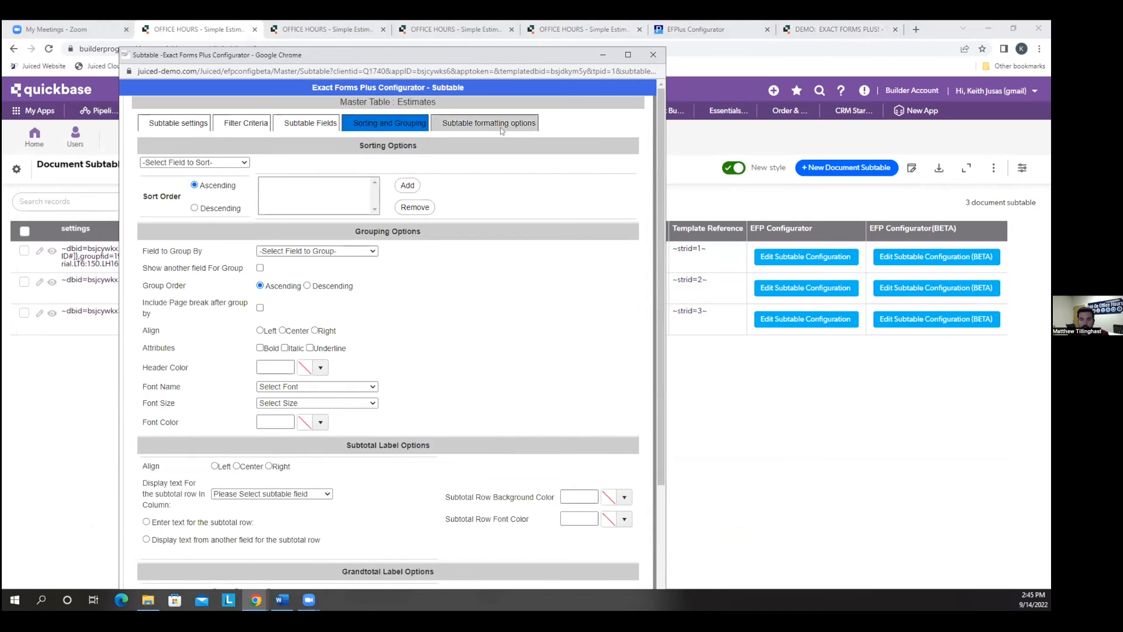
click(500, 126)
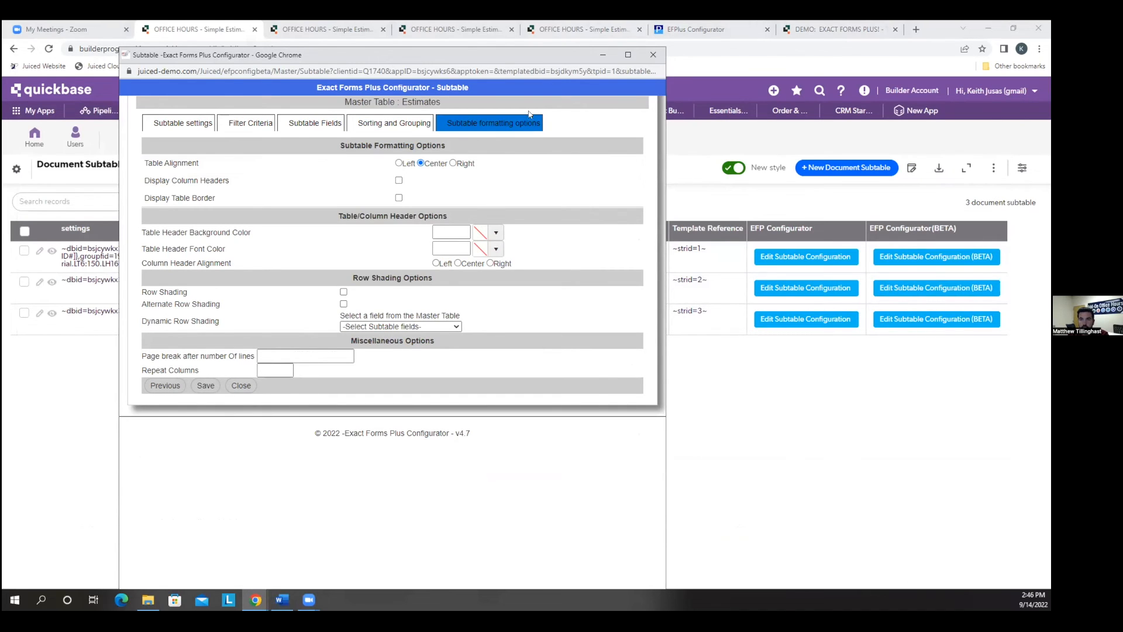
click(653, 55)
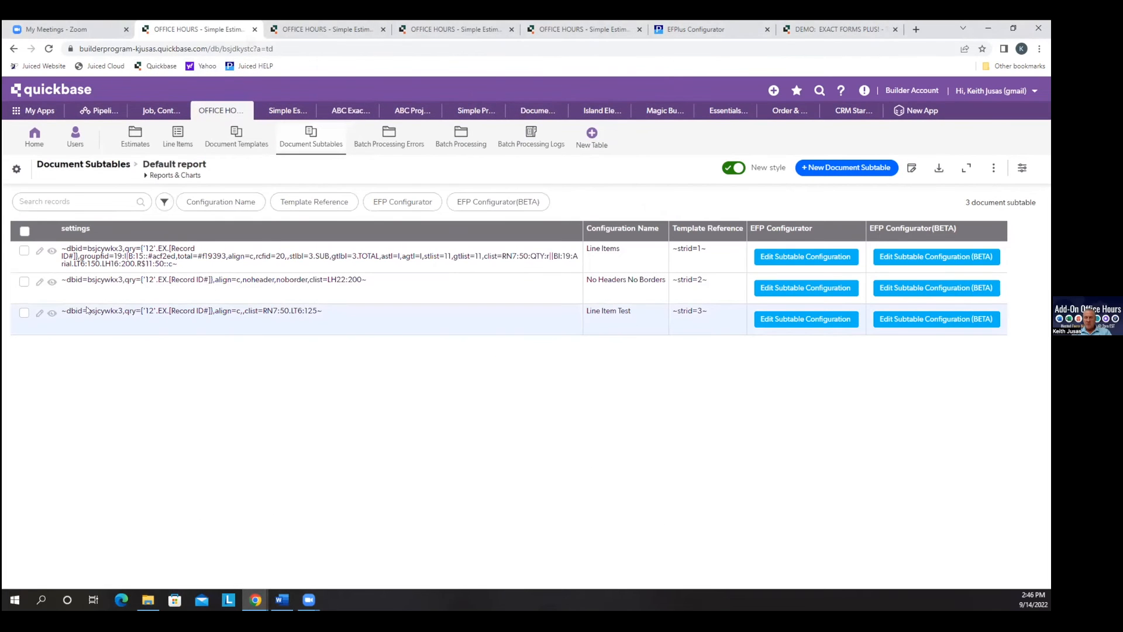
Step: Open the Line Item Test subtable in the beta configurator, set Repeat Columns to 2 and save the configuration
click(916, 320)
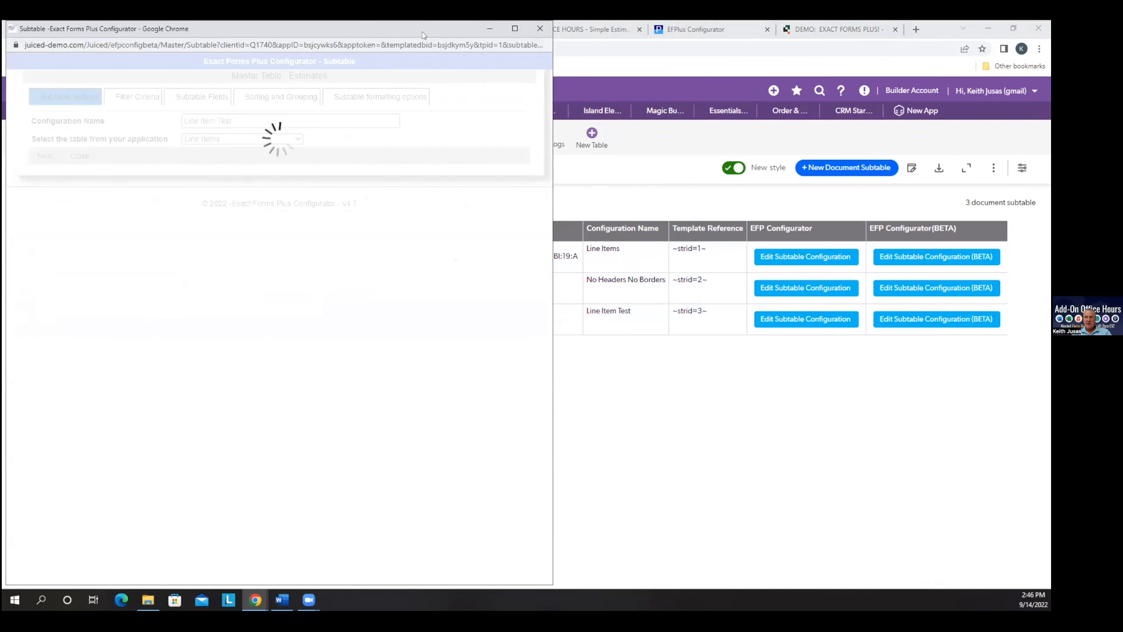
drag(433, 35, 546, 51)
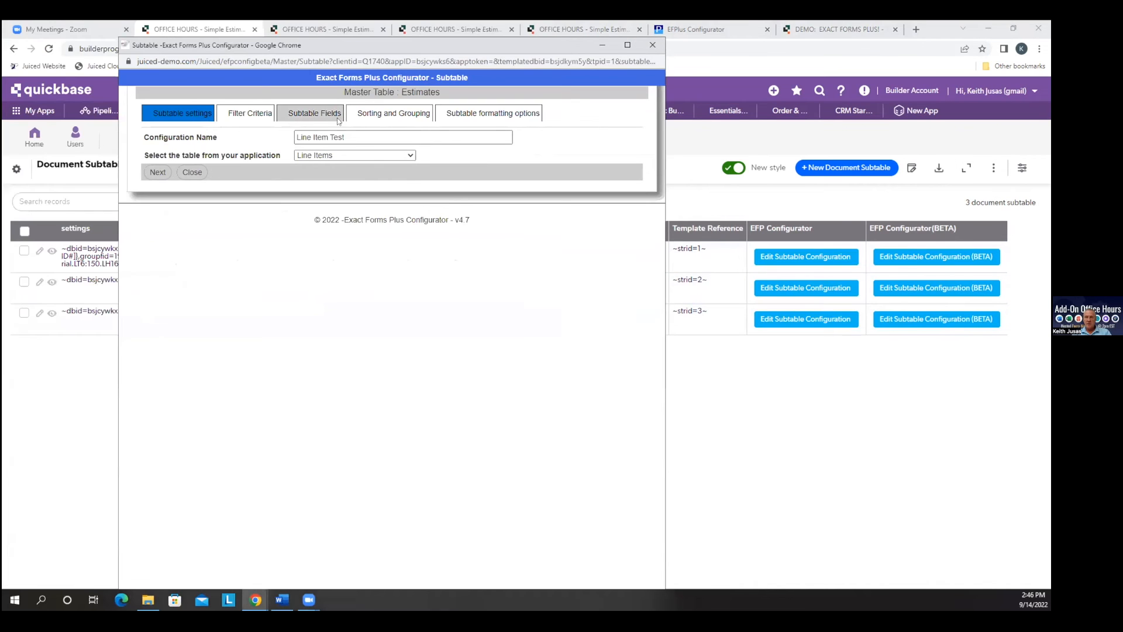
click(393, 113)
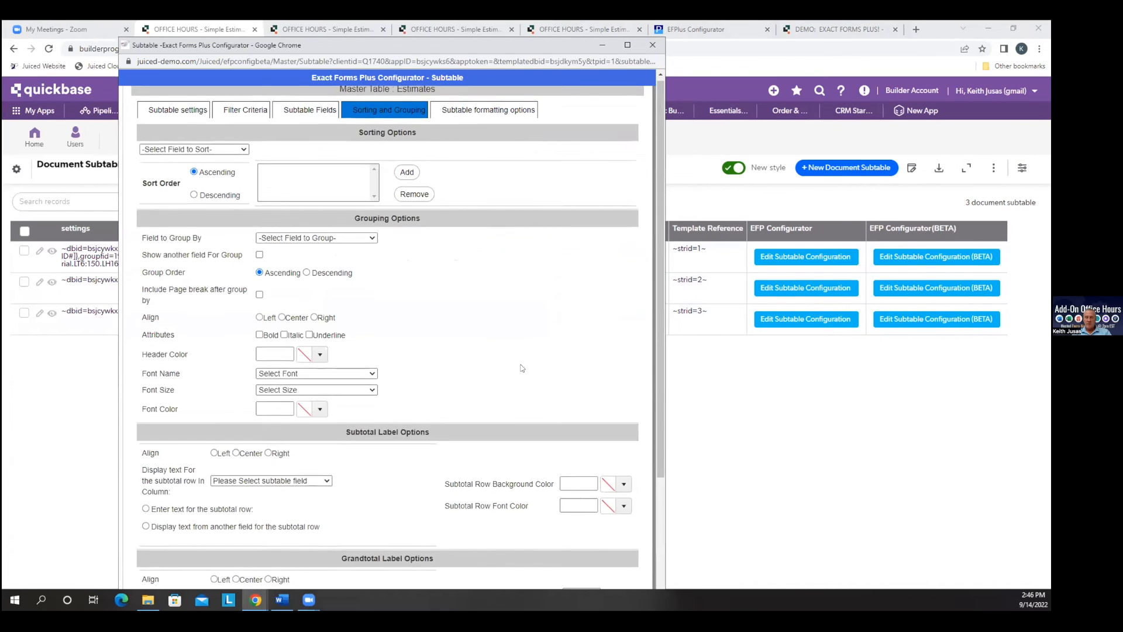
scroll(518, 351, down, 3)
scroll(441, 194, up, 3)
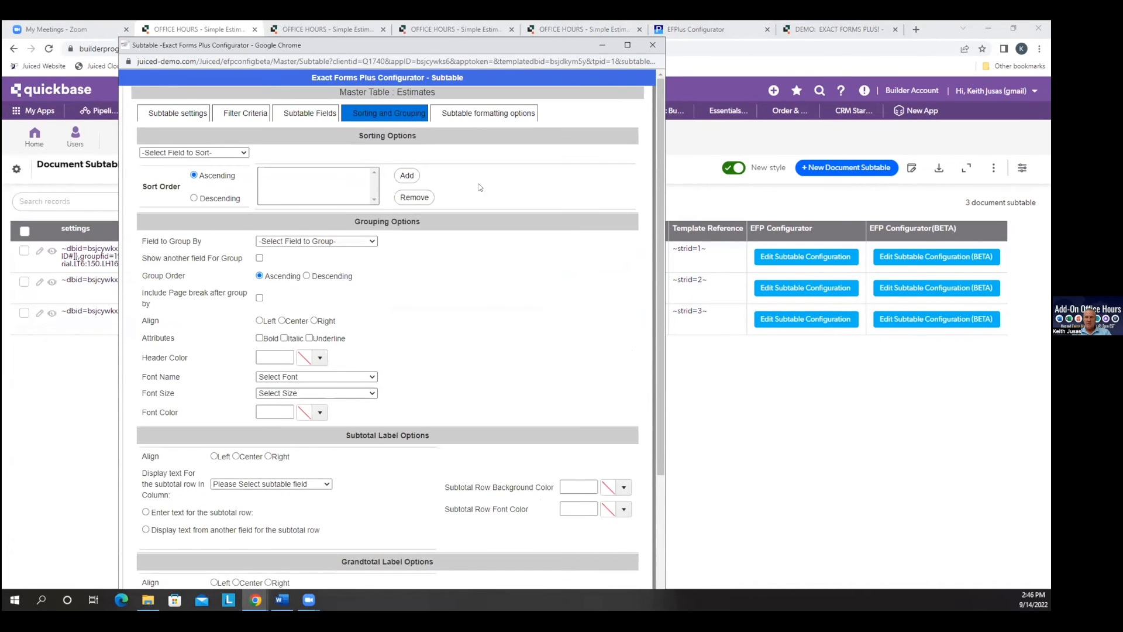
click(494, 113)
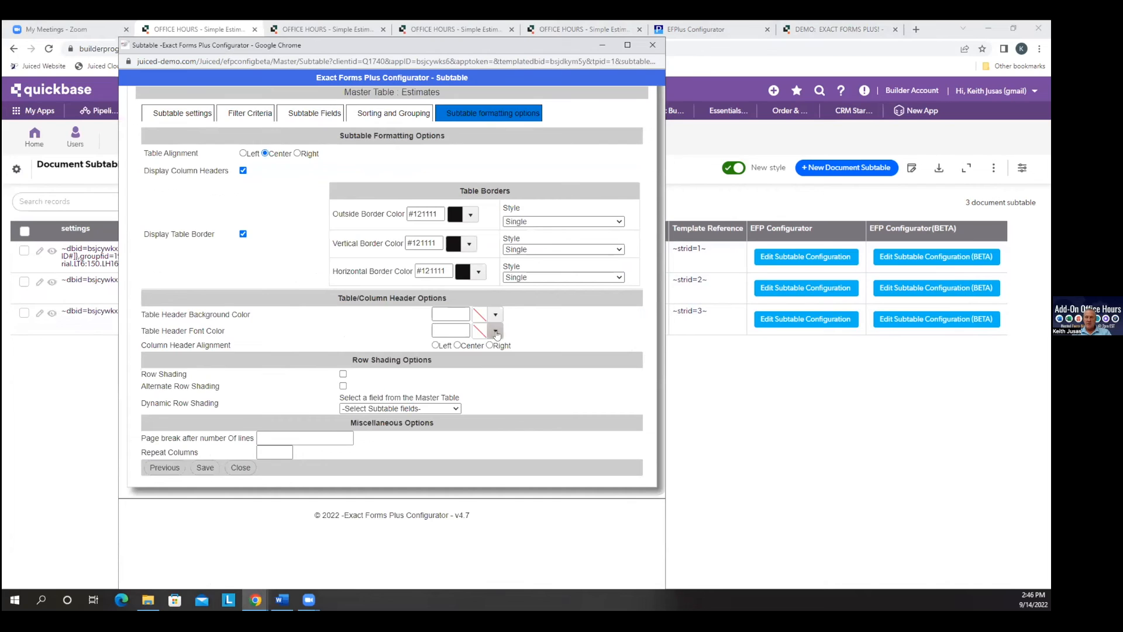
click(286, 449)
click(199, 468)
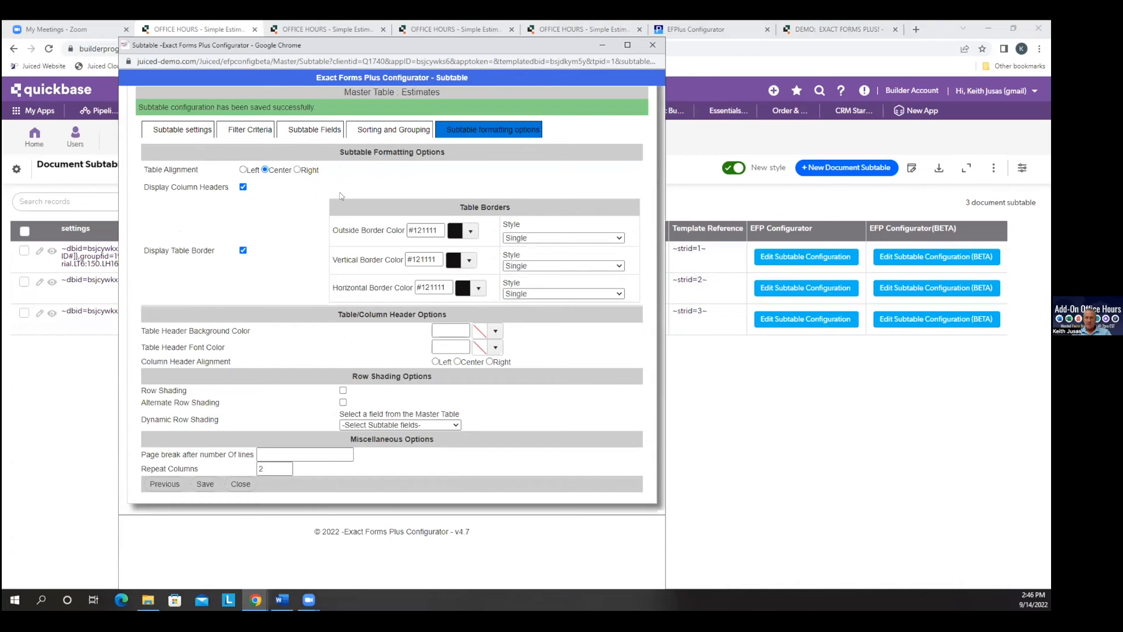
Step: Review the Line Item Test subtable's selected fields and formatting options, save the configuration again and close the configurator
click(306, 129)
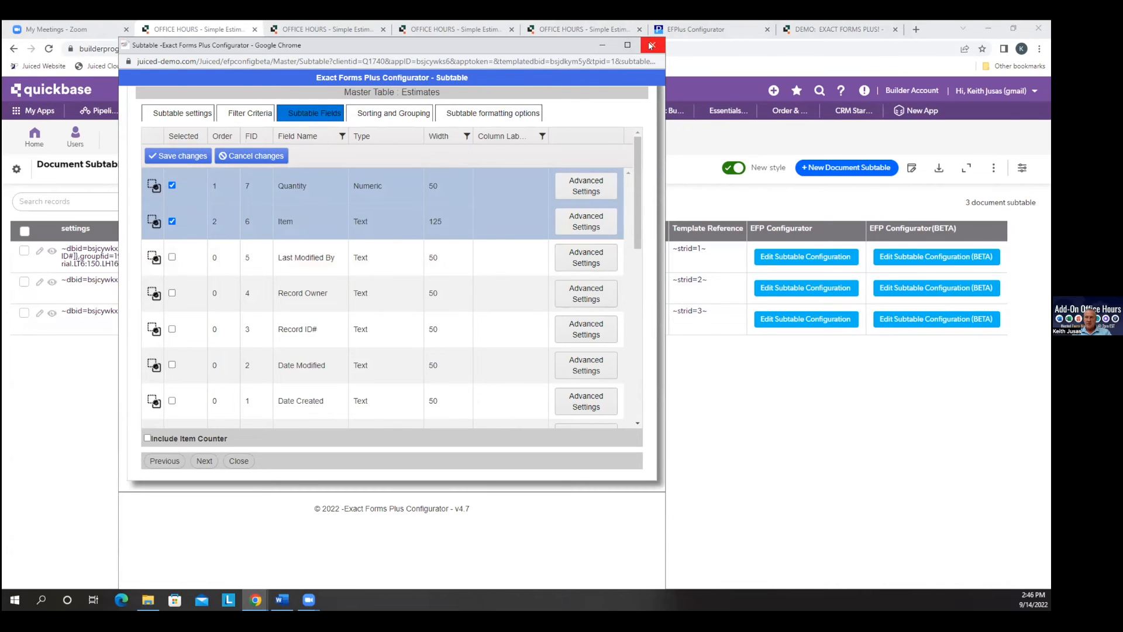
click(204, 461)
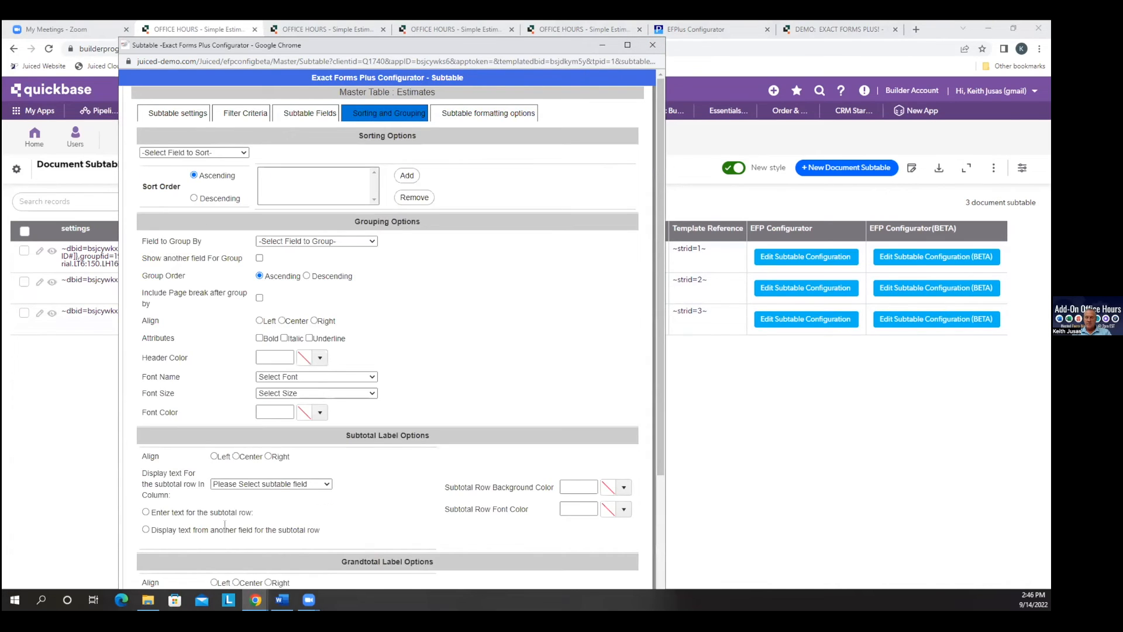
scroll(321, 519, down, 3)
click(201, 531)
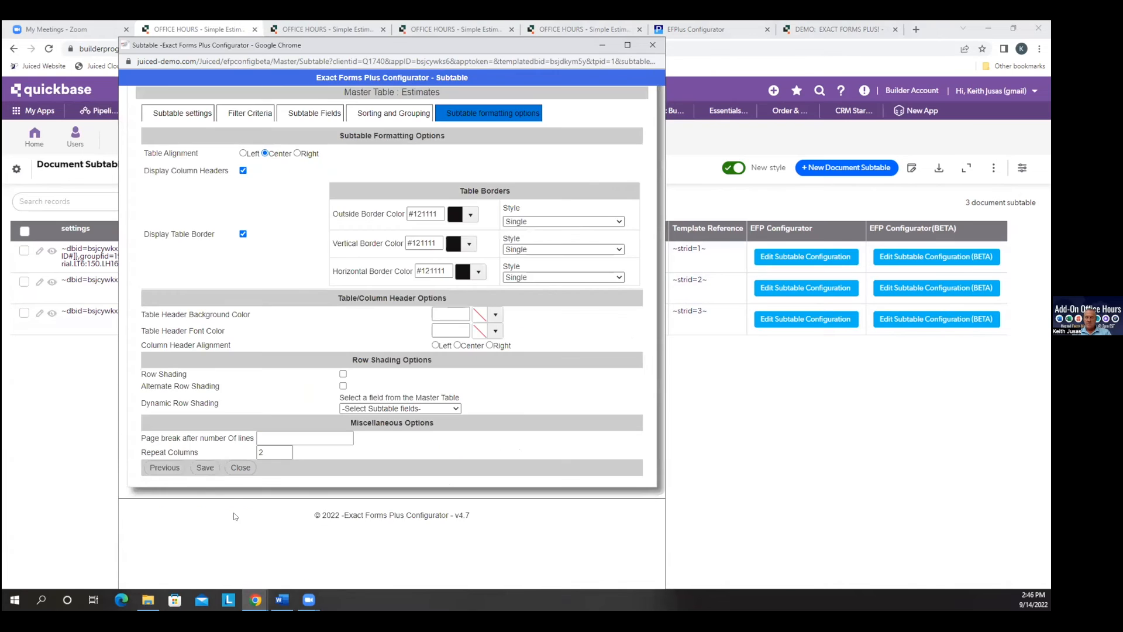
click(204, 467)
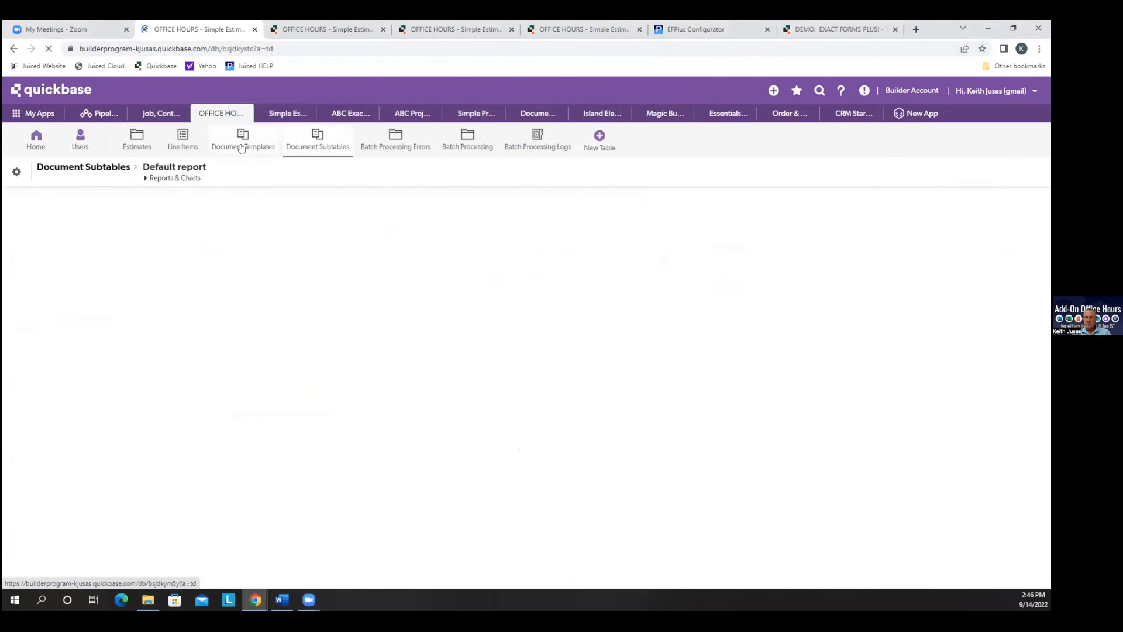
Step: Switch to the invoice template in Word, change the subtable reference under Estimate Details to ~strid=3~ and save the document
key(alt+Tab)
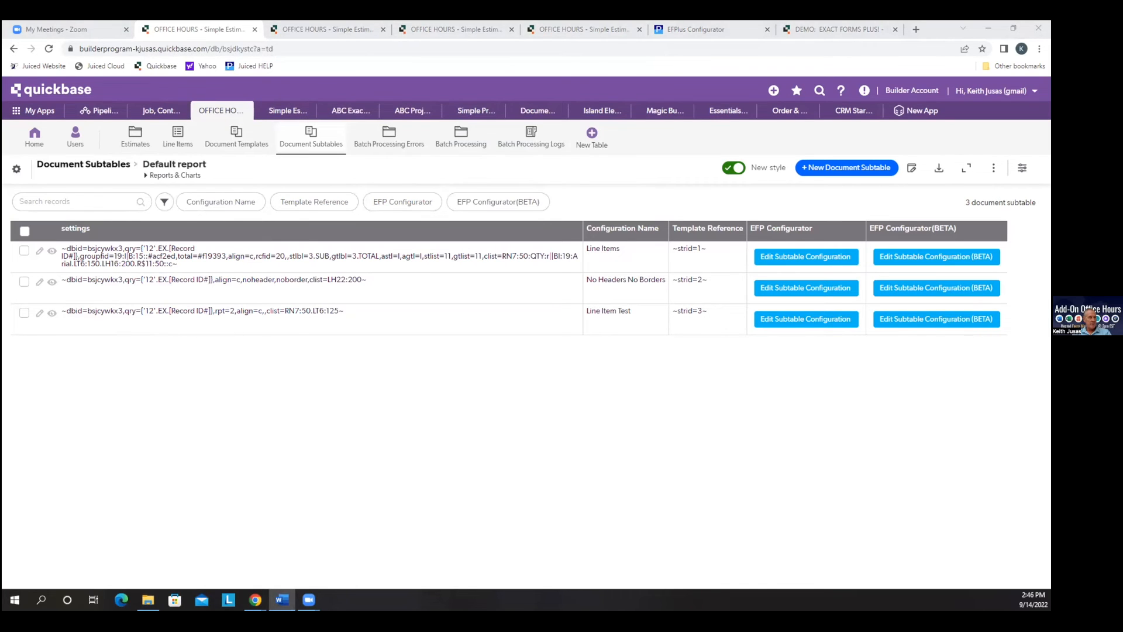
click(293, 387)
key(ctrl+z)
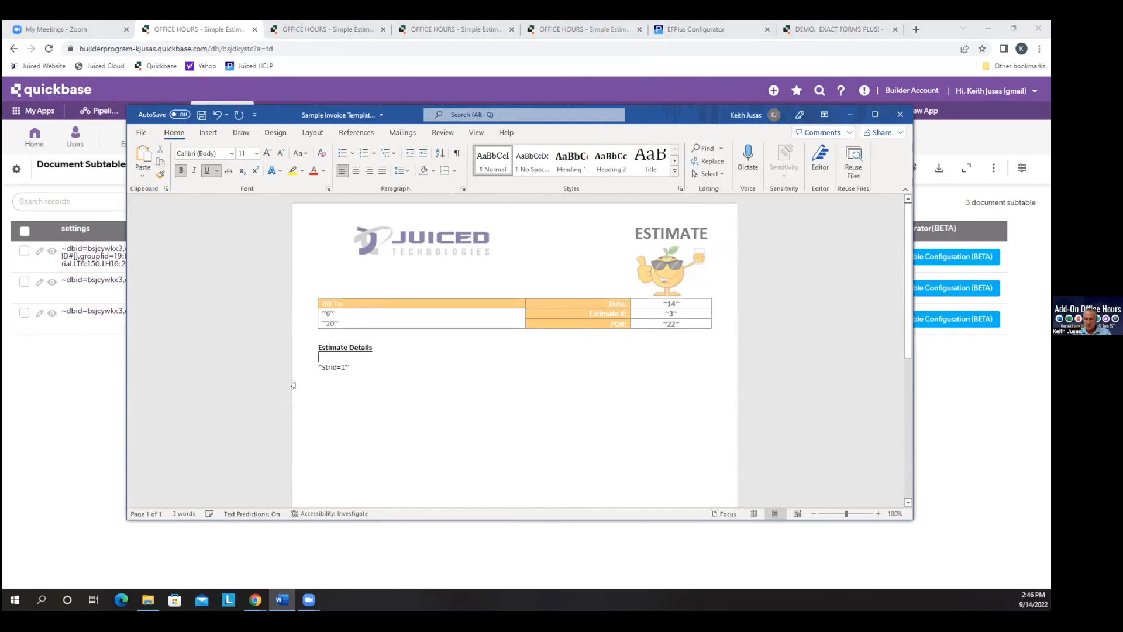
key(Left)
key(BackSpace)
text(3)
click(199, 117)
drag(687, 112, 680, 112)
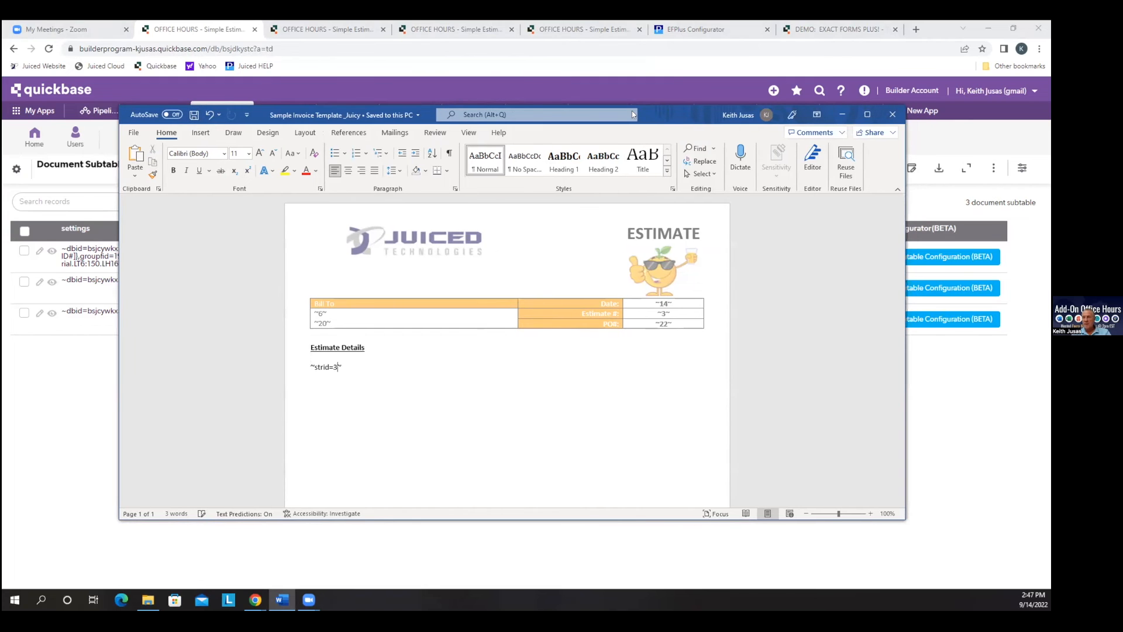
Step: Back in Quickbase, replace the Estimate Template record's file with the updated Sample Invoice Template _Juicy document and save the record
click(235, 103)
click(247, 138)
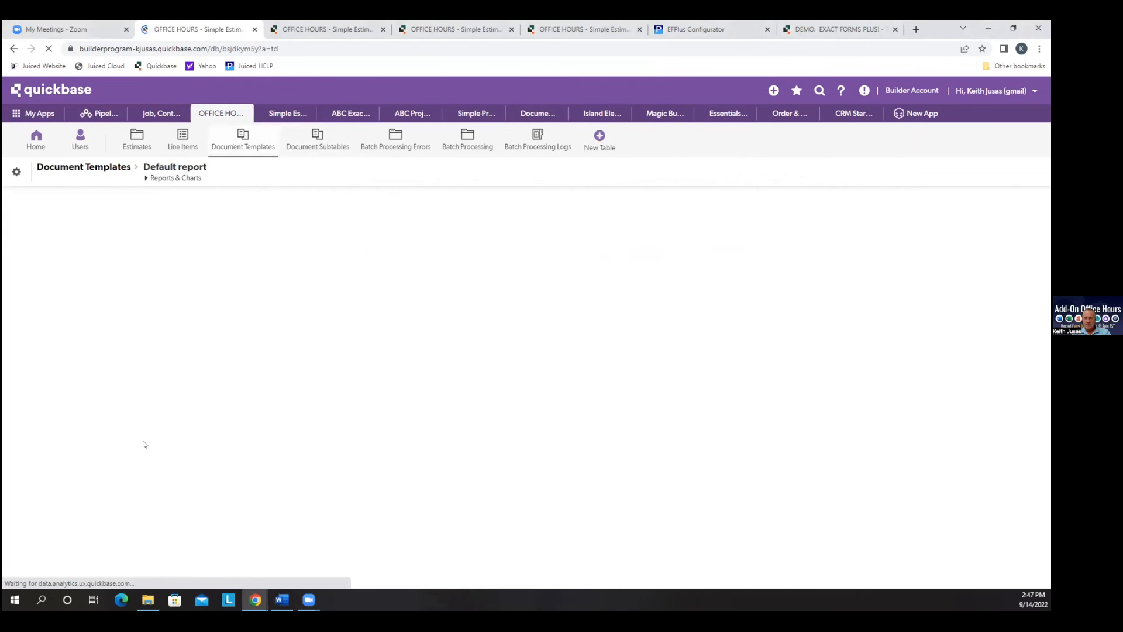
click(41, 258)
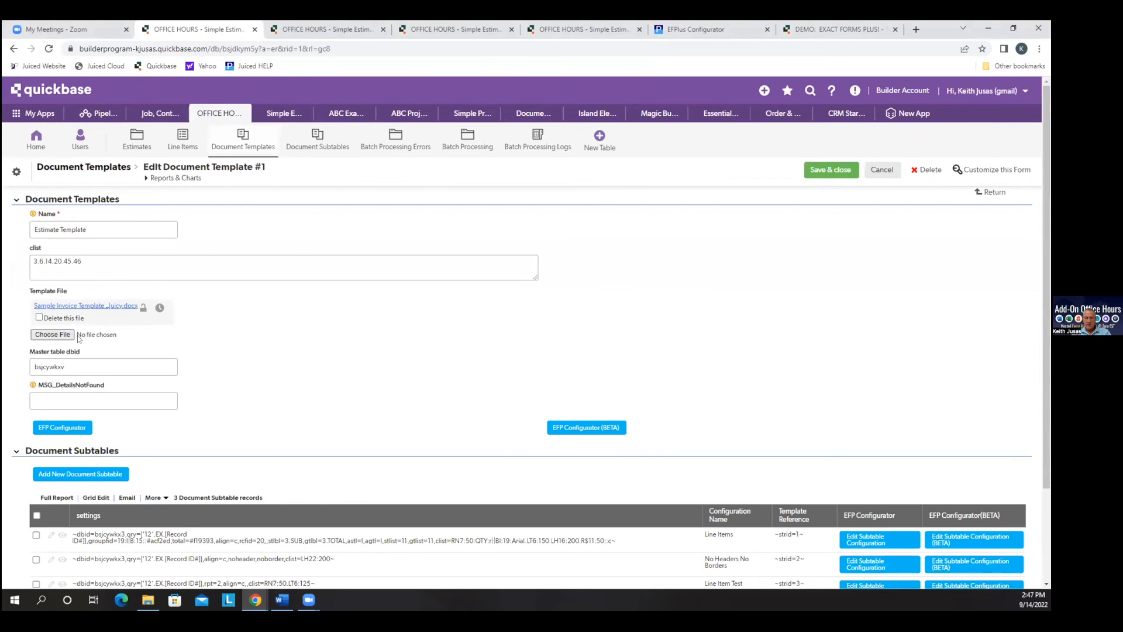
click(56, 338)
double_click(145, 117)
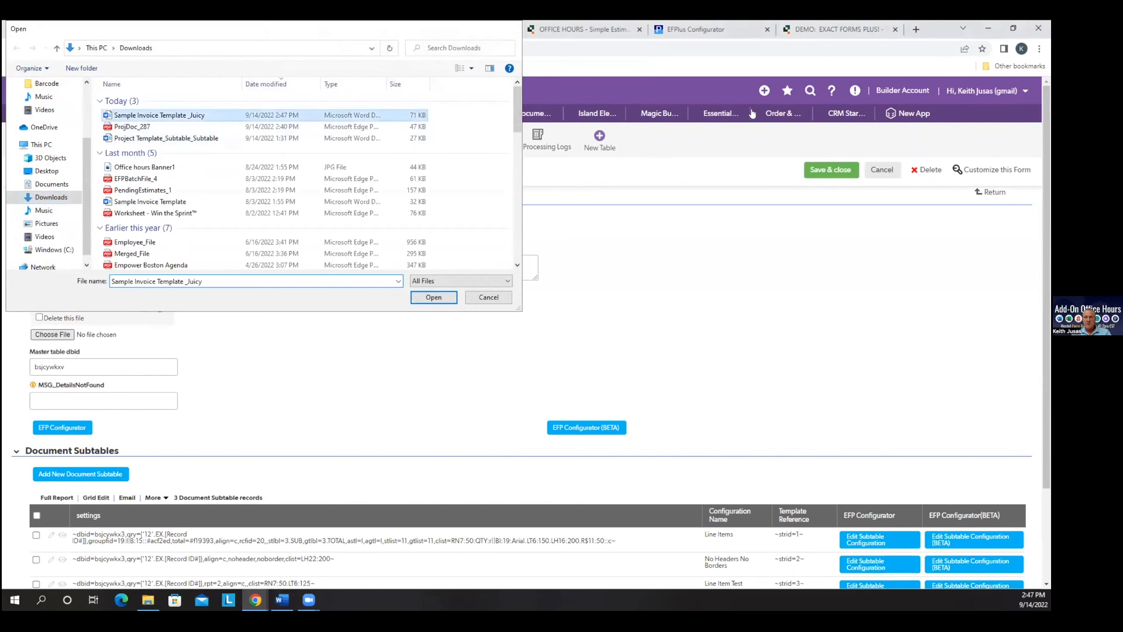
click(833, 173)
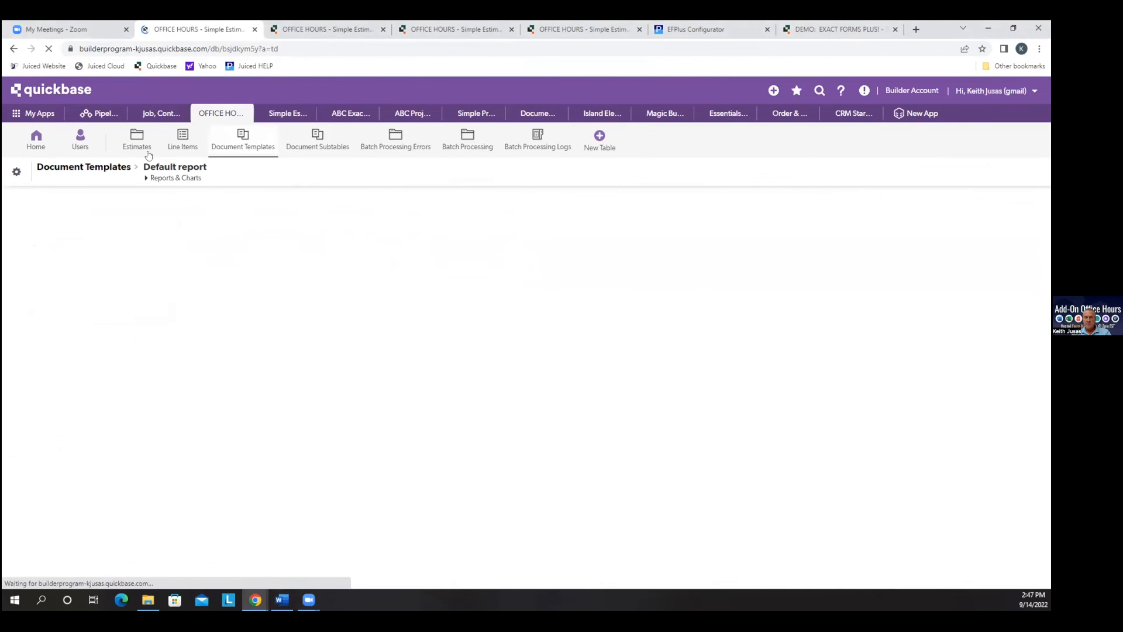
Step: Try generating the EFP document for the first pending estimate in the Estimates list and close the result window
click(137, 140)
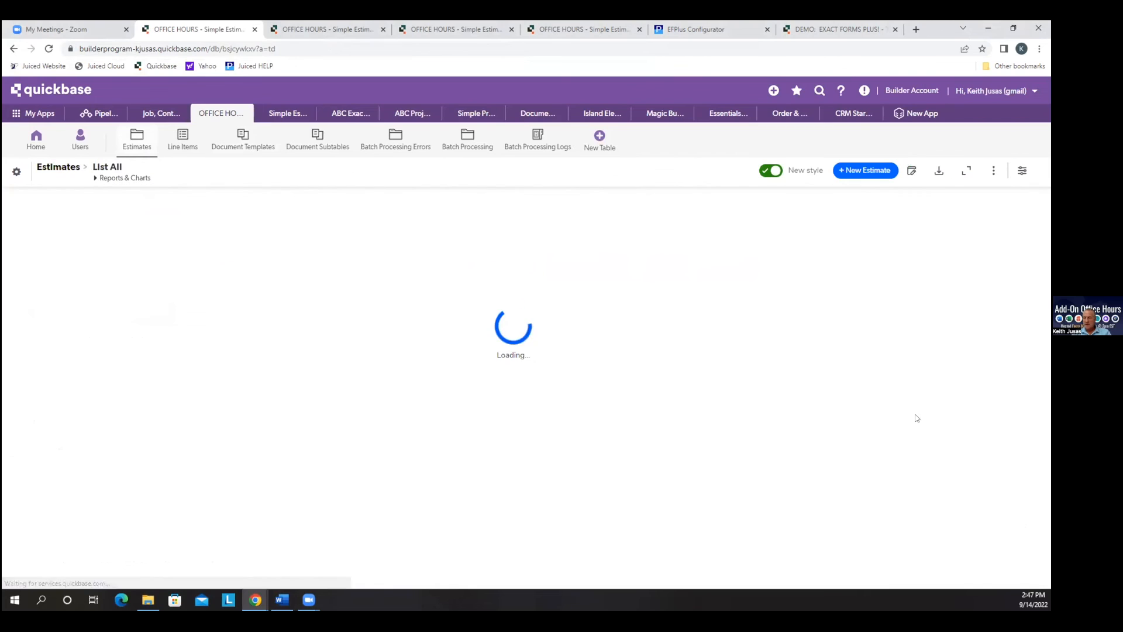
click(964, 404)
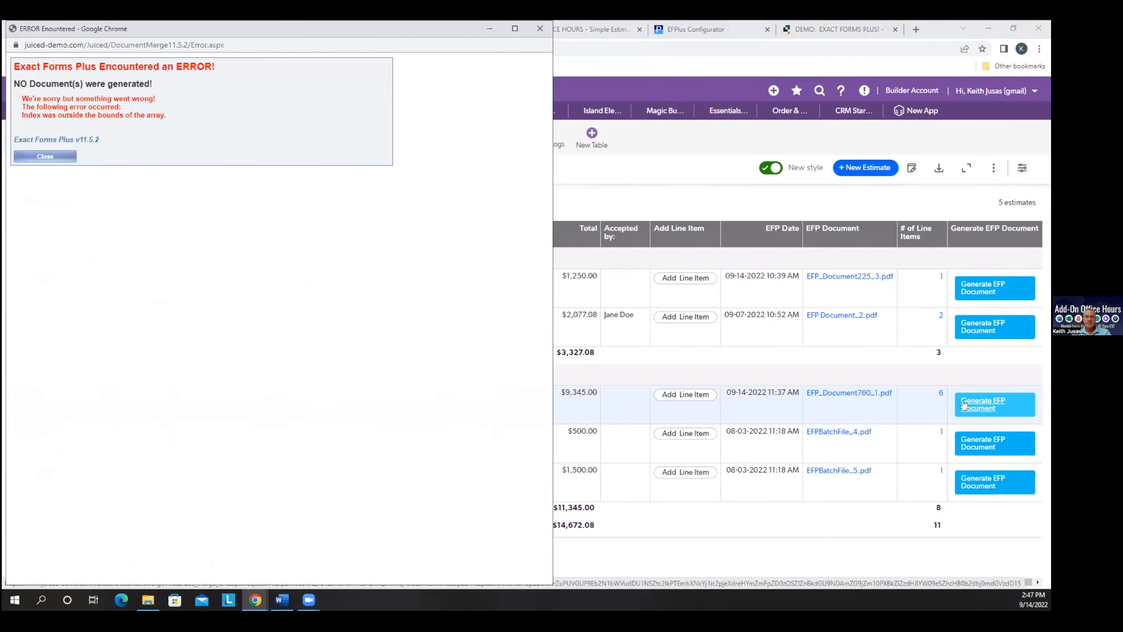
click(44, 157)
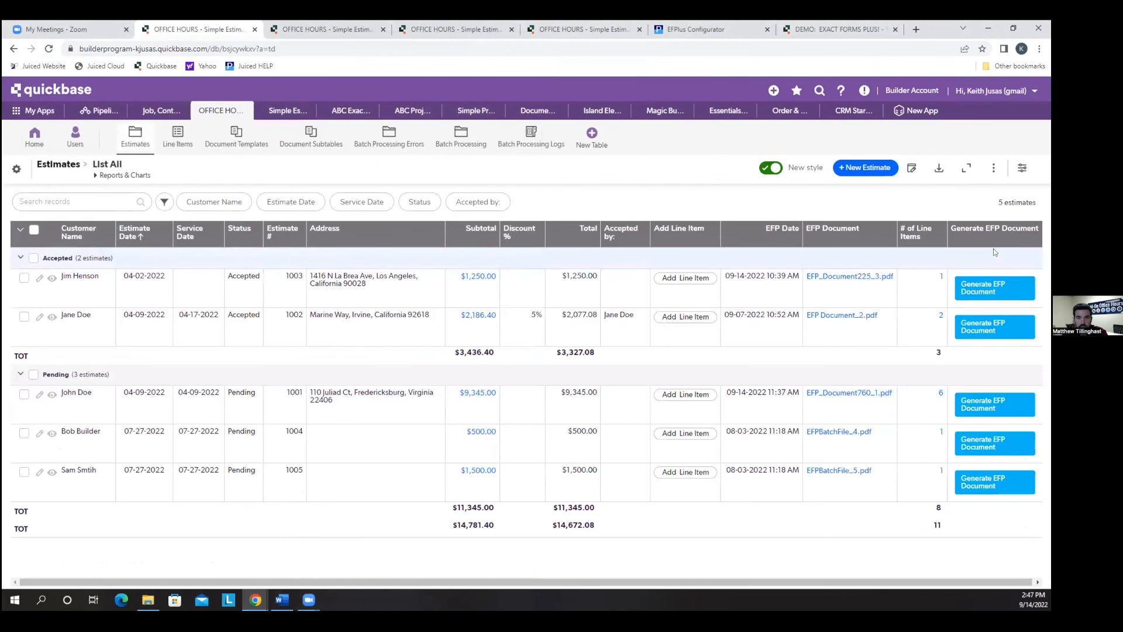
Step: Set the test parameter in the Generate EFP Document formula to n, save the field and retry generating the first pending estimate's document
click(1034, 233)
click(989, 343)
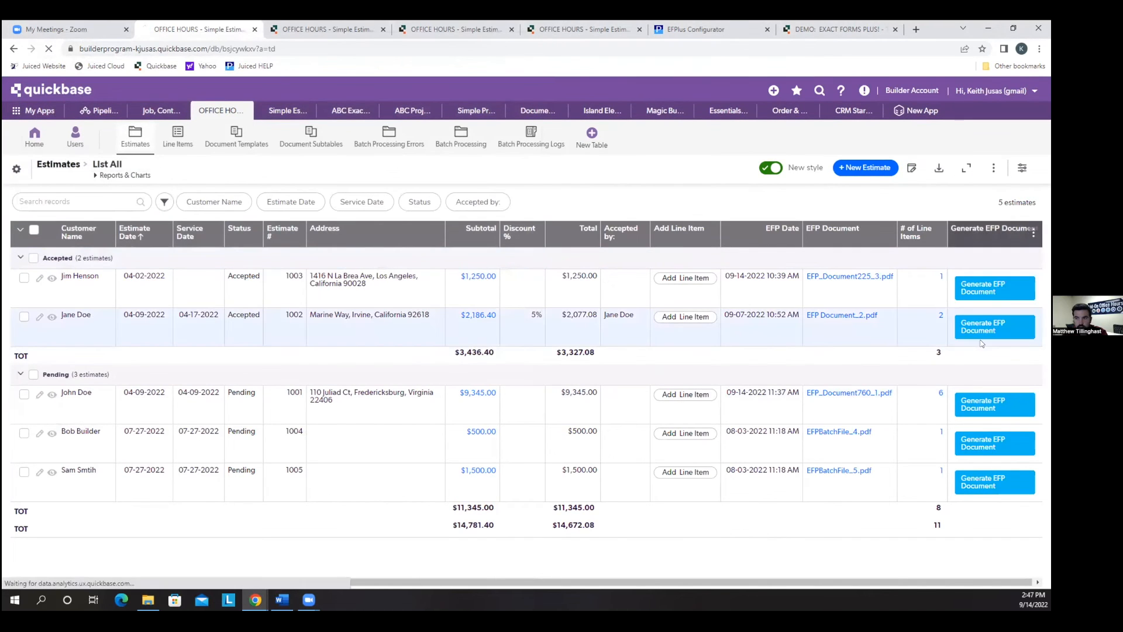
click(185, 461)
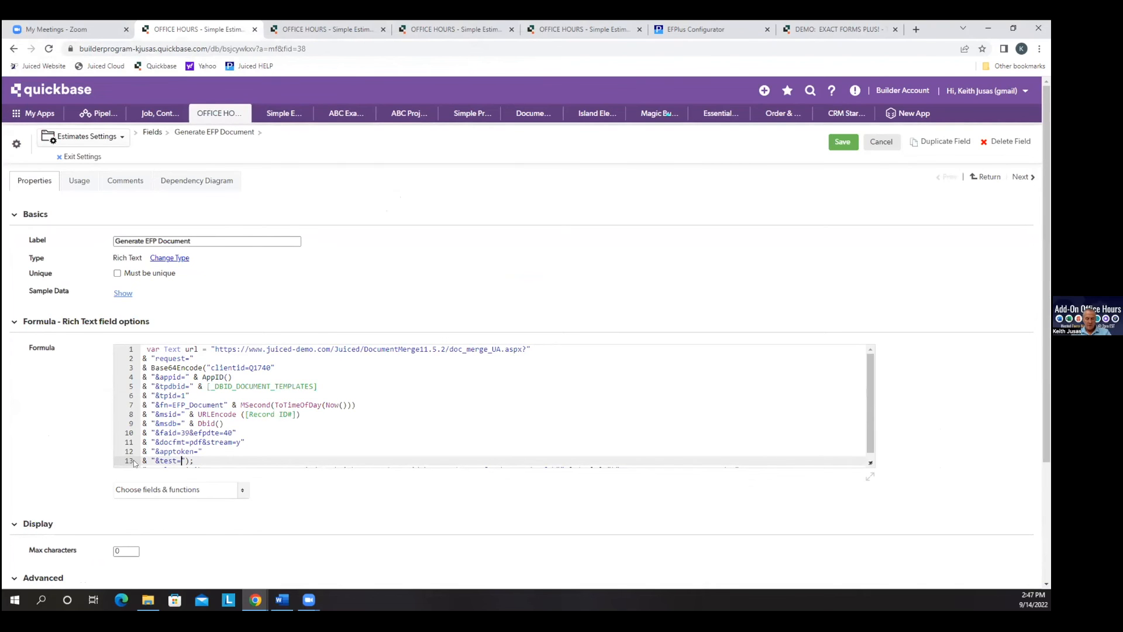
click(842, 142)
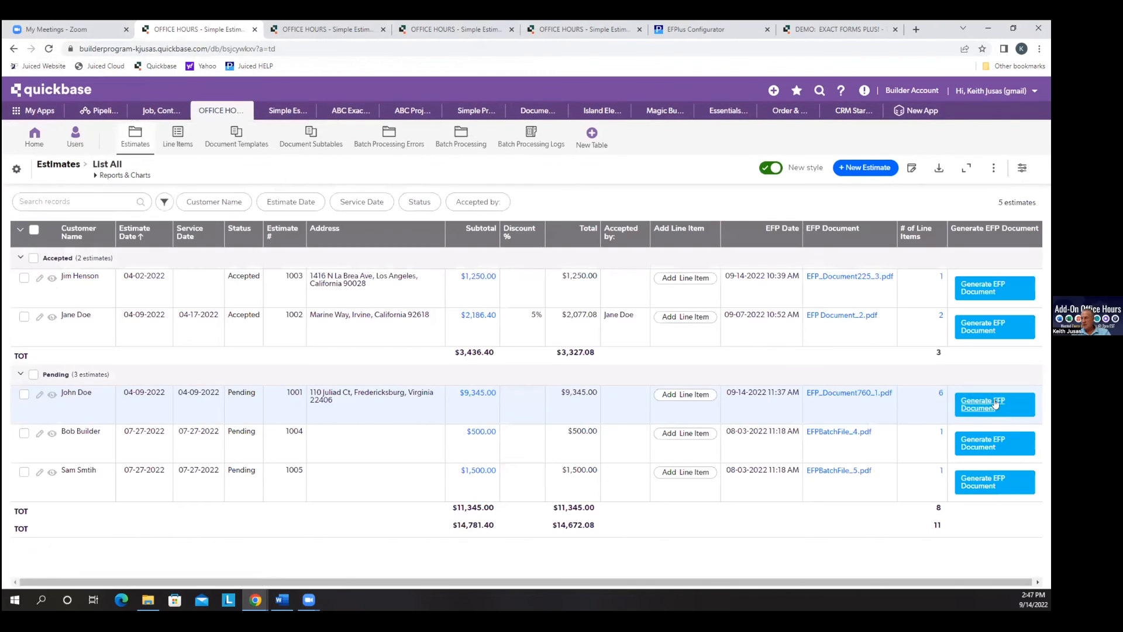
click(995, 403)
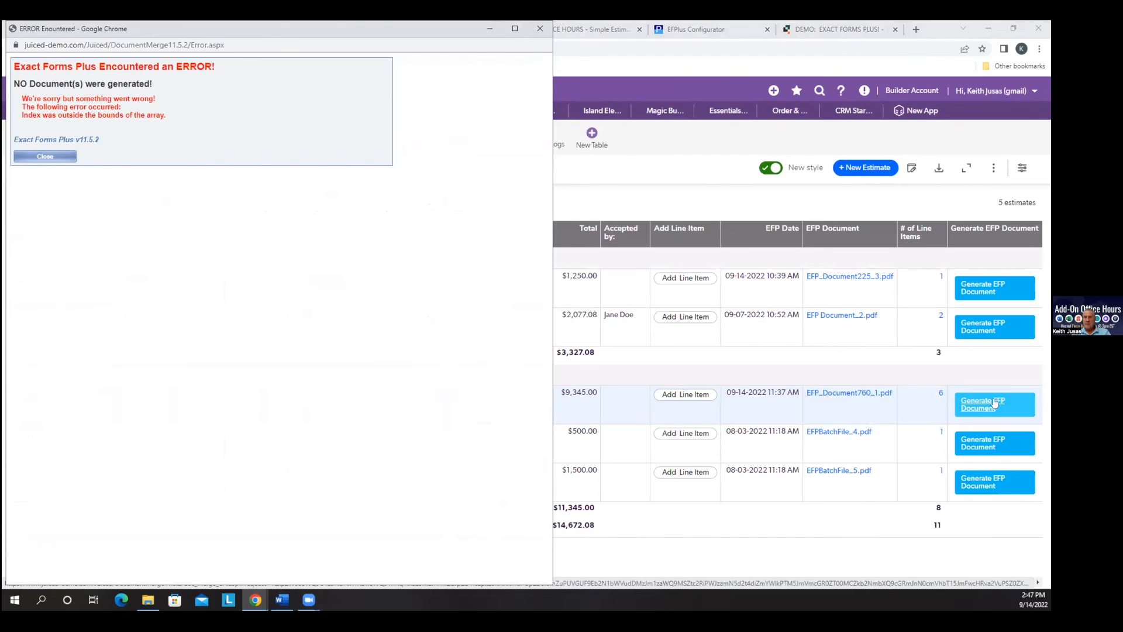
click(540, 28)
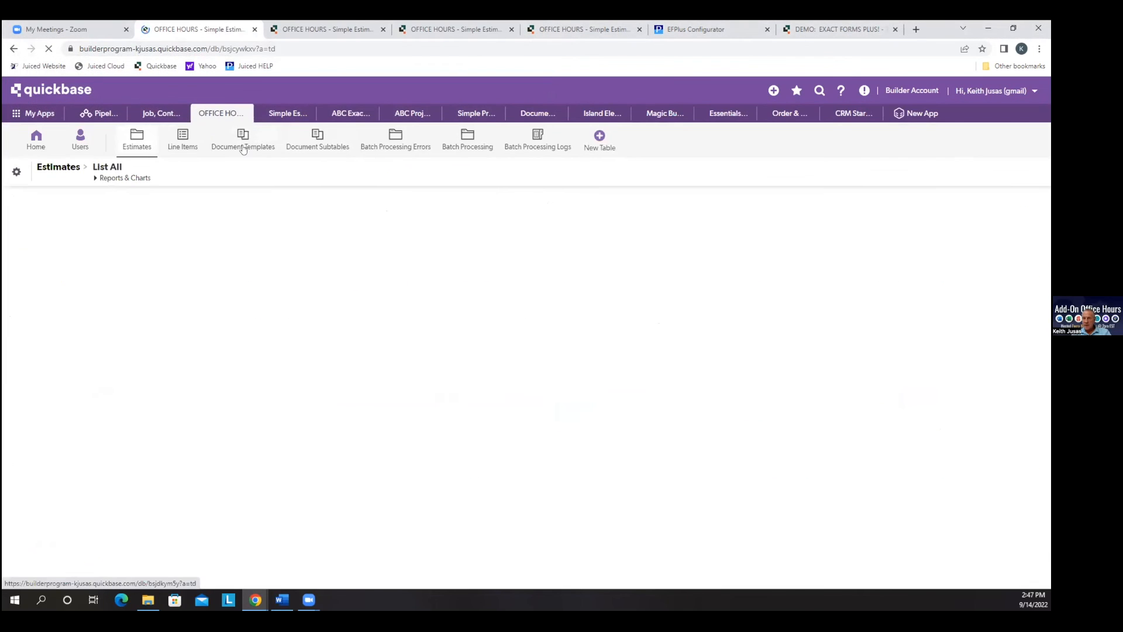
Step: Open the Estimate Template record for editing and examine its clist and Document Subtables settings
click(240, 140)
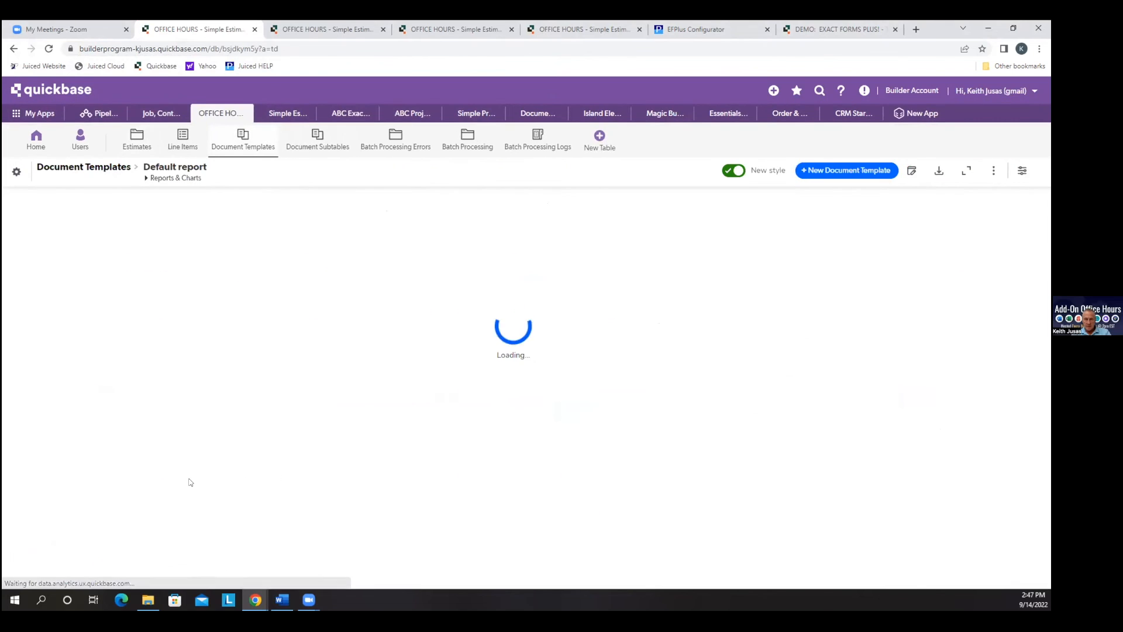
click(39, 256)
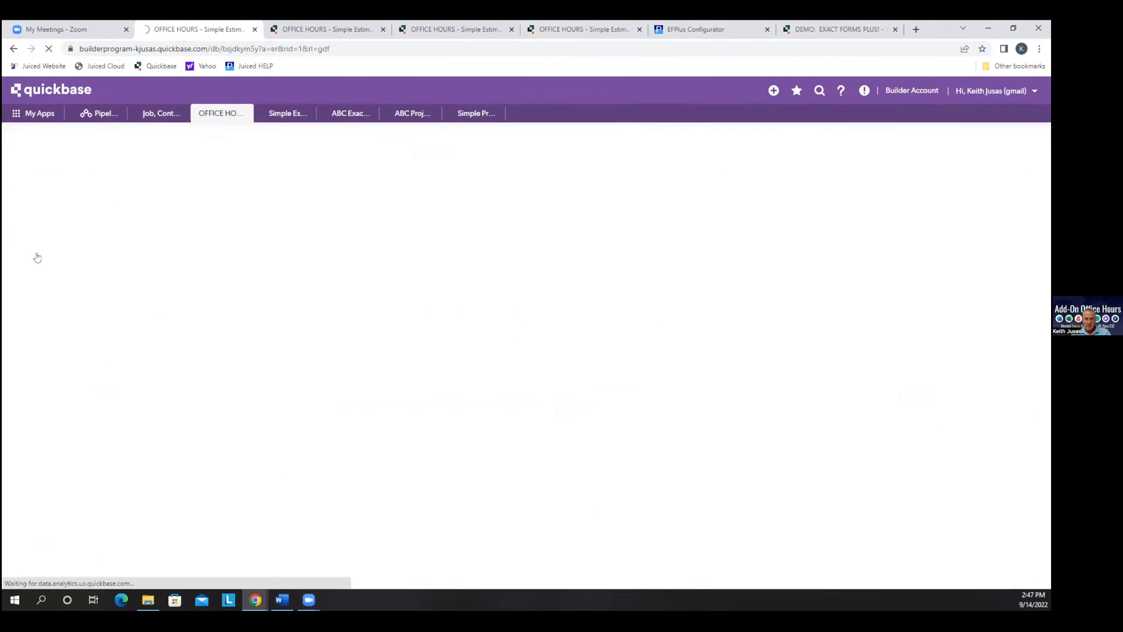
click(99, 258)
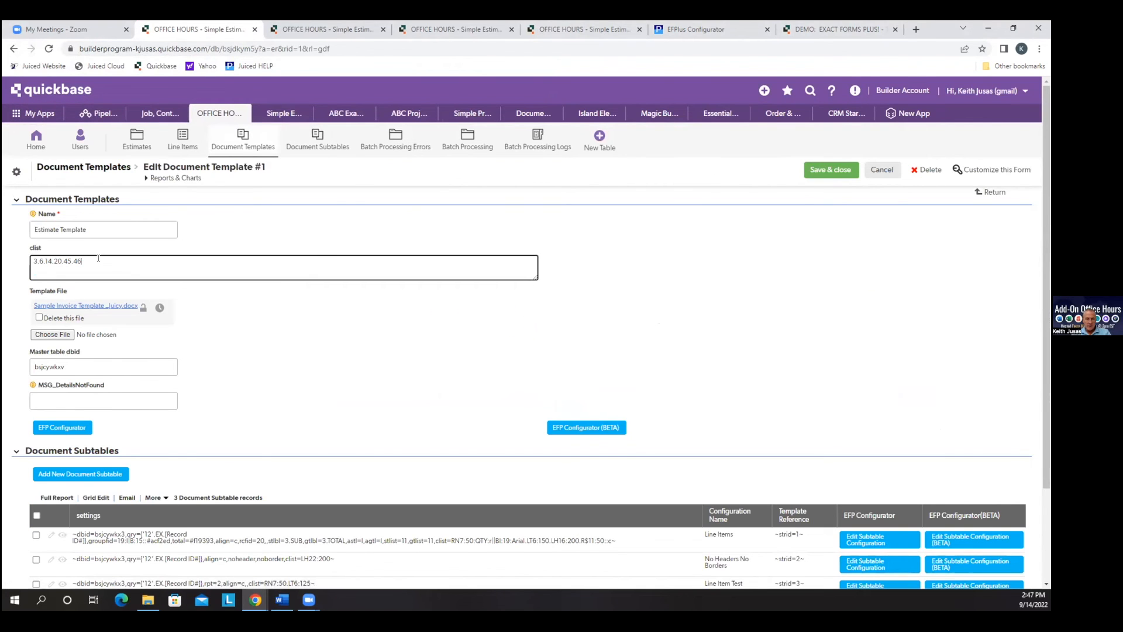
click(244, 358)
scroll(301, 421, down, 2)
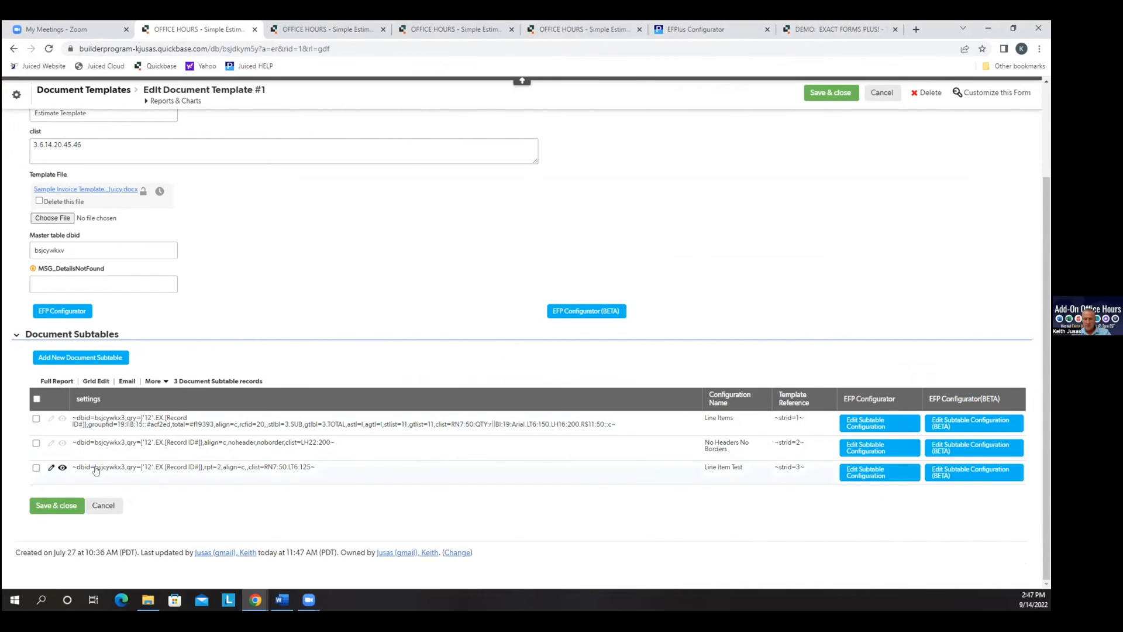
scroll(338, 280, up, 3)
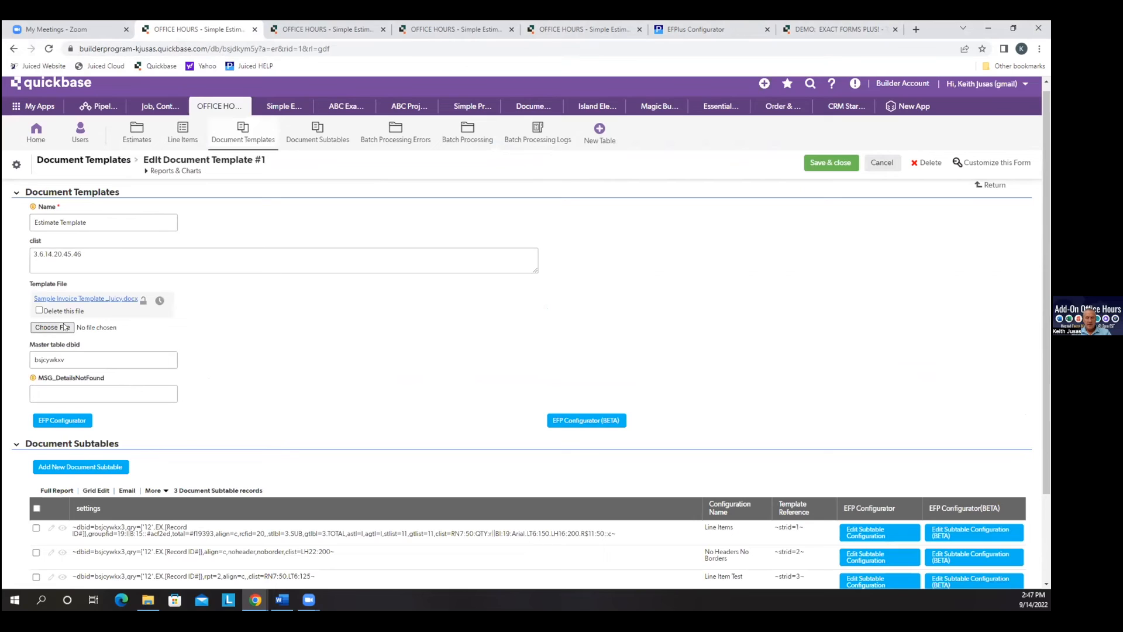
Step: In Word, reduce the invoice template to its header and Bill To table, and upload the saved document to the Estimate Template record in Quickbase
key(alt+Tab)
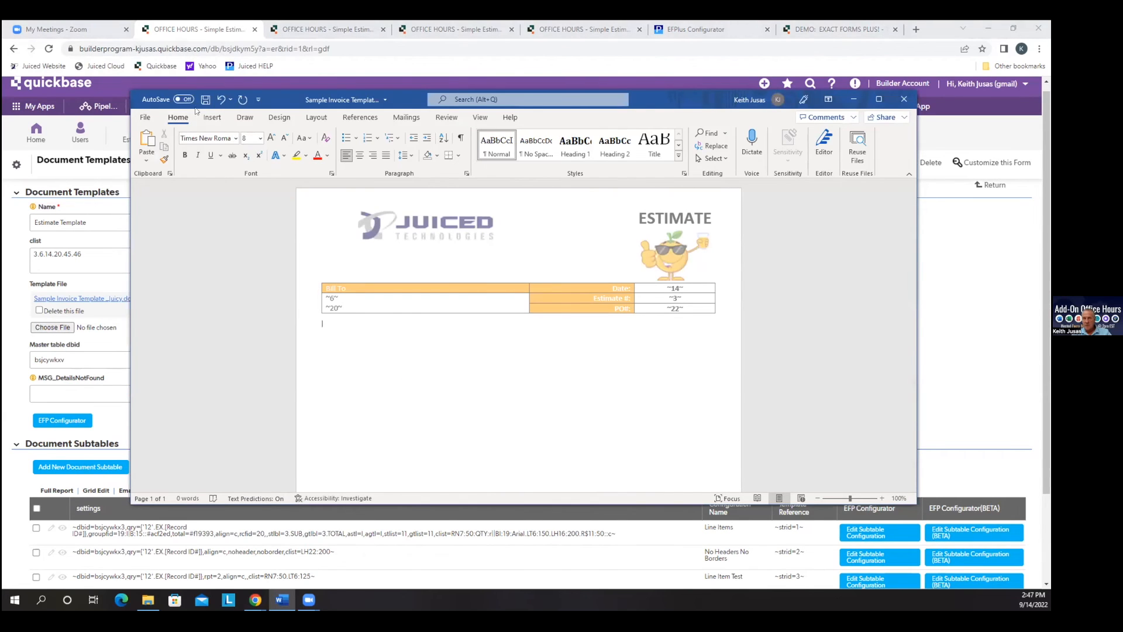
double_click(270, 97)
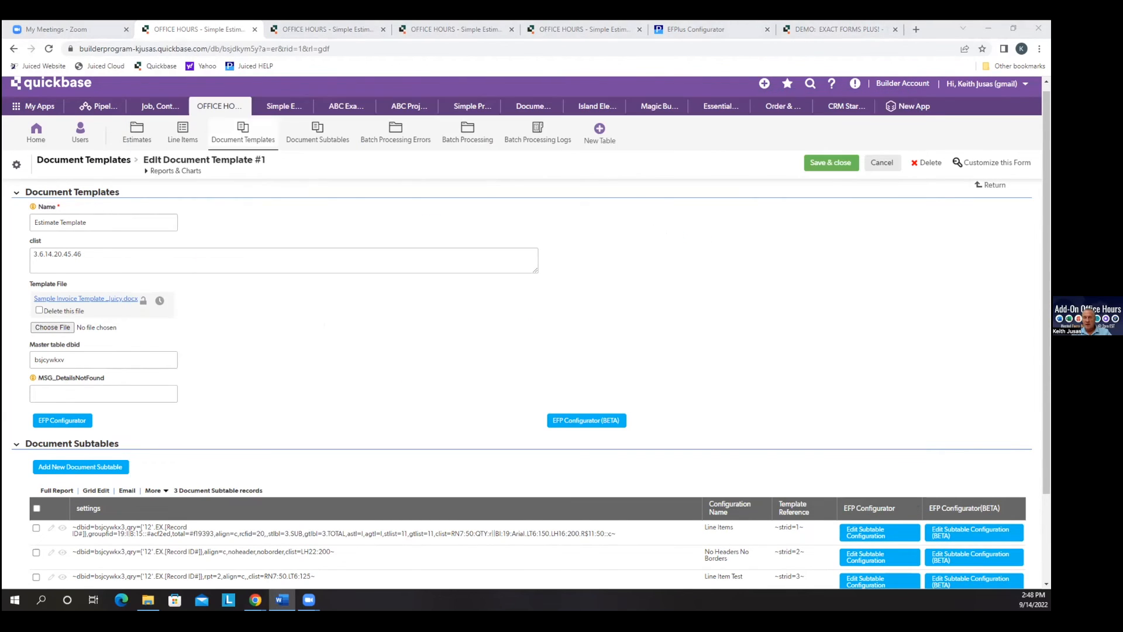
click(61, 326)
double_click(138, 115)
click(831, 163)
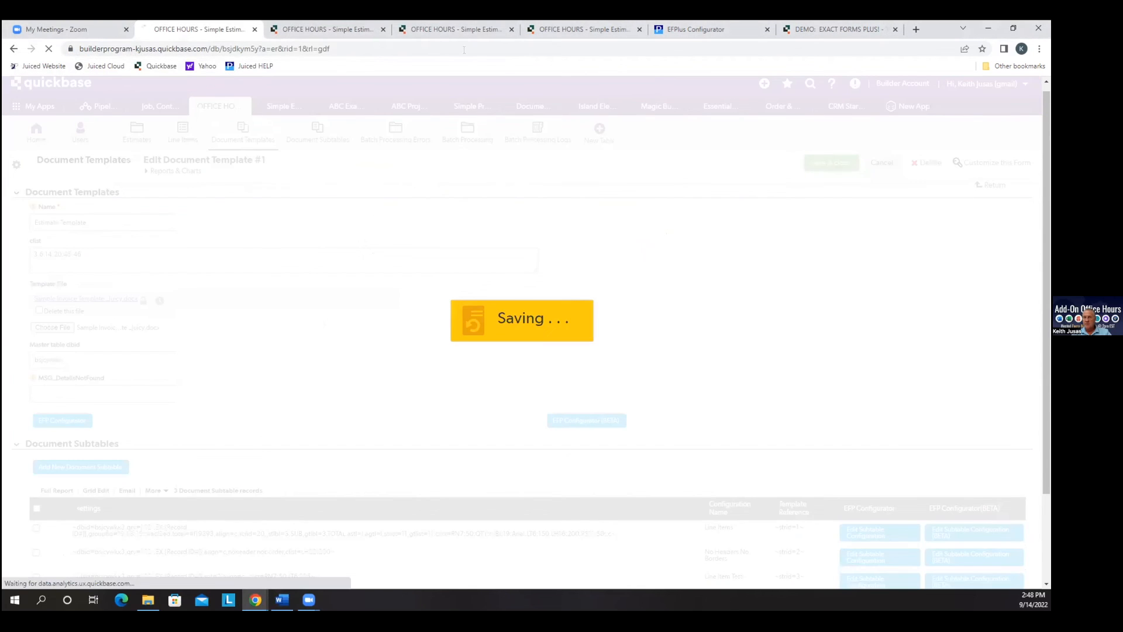
Step: Generate the EFP document for the first pending estimate from the Estimates list, inspect the PDF and close it
click(350, 31)
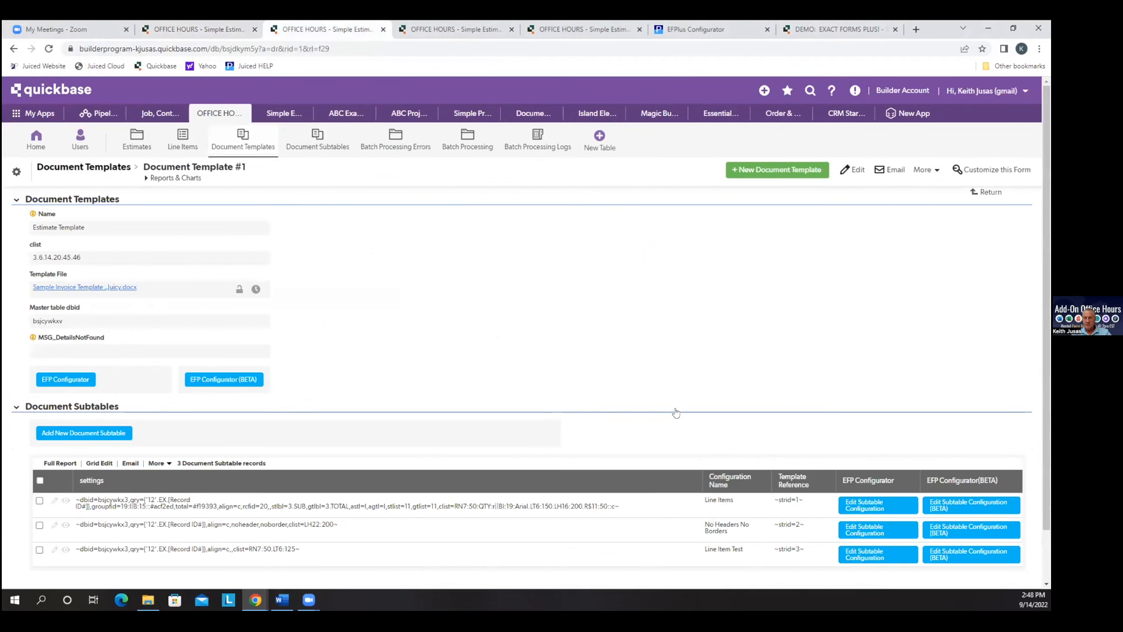
click(199, 29)
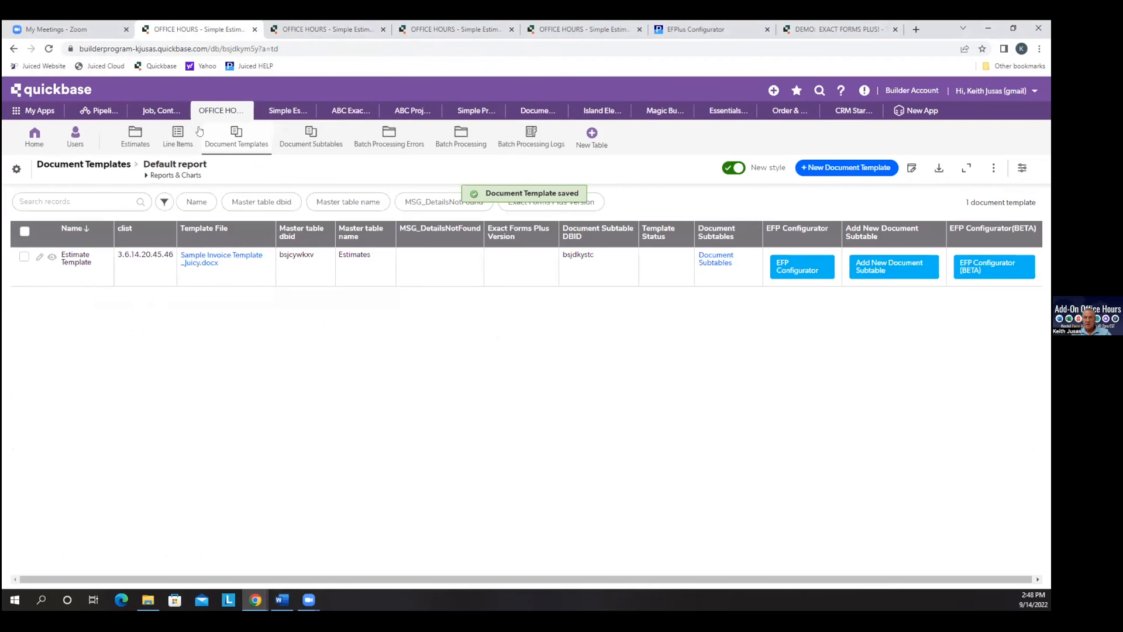
click(143, 140)
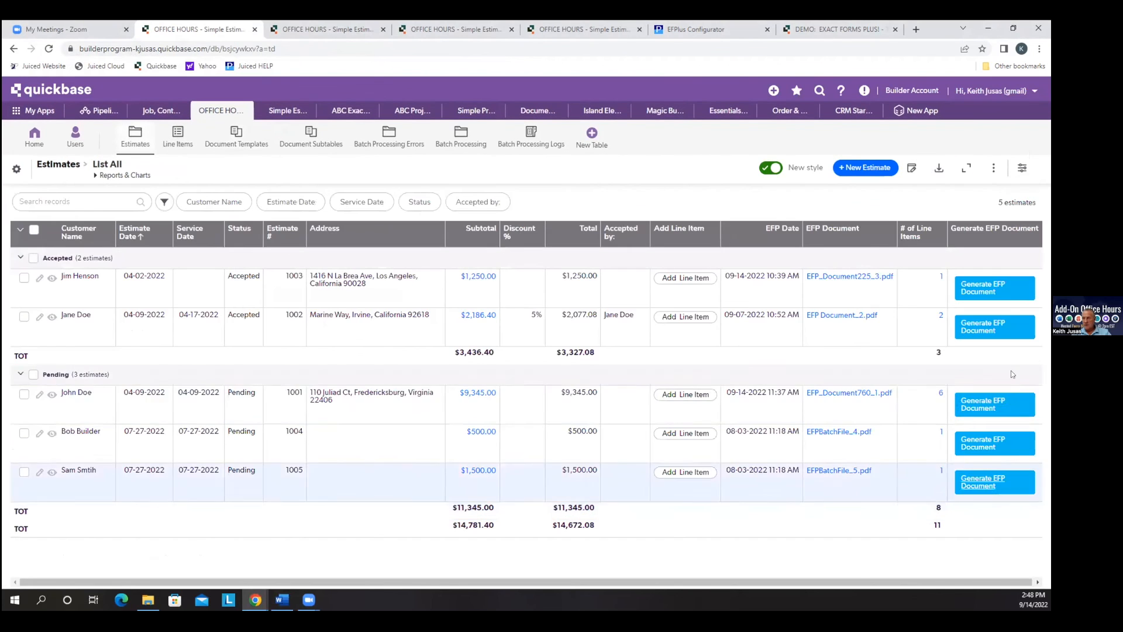
click(993, 414)
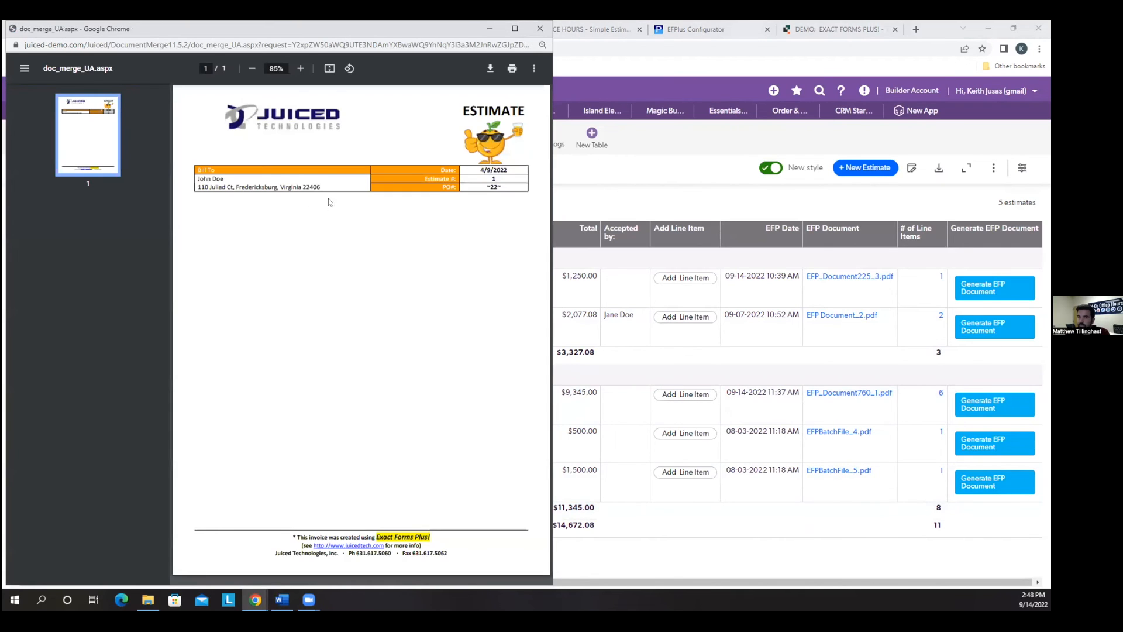
click(538, 31)
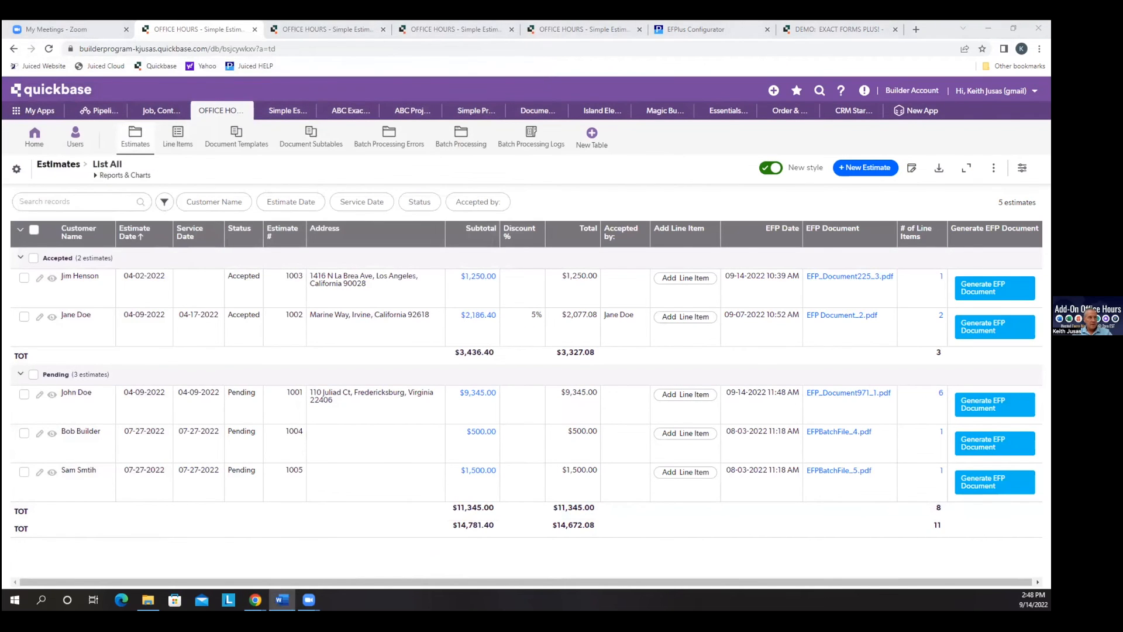
Step: In the Word template, add ~strid=3~ below the Bill To table, format it as Calibri (Body) 12 and save the document
key(Return)
text(~strid=3~)
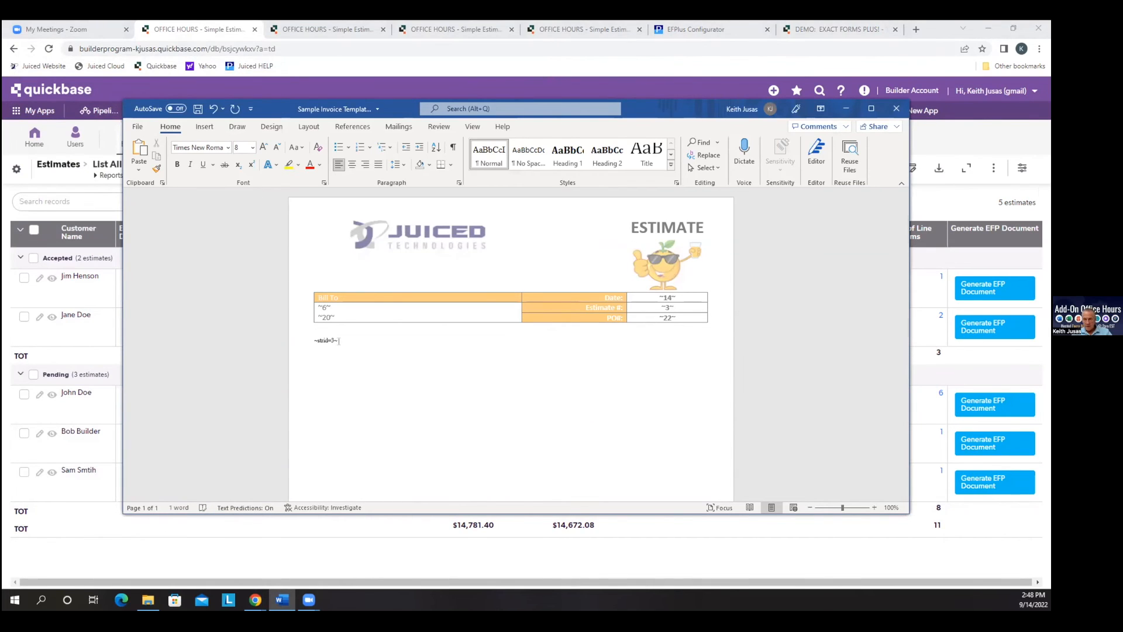
drag(316, 340, 312, 340)
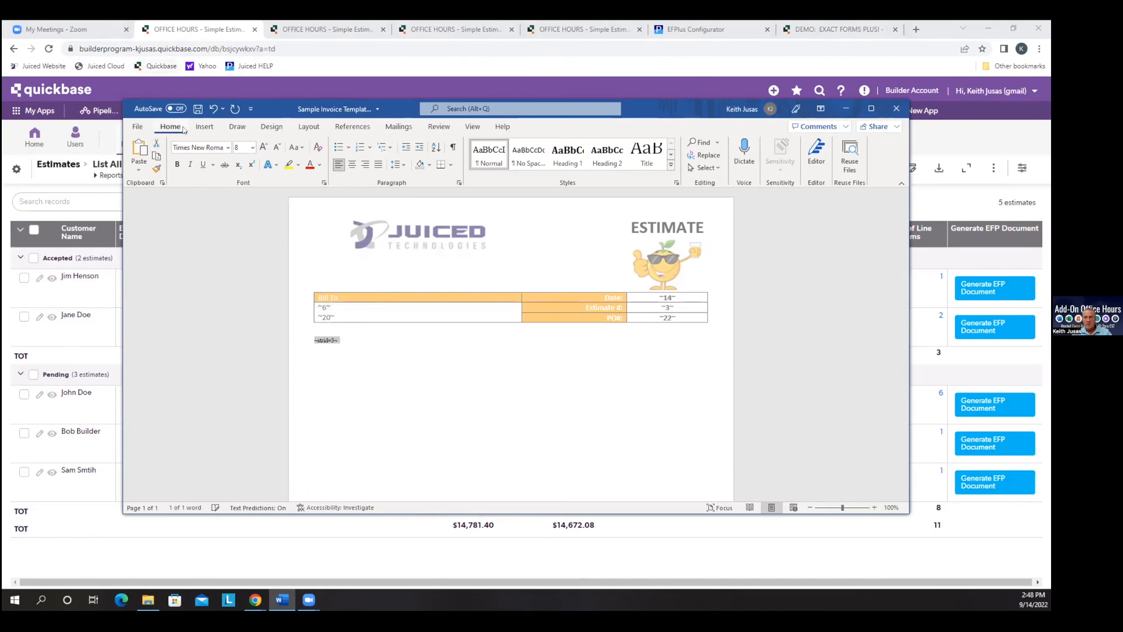
click(192, 148)
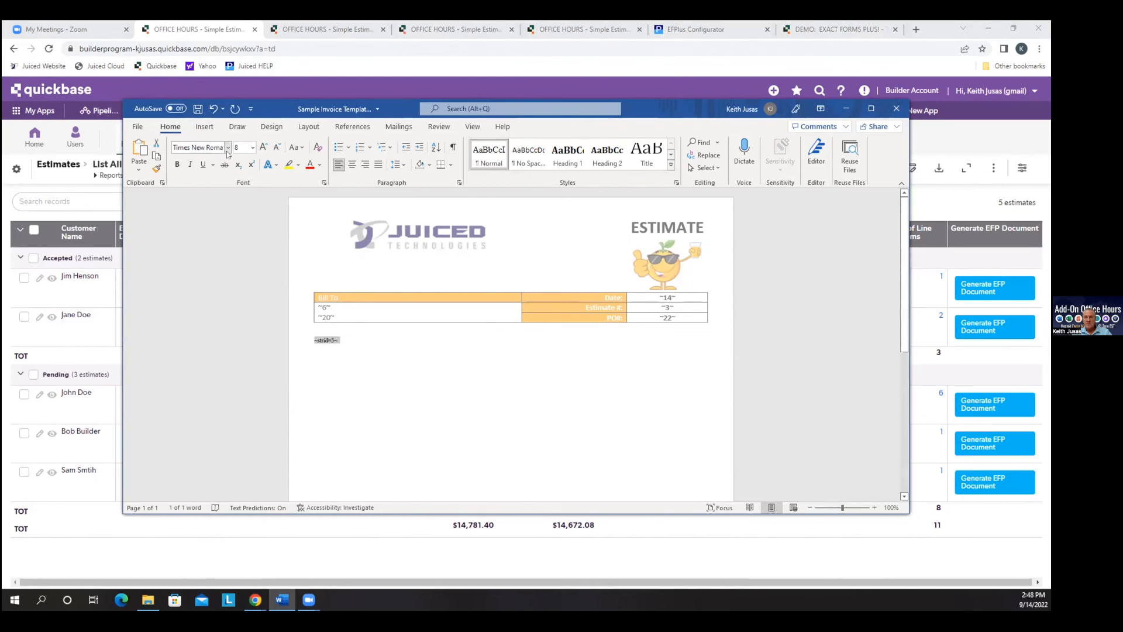
click(227, 148)
click(215, 188)
click(253, 148)
click(242, 214)
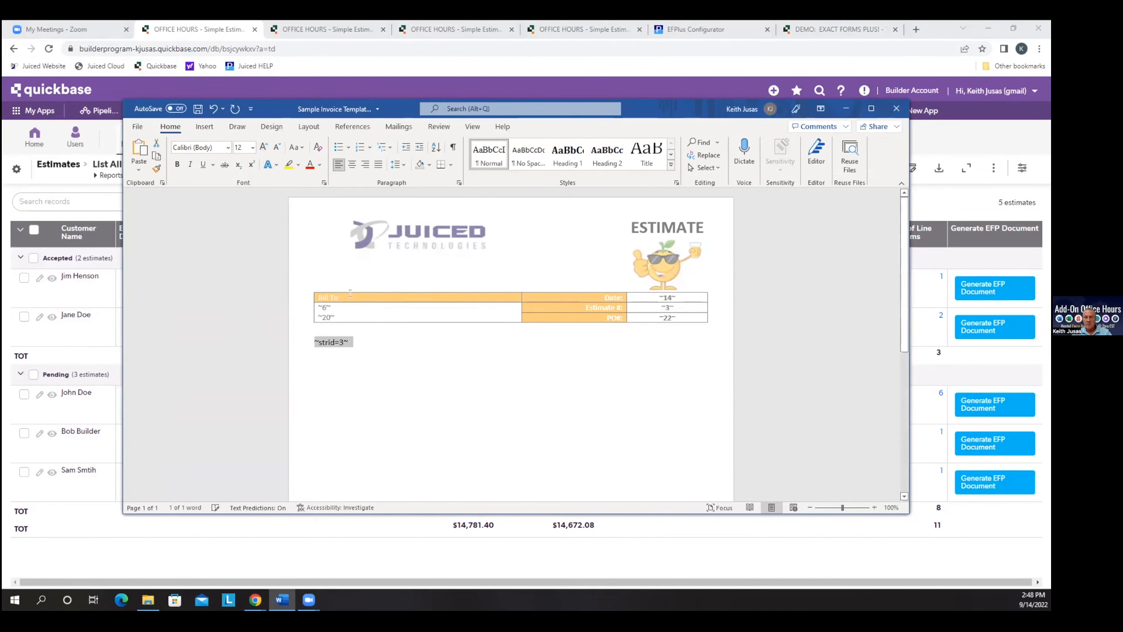
click(198, 109)
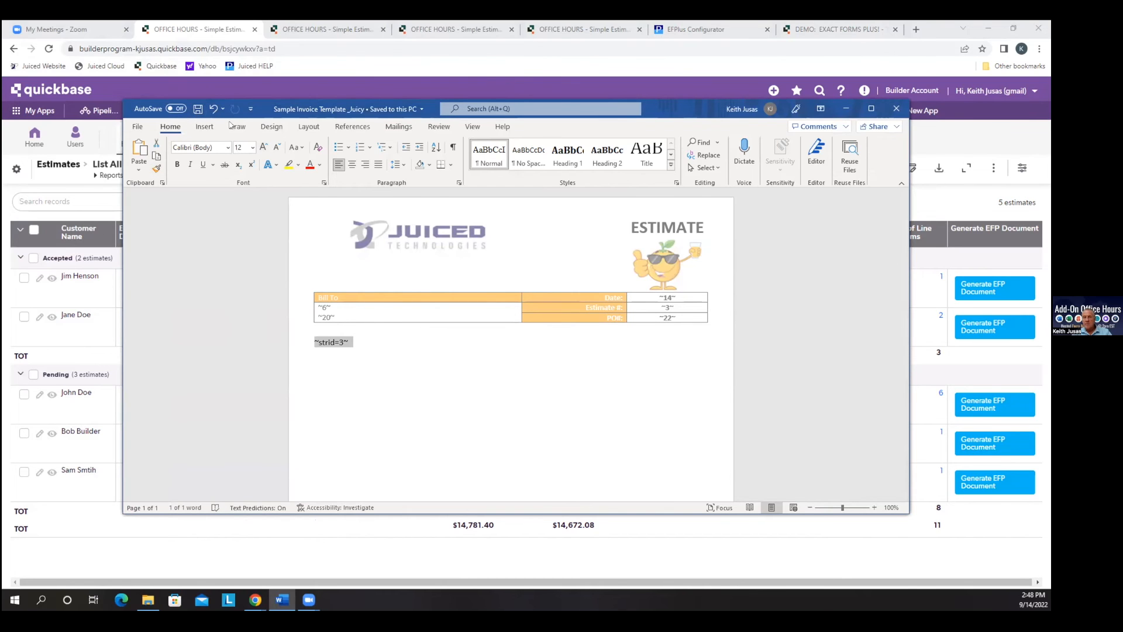
Step: Switch back to Quickbase, reattach the updated Sample Invoice Template _Juicy document to the Estimate Template record and save it
click(275, 89)
click(231, 146)
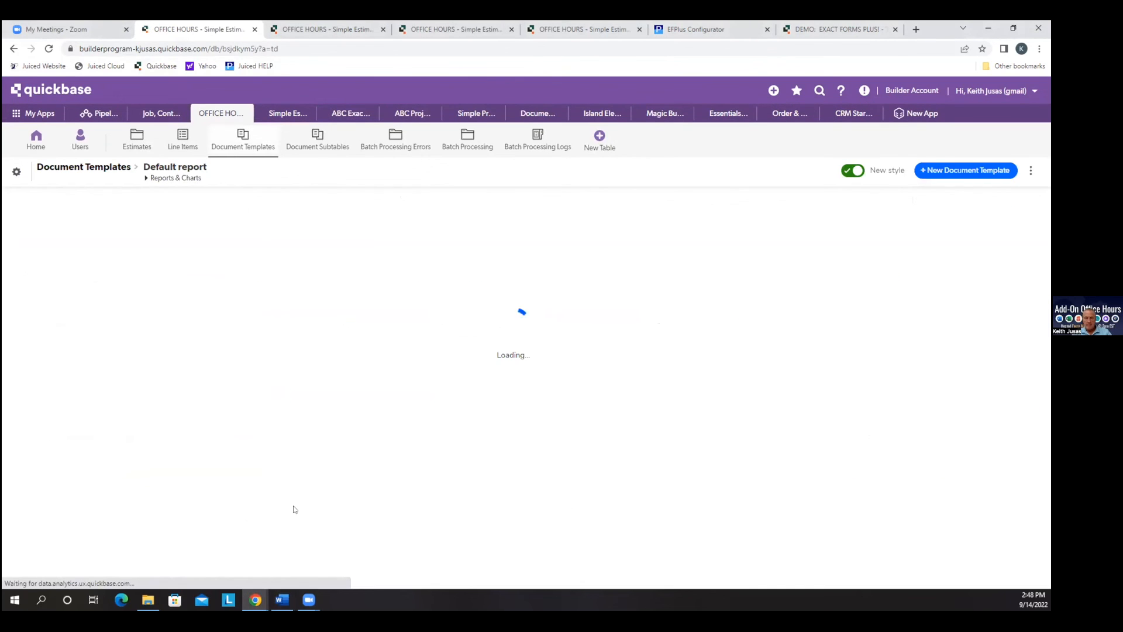
click(40, 258)
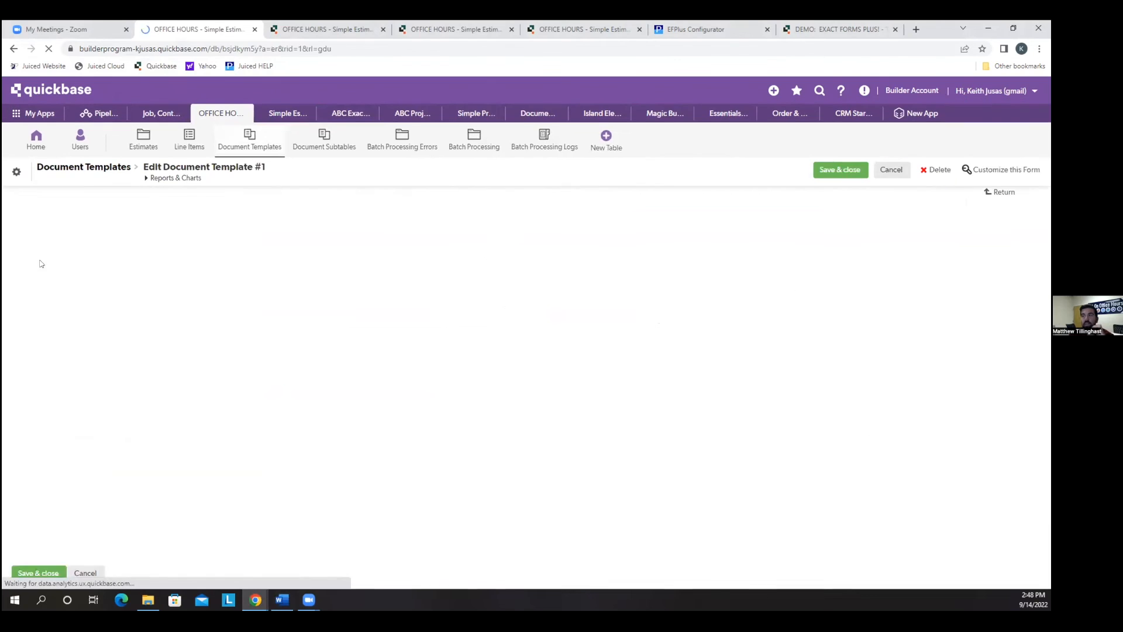
click(71, 333)
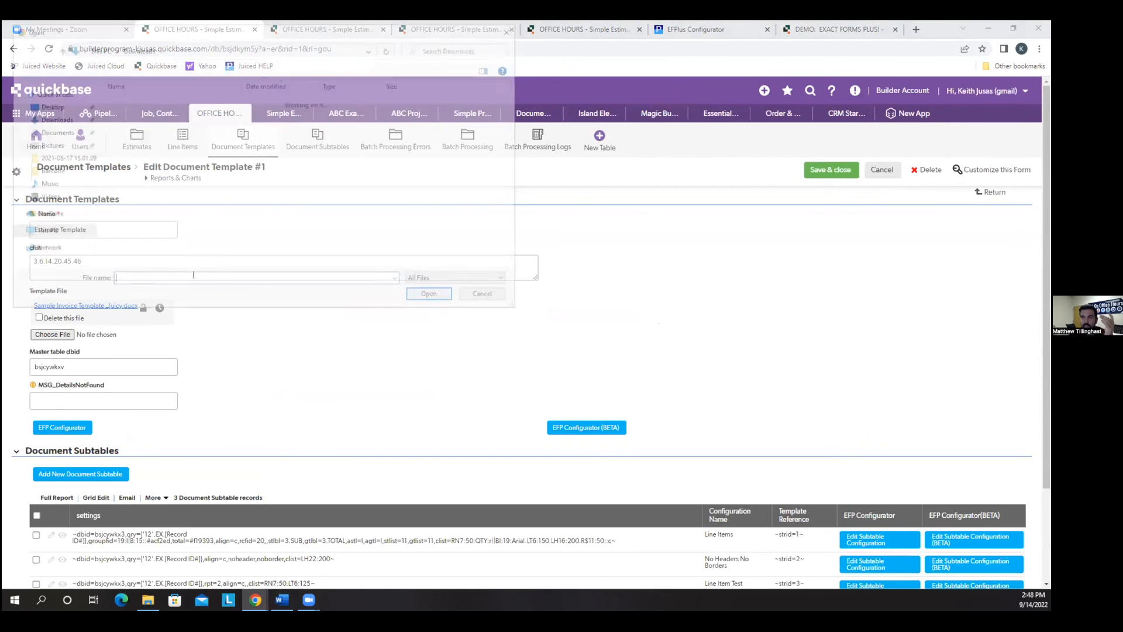
click(181, 118)
double_click(181, 118)
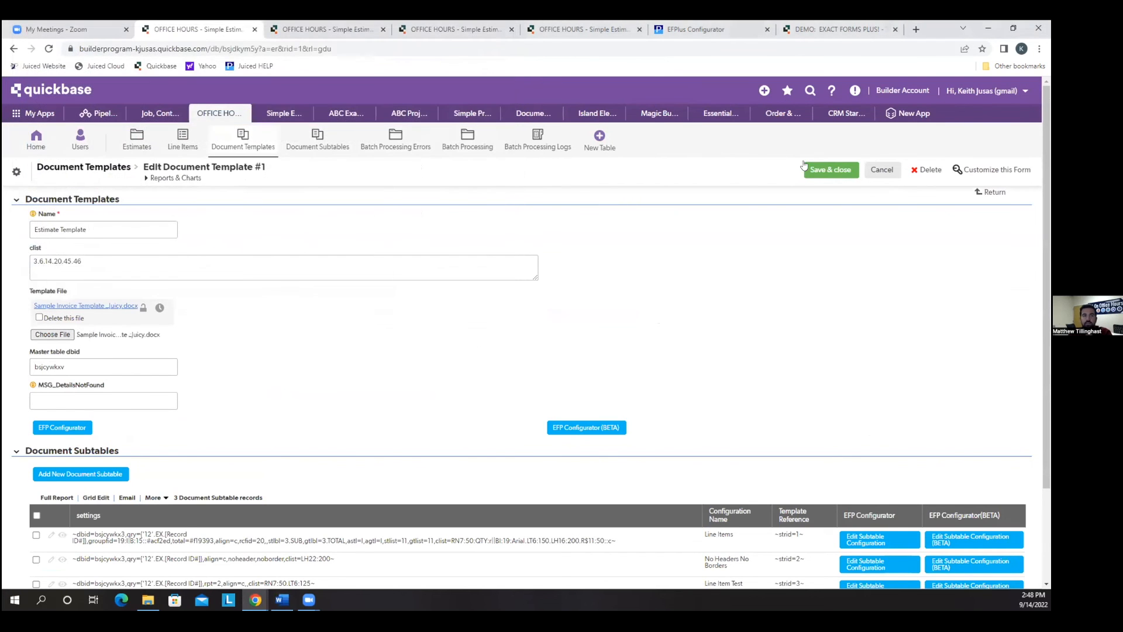
click(822, 171)
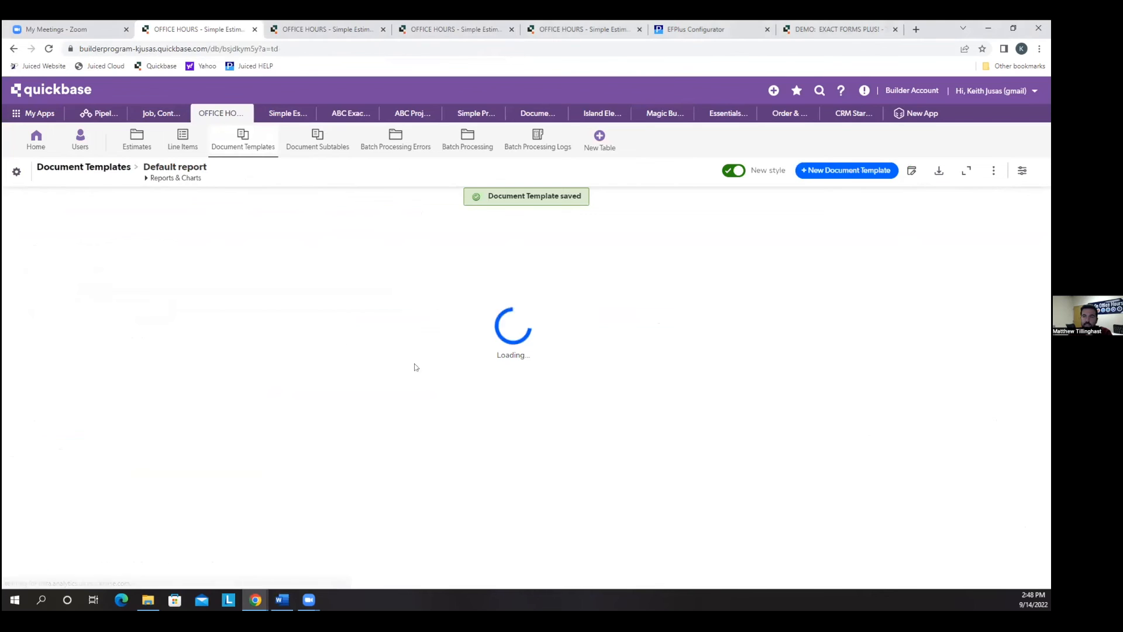
Step: Try generating the EFP document for accepted estimate 1002 in the Estimates list and close the result window
click(132, 146)
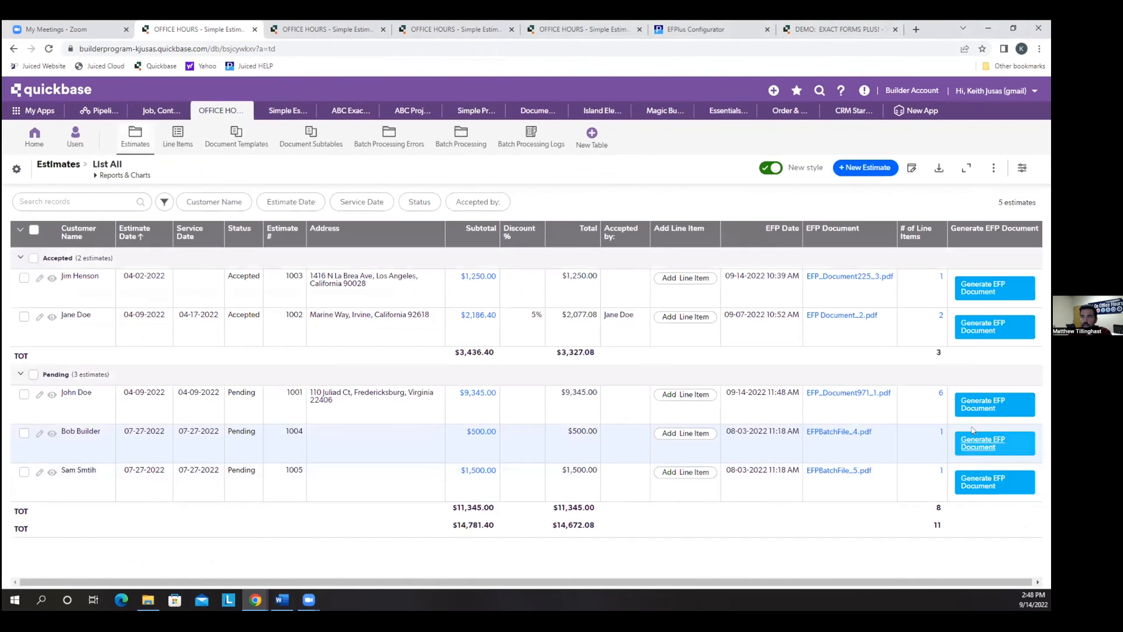
click(976, 329)
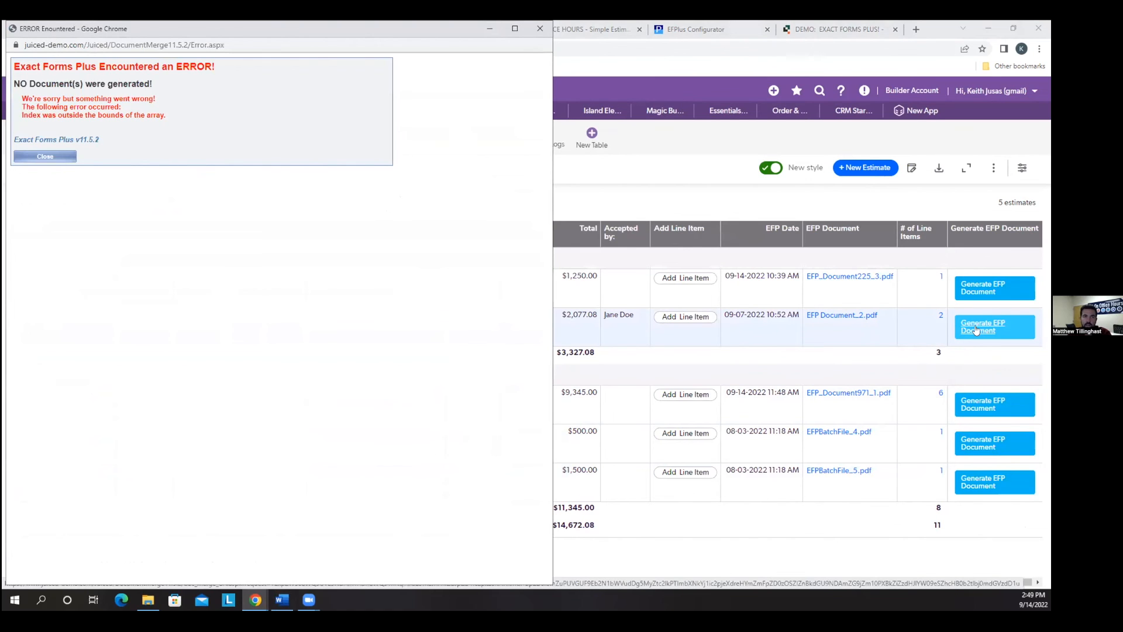
click(541, 28)
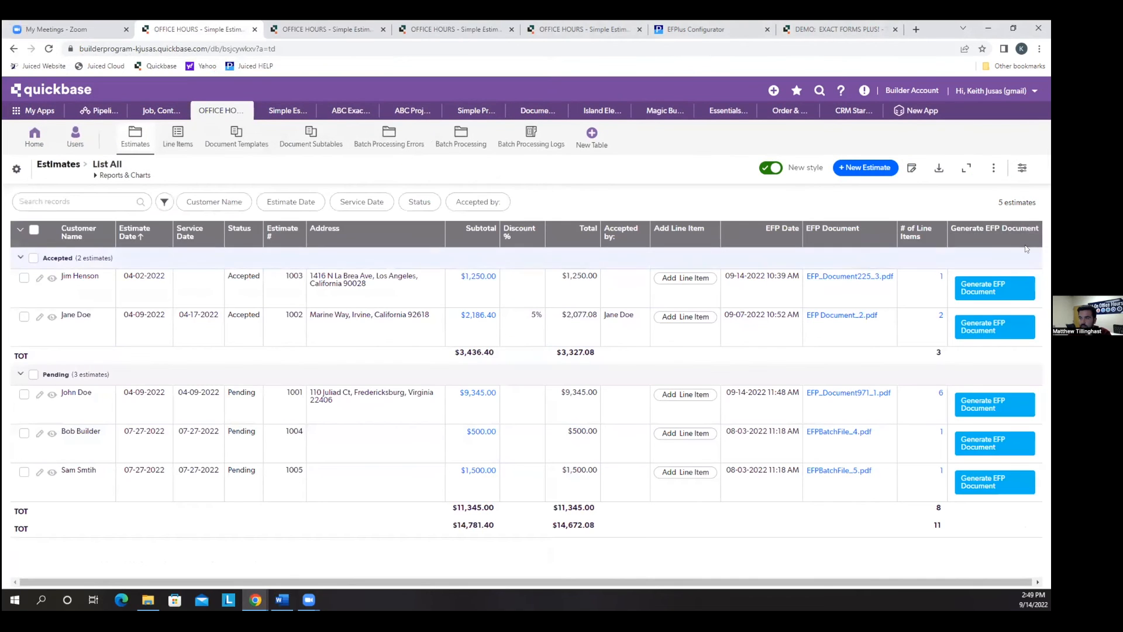
Step: Review the Generate EFP Document field's formula, leave it without saving and return to the Estimates list
click(1034, 234)
click(996, 348)
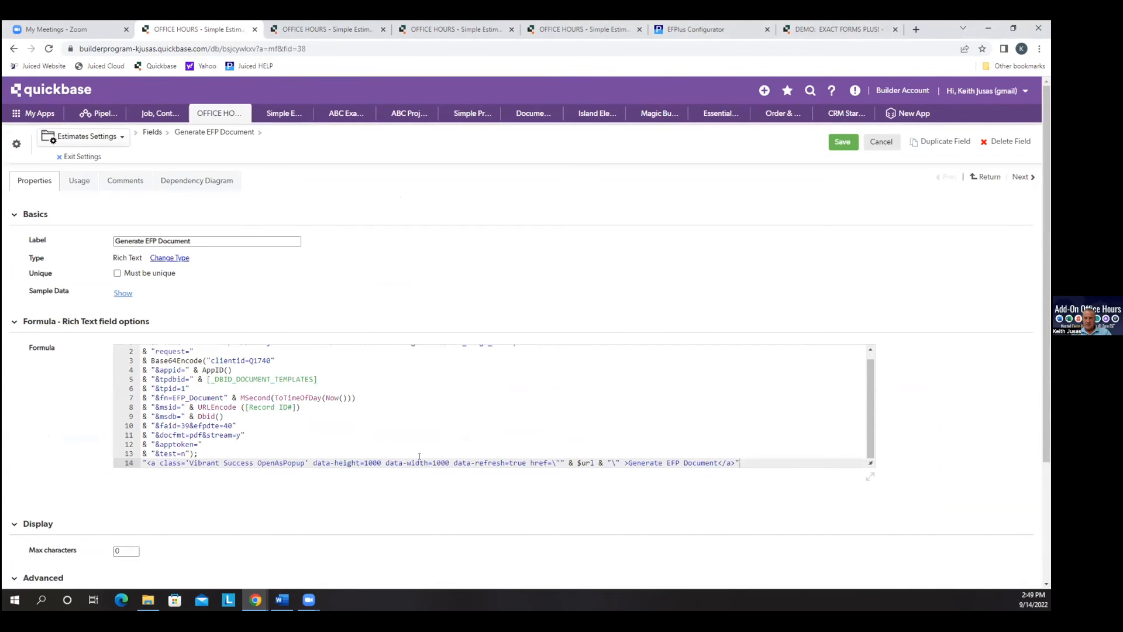
scroll(420, 457, up, 1)
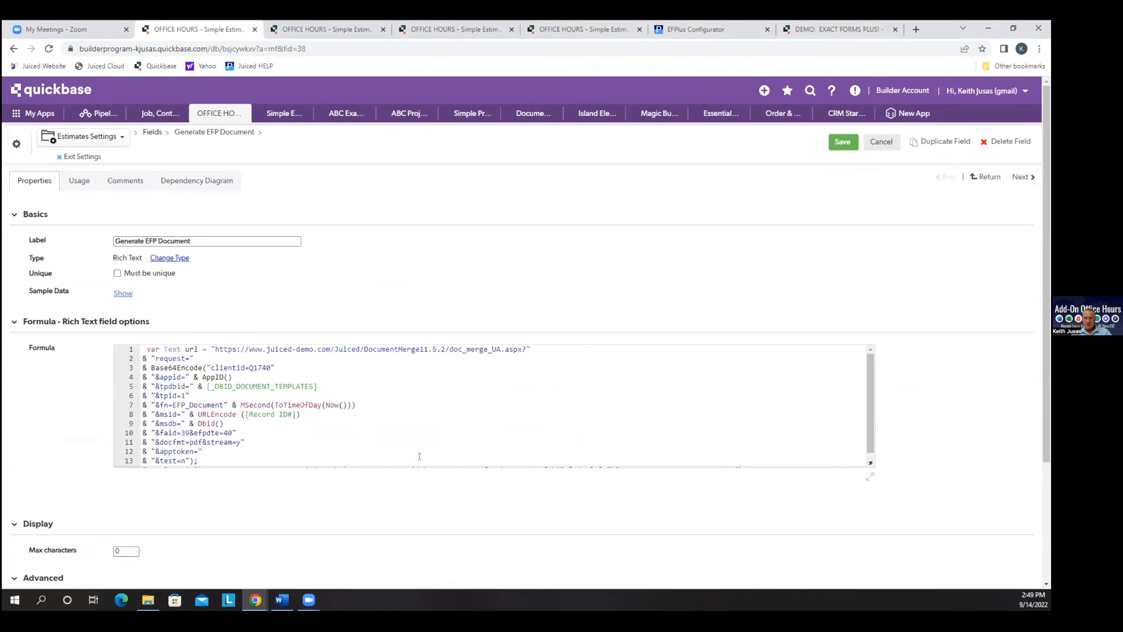
click(872, 142)
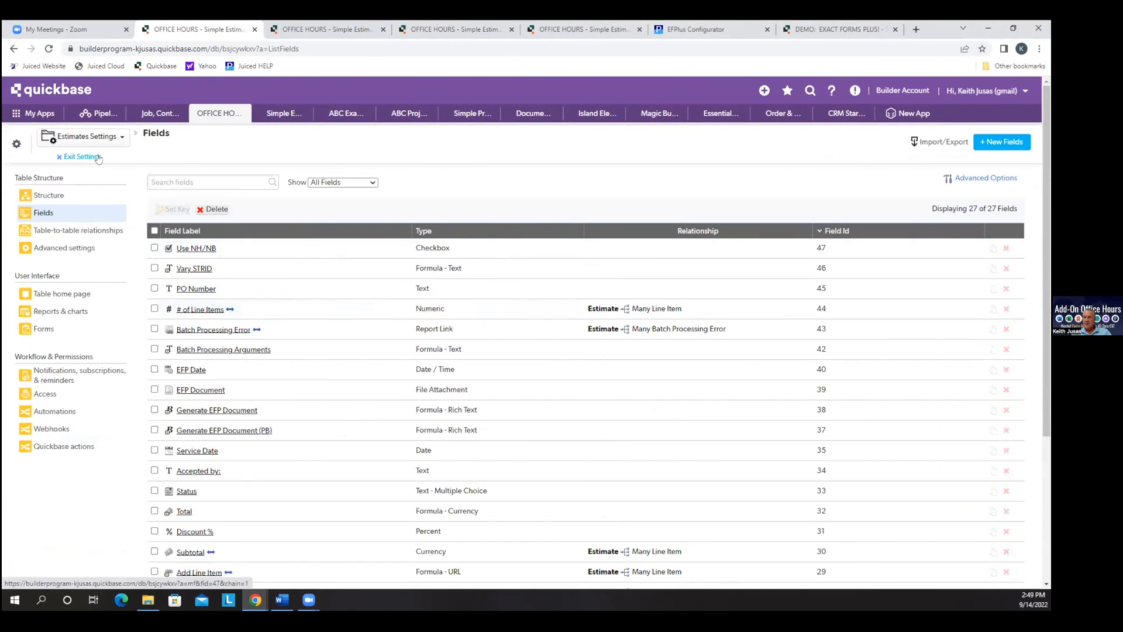
click(98, 157)
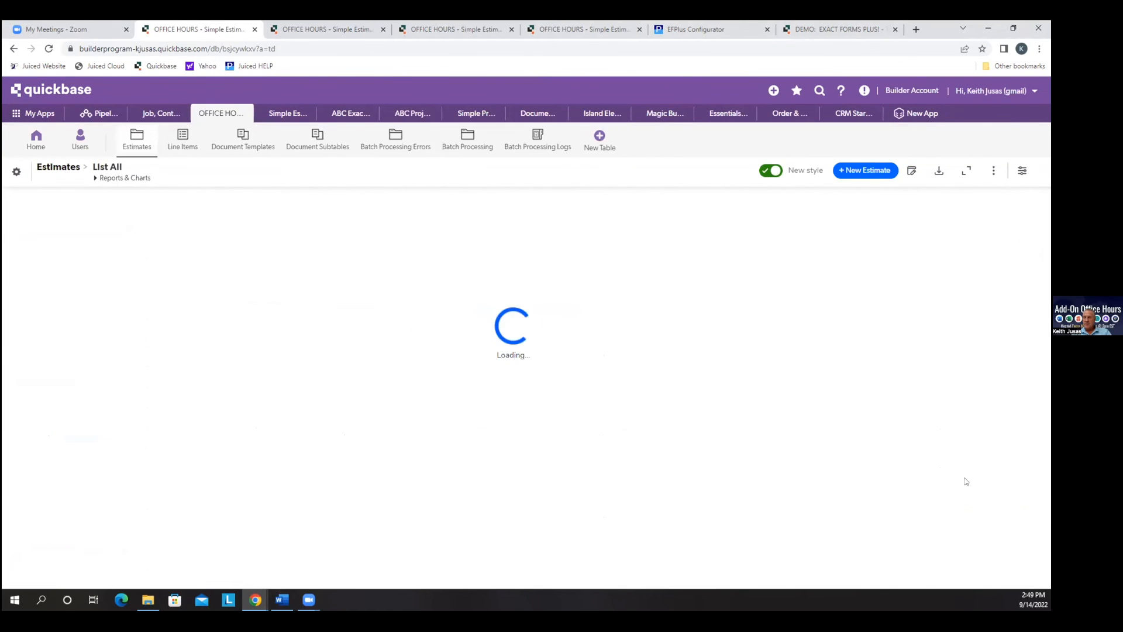
Step: Check the Sorting and Grouping options of the Line Item Test subtable's BETA configuration in Document Subtables, and close the configurator without changes
click(310, 139)
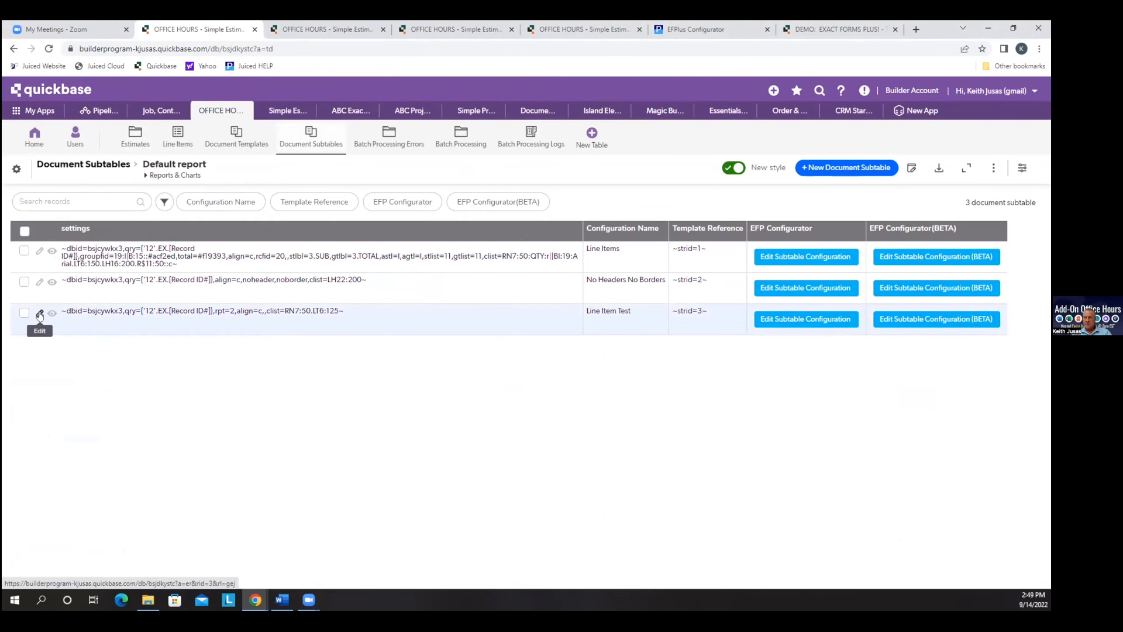
click(908, 319)
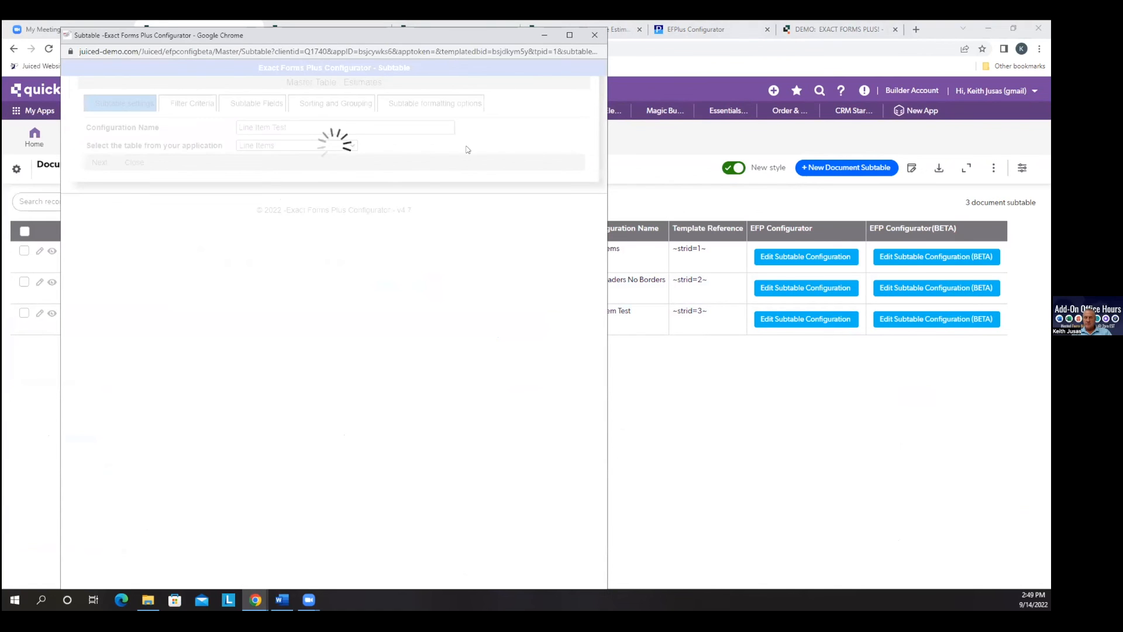
click(370, 103)
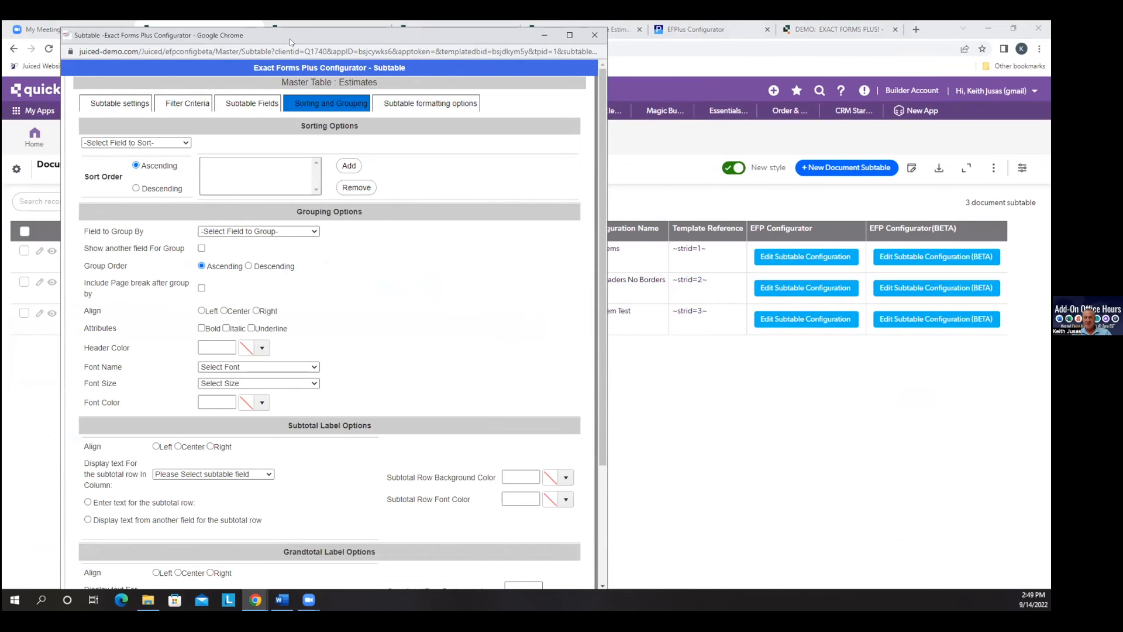
drag(290, 39, 249, 47)
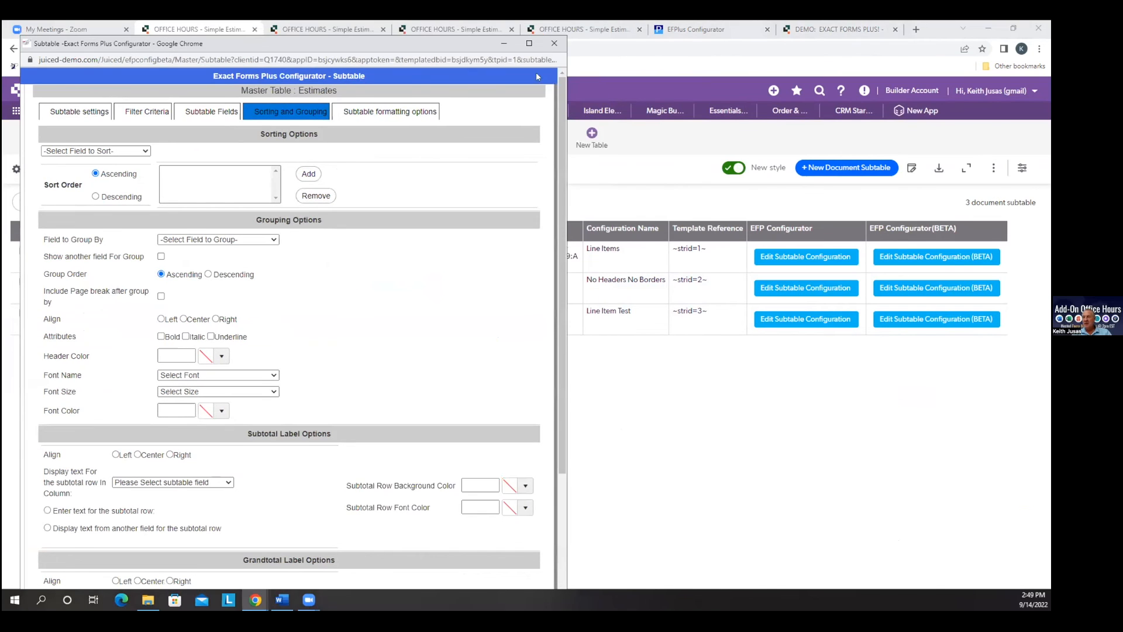
click(554, 43)
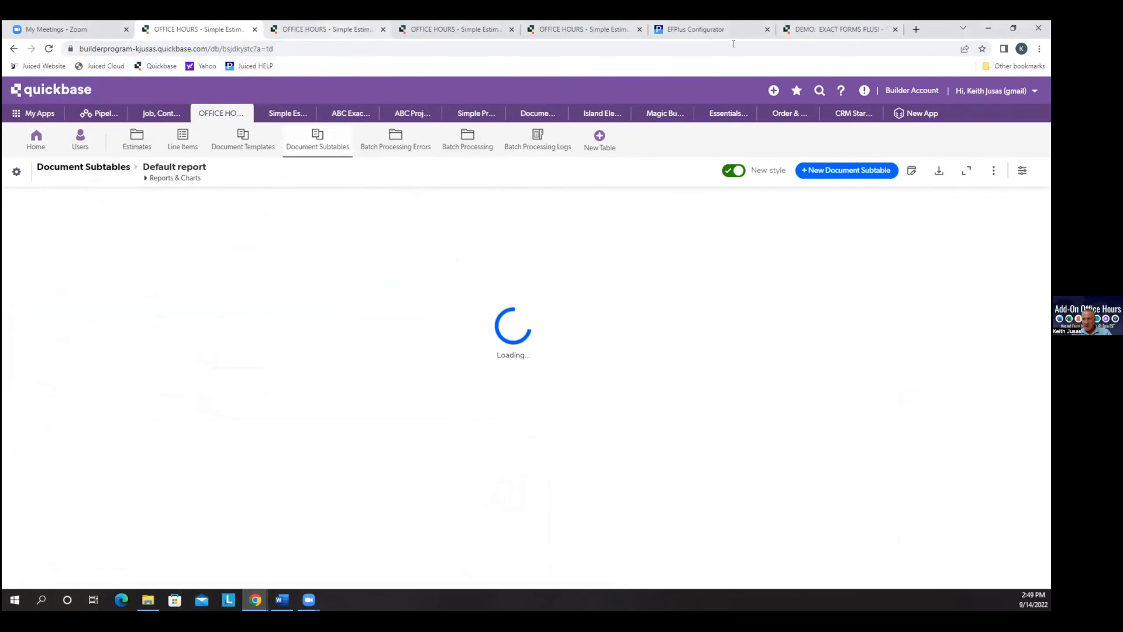
Step: Reopen the Line Item Test subtable's BETA configuration, review its selected subtable fields and close the configurator without changes
click(581, 27)
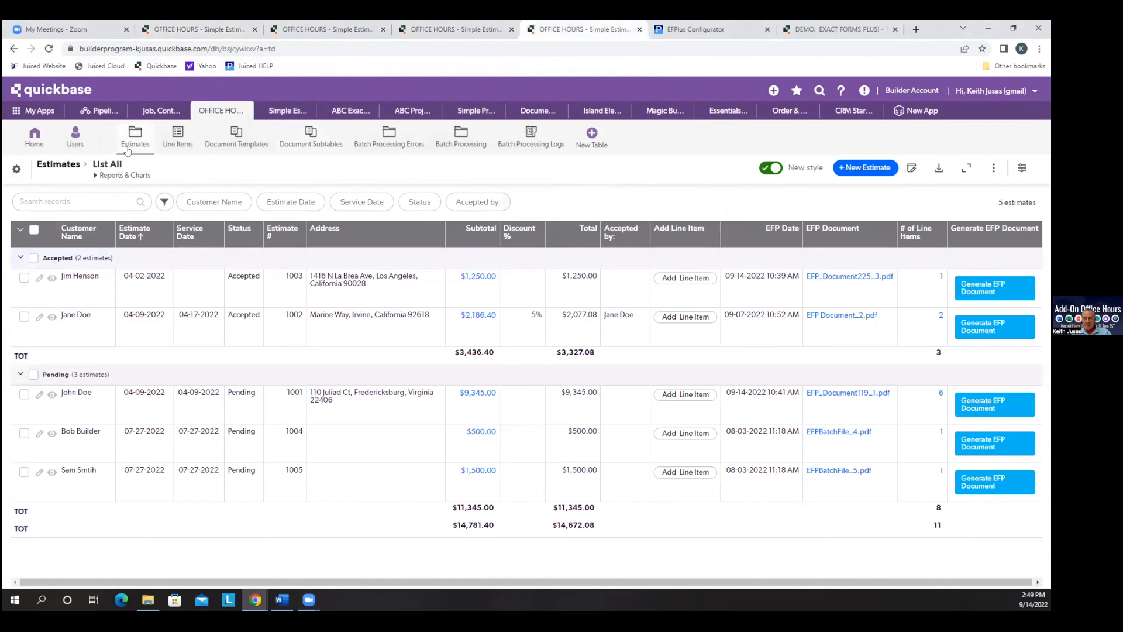
click(196, 29)
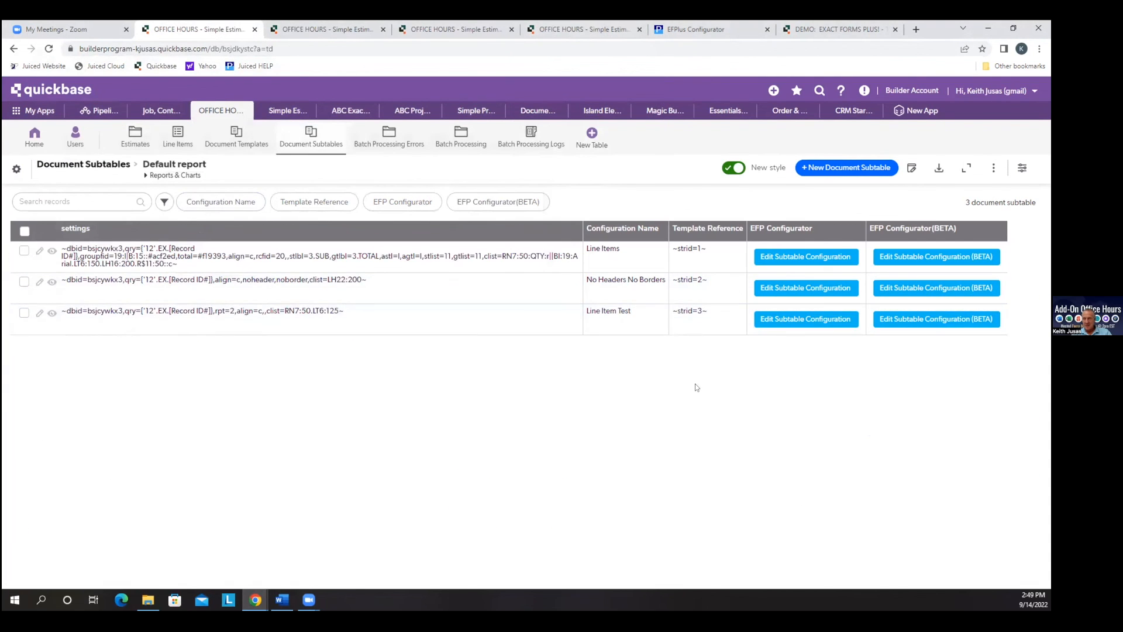
click(910, 320)
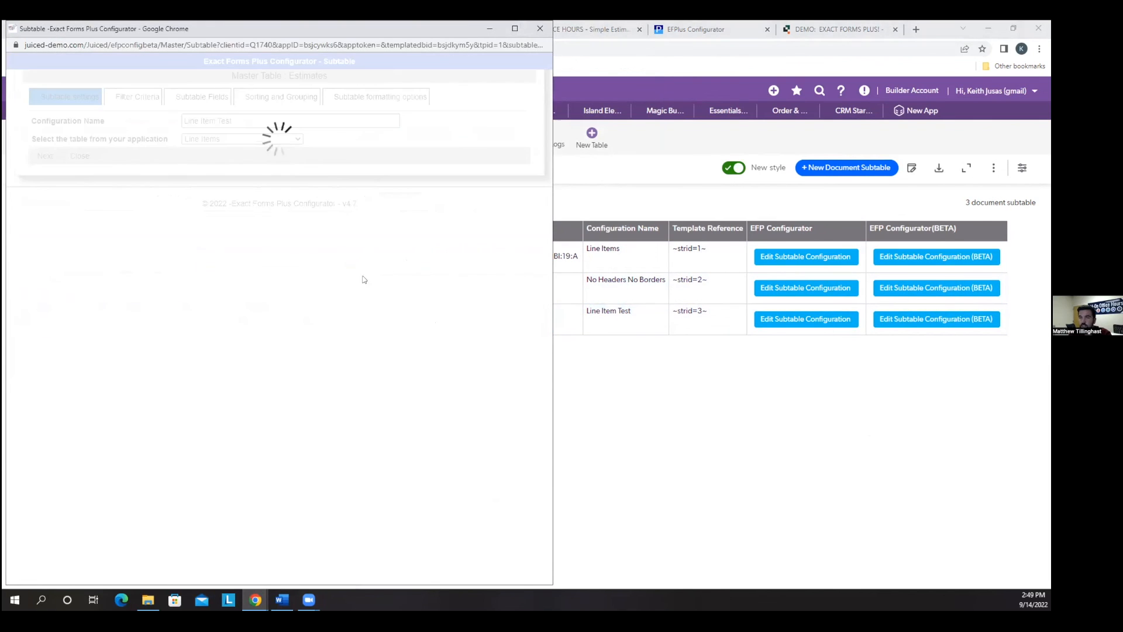
click(202, 97)
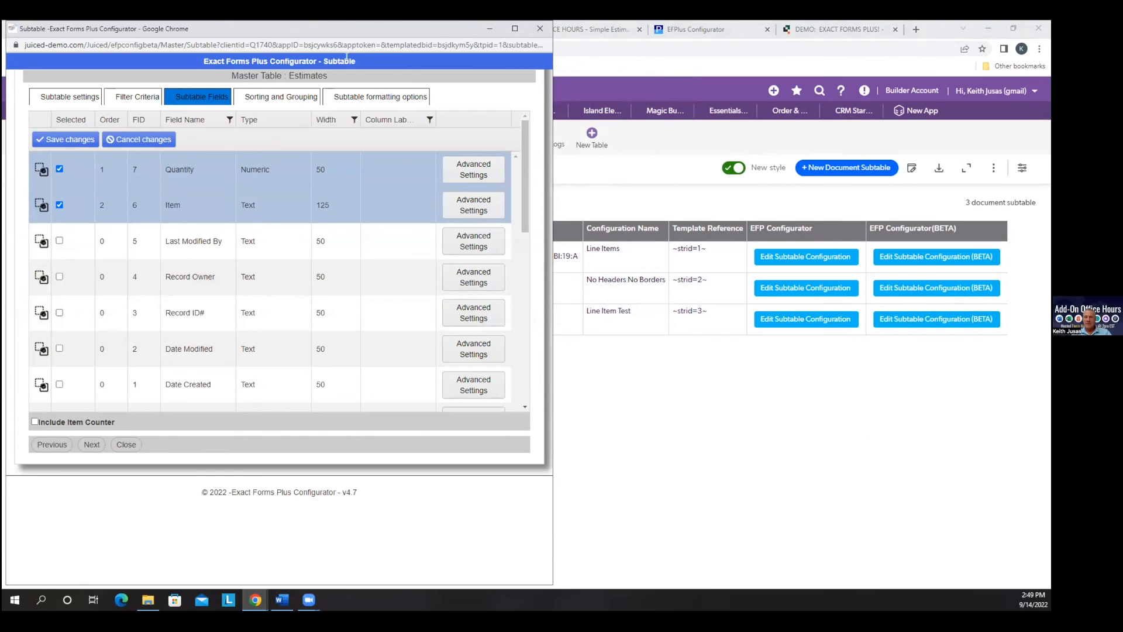
click(550, 31)
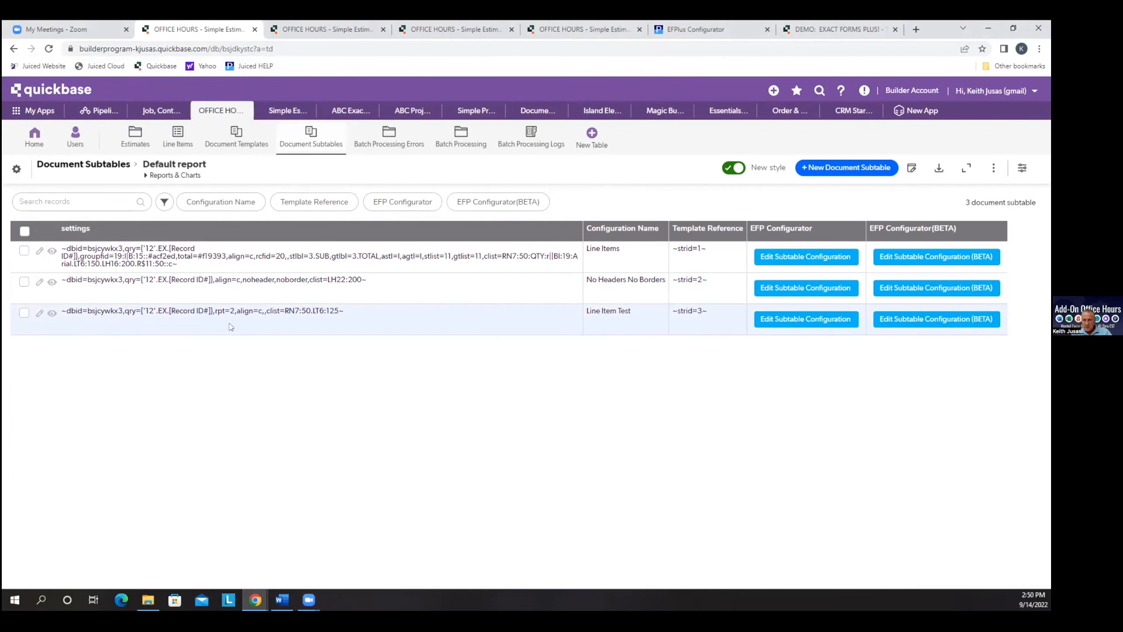
Step: Try generating the EFP document for accepted estimate 1003 in the Estimates list and close the result window
click(140, 144)
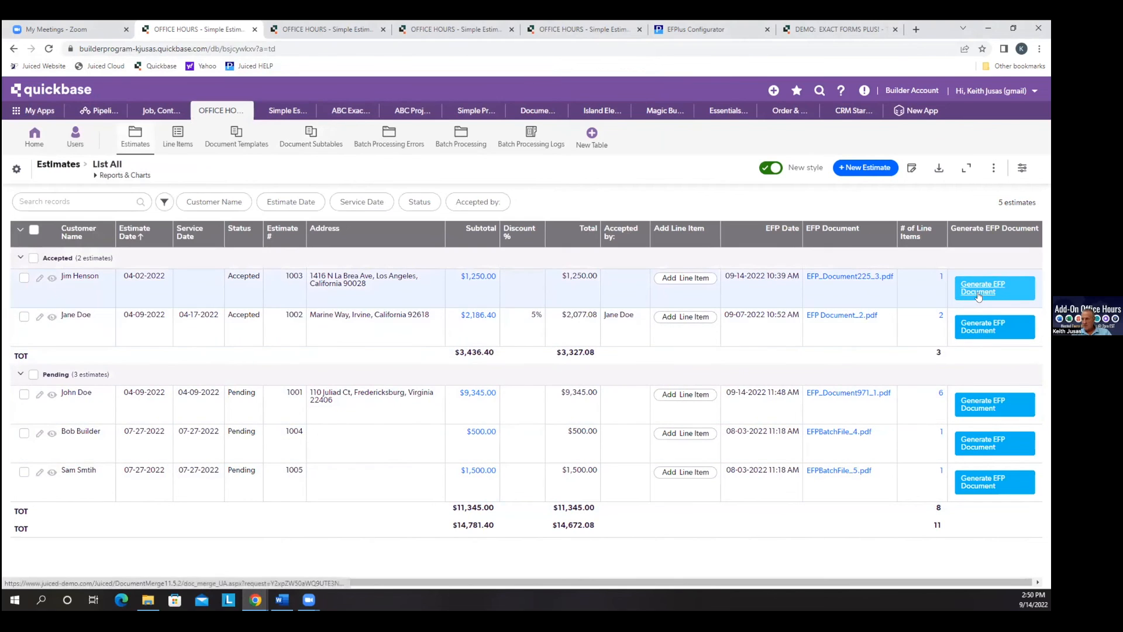
click(979, 294)
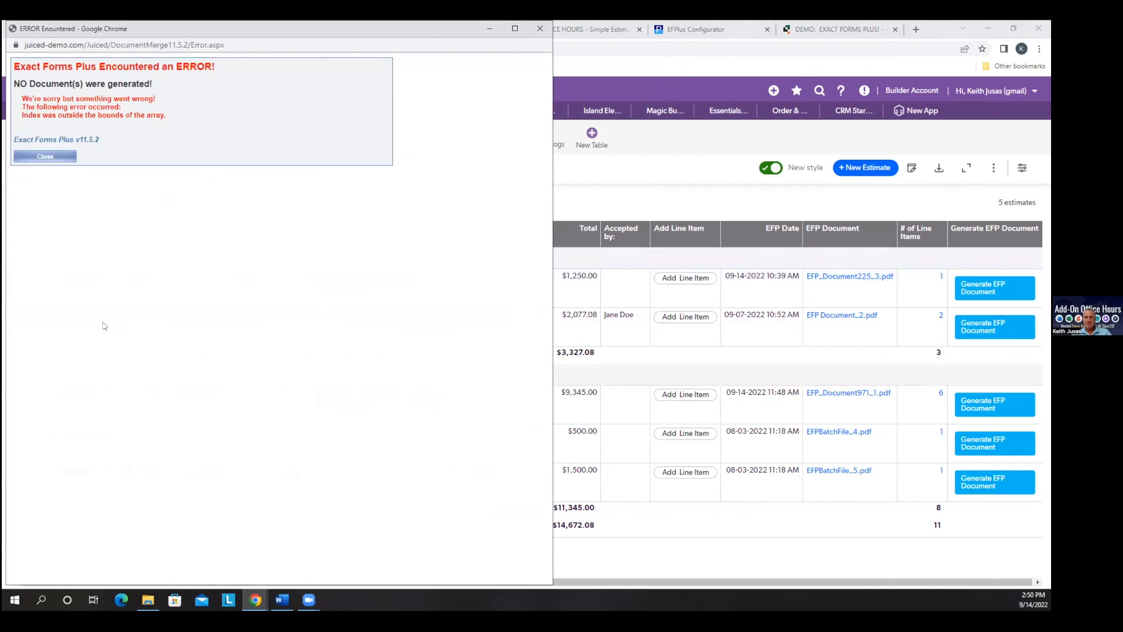
click(51, 156)
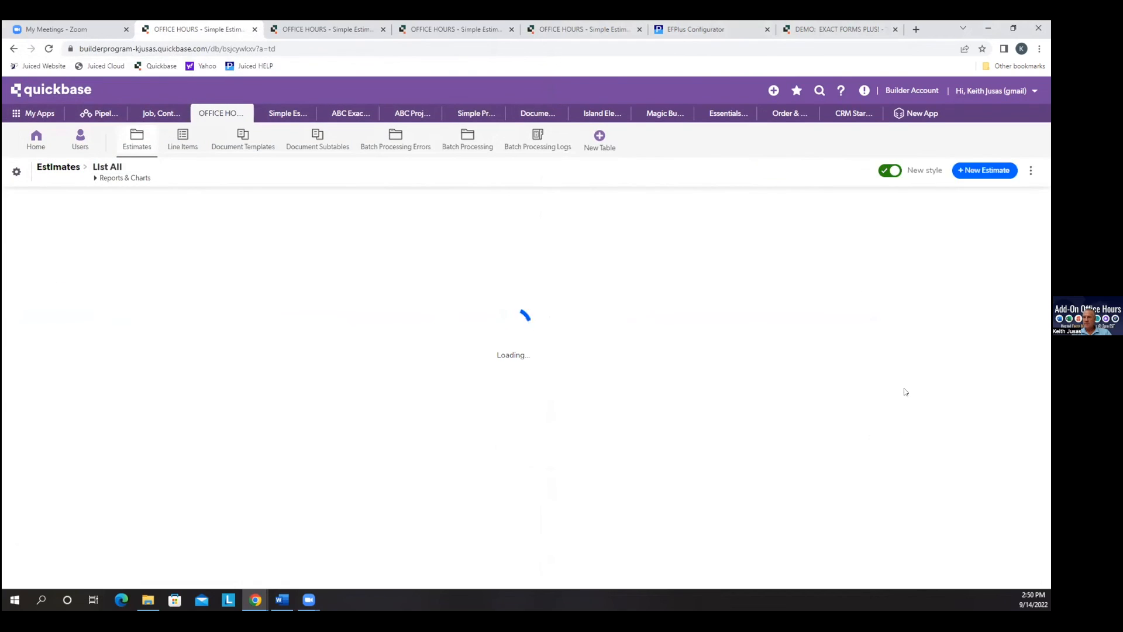
Step: Review the full formula of the Generate EFP Document field, save the field and exit its settings to the Estimates list
click(1034, 232)
click(986, 338)
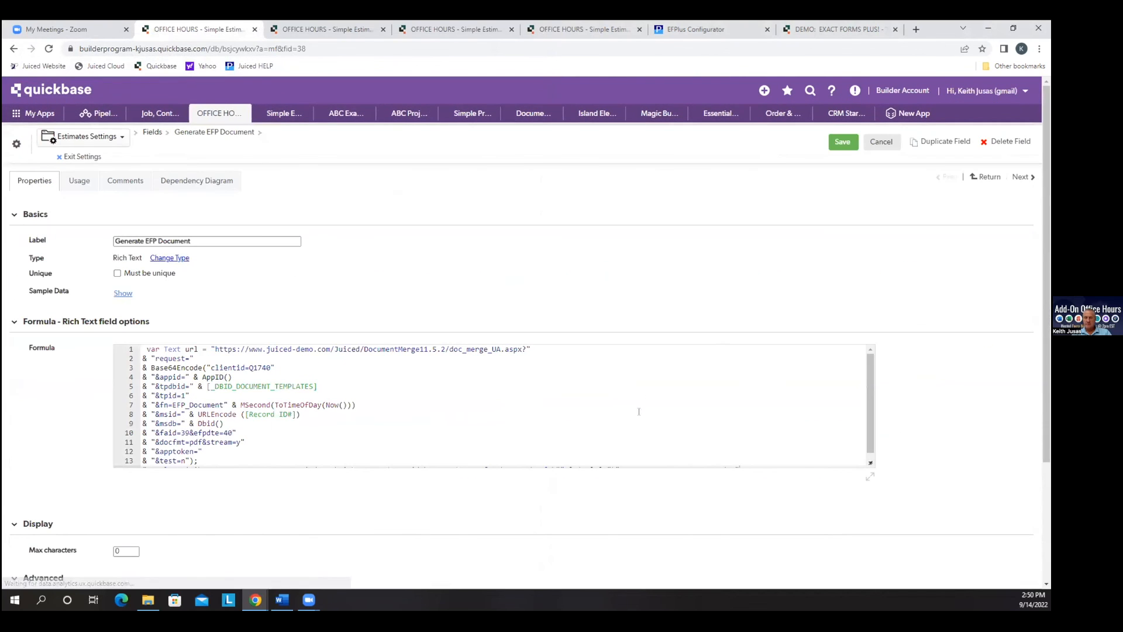
drag(866, 462, 901, 537)
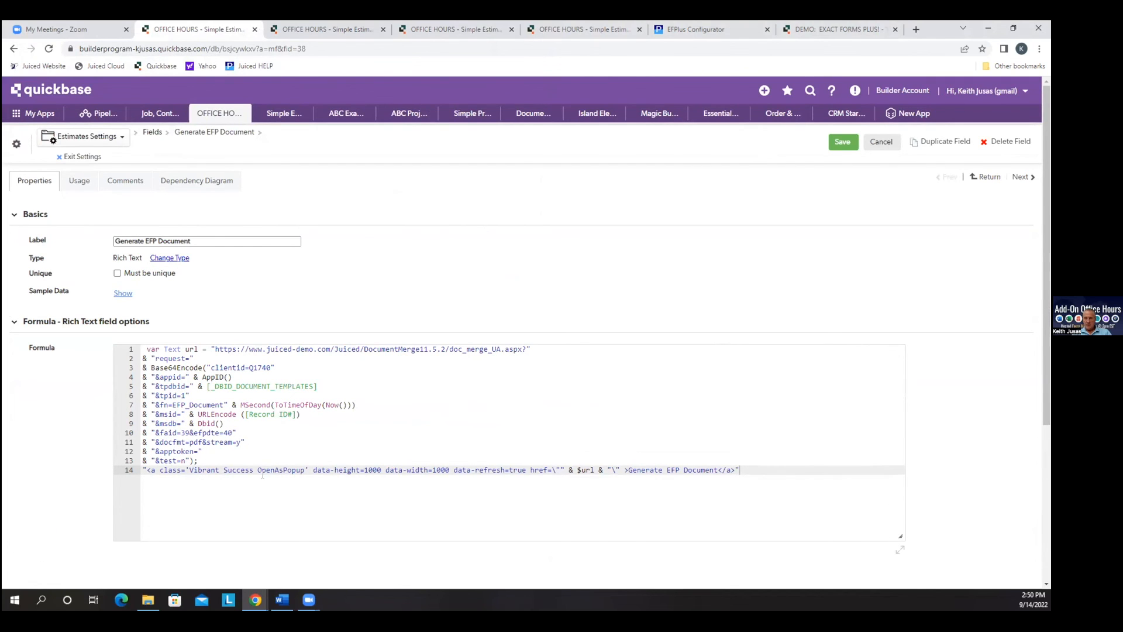
click(842, 142)
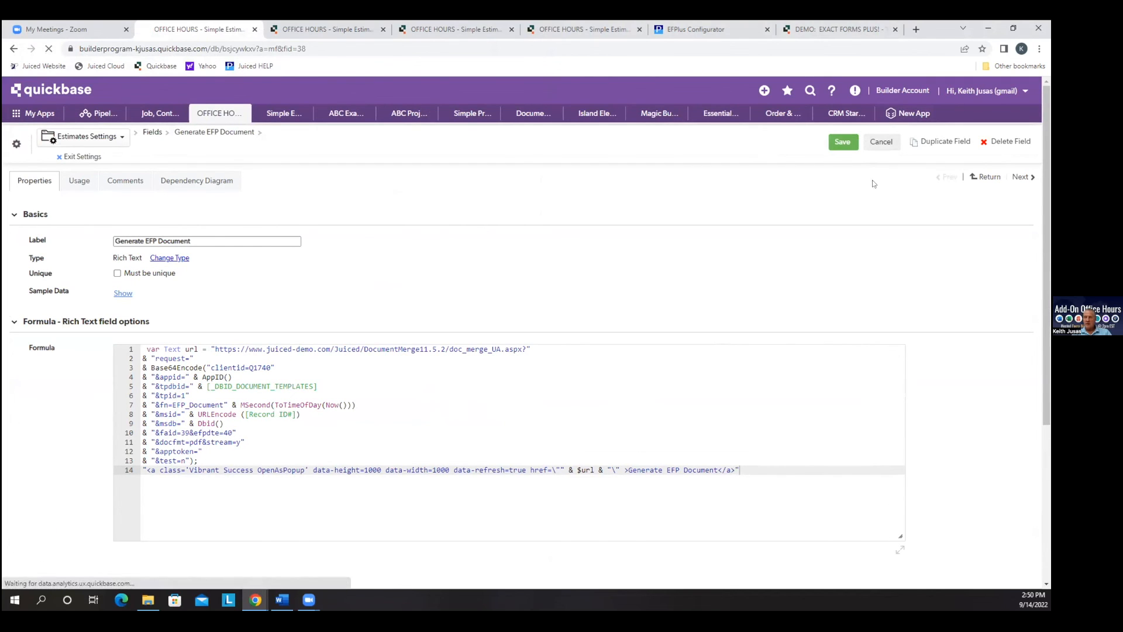
click(79, 157)
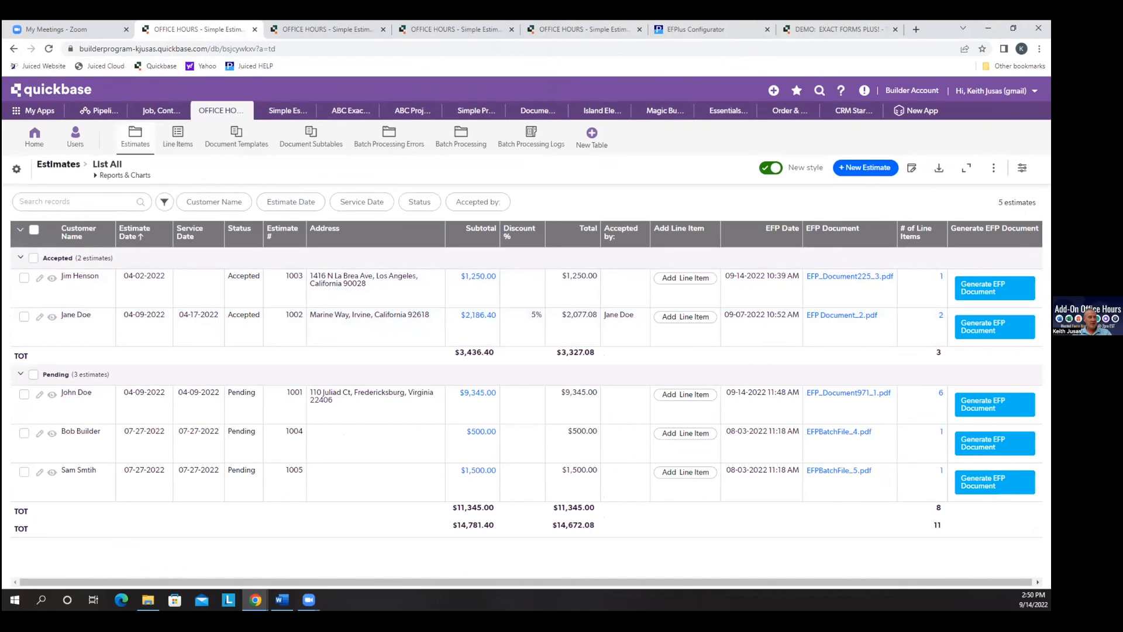
Step: Switch to the invoice template document in Word
key(alt+Tab)
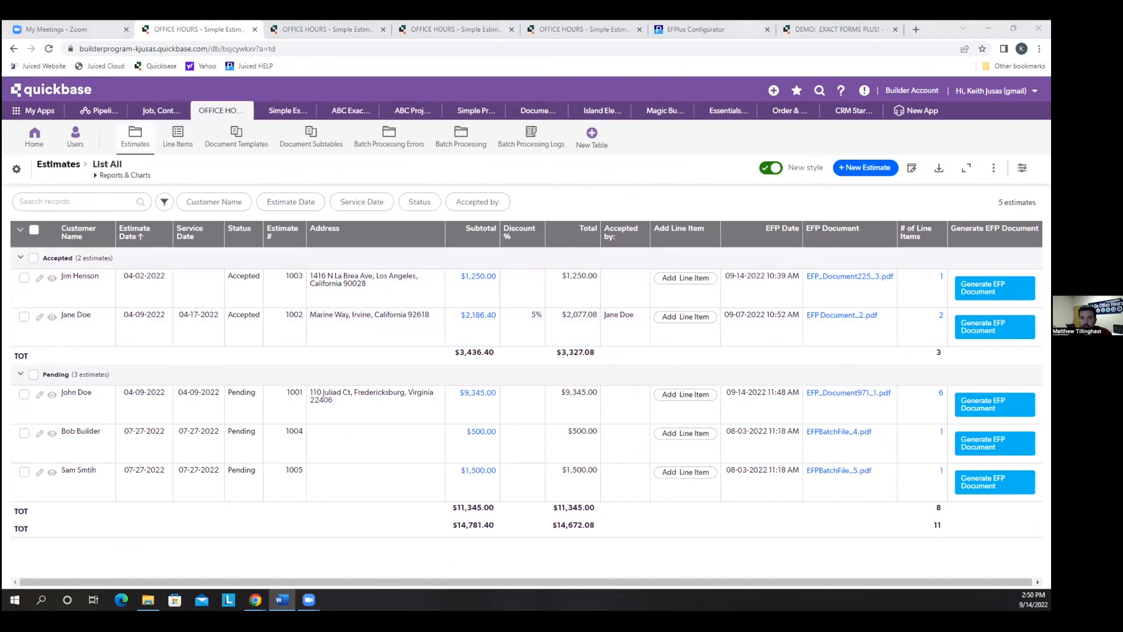